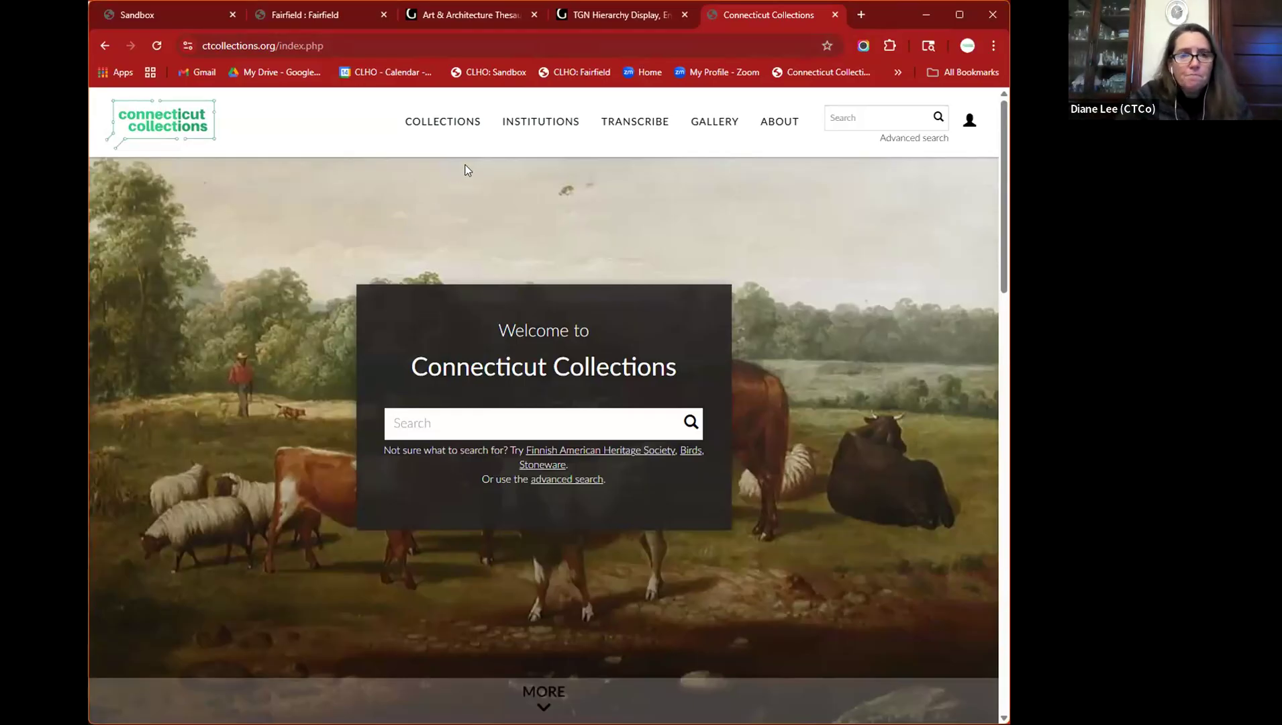
- Open the Waterbury Button Company Records from the Mattatuck Museum's archival collections
click(458, 127)
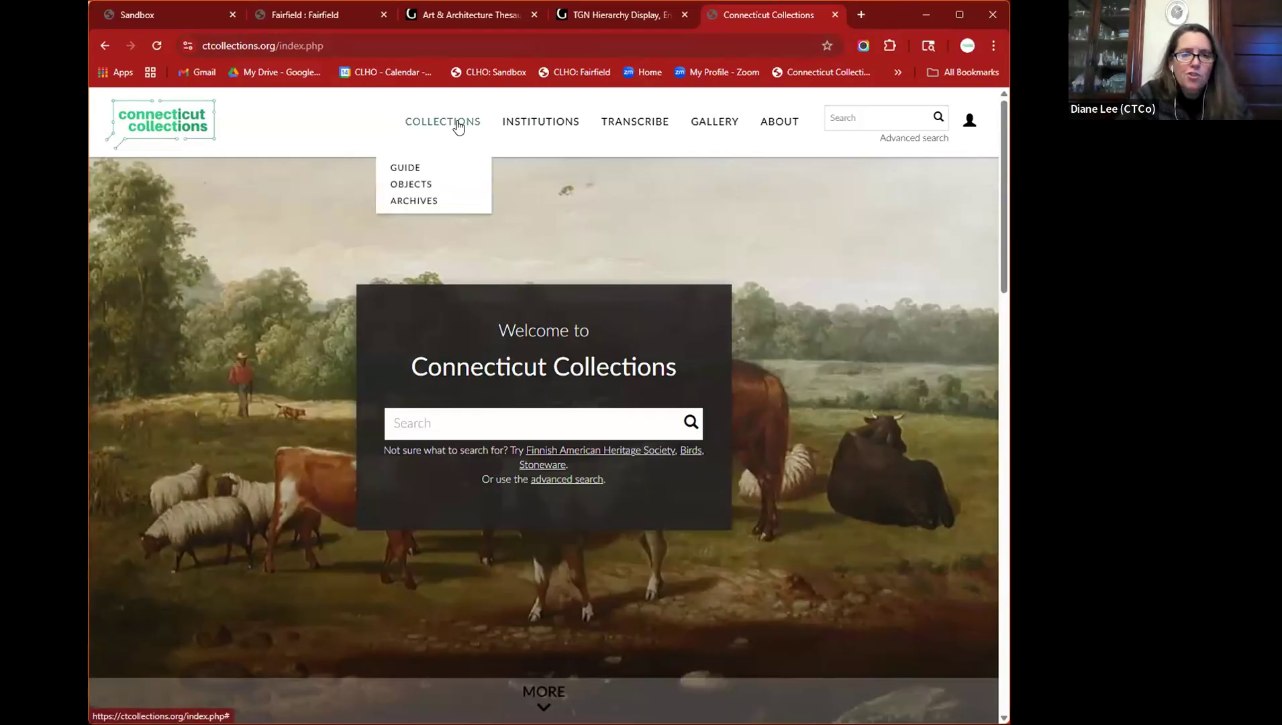
click(420, 201)
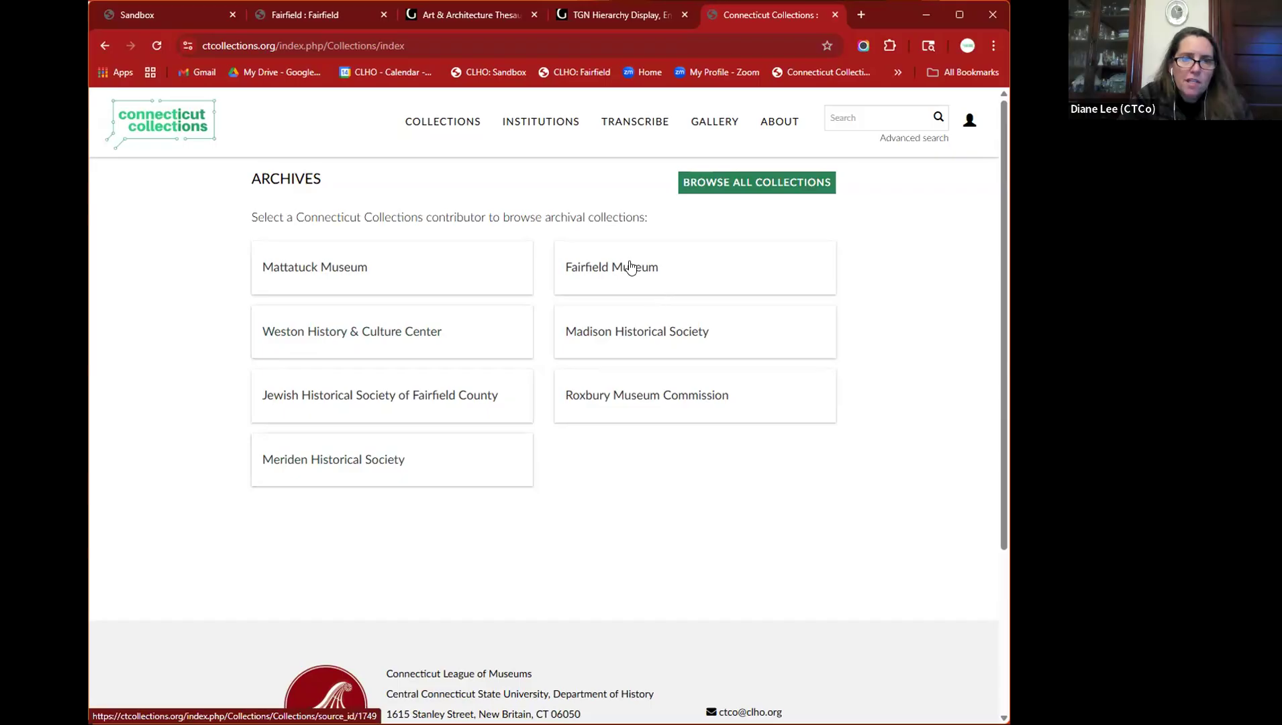
click(324, 272)
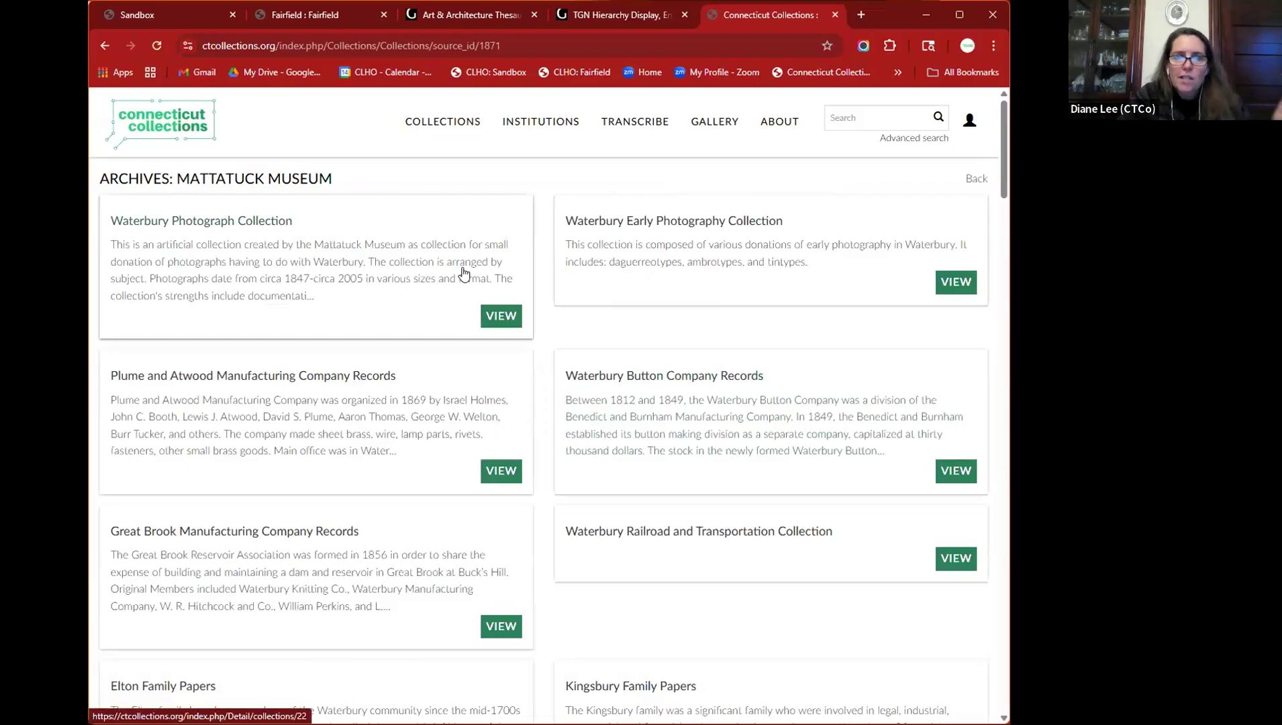
scroll(467, 272, down, 2)
scroll(466, 271, down, 2)
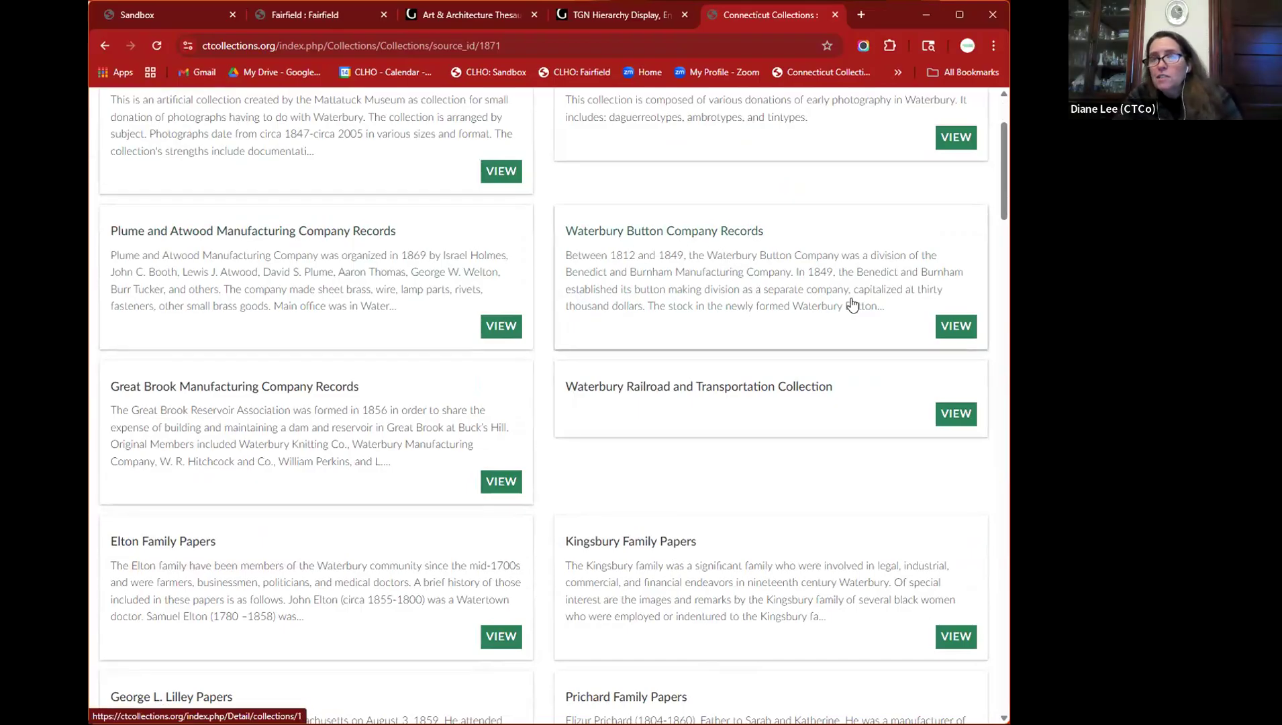
click(957, 327)
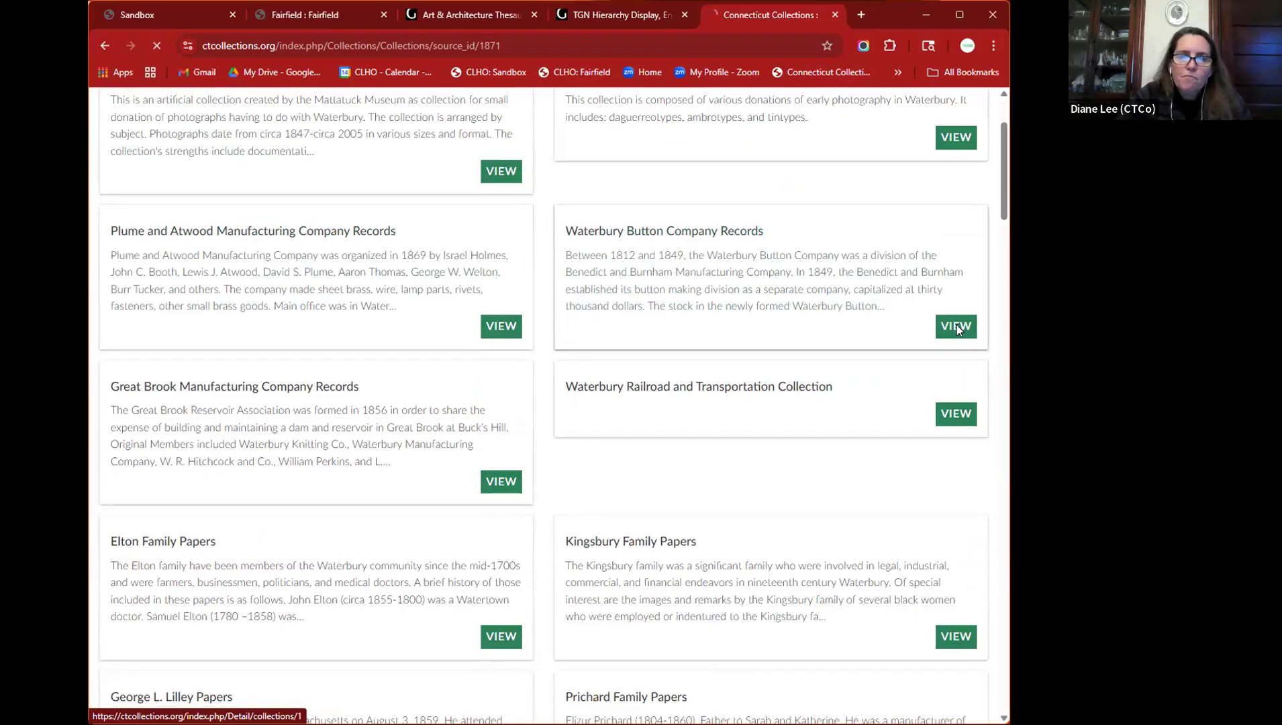
- Review the Waterbury Button Company record's history, scope and content, arrangement and related institutions
scroll(886, 368, down, 3)
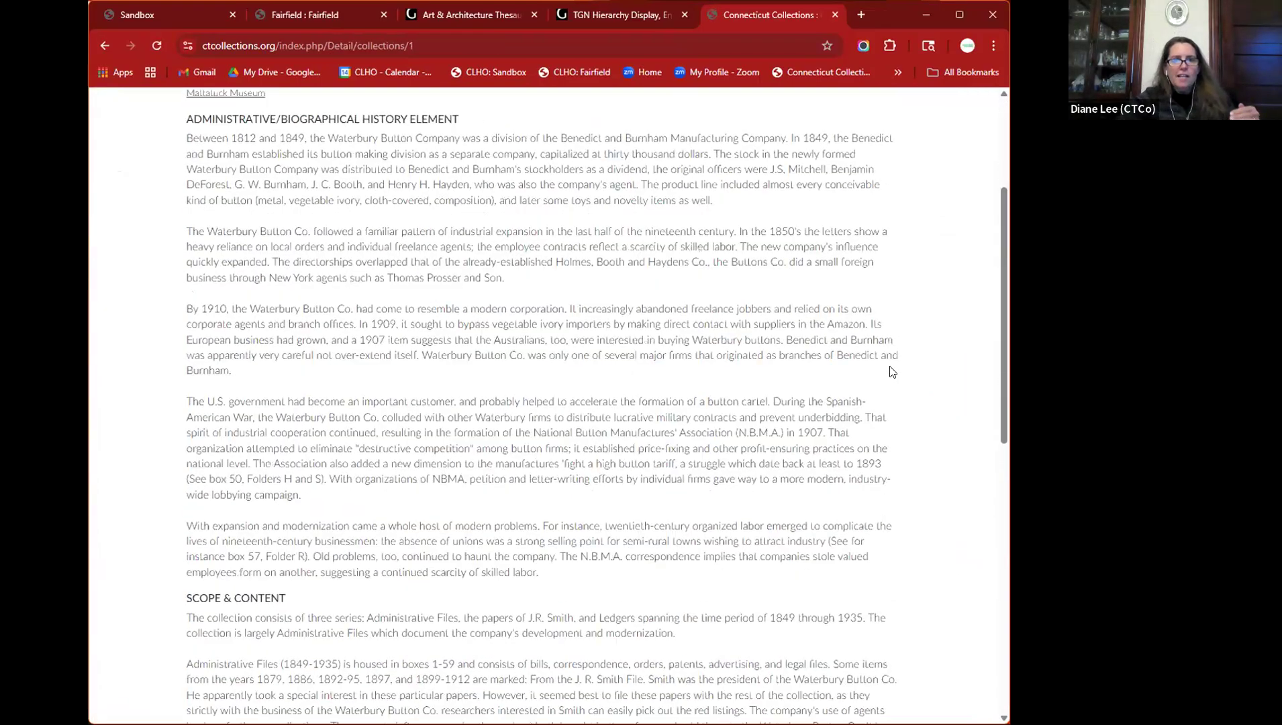
scroll(892, 372, down, 5)
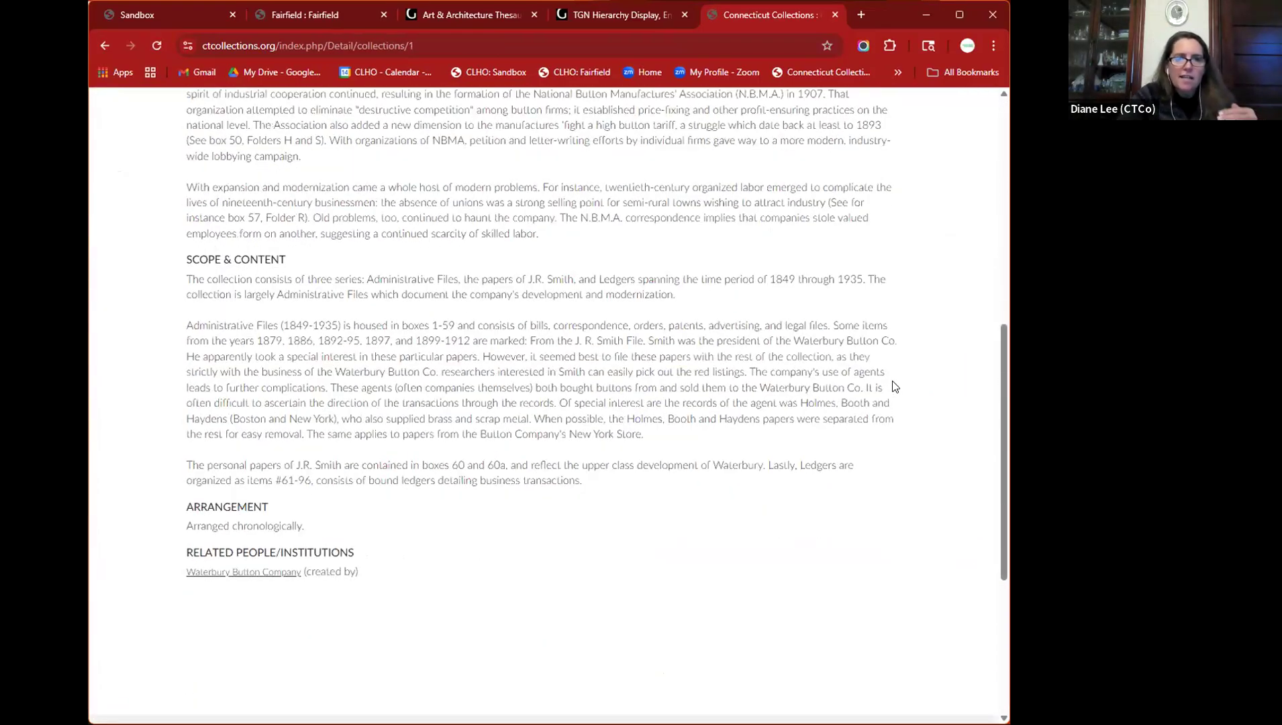
scroll(970, 445, down, 1)
scroll(970, 445, up, 4)
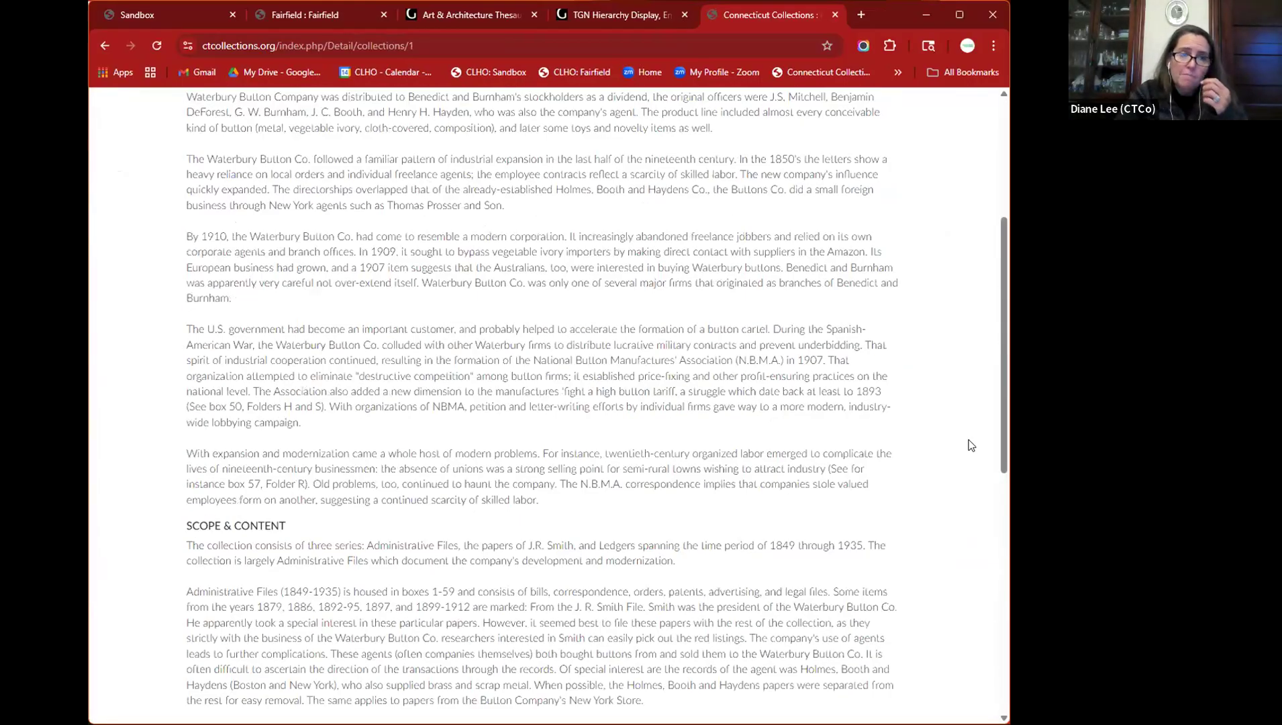
scroll(971, 445, down, 3)
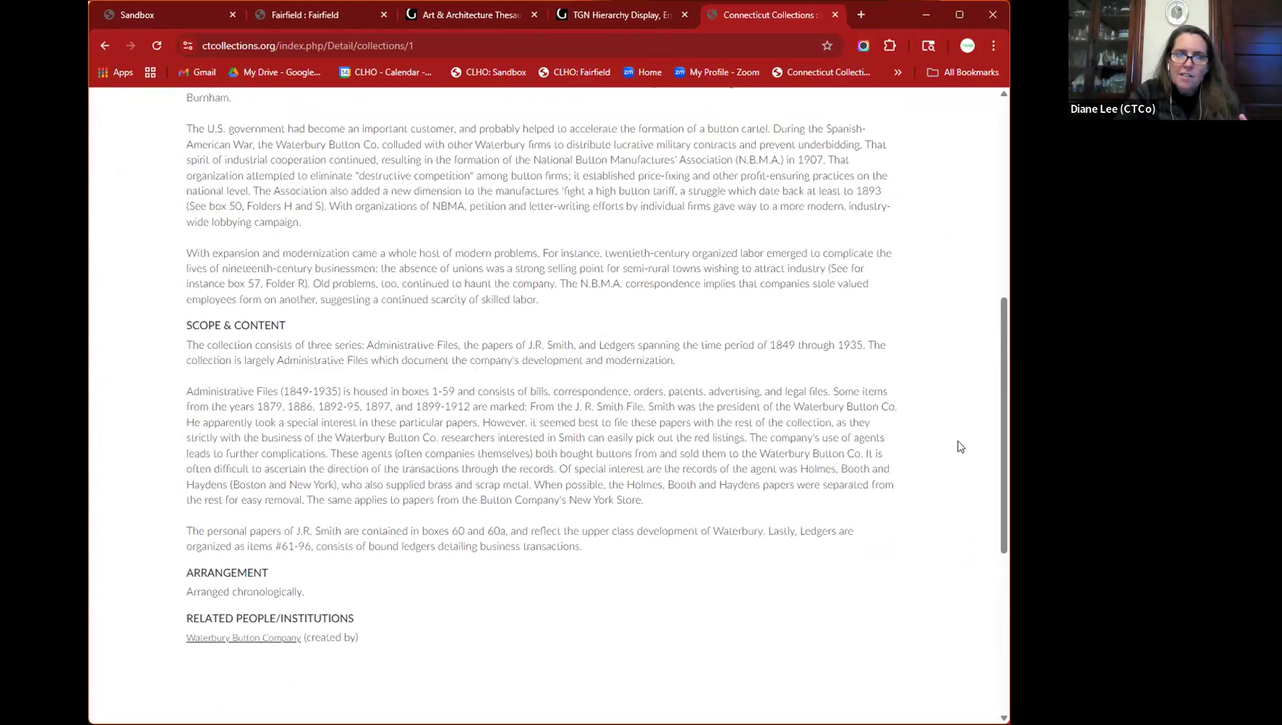
scroll(959, 442, up, 5)
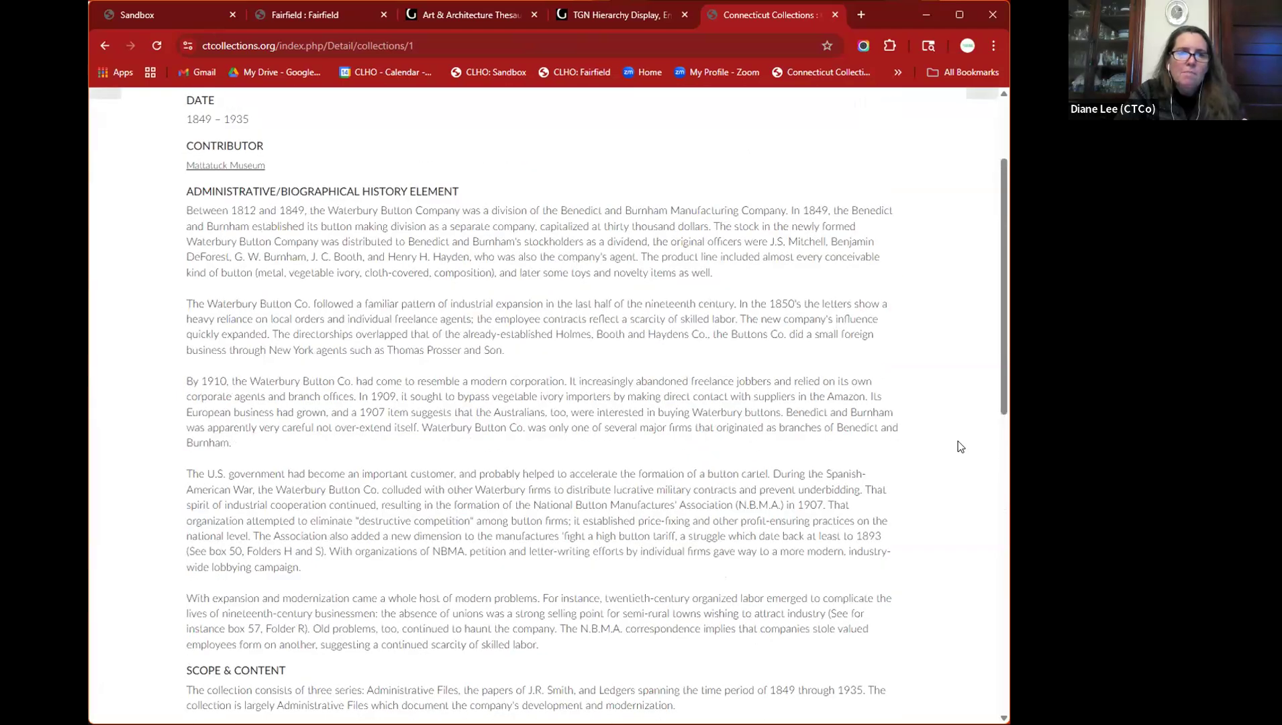
scroll(957, 441, up, 2)
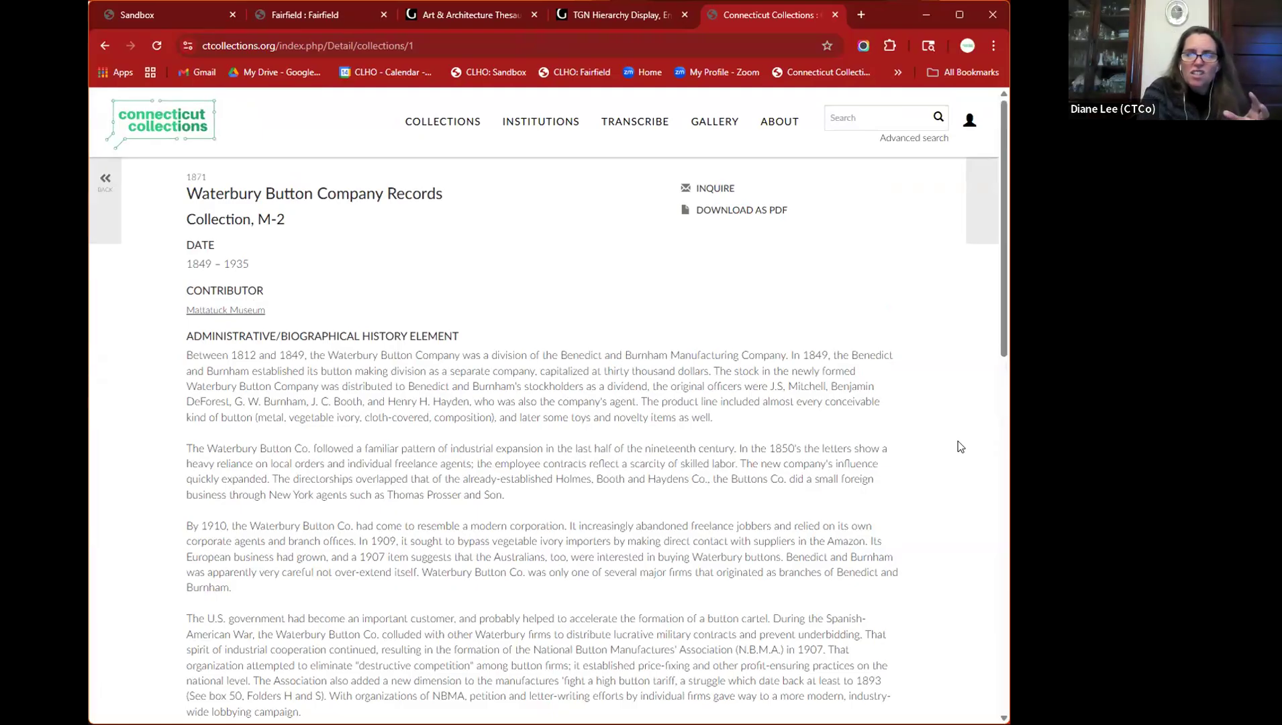
scroll(519, 302, down, 2)
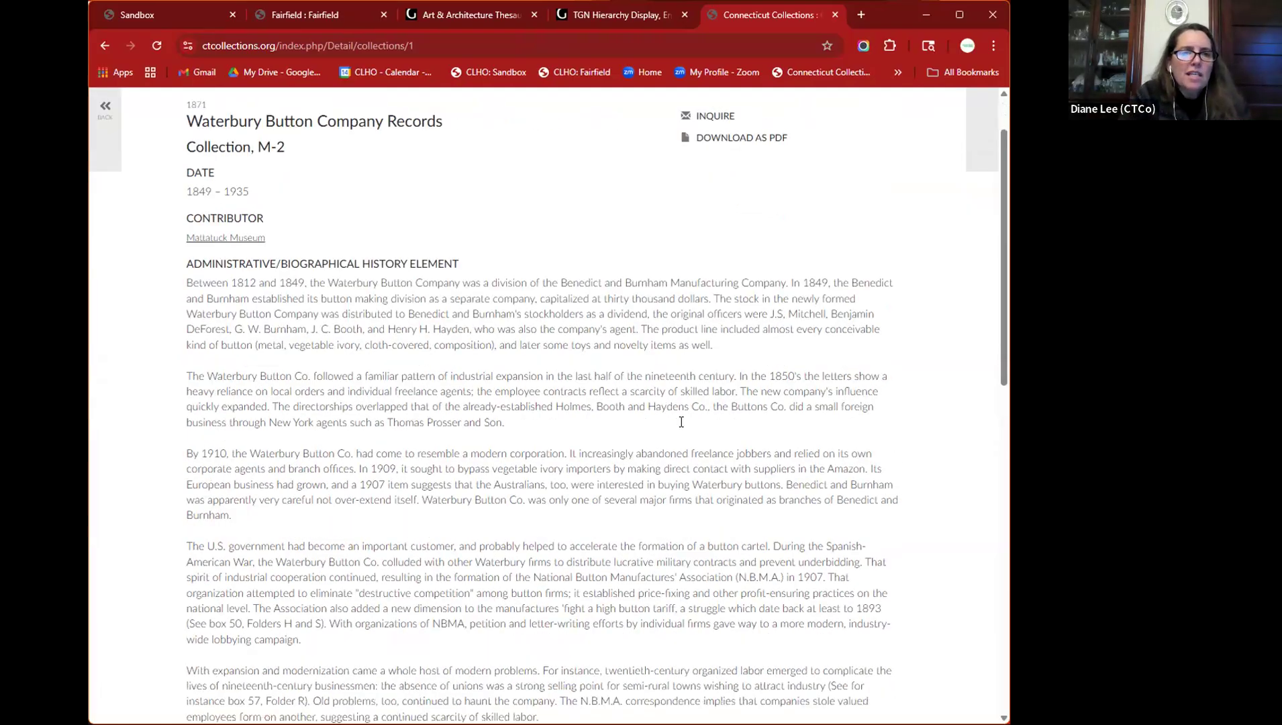
scroll(386, 269, down, 3)
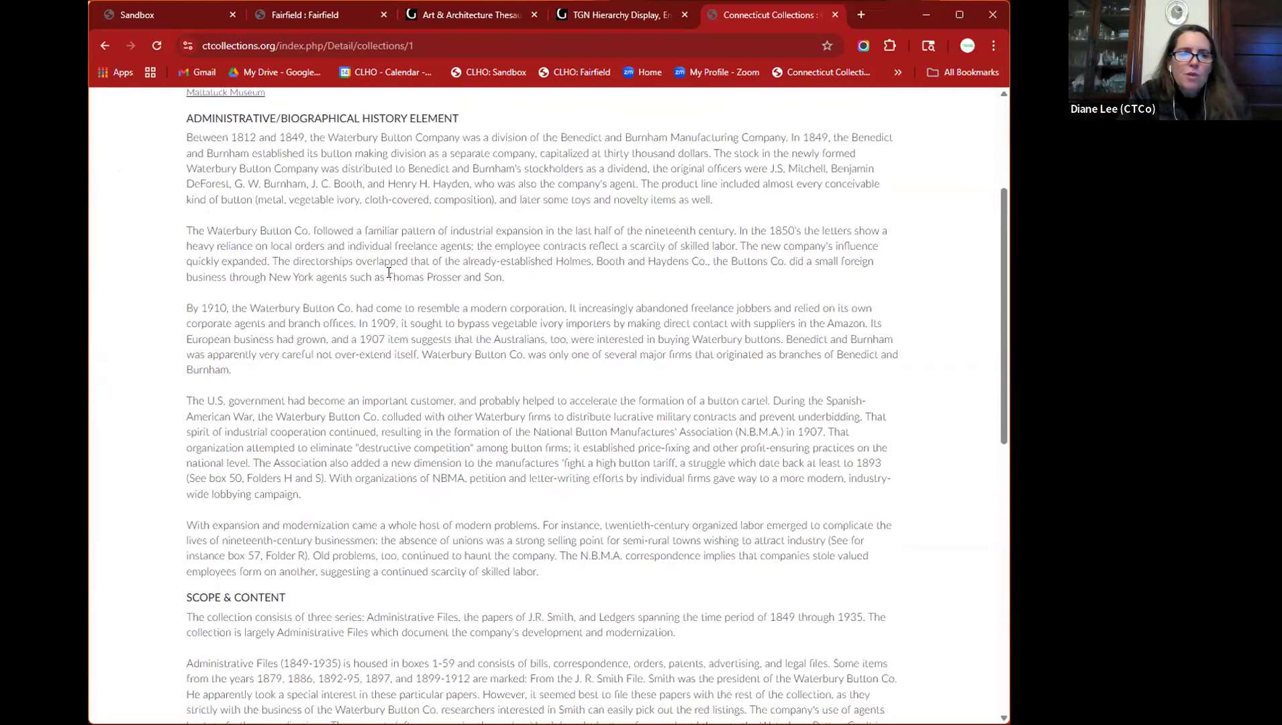
scroll(391, 278, down, 4)
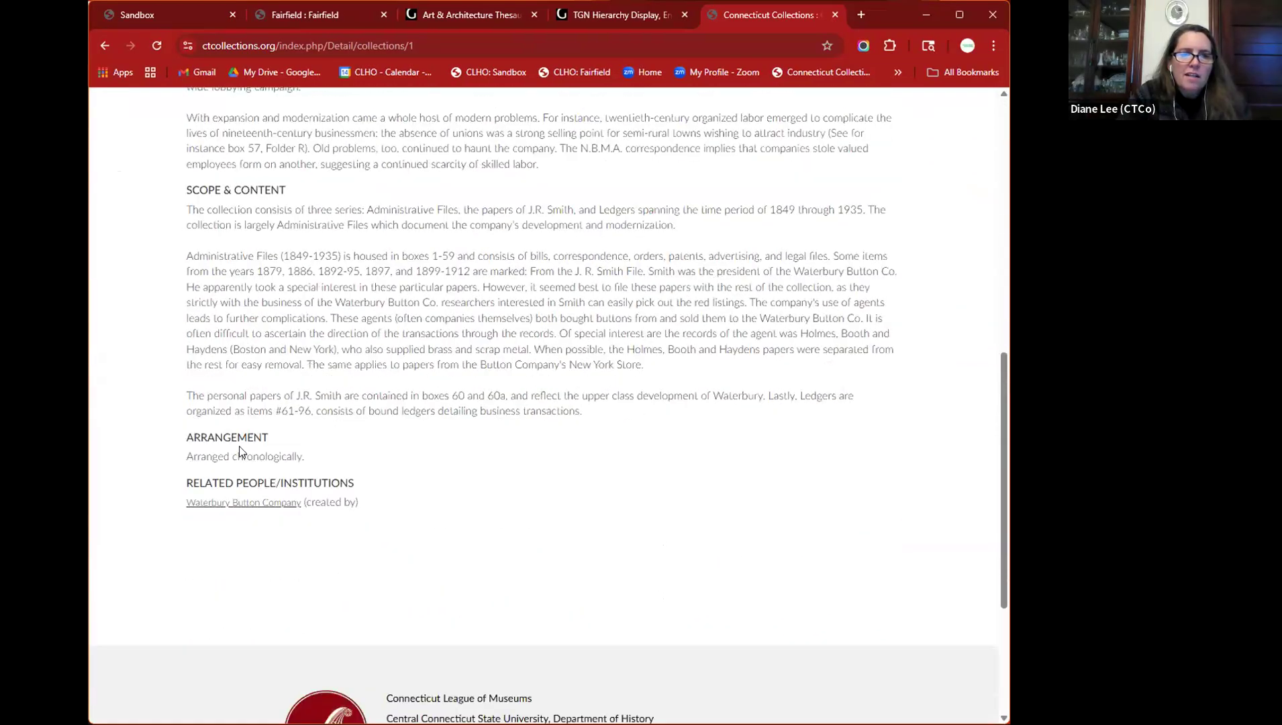
scroll(383, 503, down, 1)
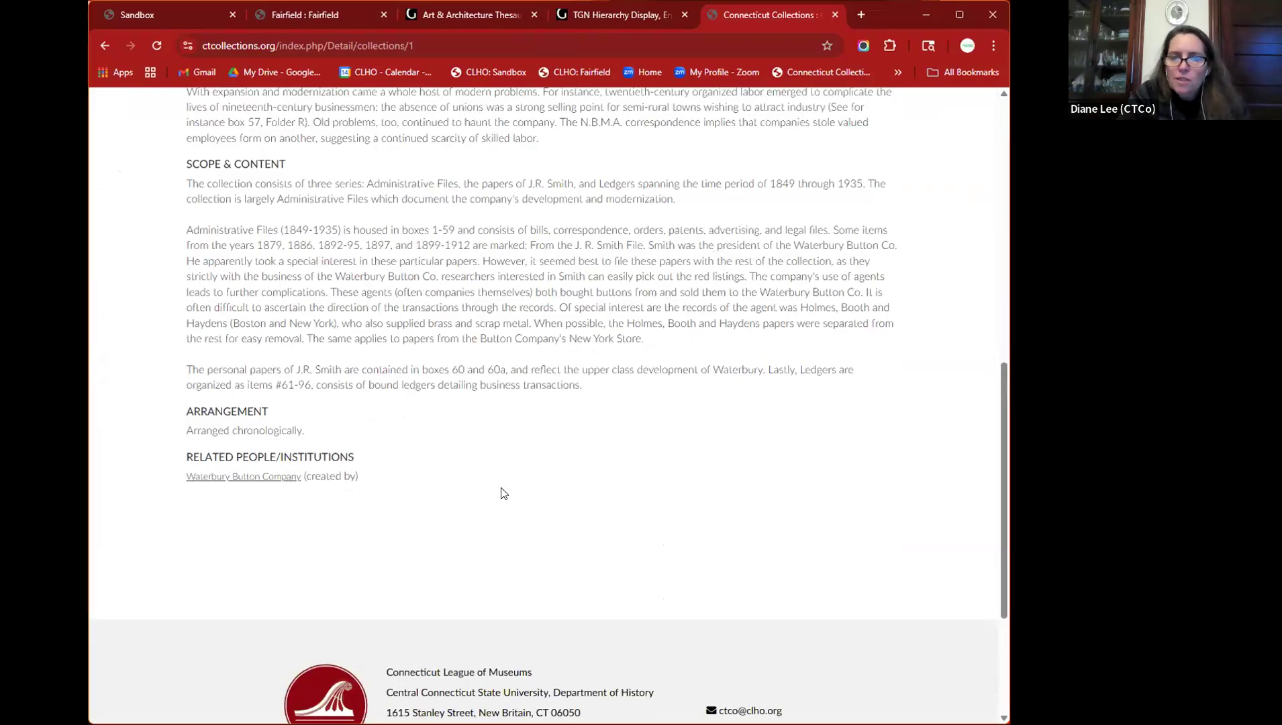
scroll(594, 488, up, 1)
scroll(594, 489, up, 9)
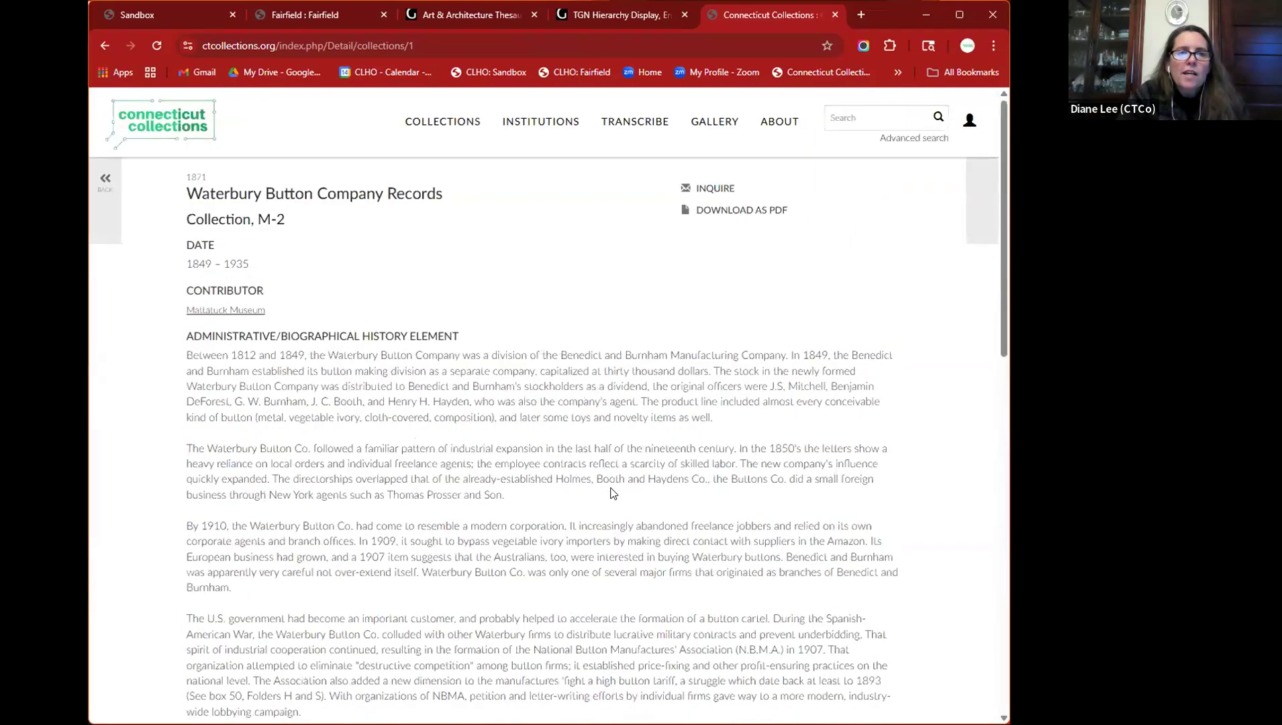
- Download the Waterbury Button Company Records as a PDF and look through the document in Adobe Acrobat
click(723, 214)
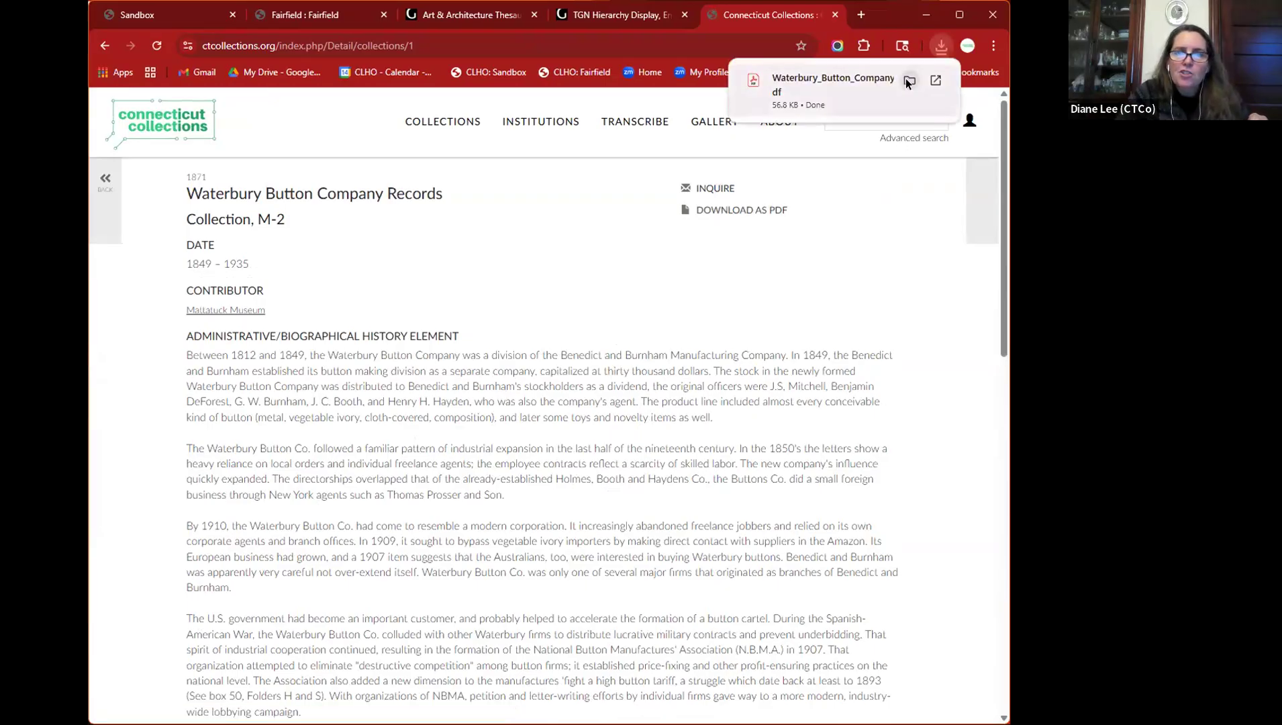
click(908, 79)
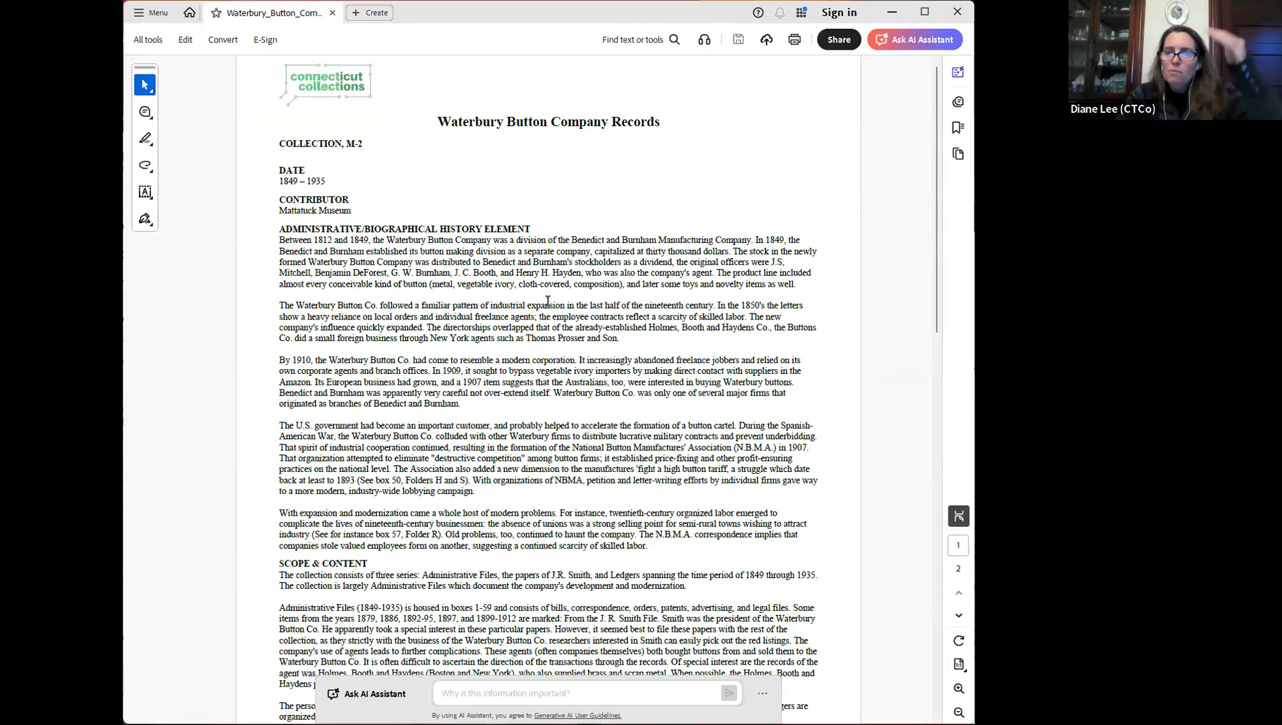
scroll(556, 367, down, 5)
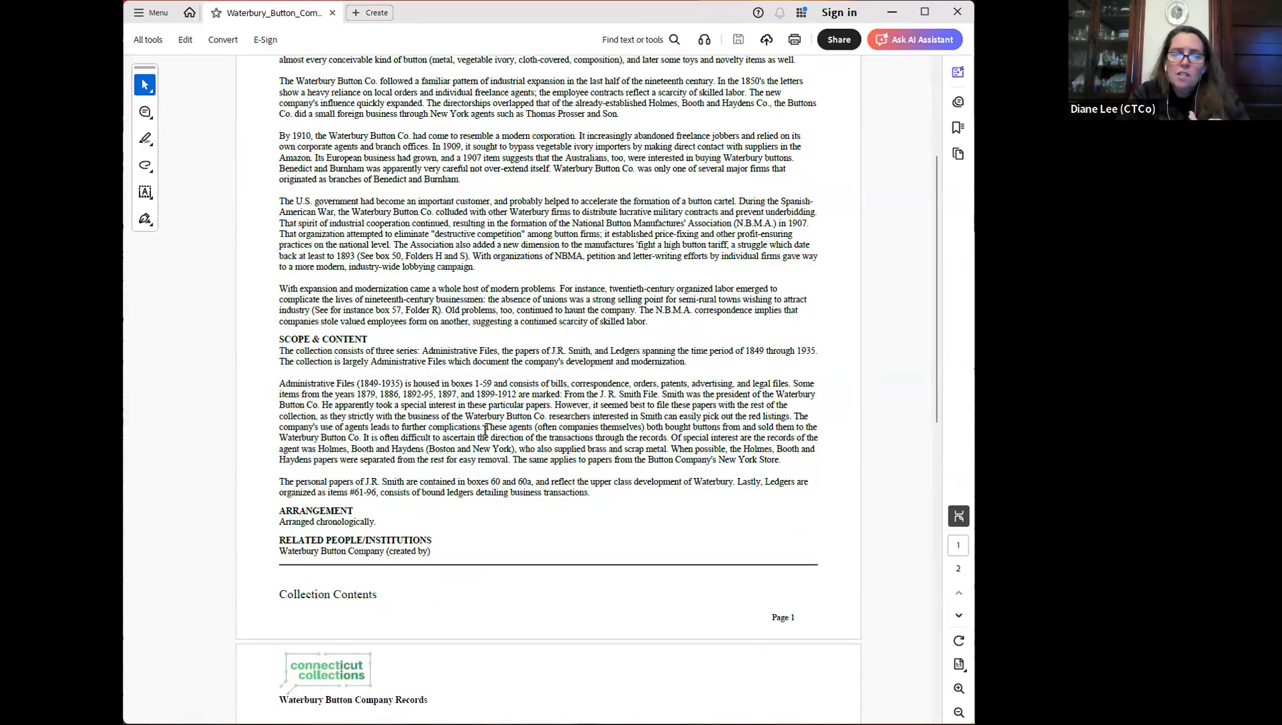
scroll(484, 436, down, 4)
scroll(484, 435, up, 4)
scroll(473, 451, up, 4)
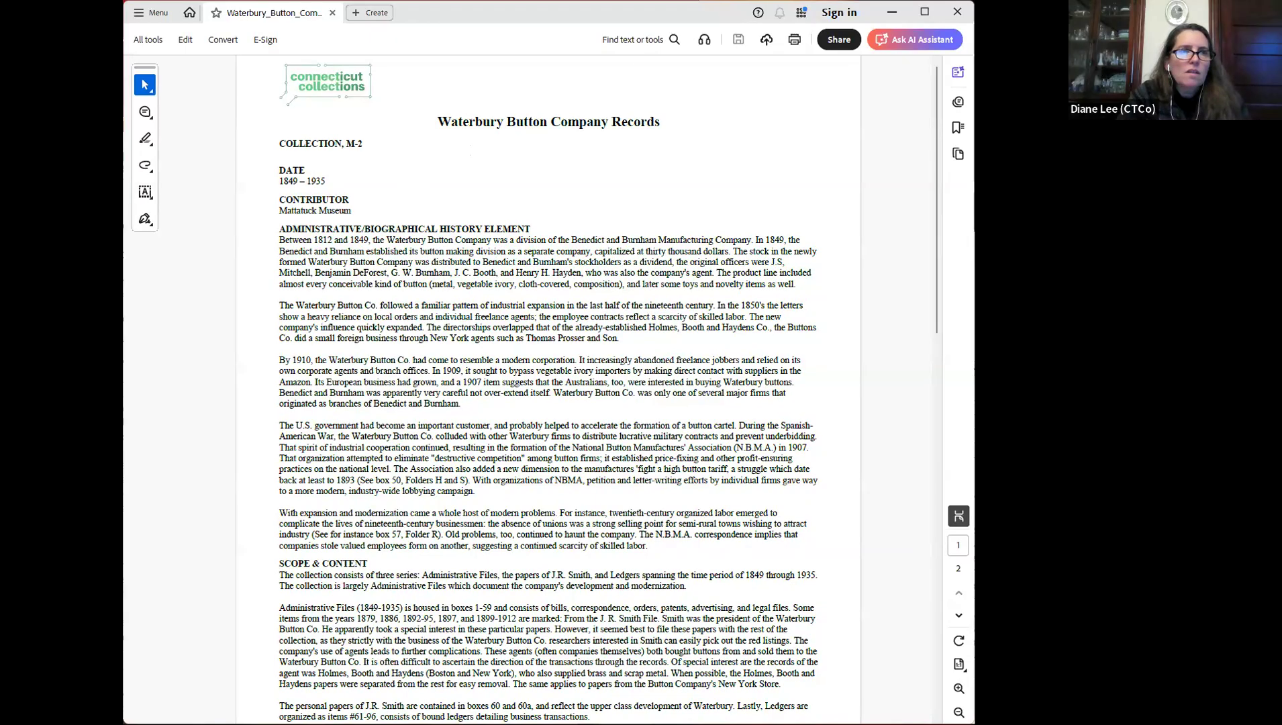
- Switch back to Chrome and return to the list of contributors with archival collections
key(alt+Tab)
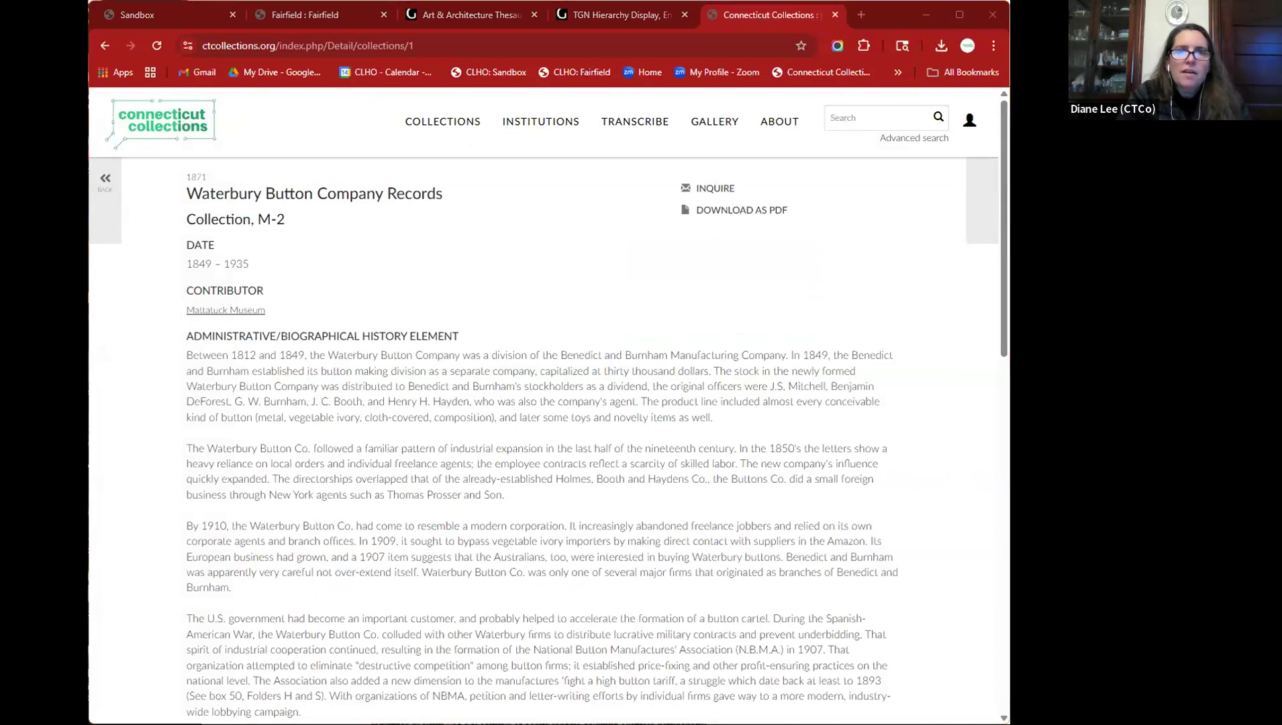
click(858, 23)
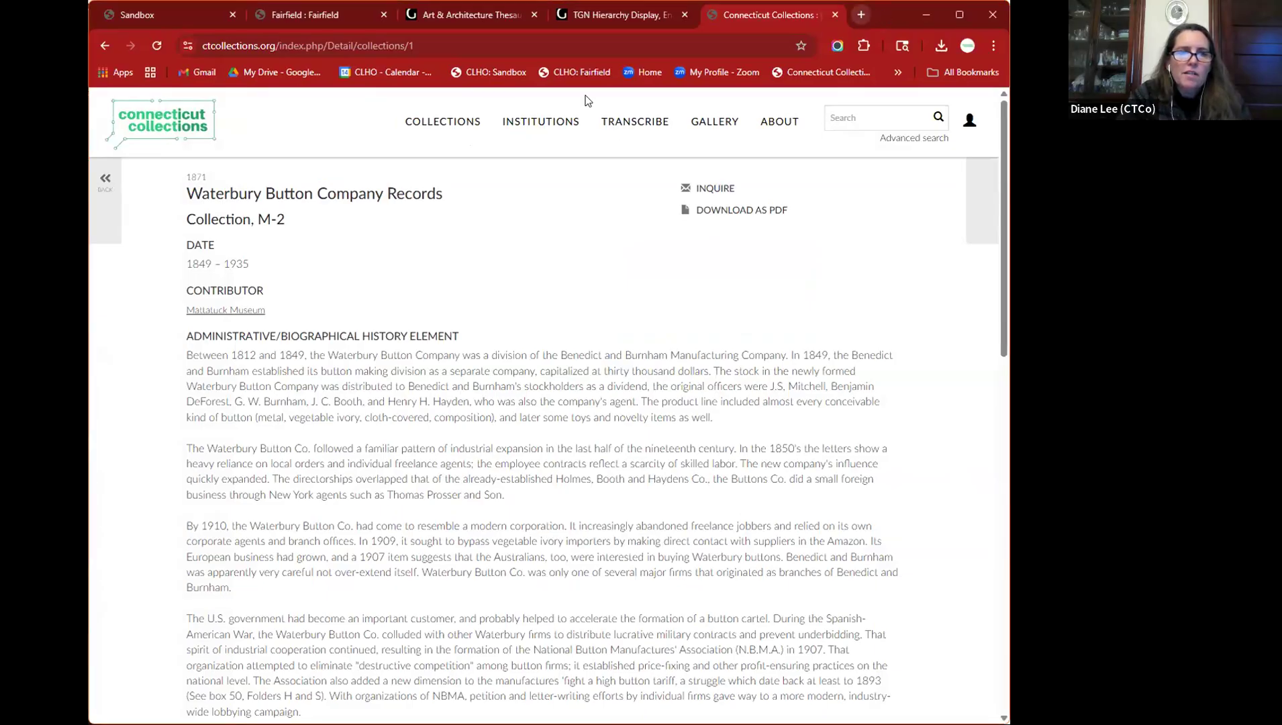
click(104, 45)
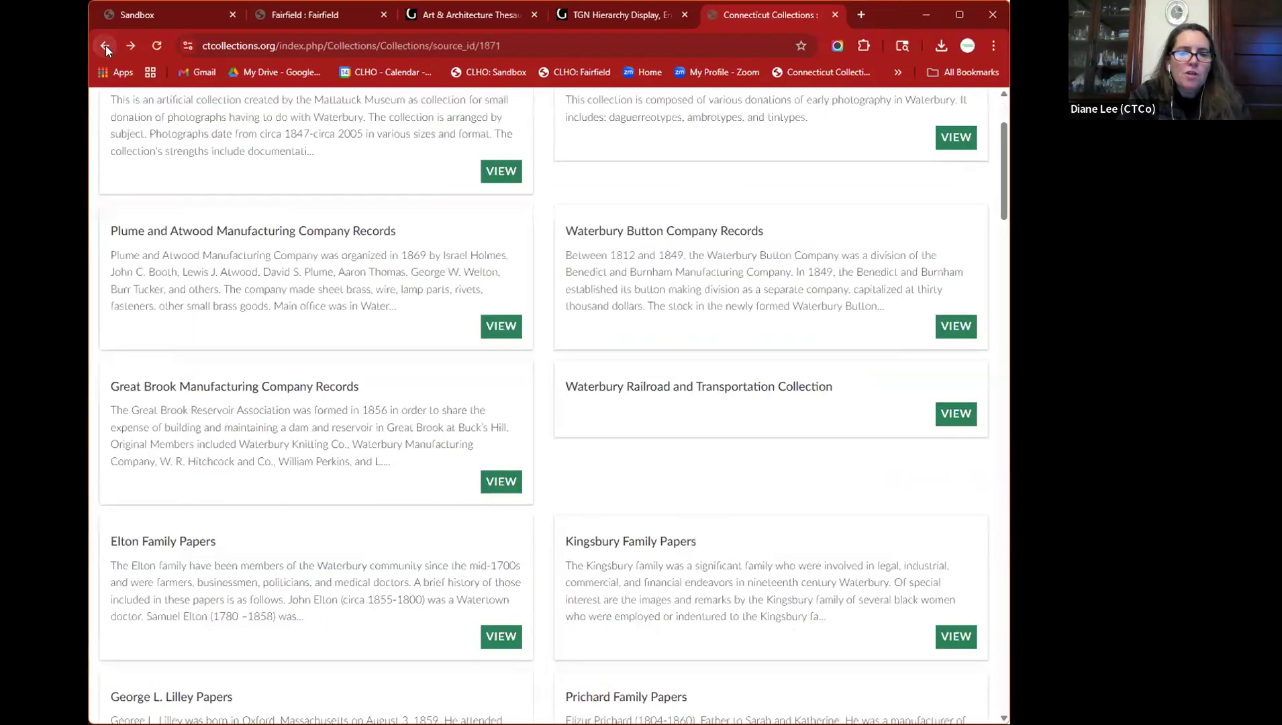
scroll(656, 314, up, 3)
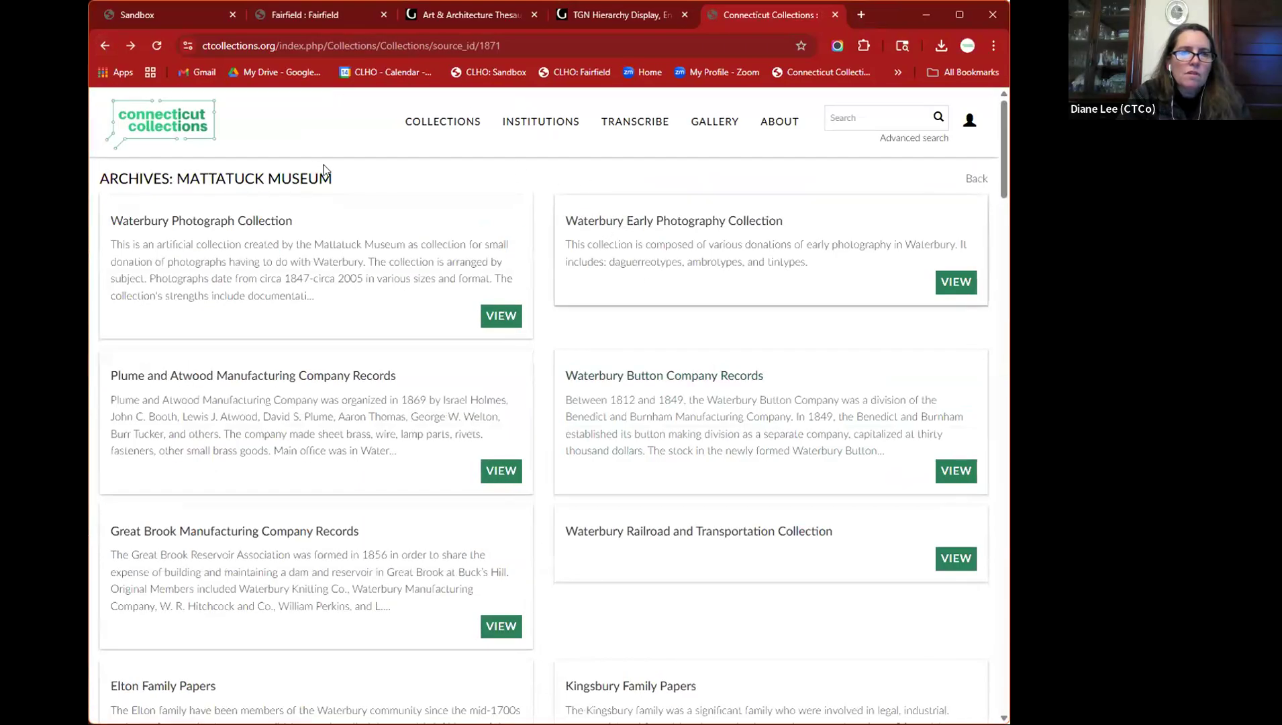
click(102, 44)
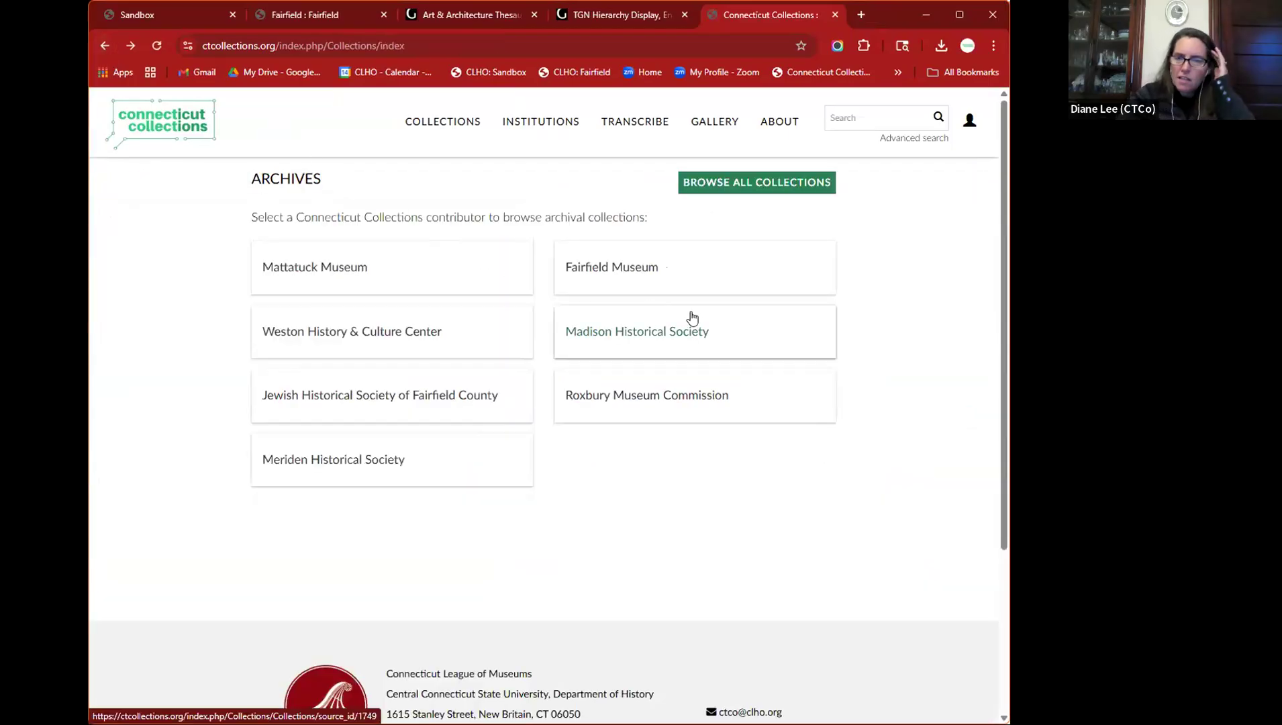
- Open the Fairfield Museum's Roger Minott Sherman Papers and review the description through to the collection contents
click(632, 271)
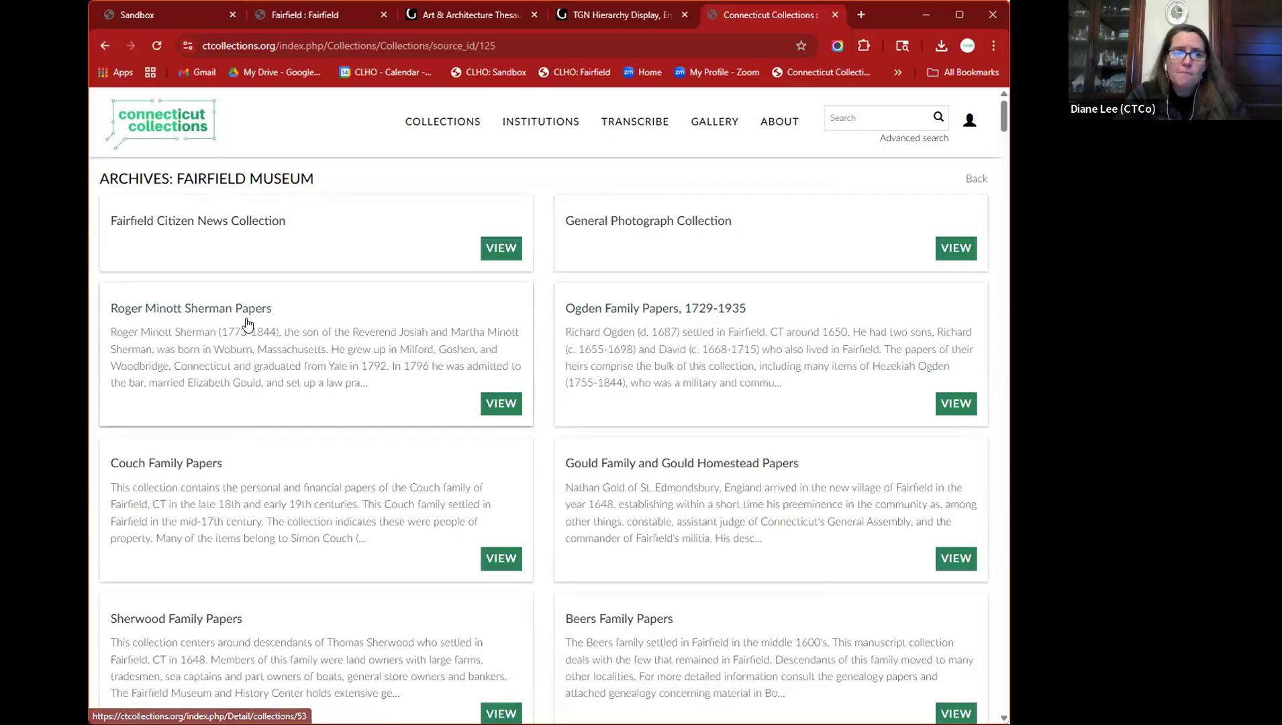
click(211, 314)
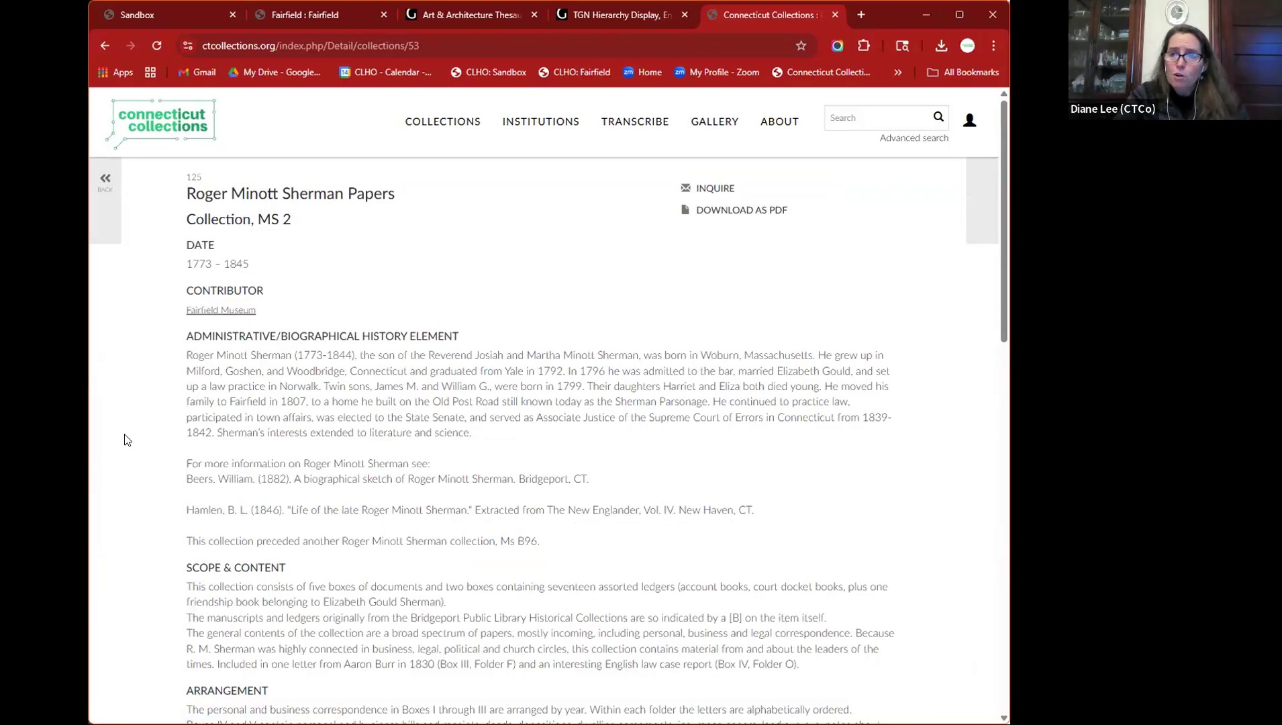
scroll(125, 439, down, 1)
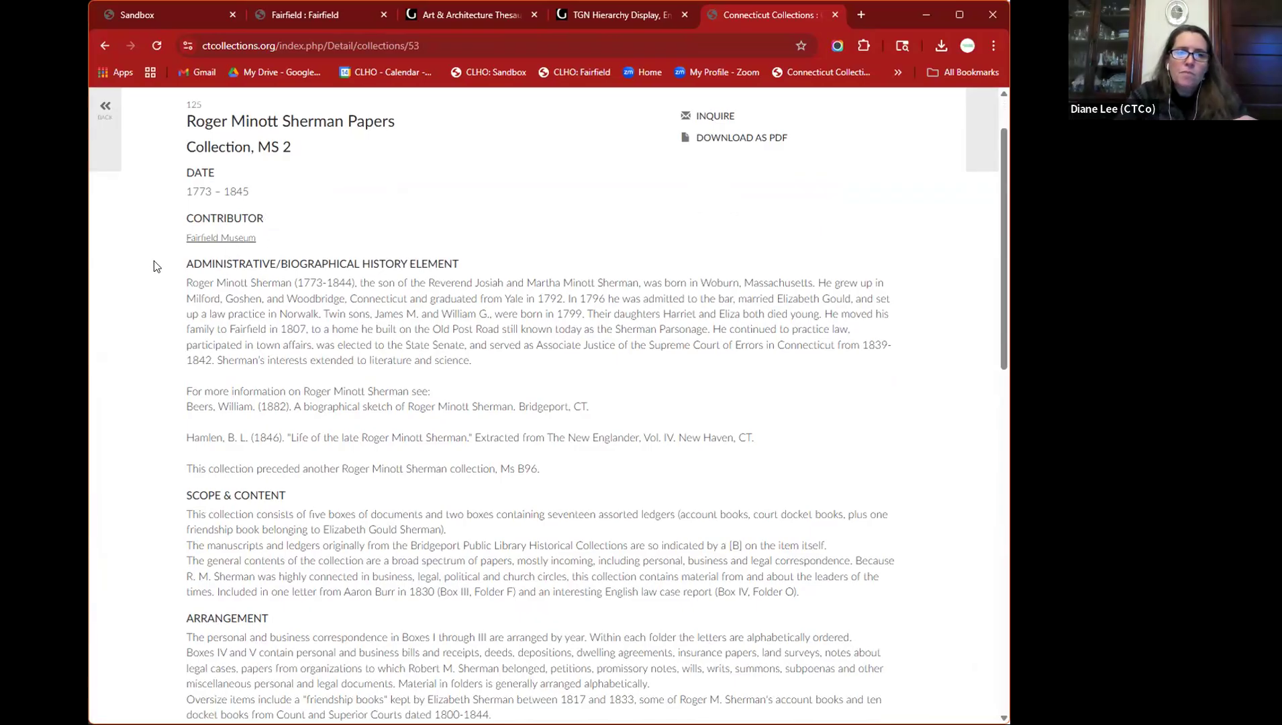
drag(323, 259, 461, 265)
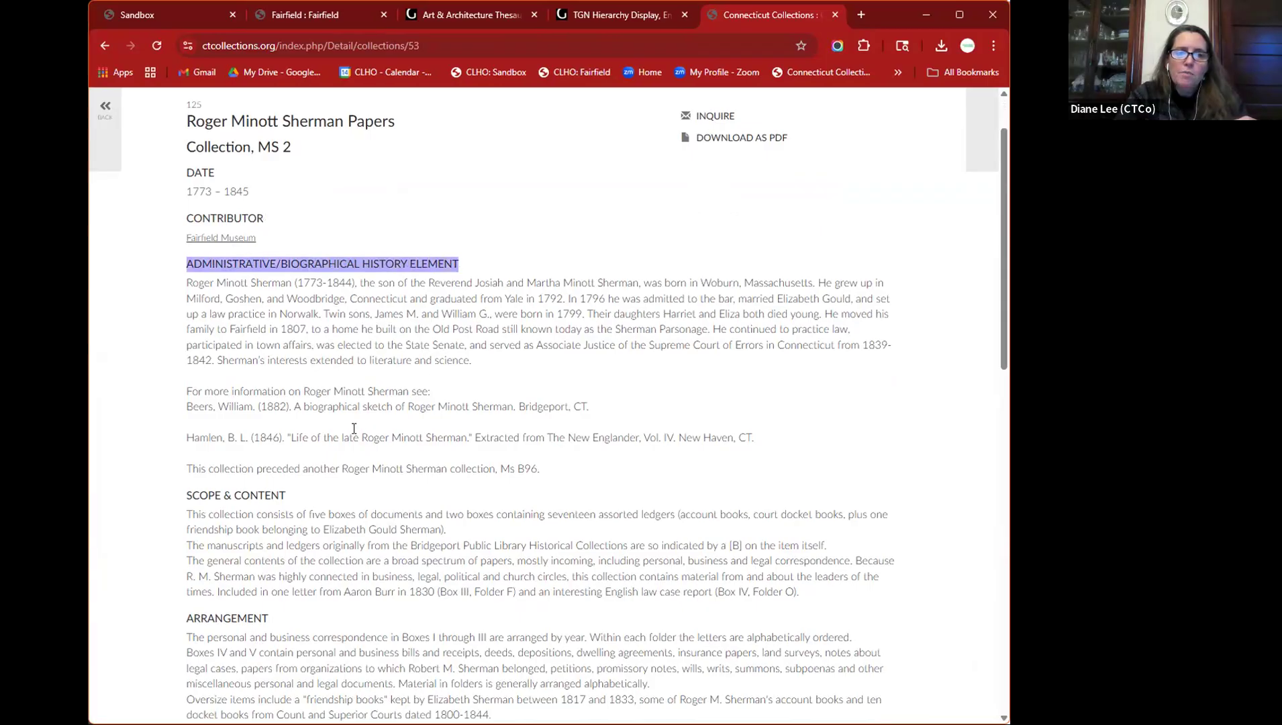
scroll(335, 441, down, 1)
scroll(336, 441, down, 5)
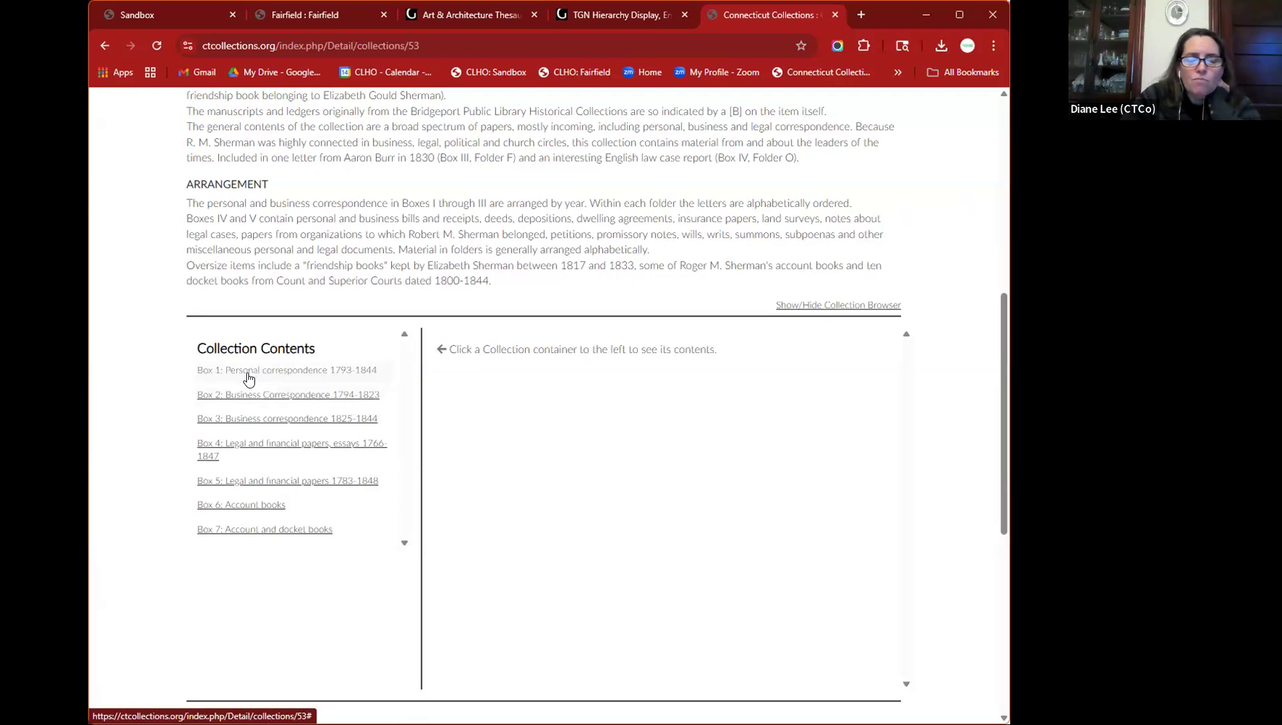
- List the folders of Box 1: Personal correspondence 1793-1844, view the Folder A record, and return to the collection
click(345, 370)
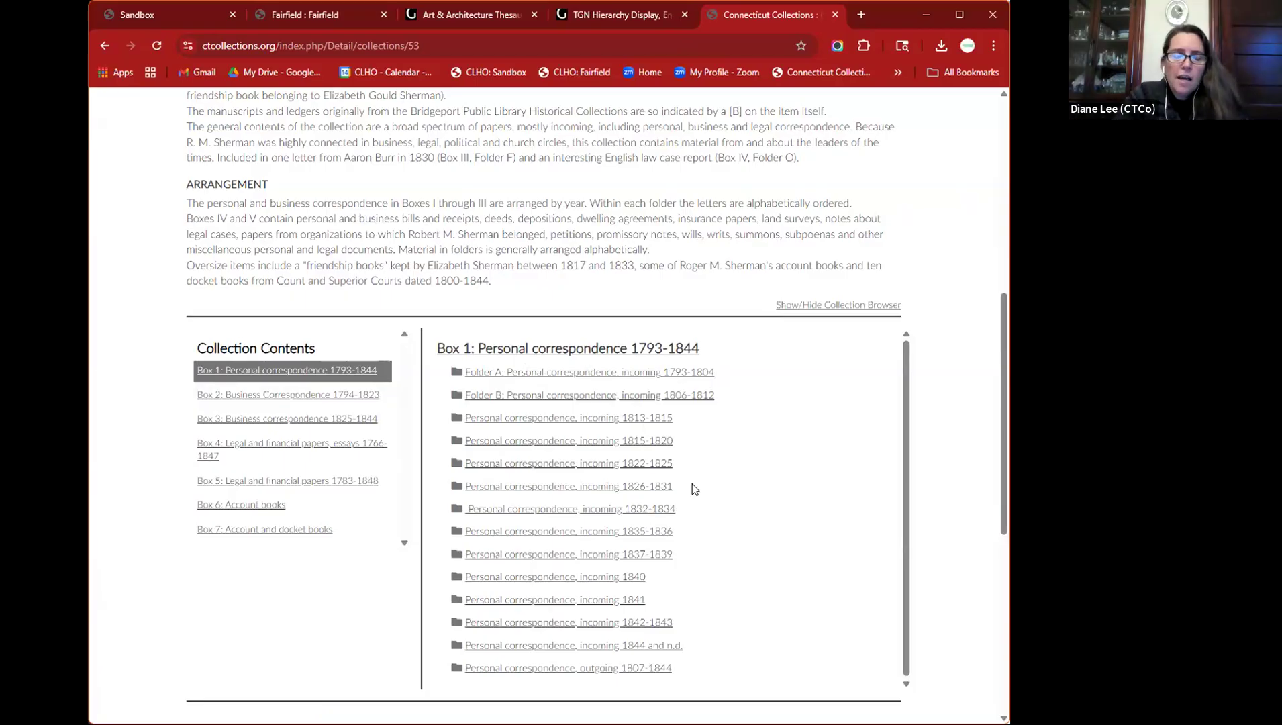
scroll(596, 496, down, 1)
scroll(584, 463, down, 1)
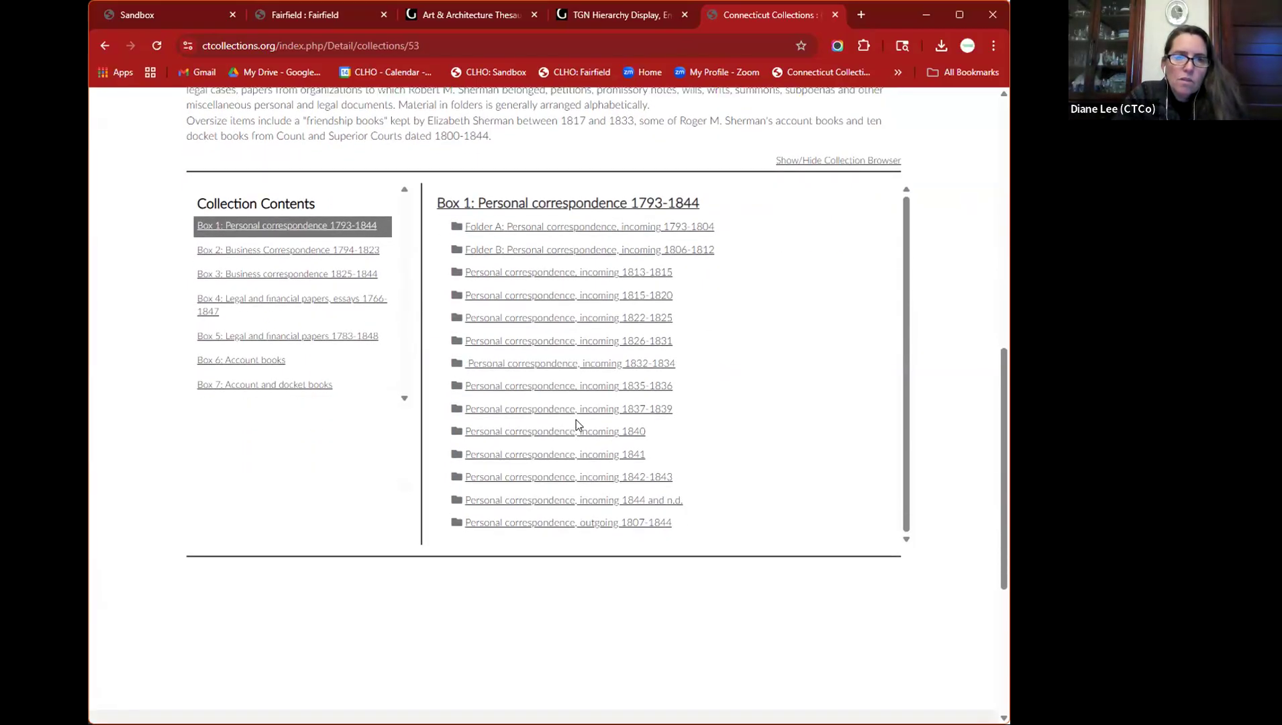
scroll(592, 396, up, 1)
scroll(592, 394, up, 3)
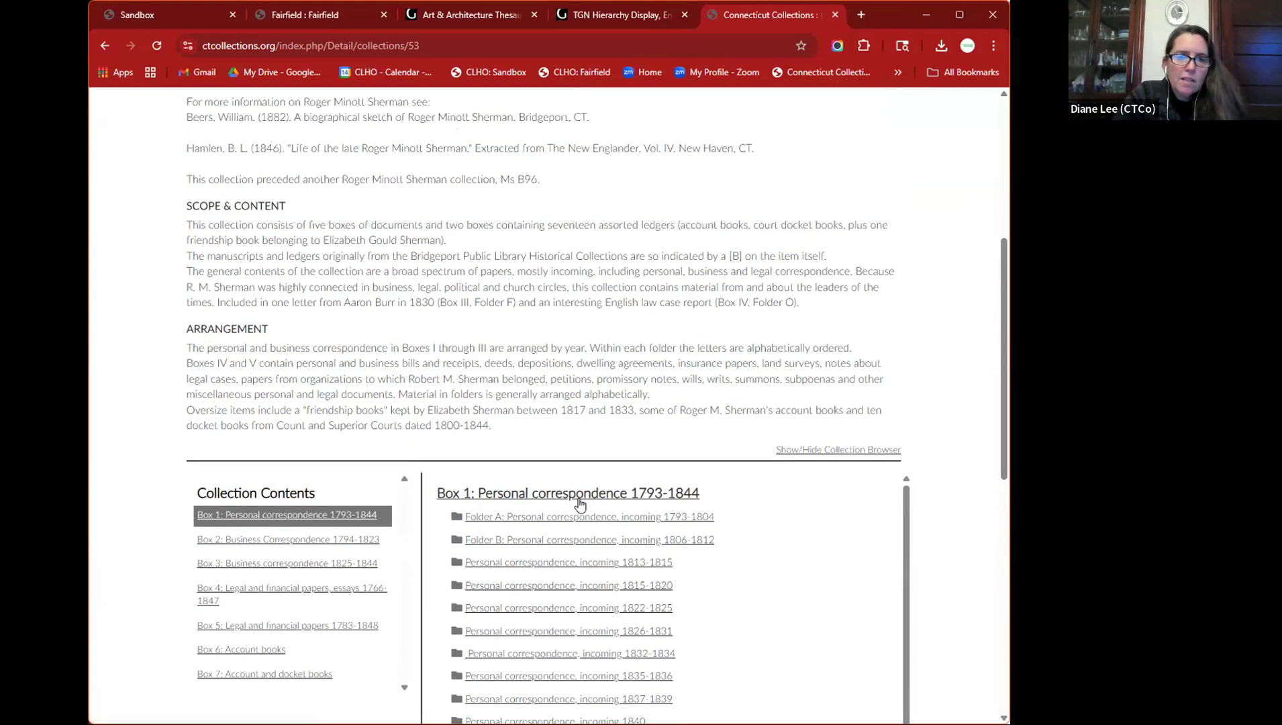
click(565, 516)
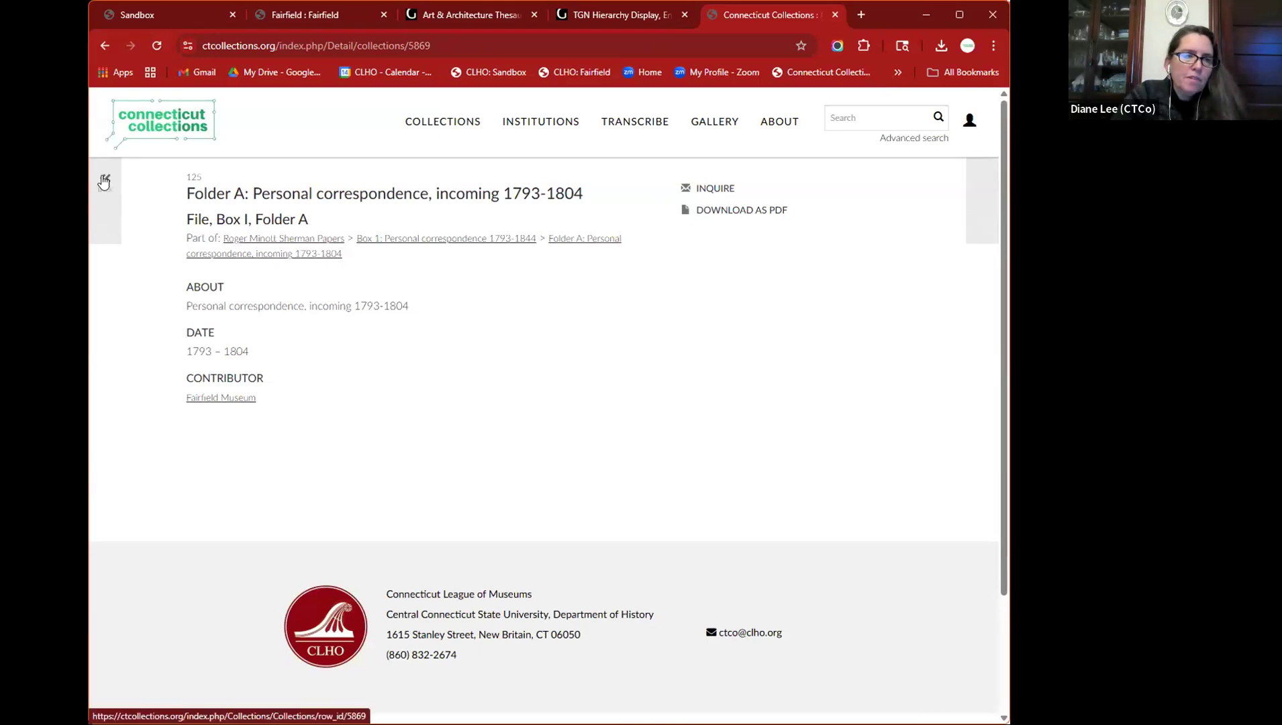
click(104, 181)
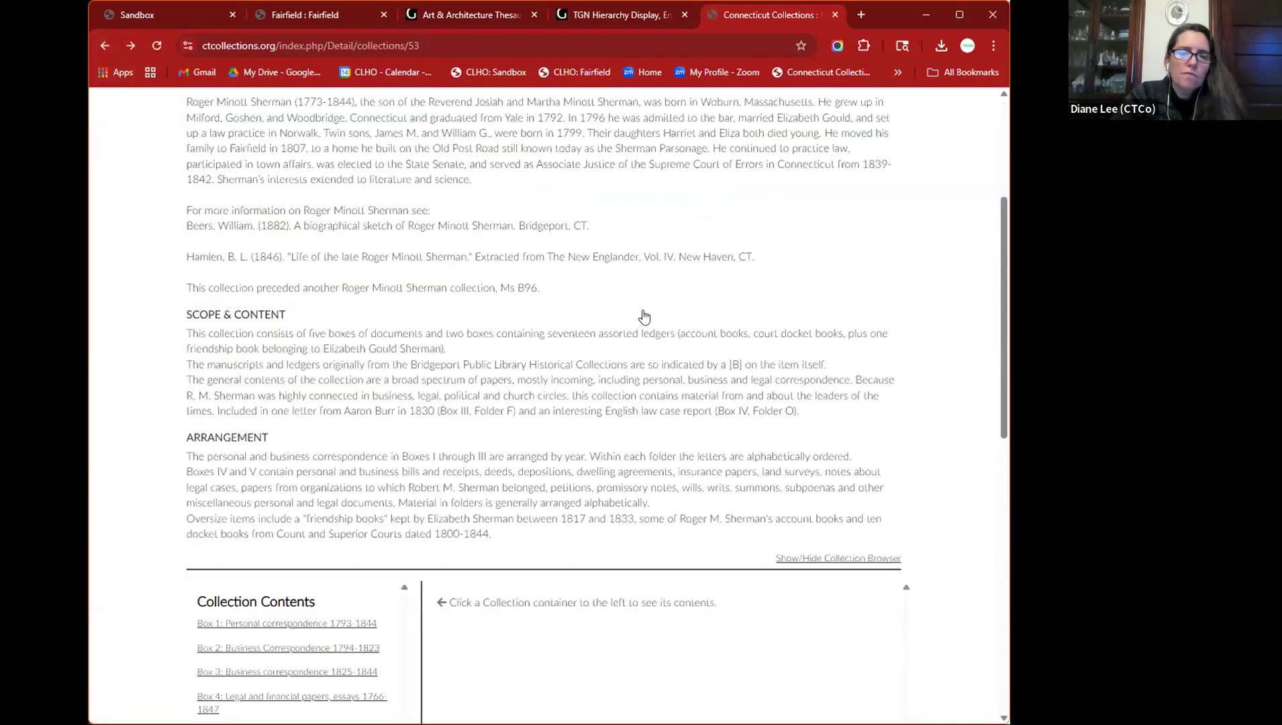
- Switch to the Sandbox site of CollectiveAccess and log in with the prefilled credentials
scroll(739, 463, up, 4)
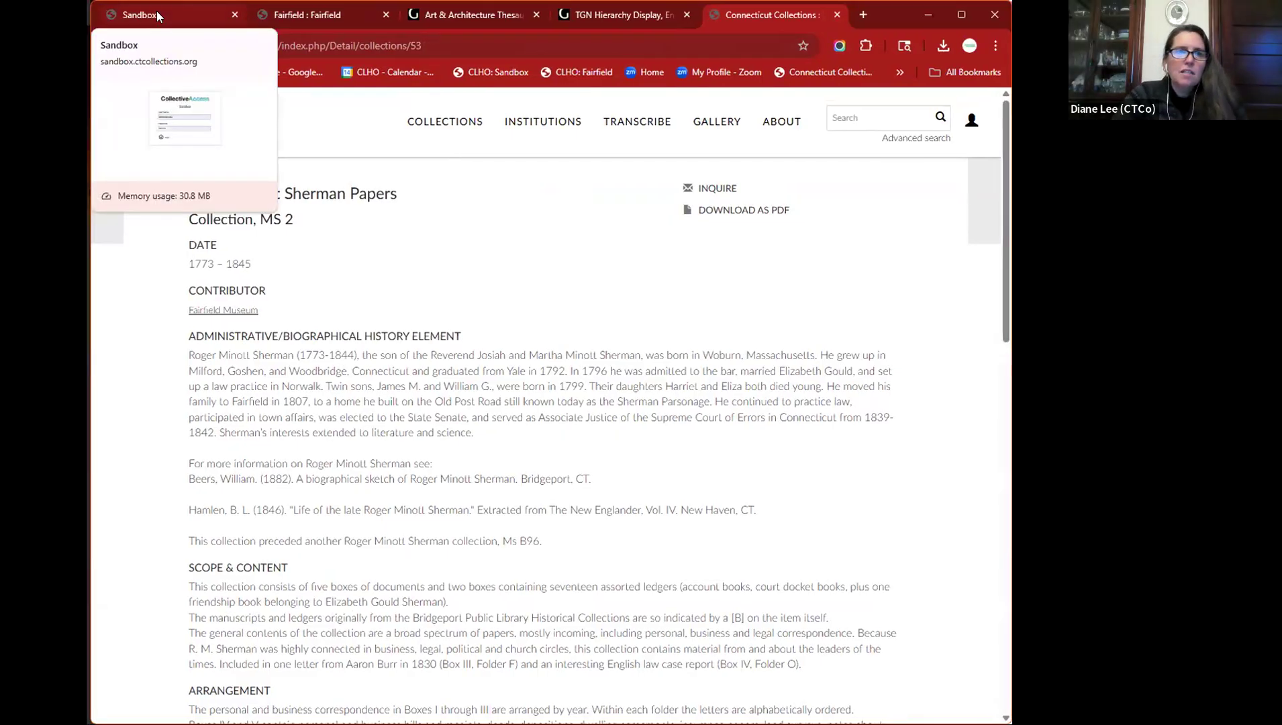
click(156, 11)
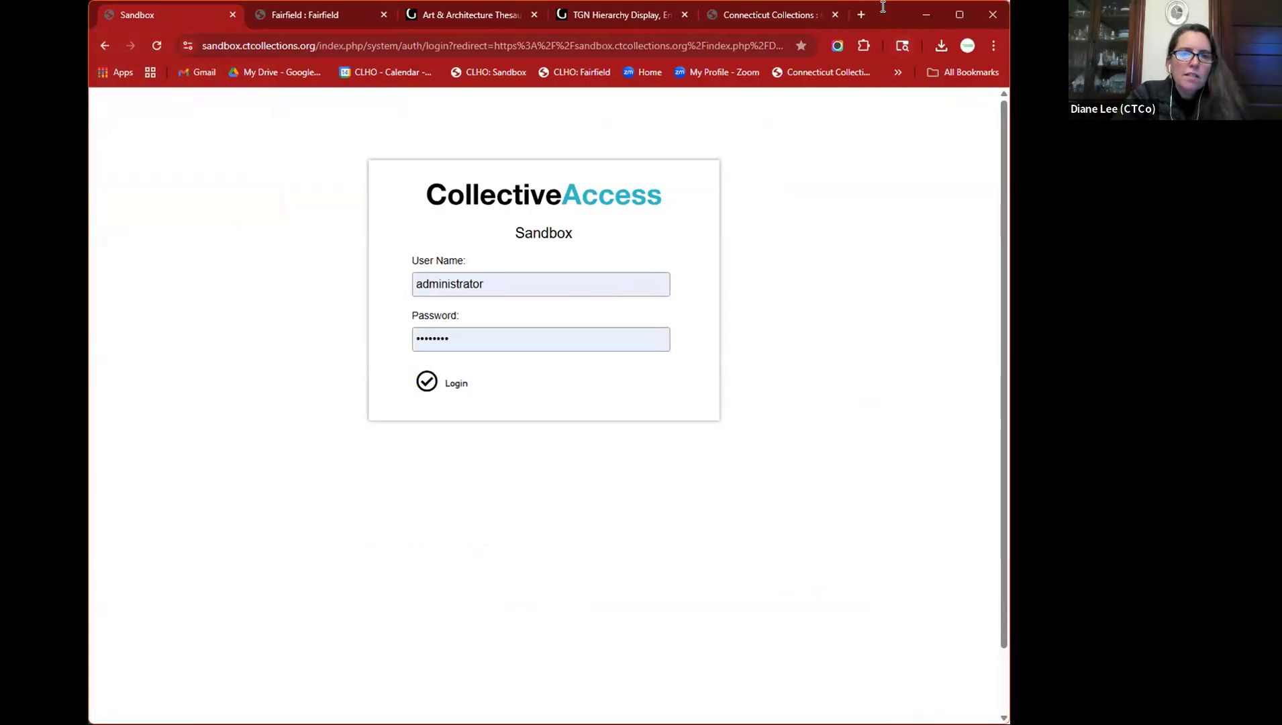
key(Return)
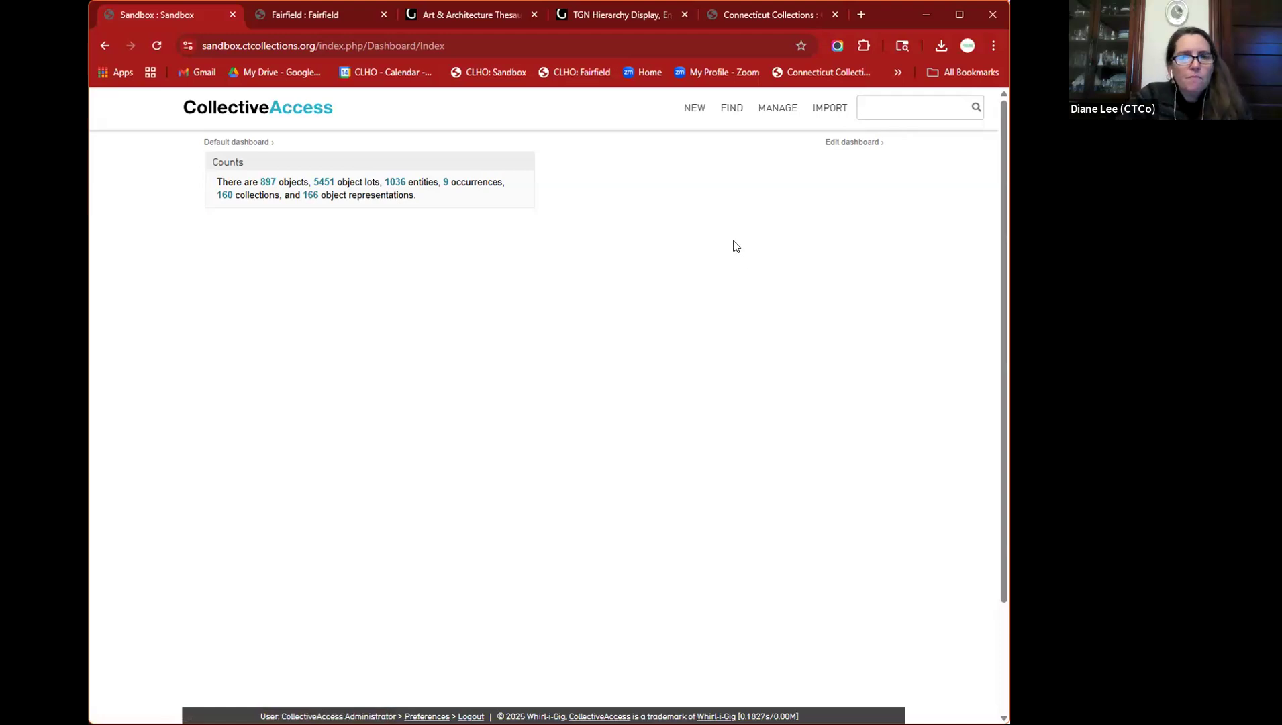
- Start a new top-level Collection record and enter Ms1313 as its collection identifier
mouse_move(696, 120)
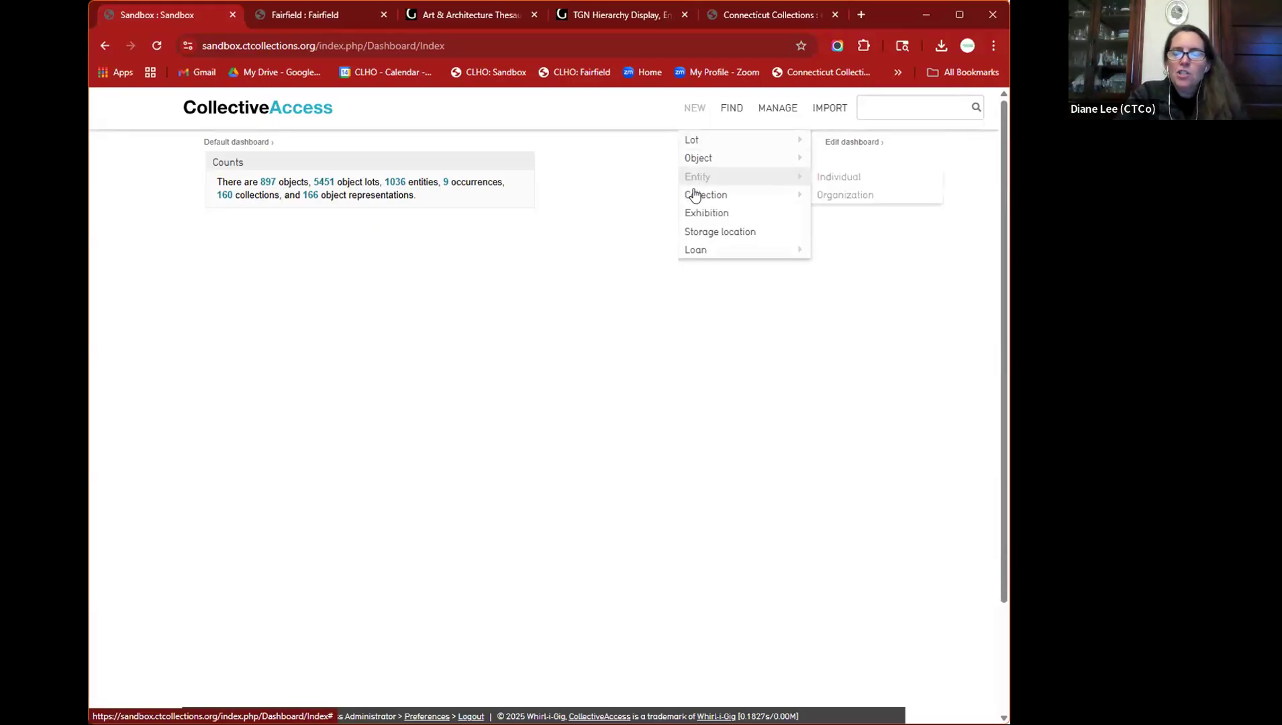
mouse_move(695, 195)
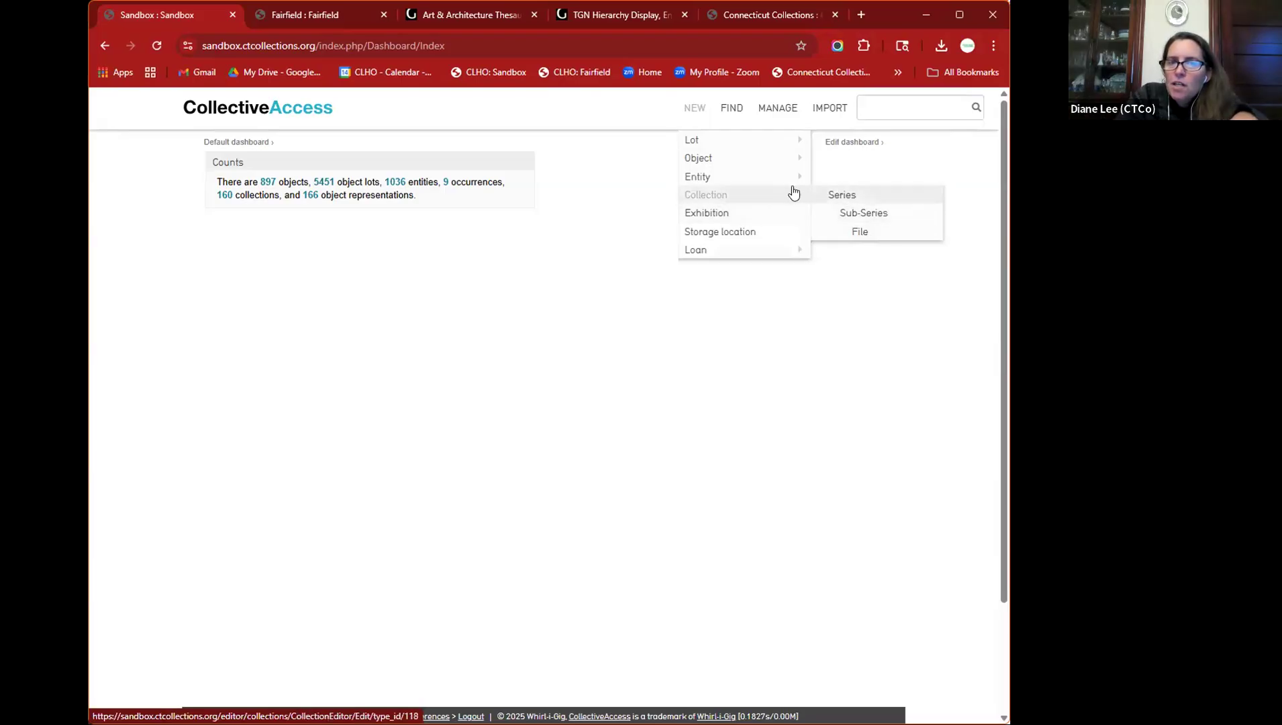
click(710, 195)
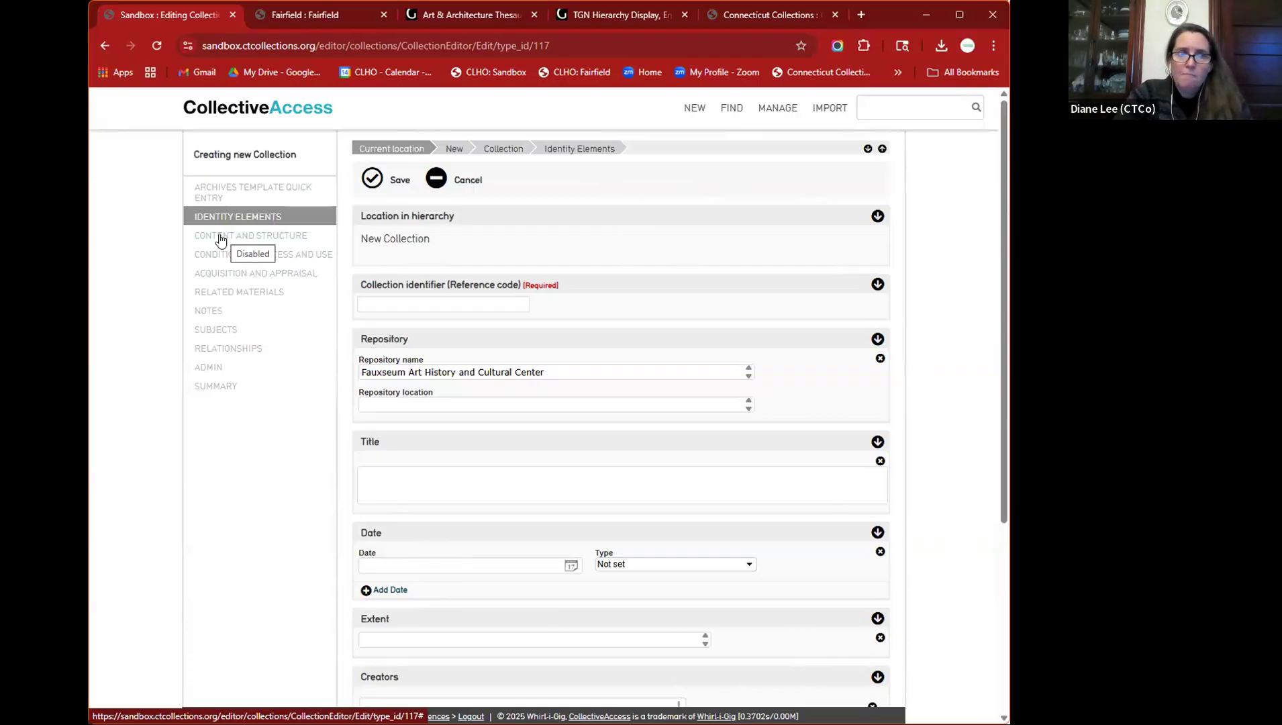
click(381, 303)
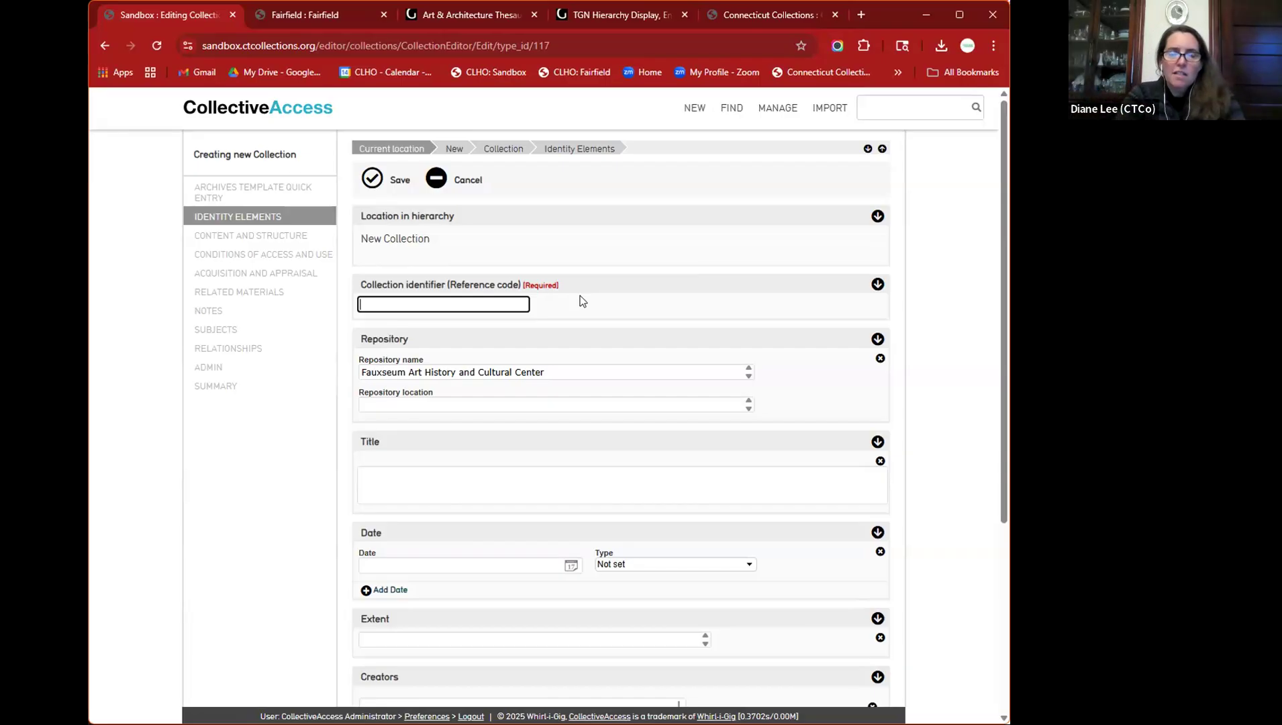
text(Ms)
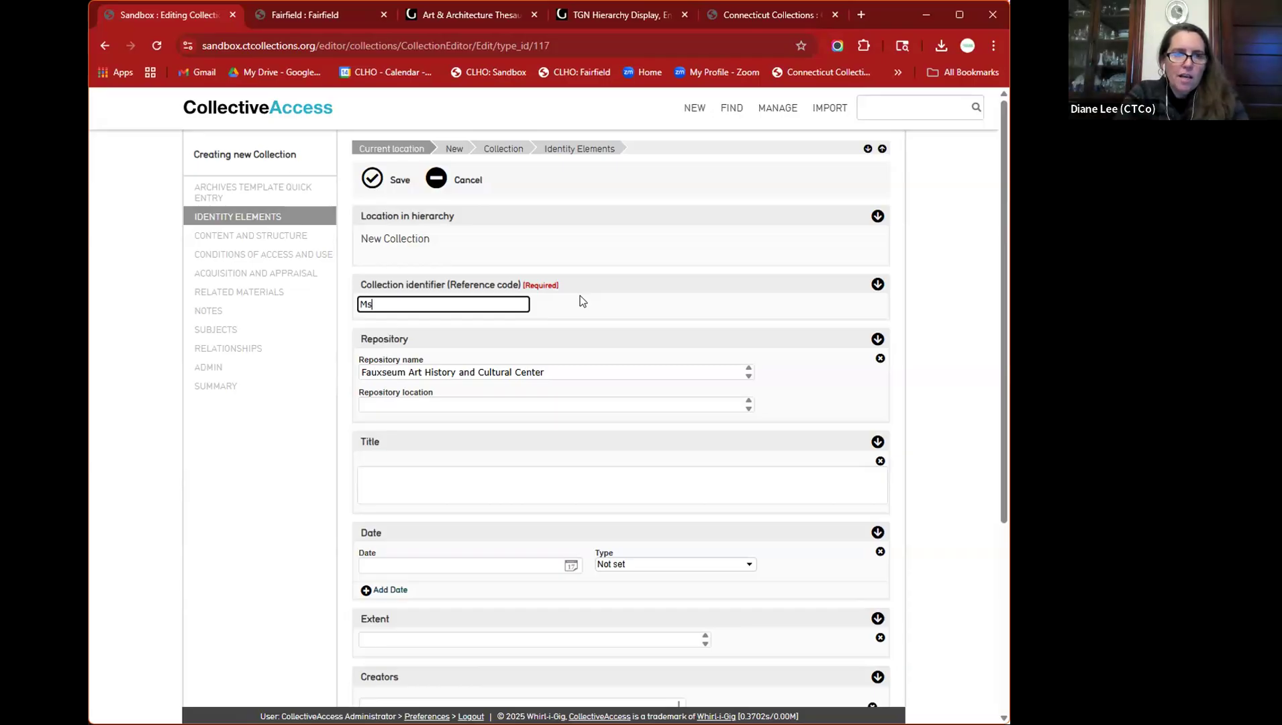
text(1313)
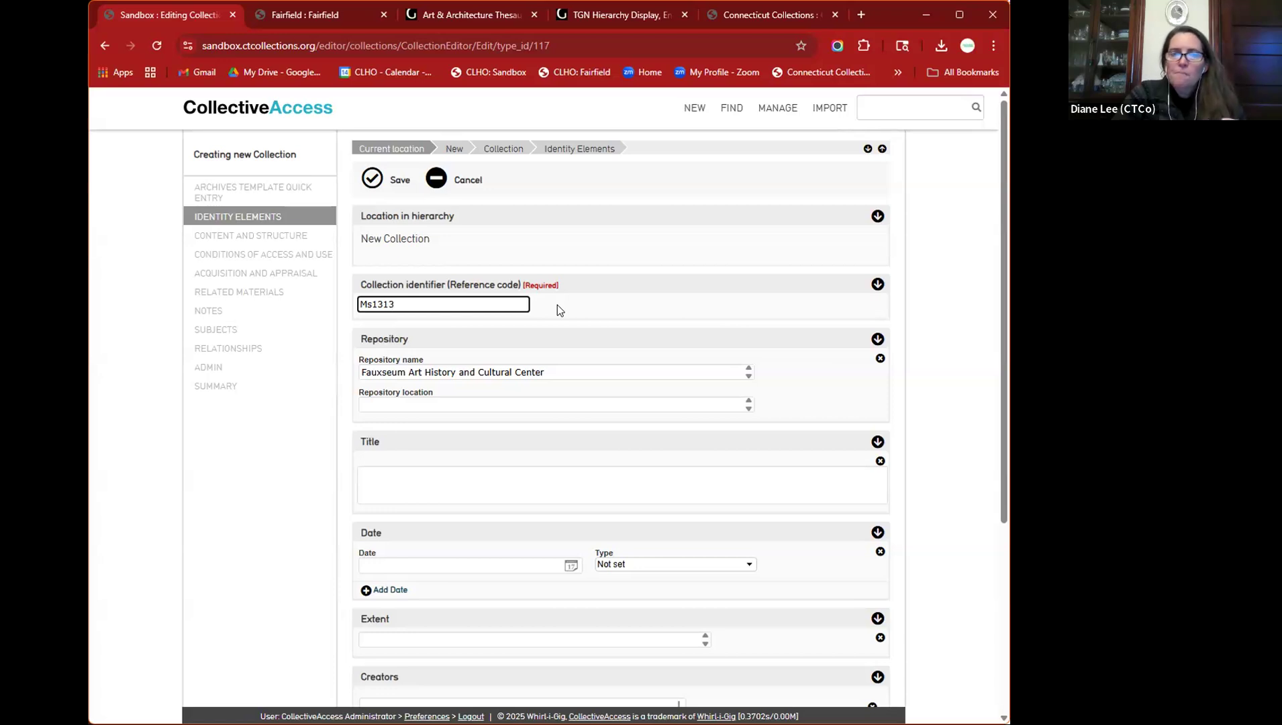
- Try a space between Ms and 1313 in the collection identifier, and remove it again
click(371, 304)
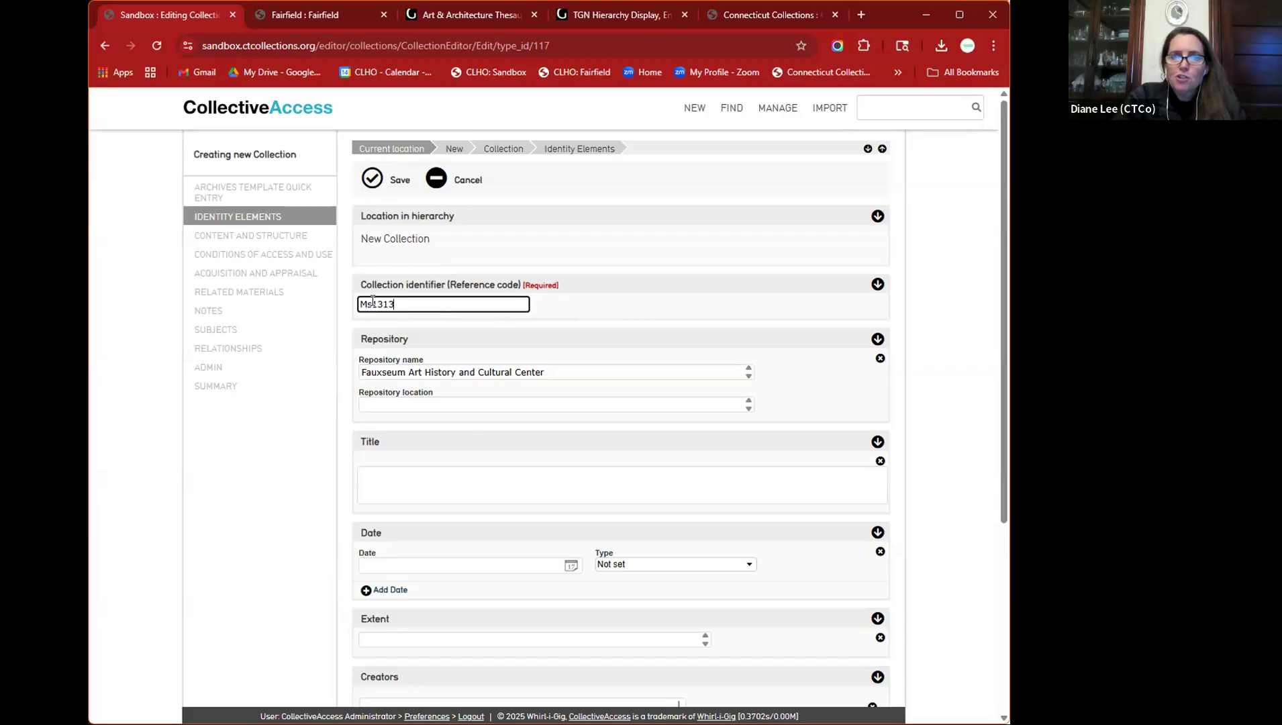
key(Left)
key(Left)
key(Left)
key(Left)
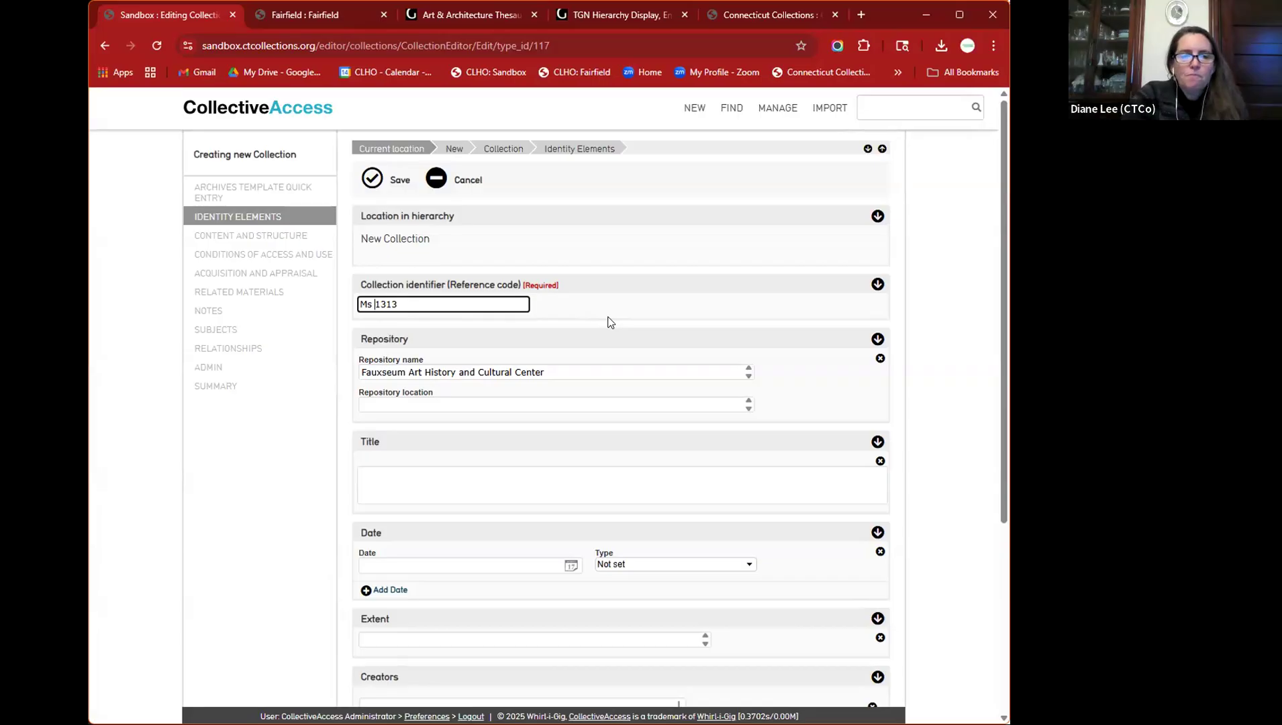
key(BackSpace)
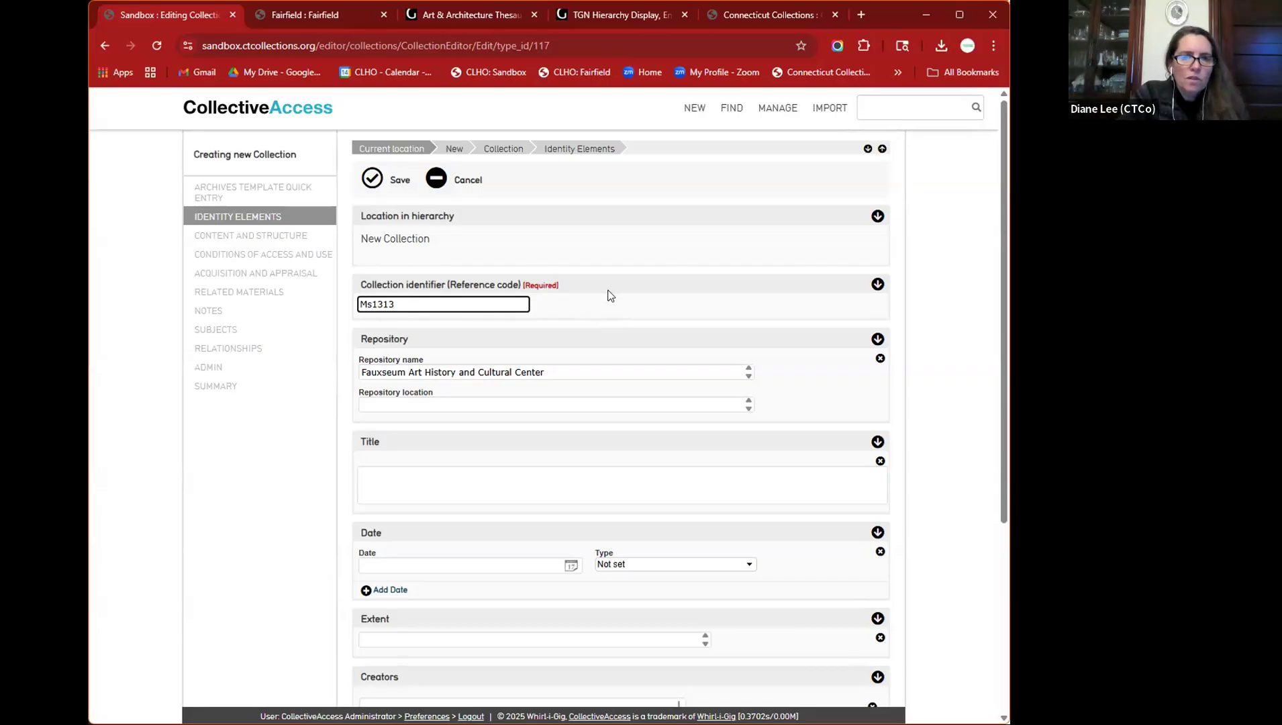
- Check the repository name and location fields, and save the new collection record
scroll(650, 318, down, 1)
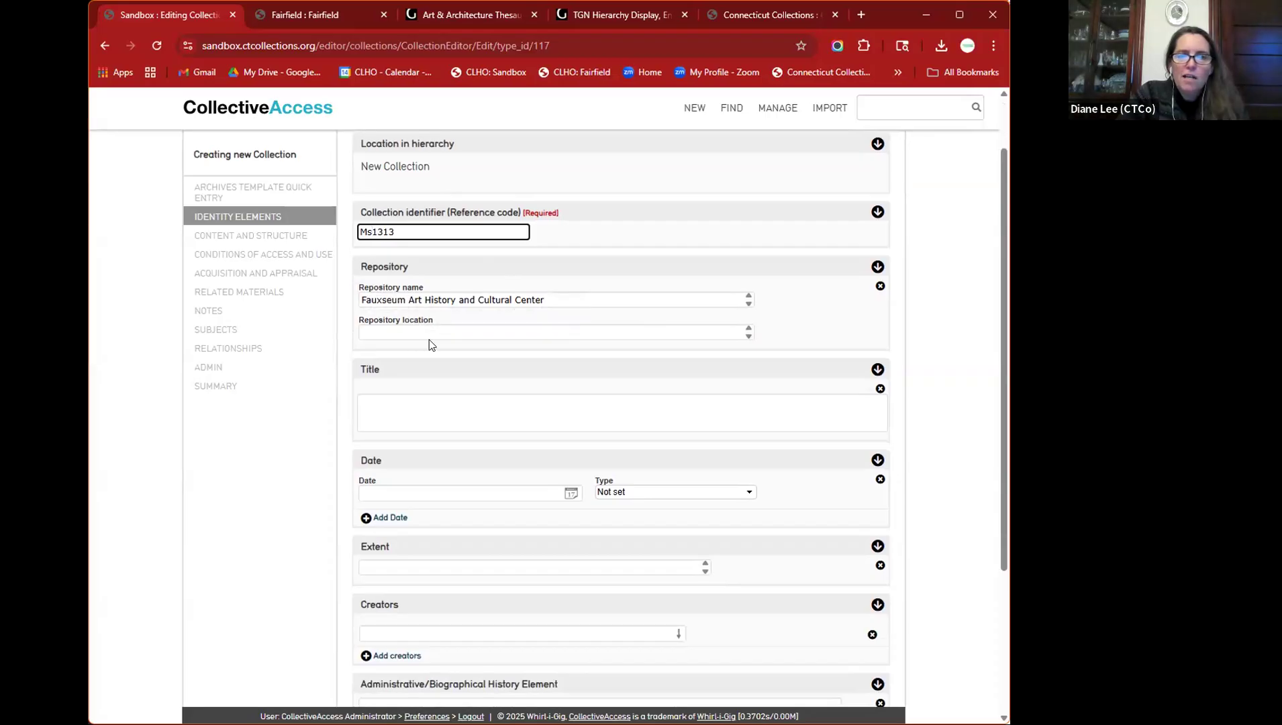
click(460, 296)
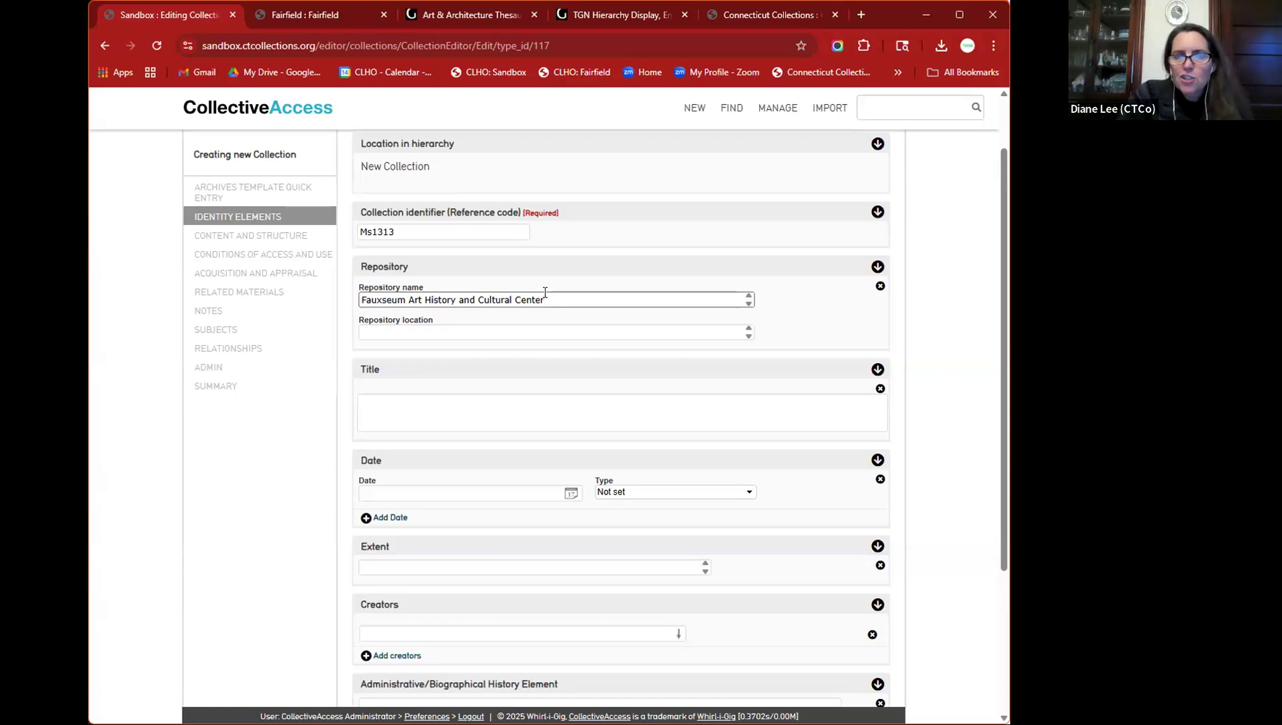
click(555, 324)
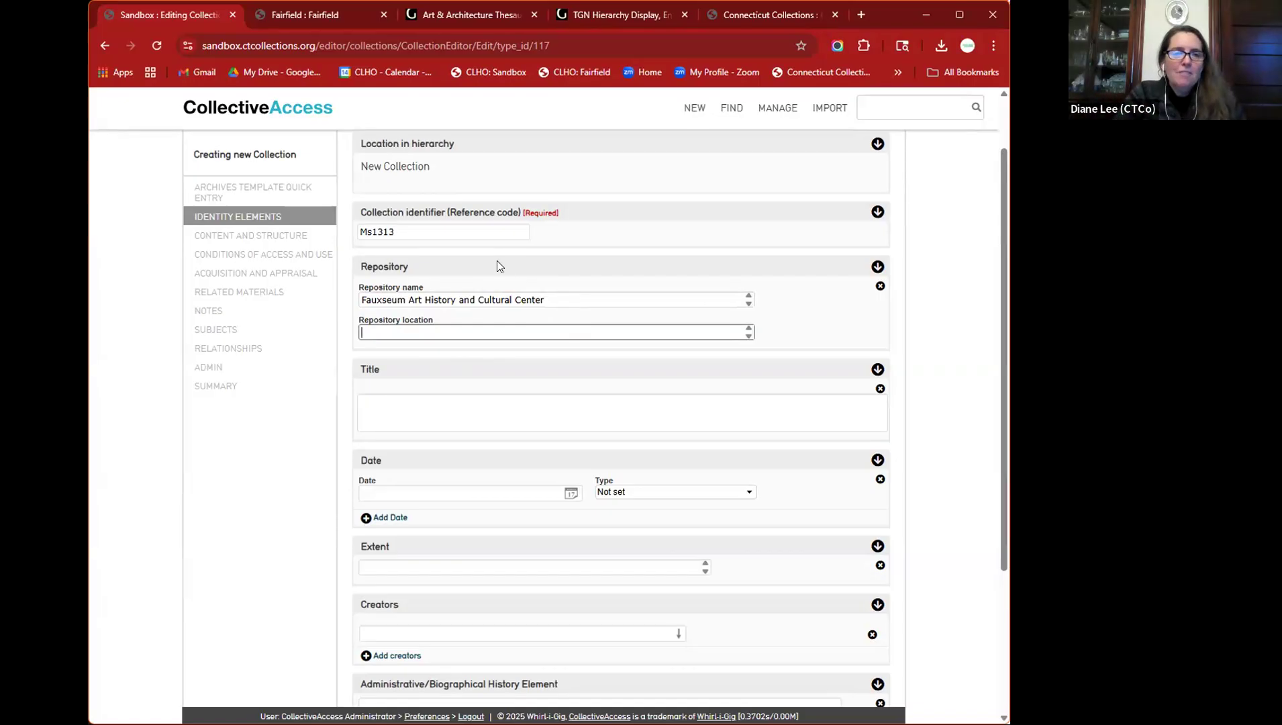
scroll(497, 267, up, 1)
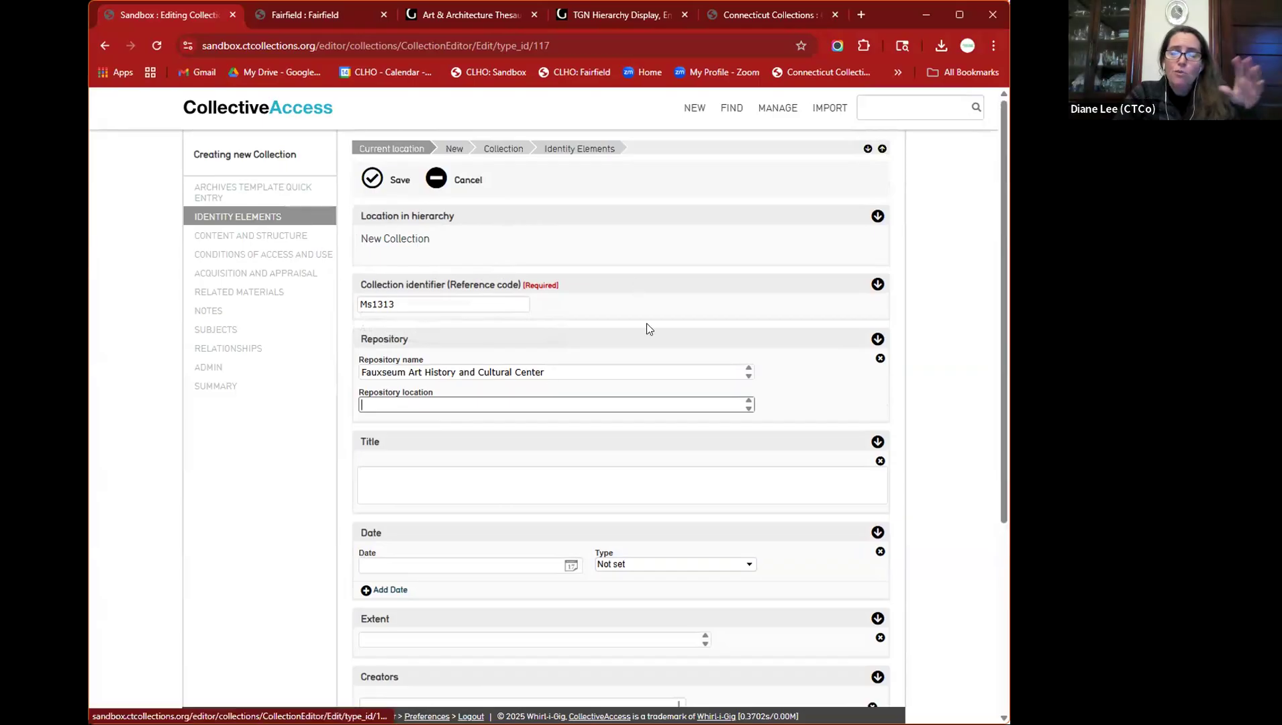
click(378, 179)
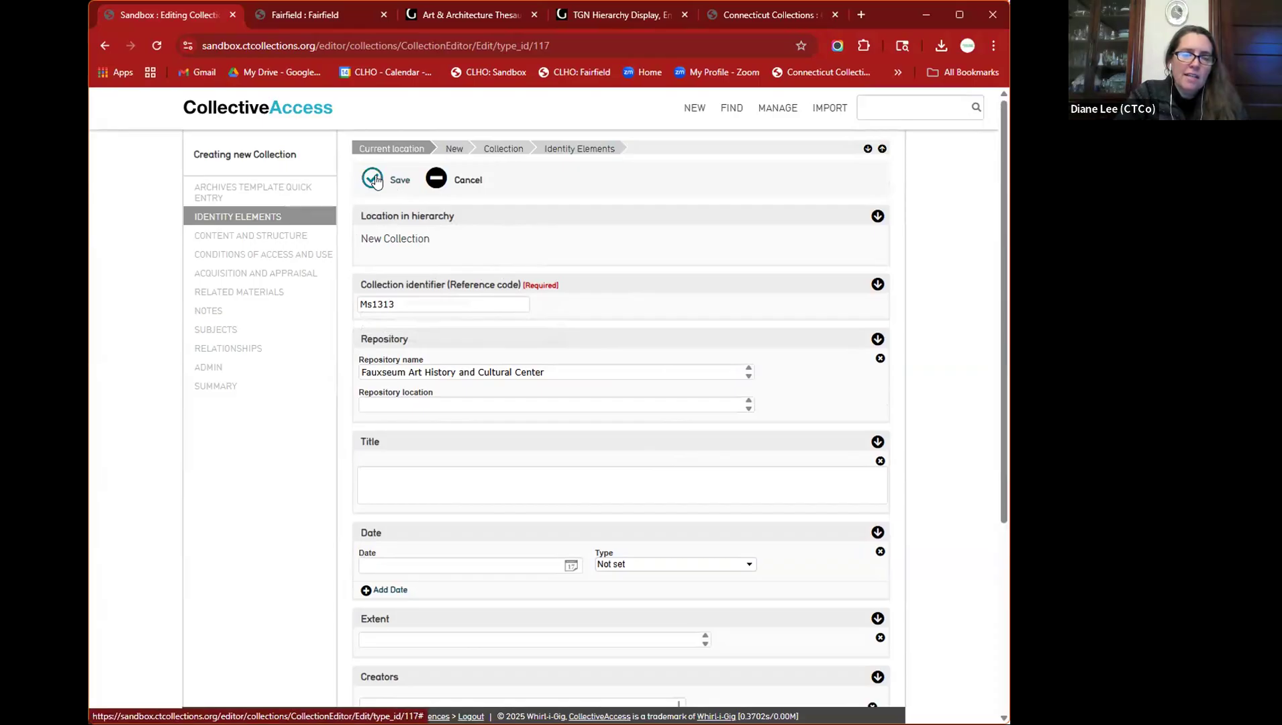
click(373, 179)
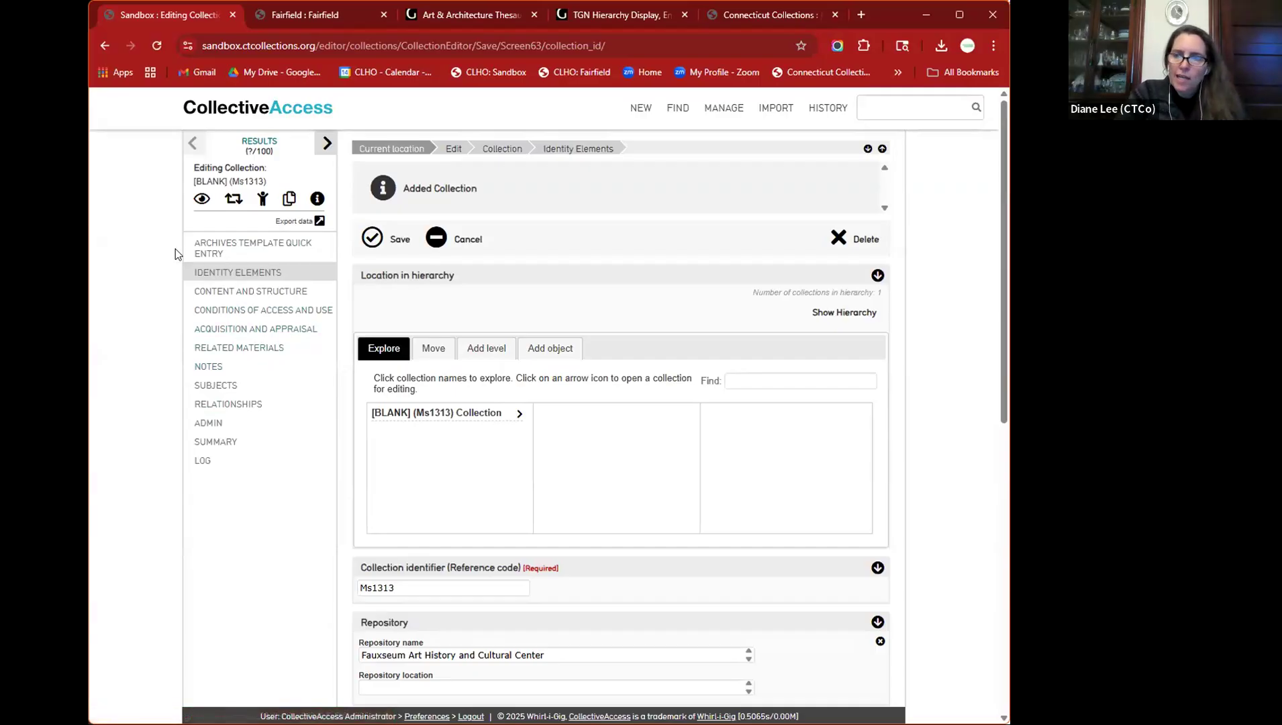
- Open the collection's Archives Template Quick Entry form and review its identifier, repository, creator, title and date fields
click(212, 247)
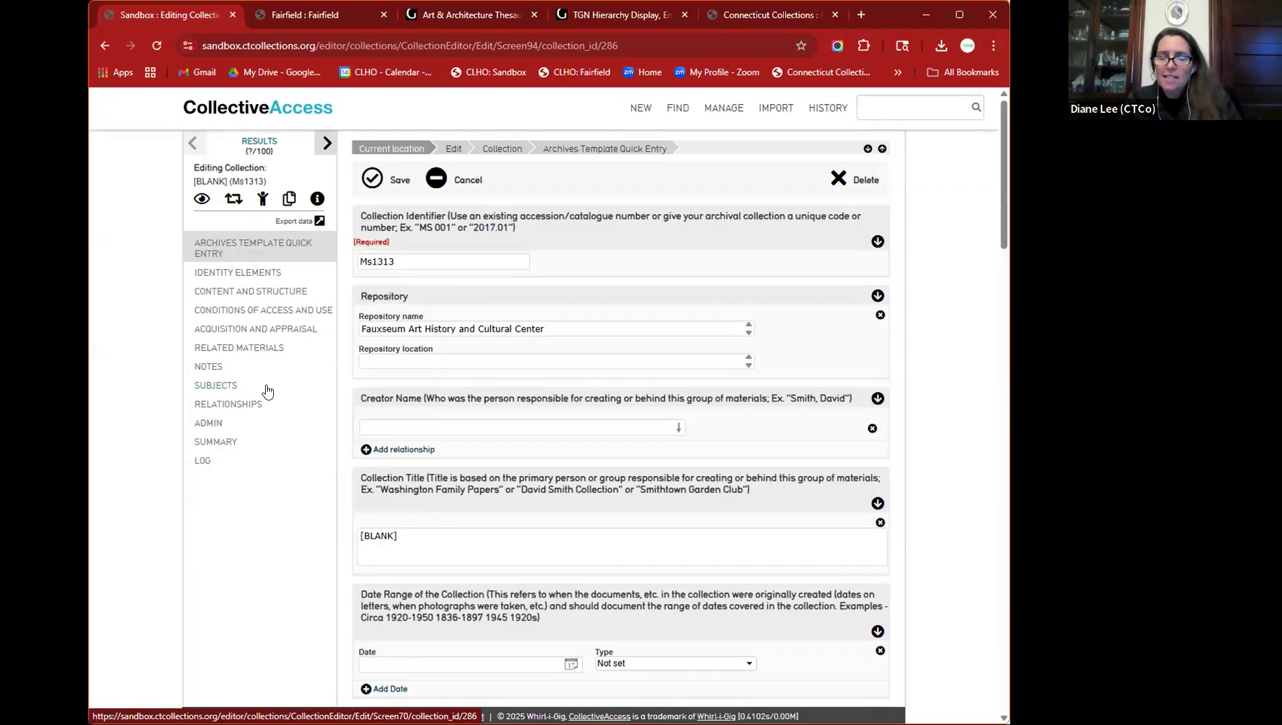
click(217, 248)
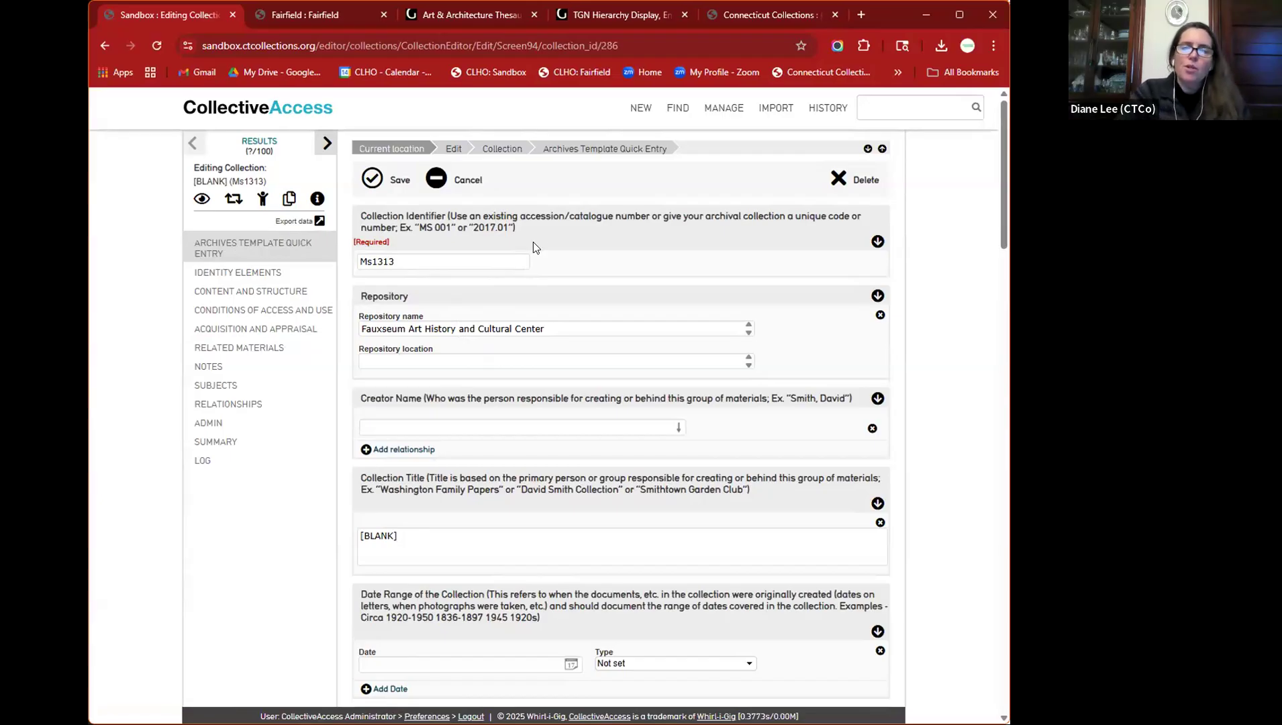
mouse_move(598, 217)
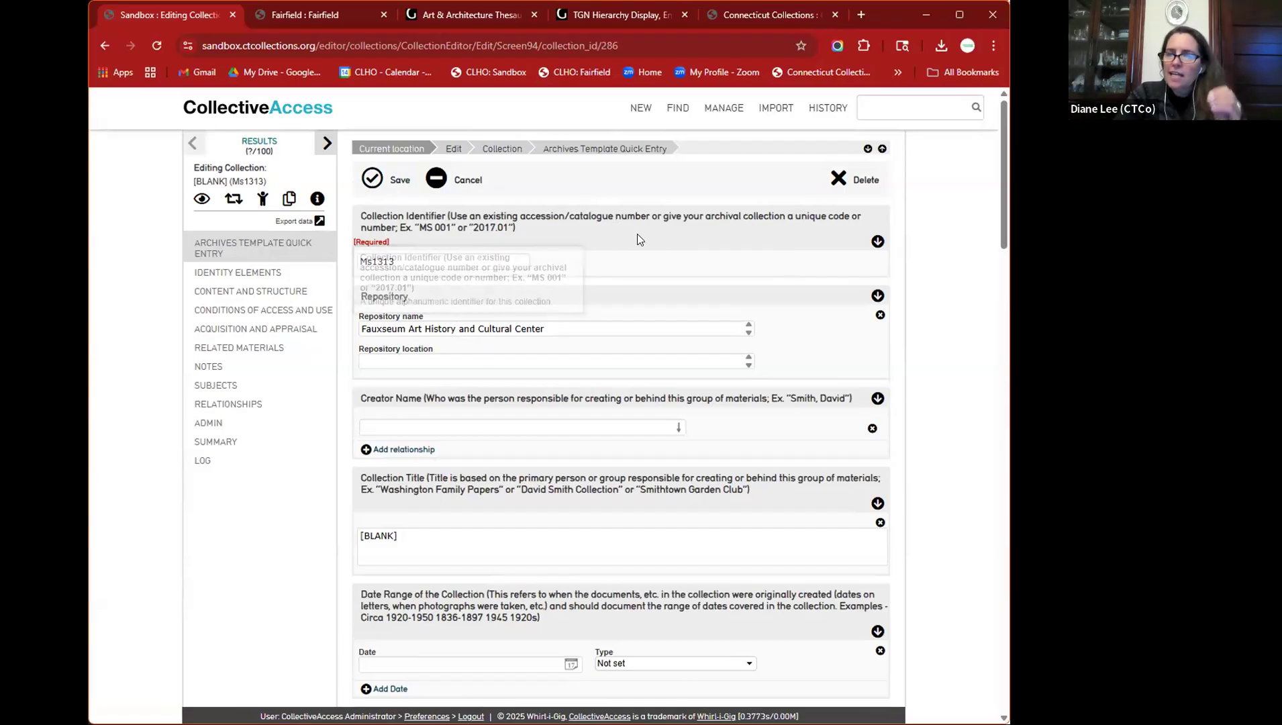
mouse_move(639, 239)
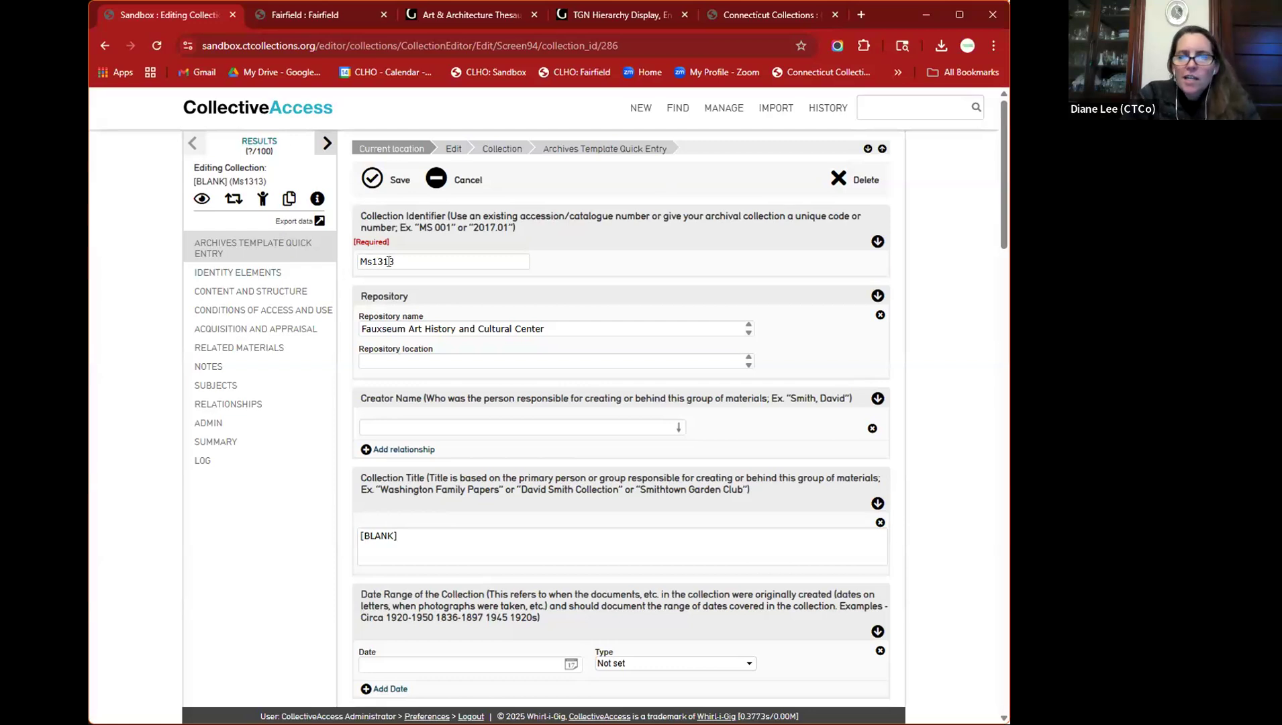
click(439, 264)
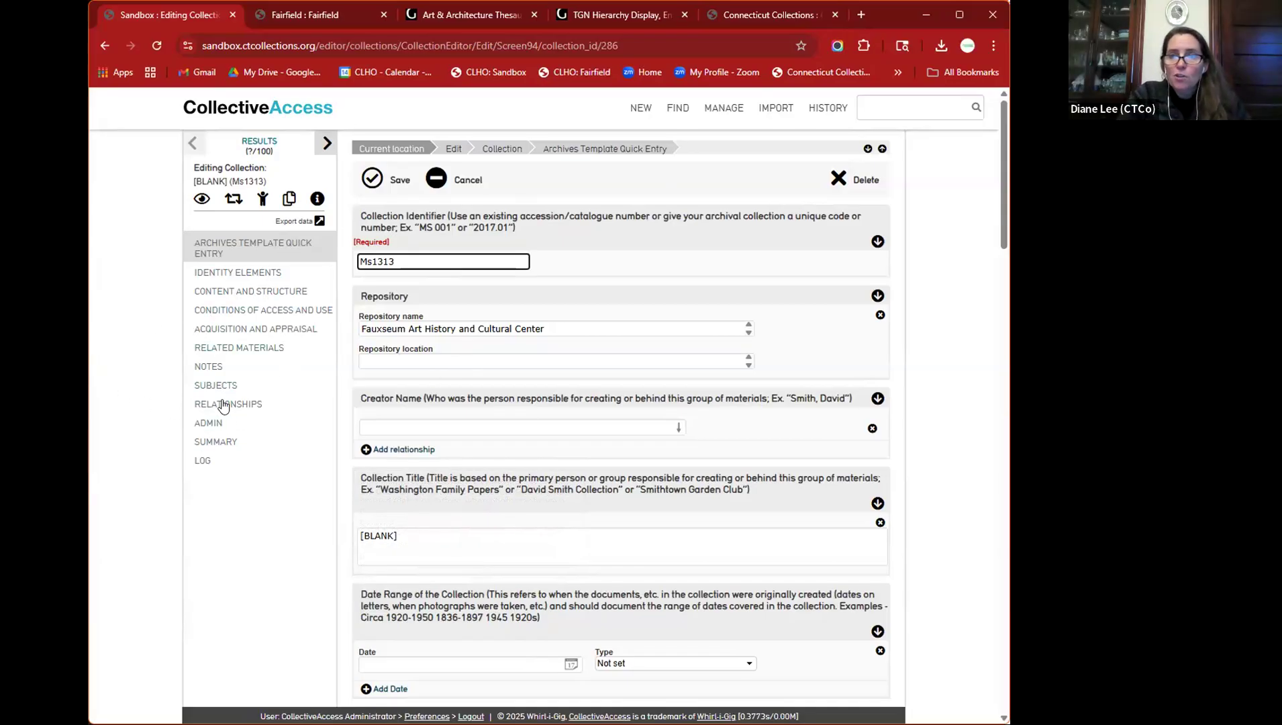
click(718, 363)
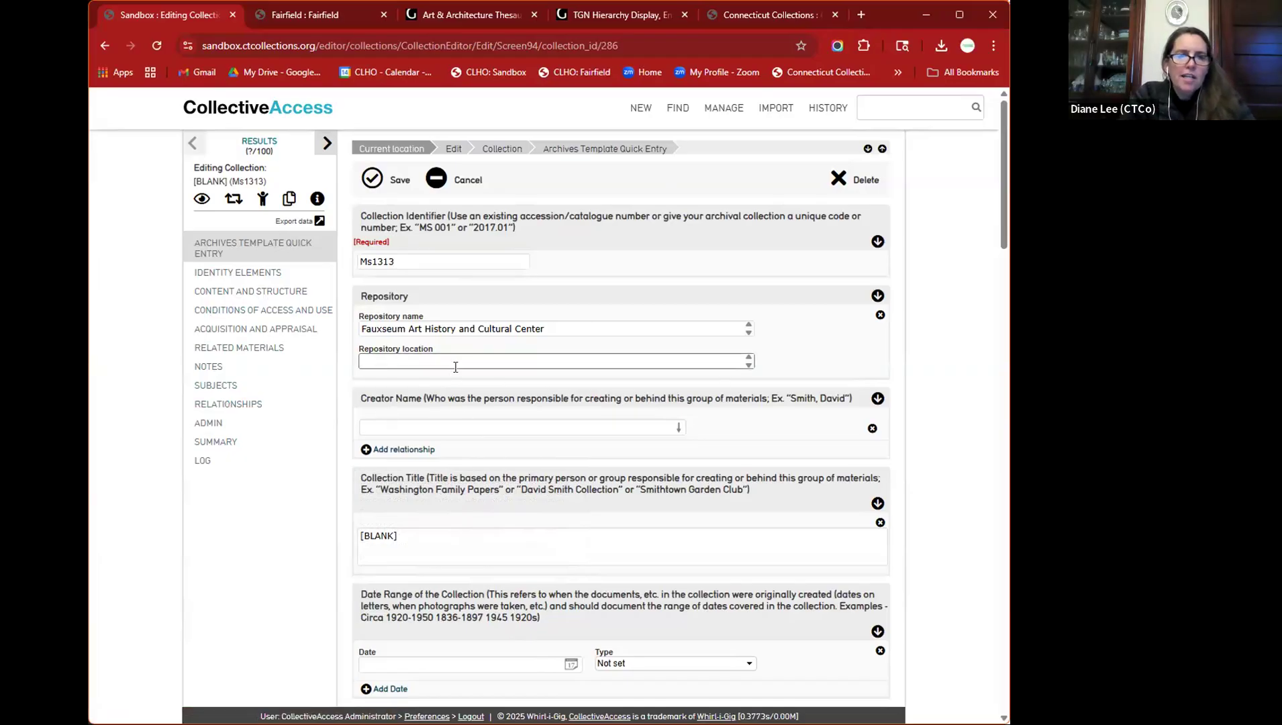
click(943, 457)
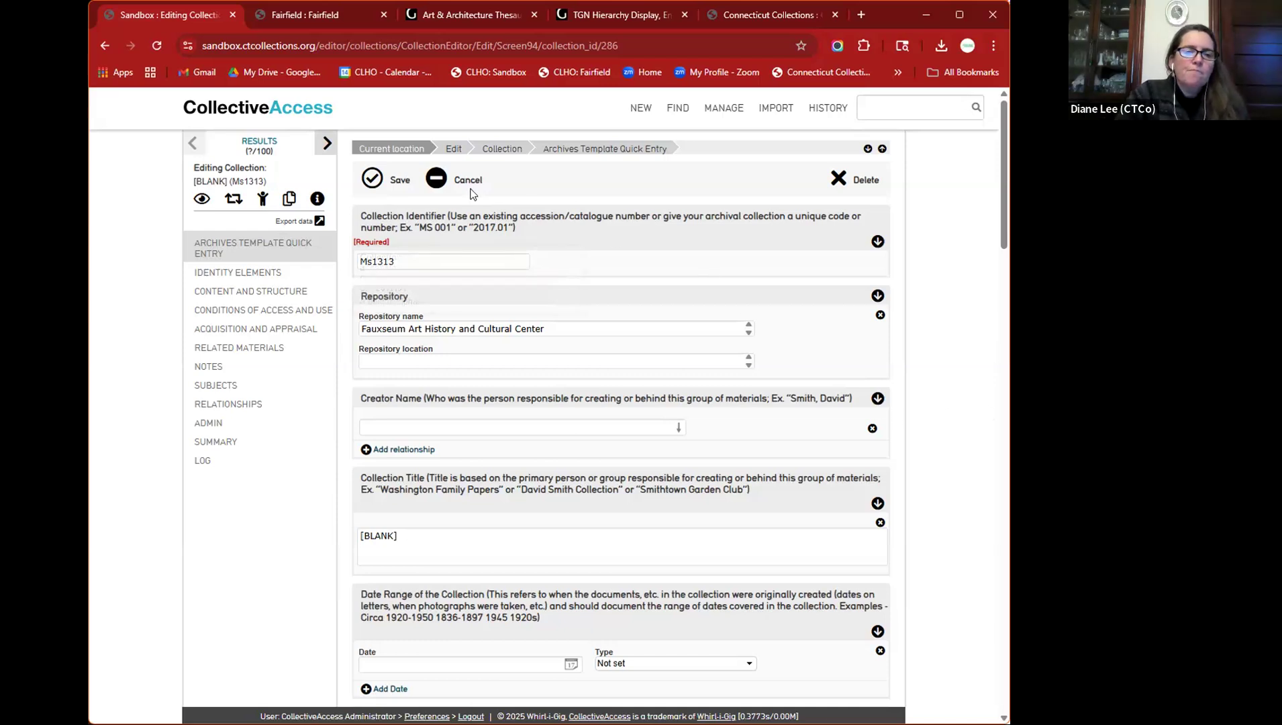
scroll(660, 237, down, 1)
scroll(939, 281, down, 1)
scroll(601, 181, up, 1)
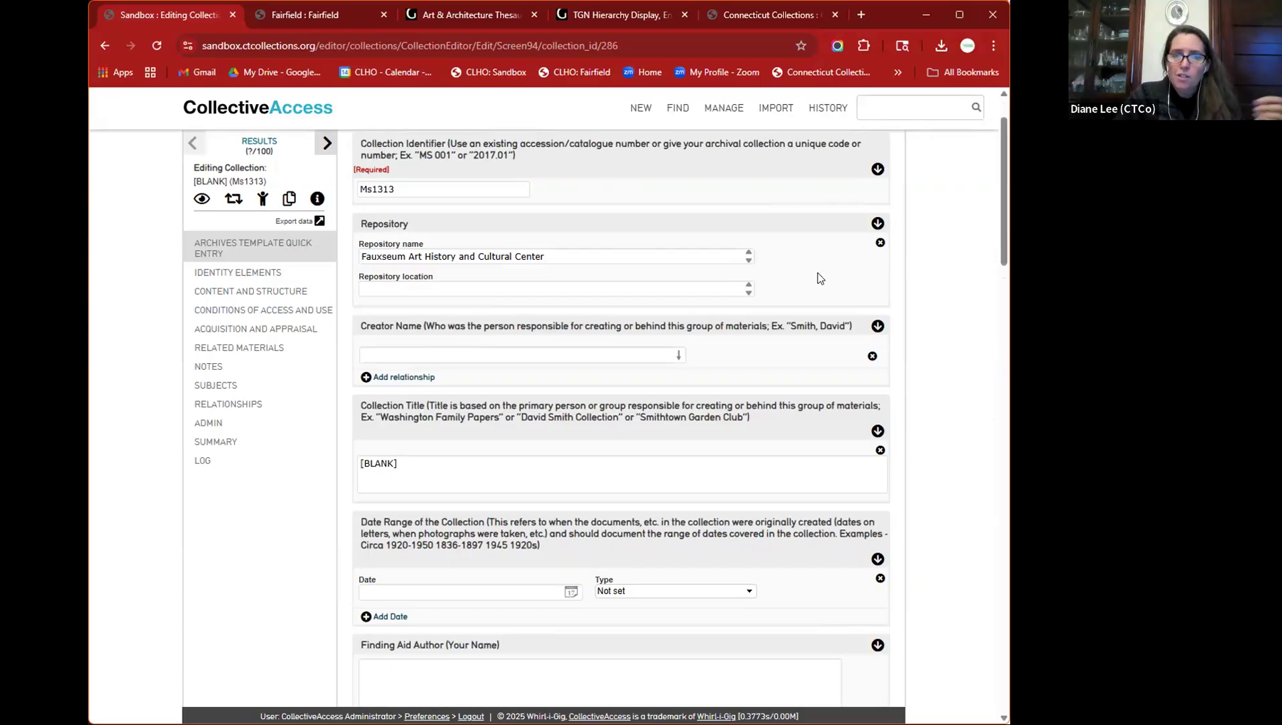
- Enter Smithville, Connecticut as the repository location in the quick entry form
click(465, 275)
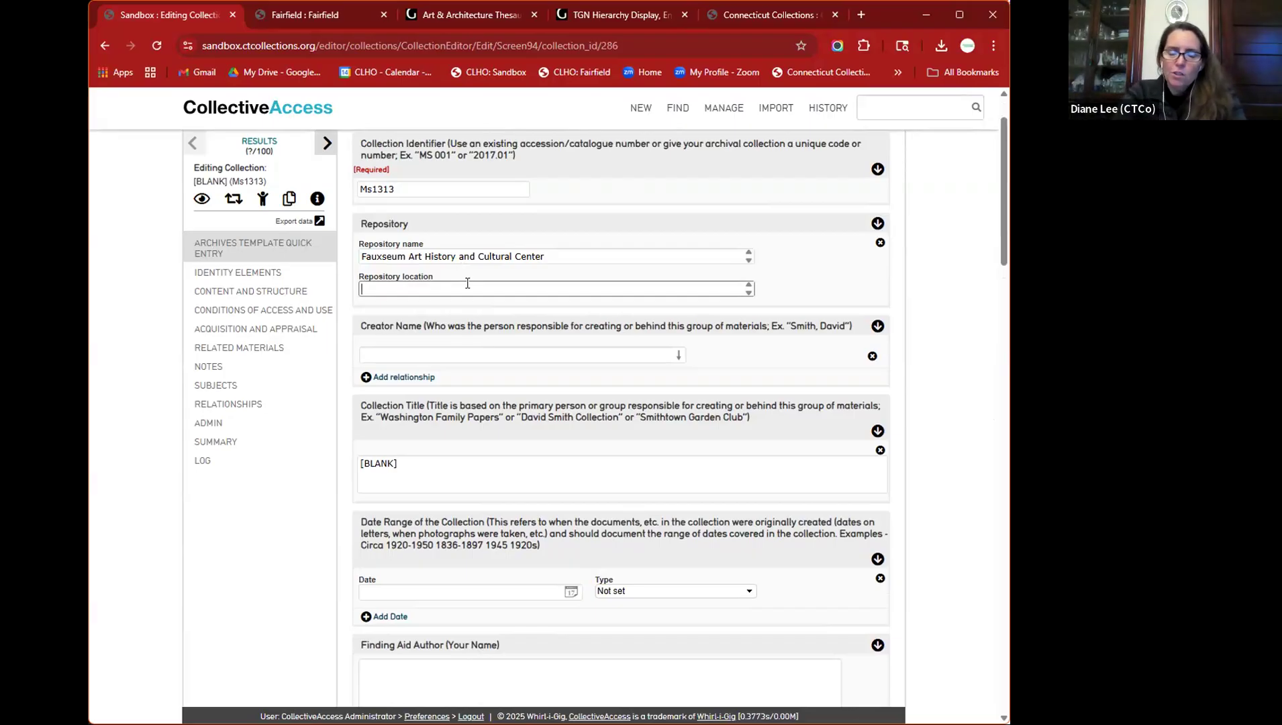
text(Smithv)
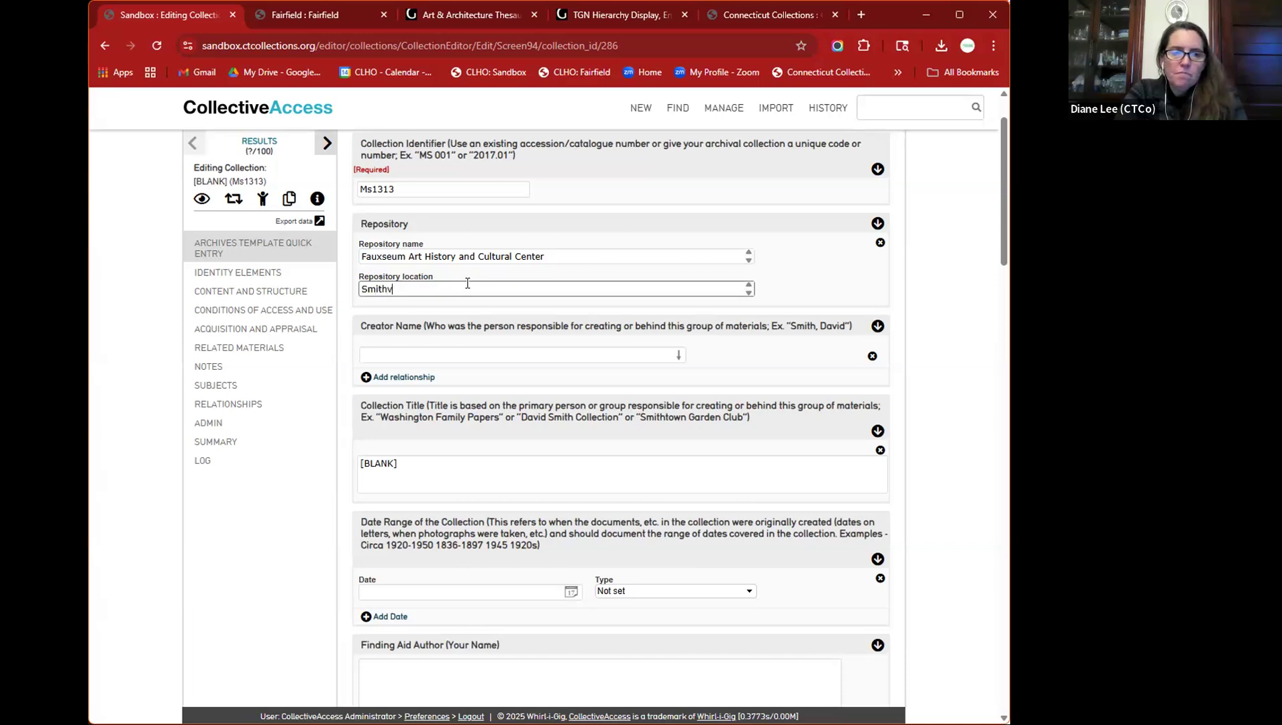
text(ille, Connecticut)
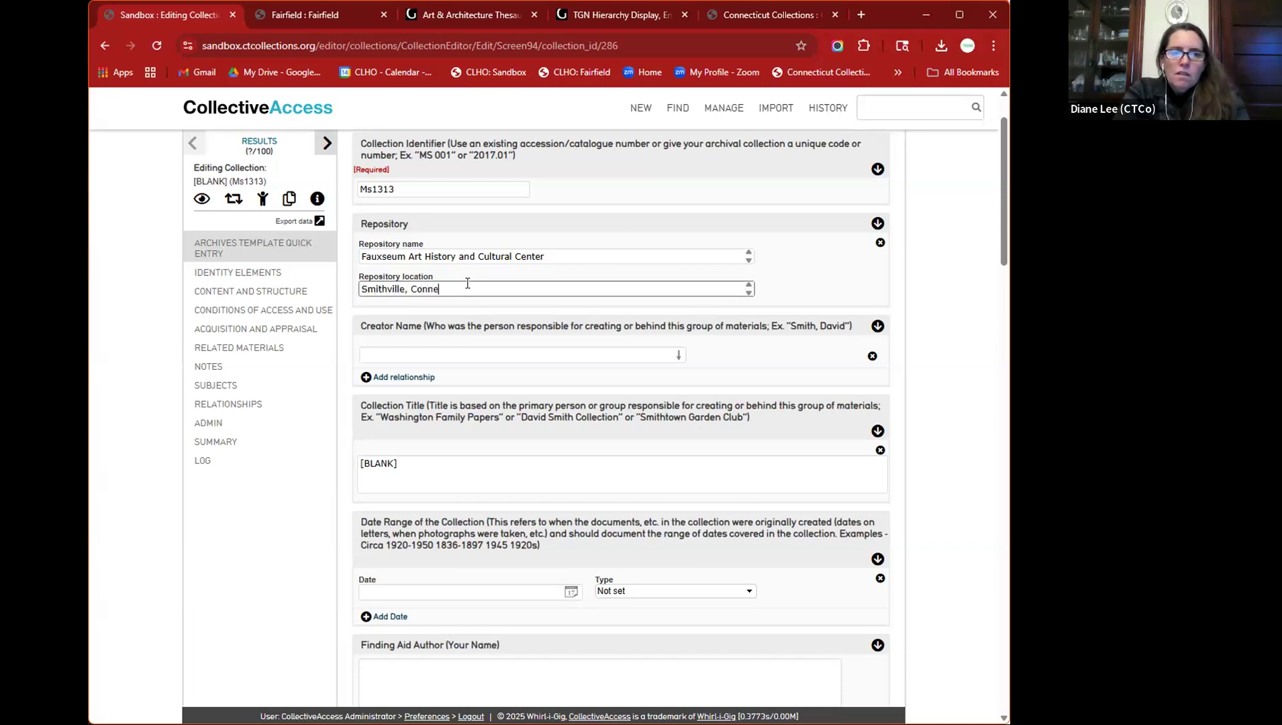
- Abbreviate the state in the repository location so it reads Smithville, CT
key(Left)
key(Left)
key(Left)
key(Left)
key(Left)
key(Left)
key(Left)
key(Left)
key(Left)
key(Left)
key(Left)
key(Right)
key(shift+Right)
key(shift+Right)
key(shift+Right)
key(shift+Right)
key(shift+Right)
key(shift+Right)
key(shift+Right)
key(shift+Right)
key(shift+Right)
key(shift+Right)
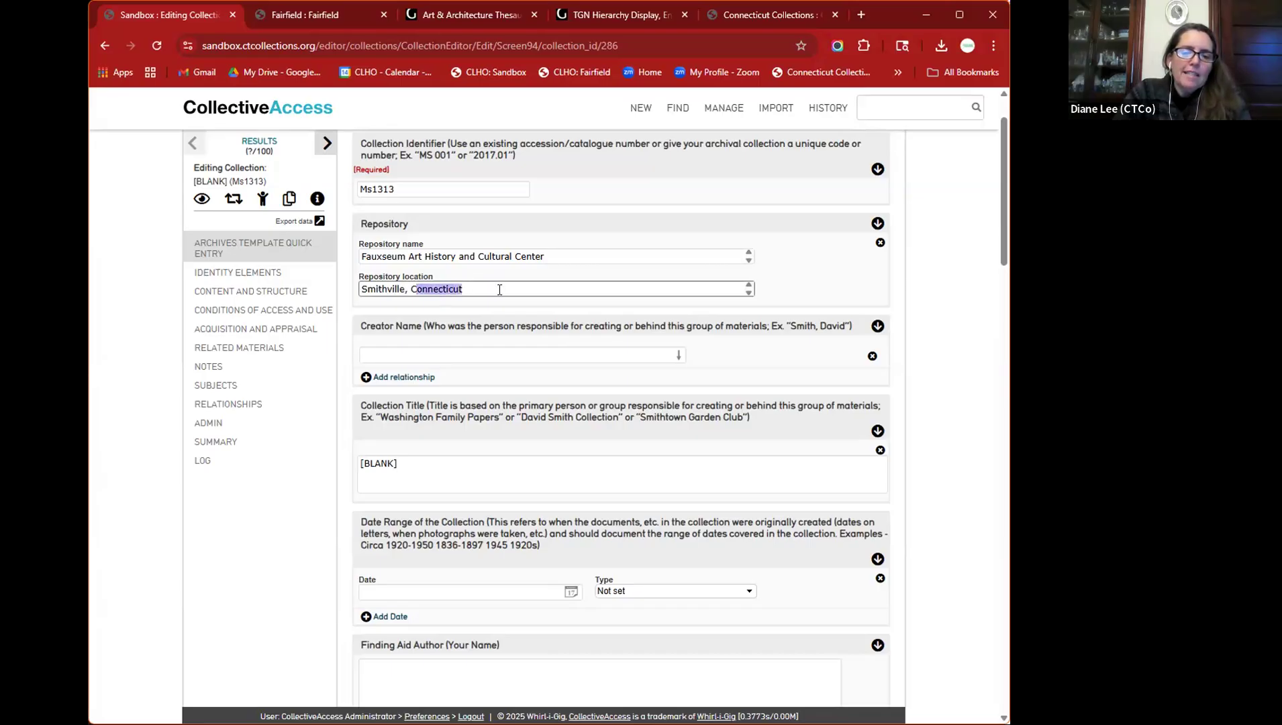
text(T)
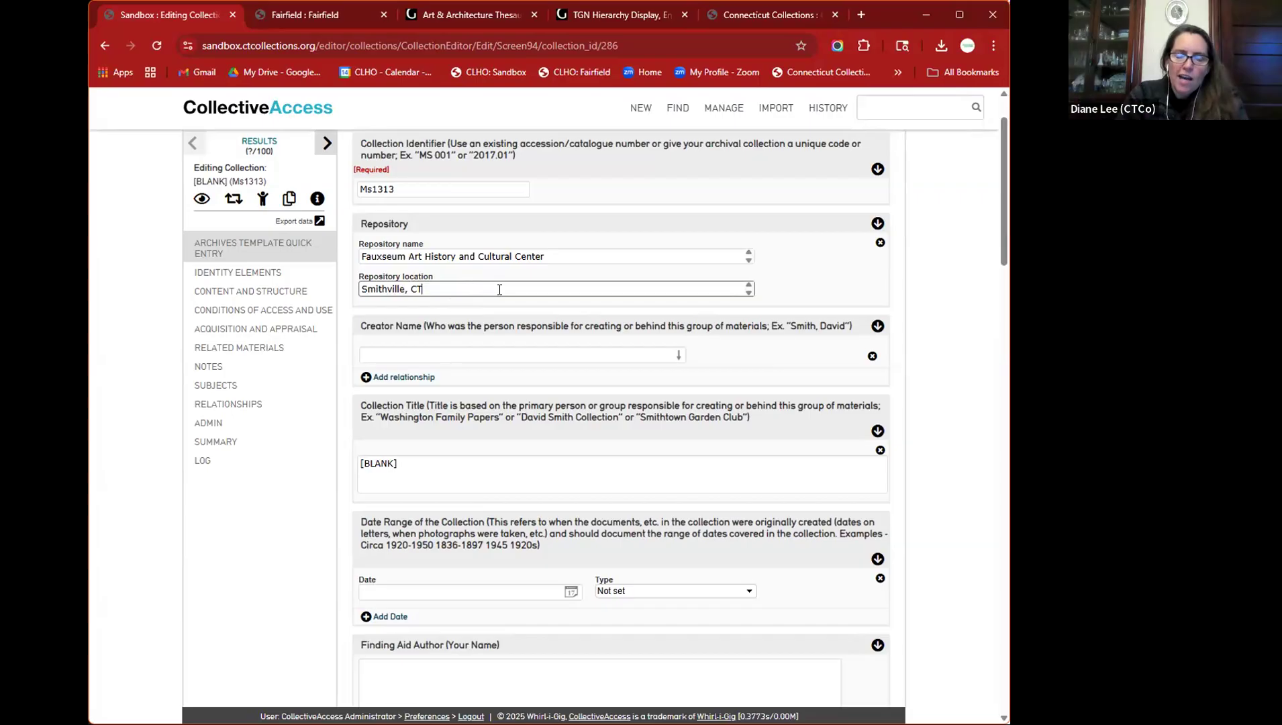
drag(404, 288, 433, 283)
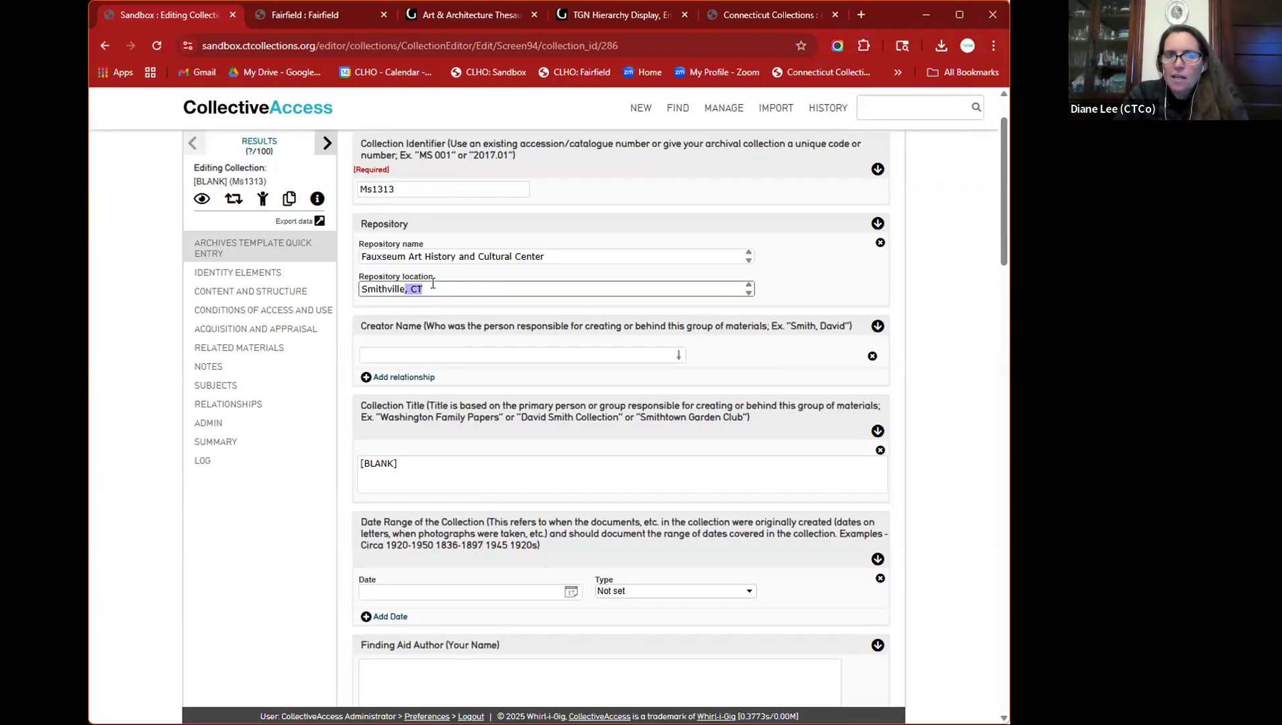
click(437, 285)
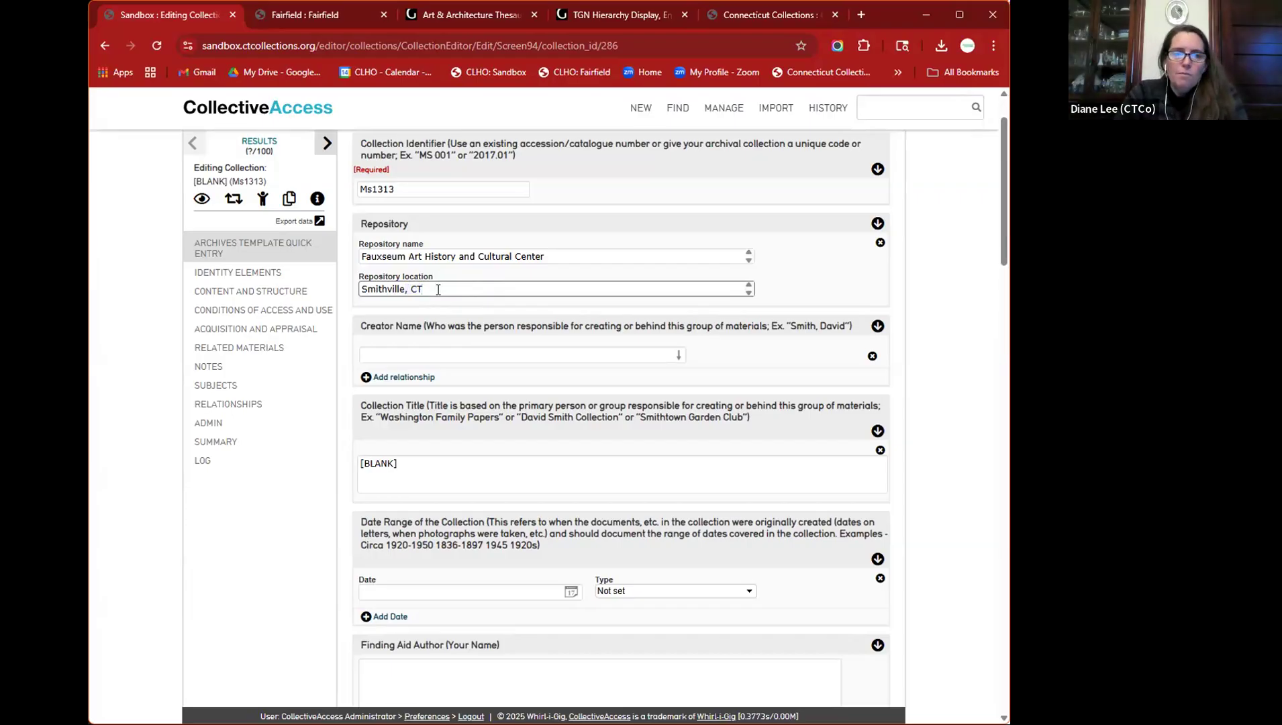
- Enter the creator's full name in the Creator Name field and choose to create a new entity for it
click(438, 355)
click(919, 389)
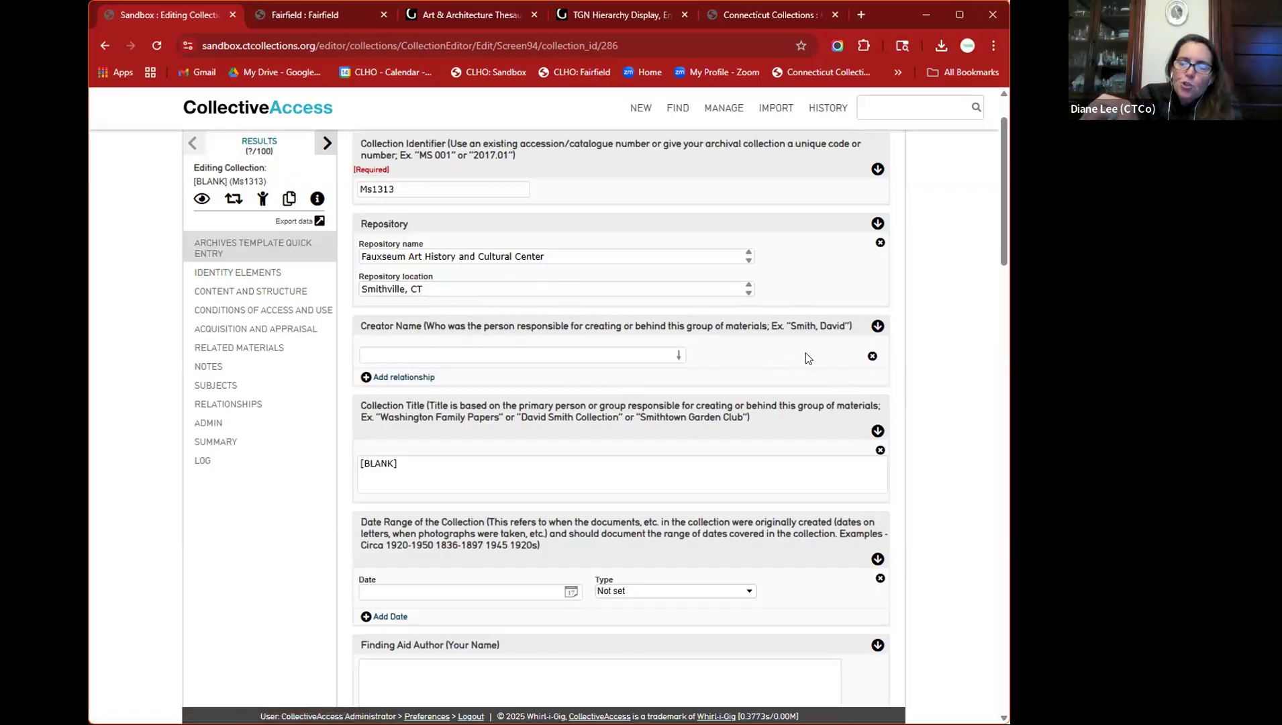
click(646, 356)
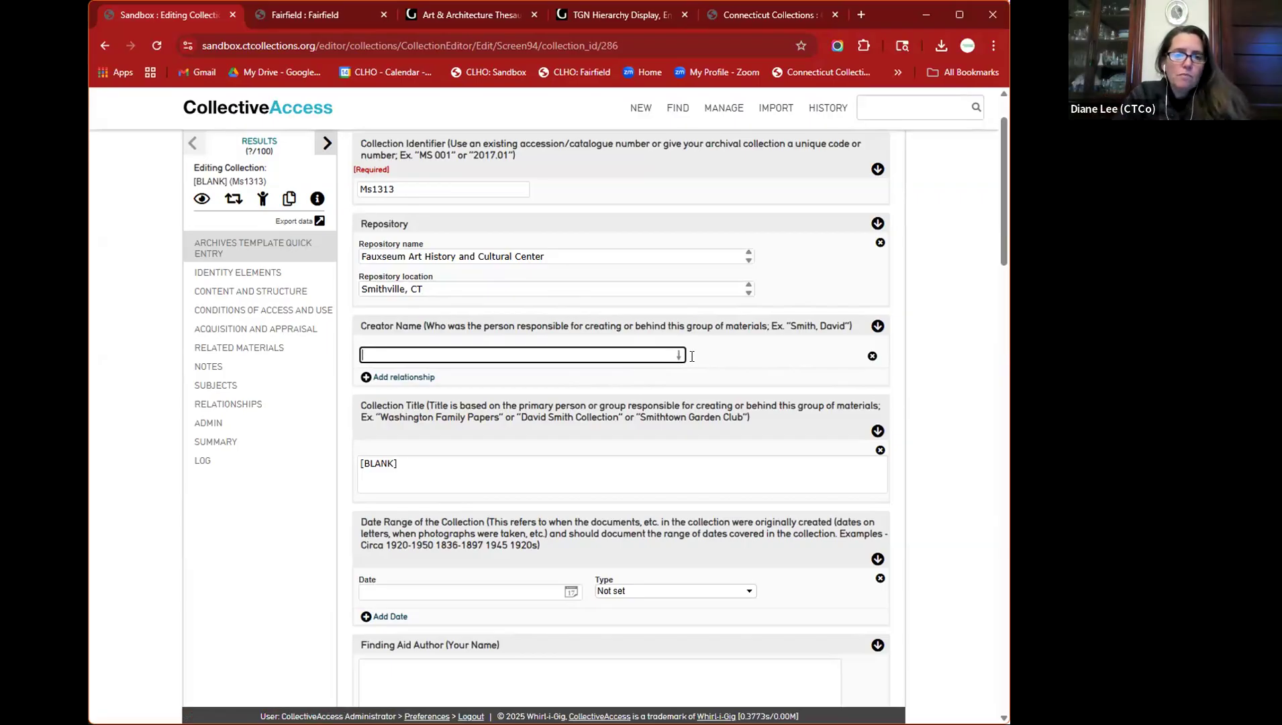
text(Mary Si)
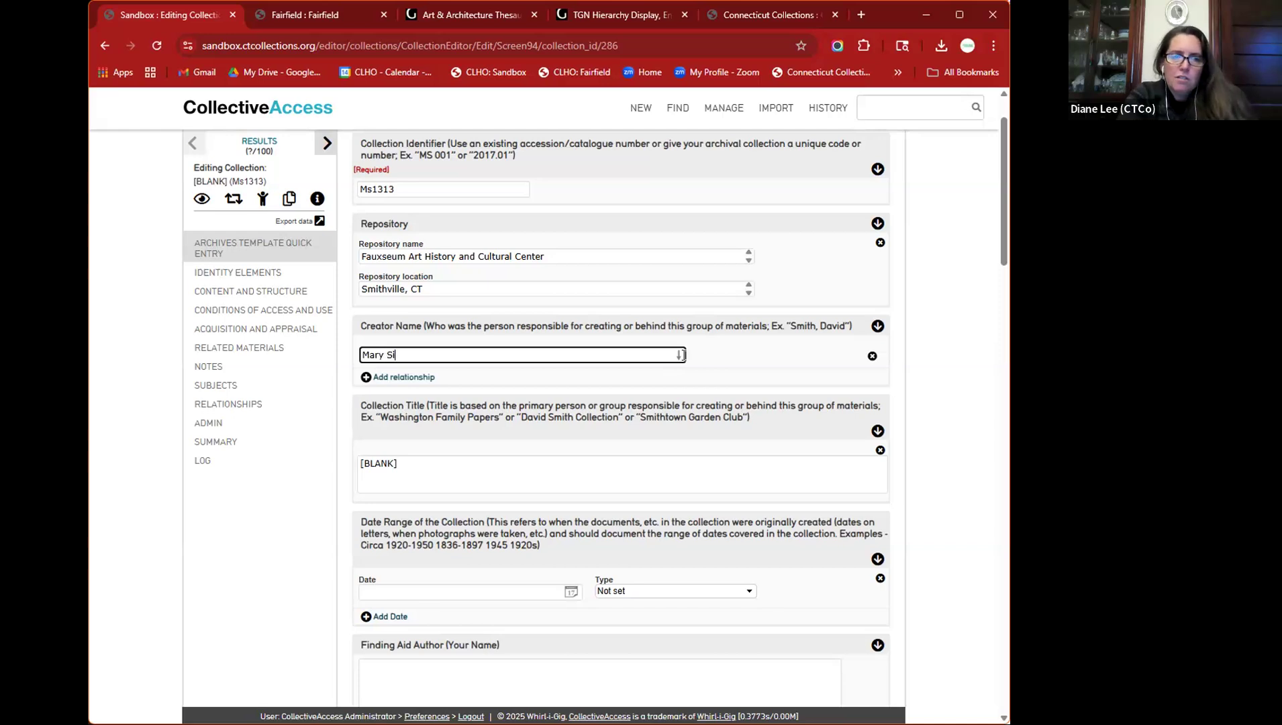
key(BackSpace)
text(mith)
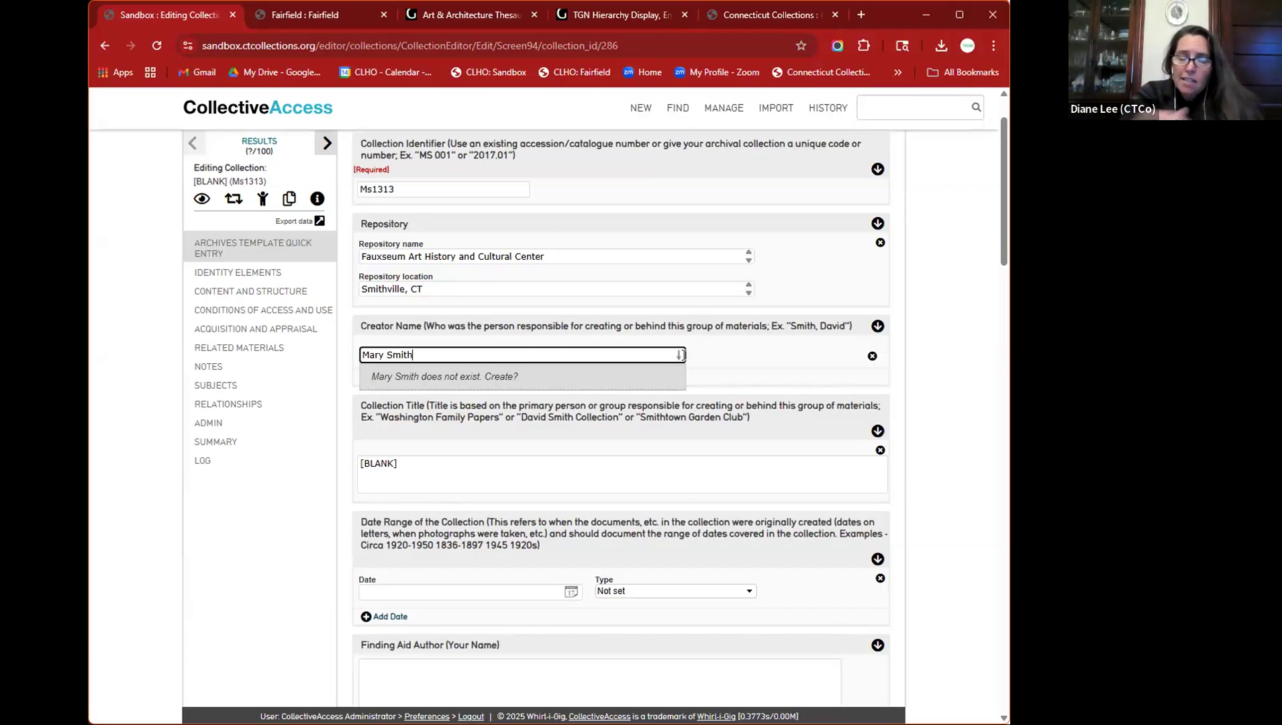
click(497, 378)
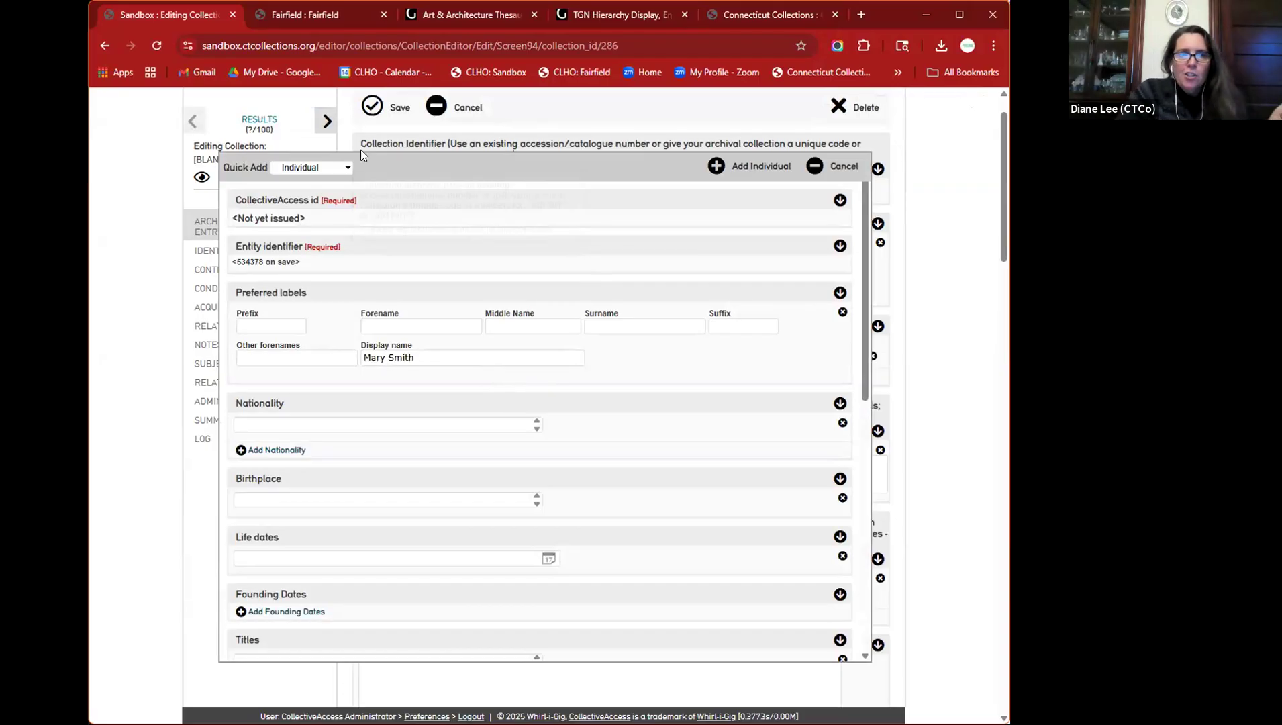
- Examine the new entity's type options, name fields and biographical fields, keeping the type as Individual
click(303, 167)
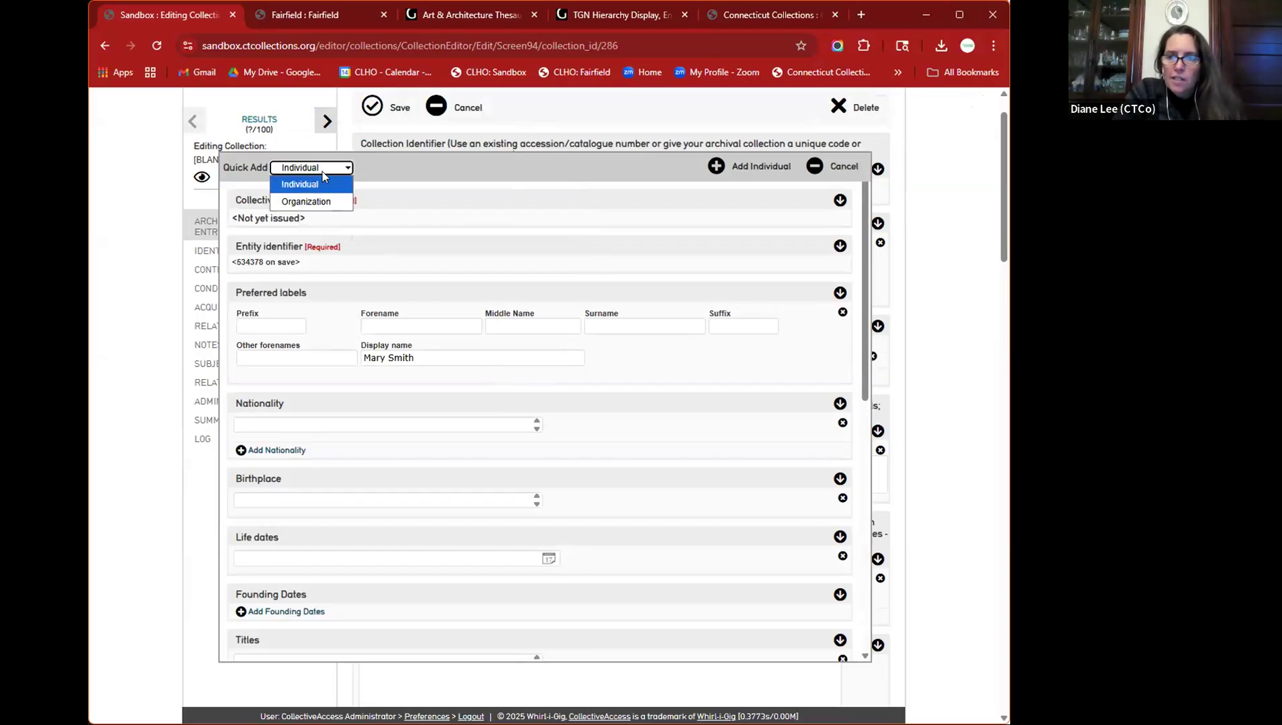
click(322, 171)
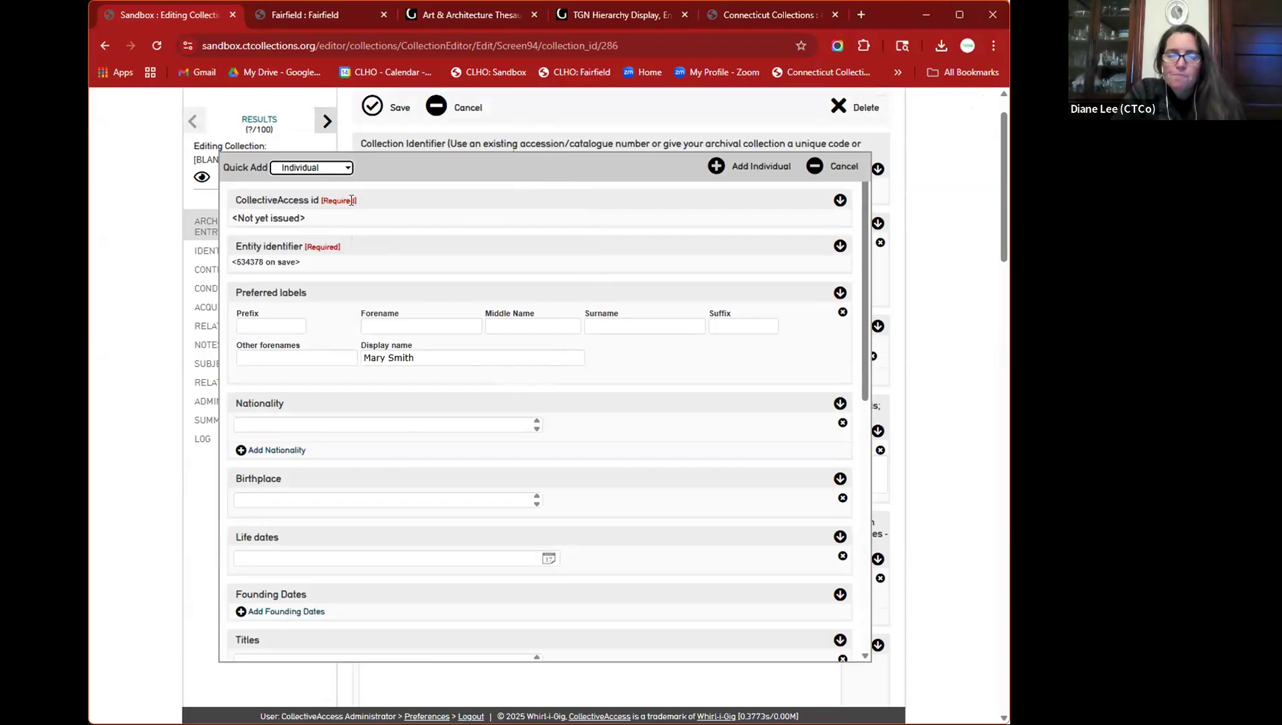
click(378, 325)
click(422, 358)
key(ctrl+a)
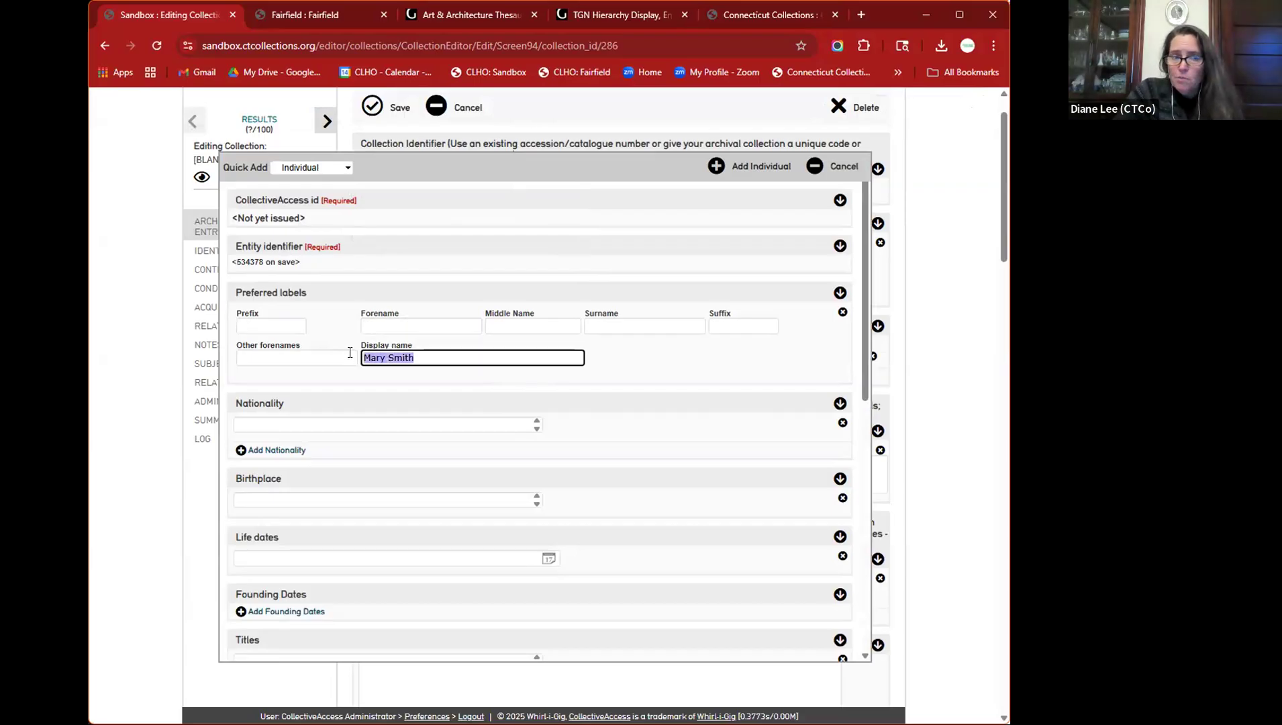
scroll(343, 356, down, 3)
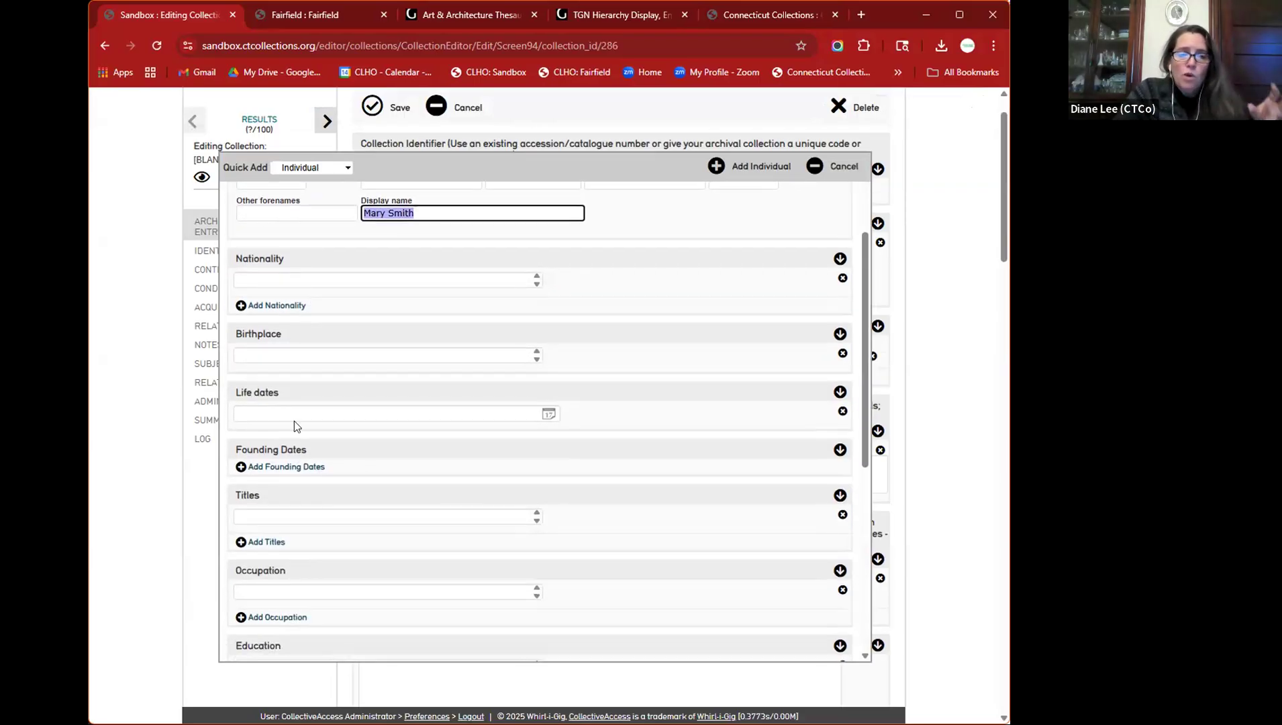
scroll(394, 405, down, 3)
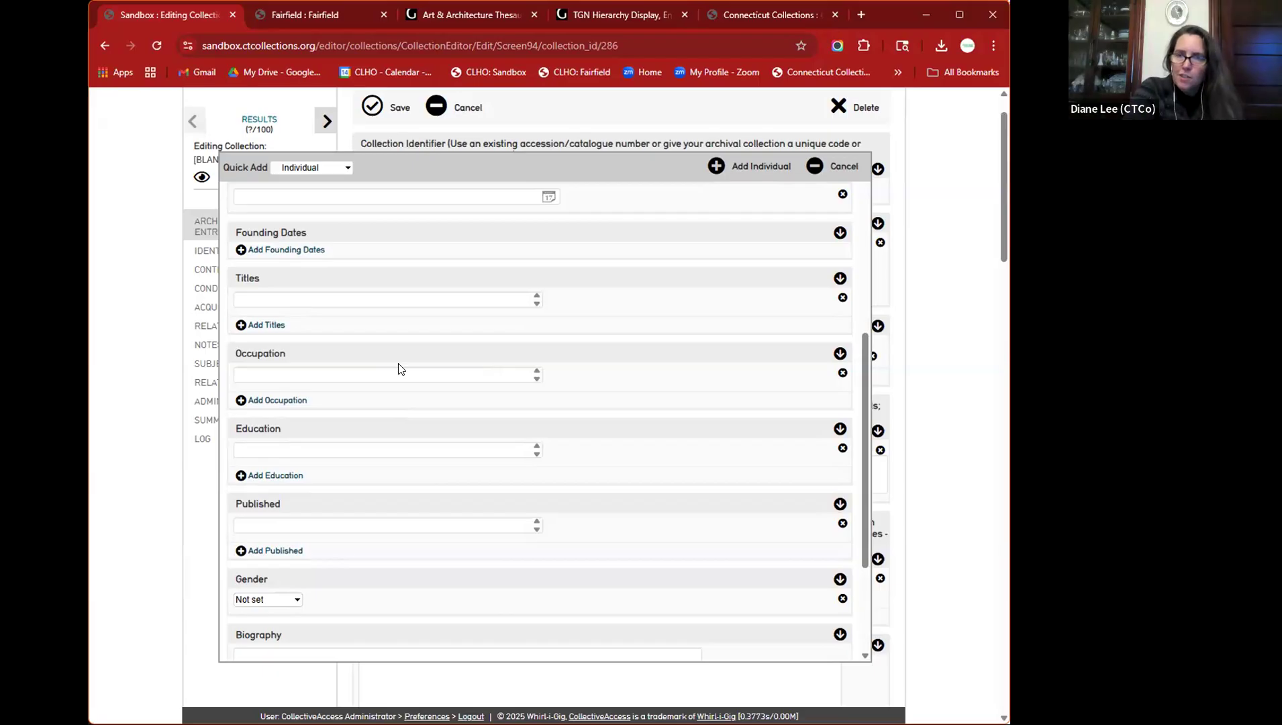
scroll(401, 363, up, 5)
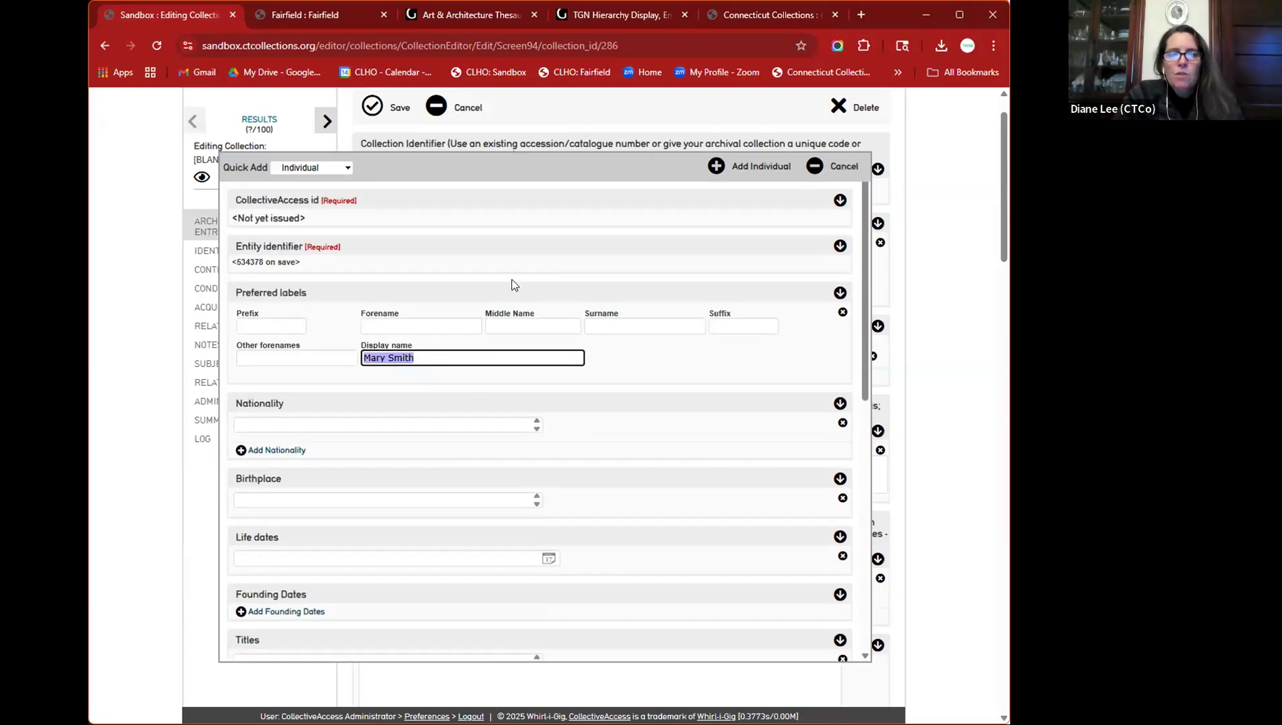
- Add the new individual as the collection's creator and save the collection record
click(748, 168)
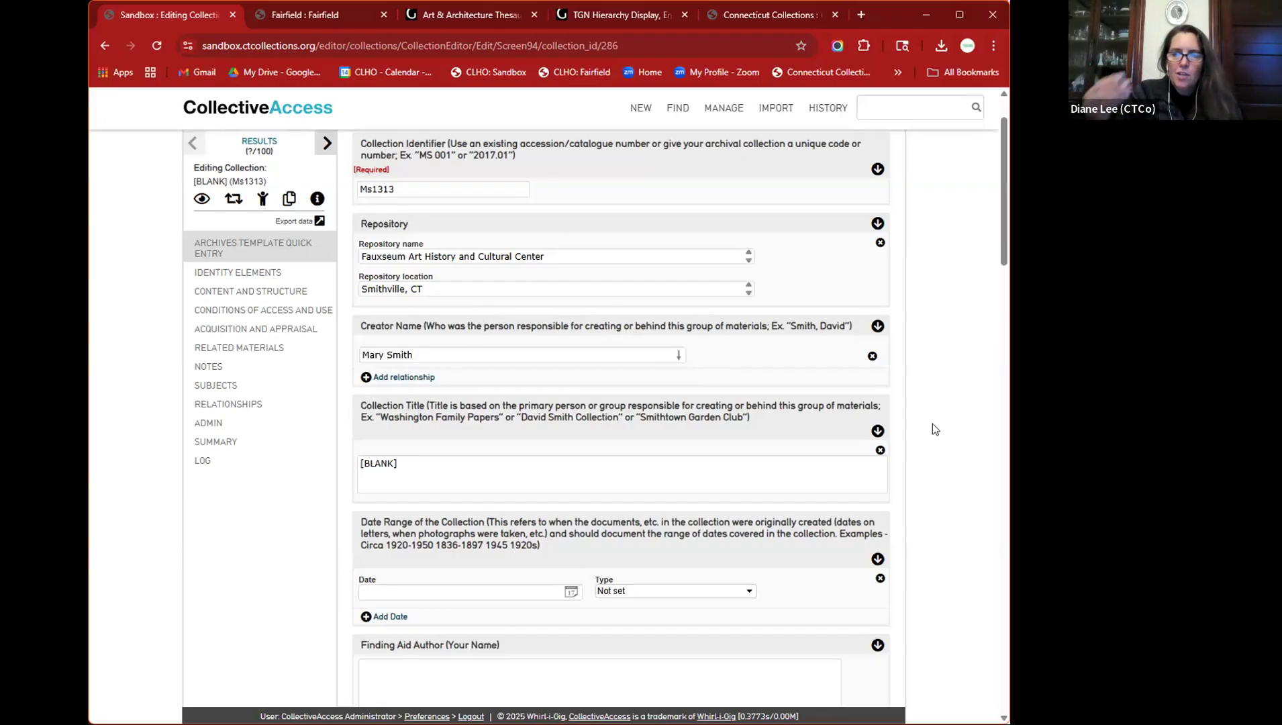
scroll(932, 423, up, 1)
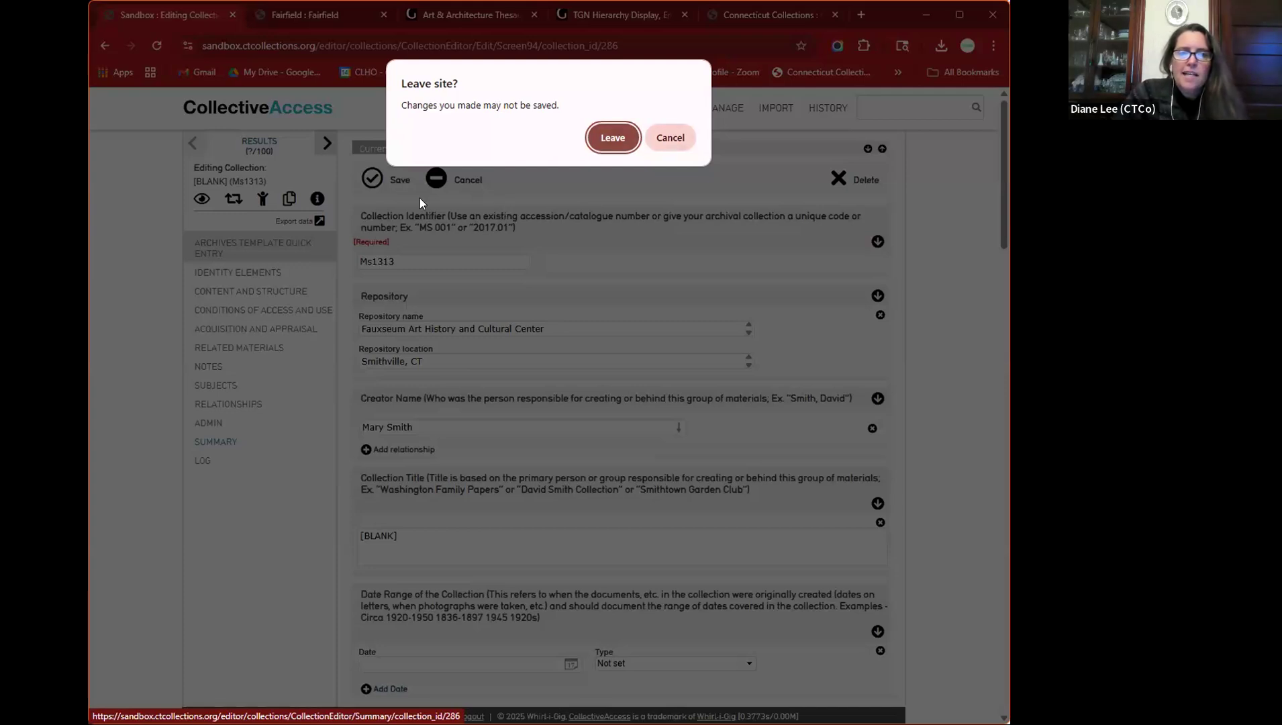
click(371, 181)
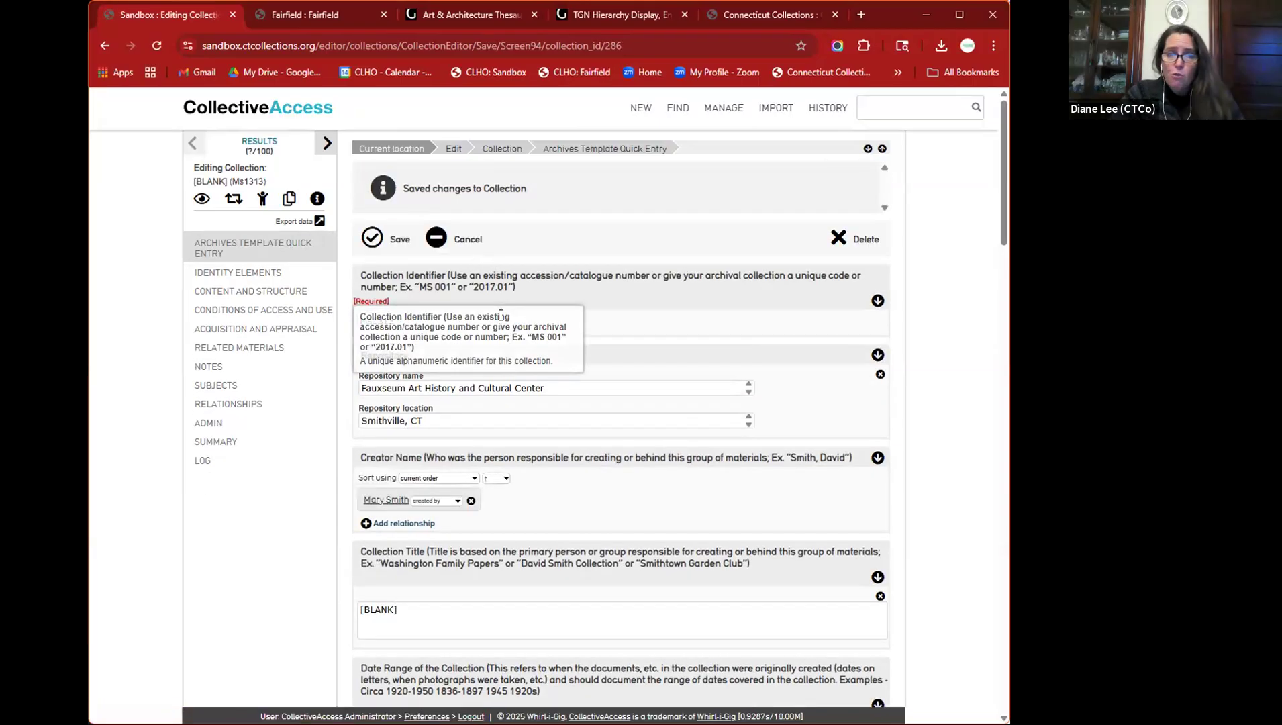
- Look through the remaining quick entry fields, from Extent and Abstract down to Languages and Access
scroll(500, 314, down, 4)
scroll(500, 313, down, 10)
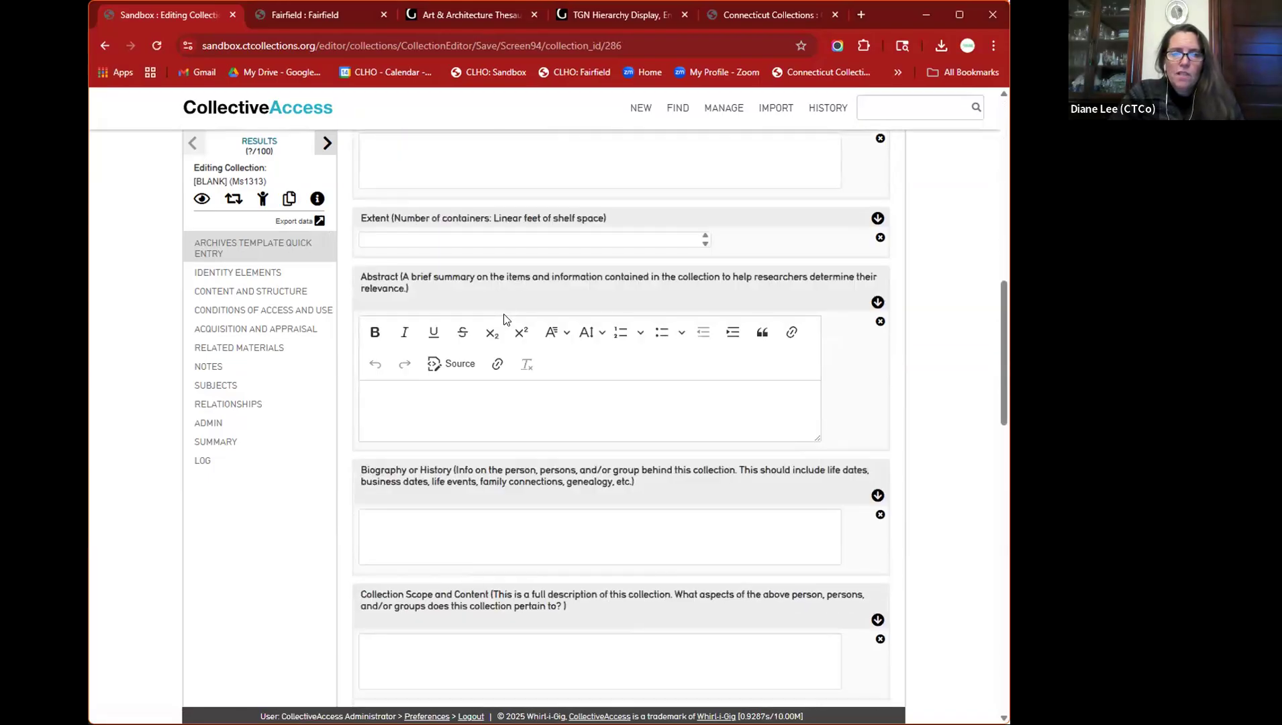
scroll(505, 320, down, 8)
scroll(506, 320, down, 10)
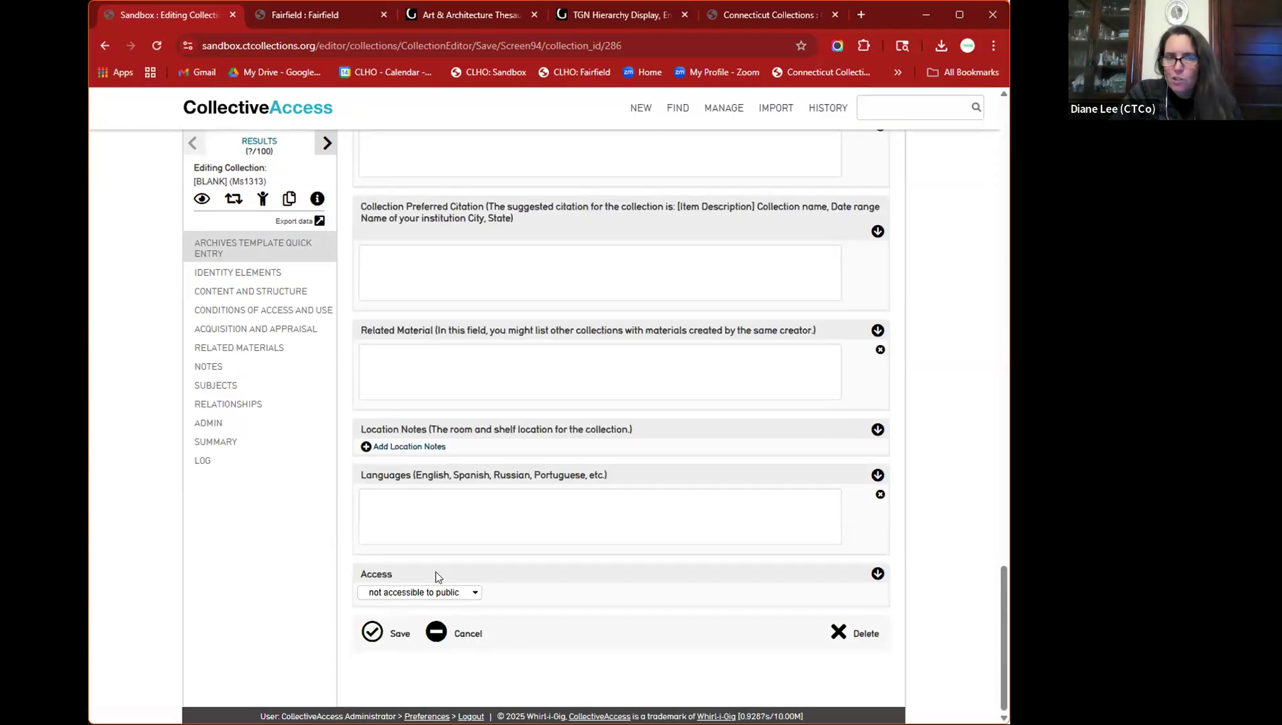
scroll(505, 500, up, 20)
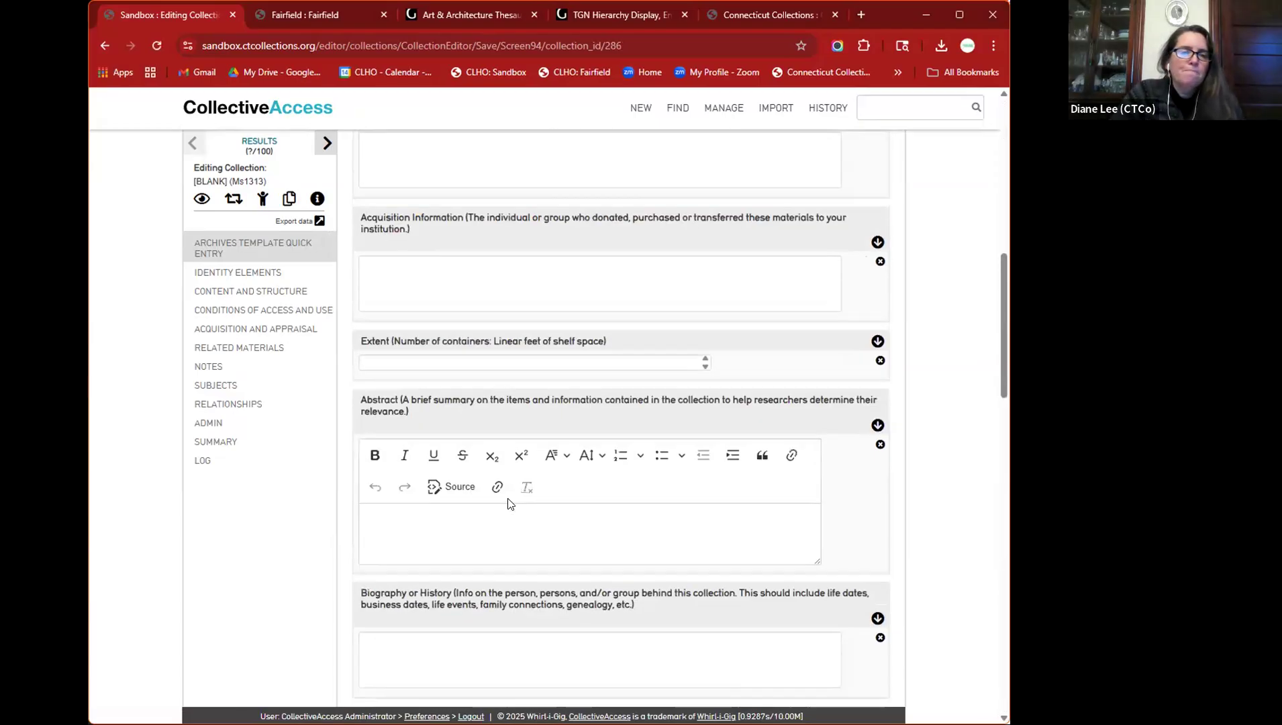
scroll(525, 372, down, 2)
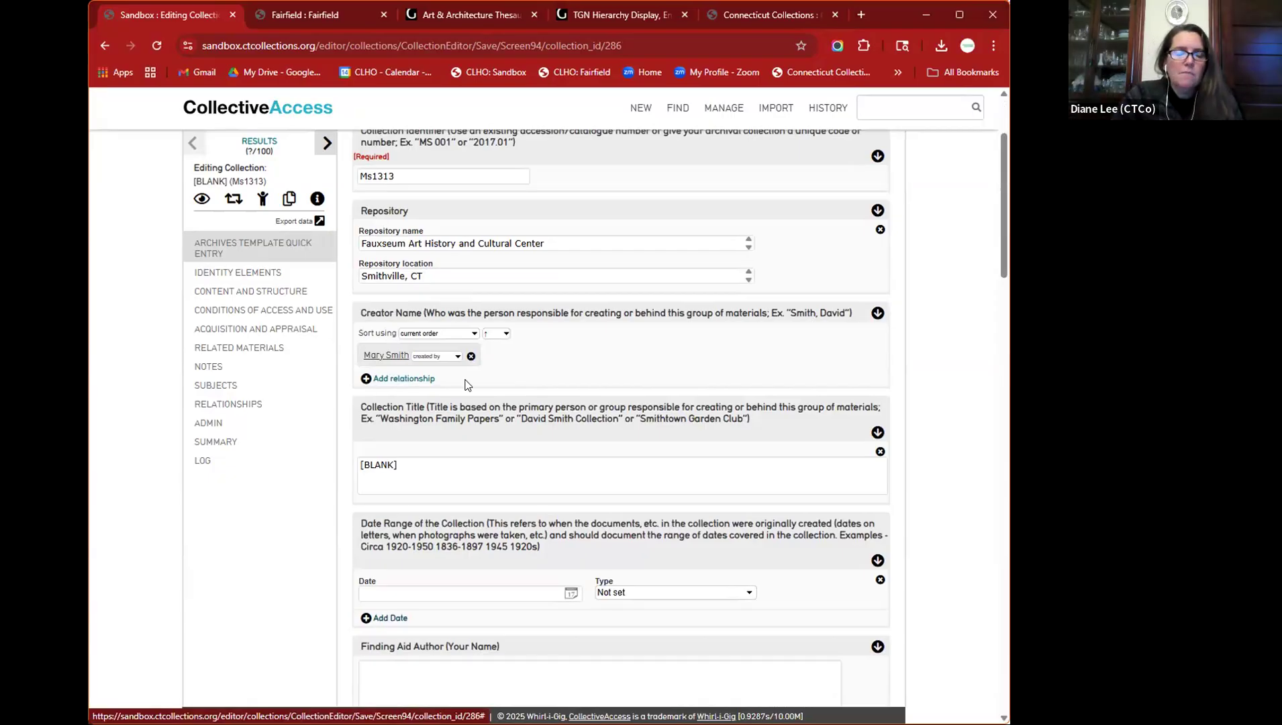
- Replace the placeholder collection title with the two creators' full names followed by "Papers"
scroll(537, 370, down, 1)
click(570, 394)
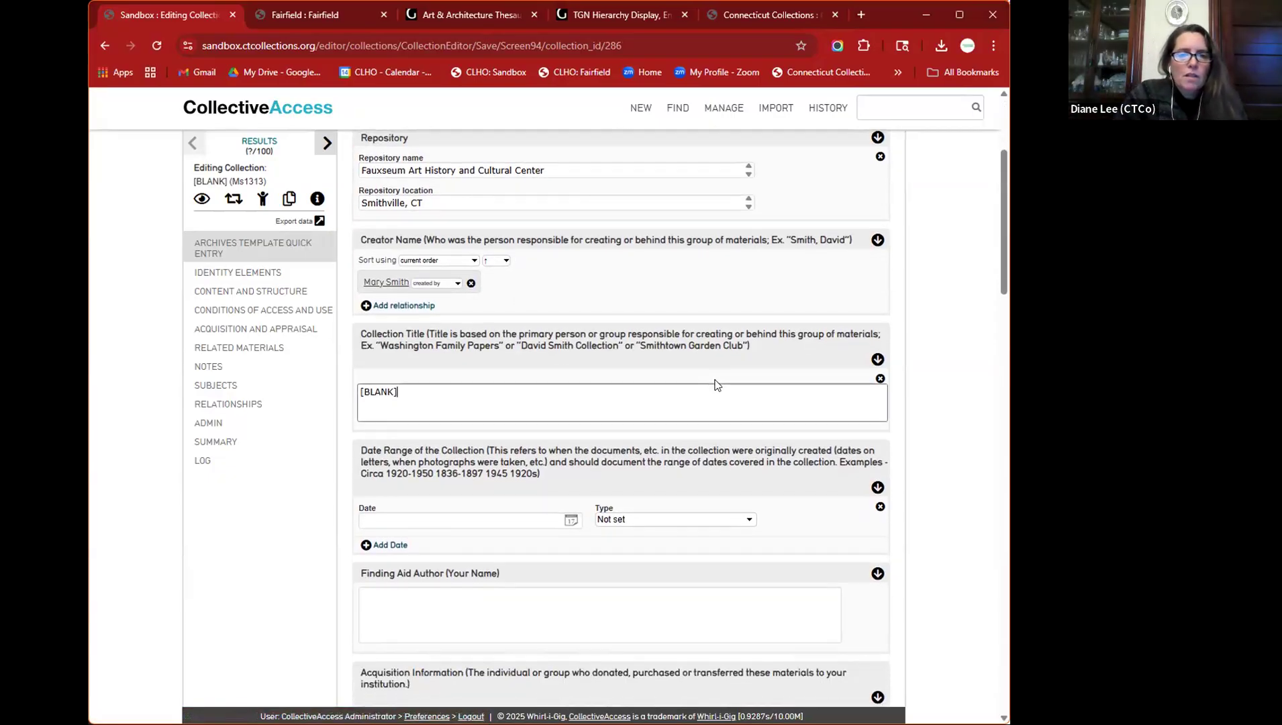
scroll(570, 394, down, 1)
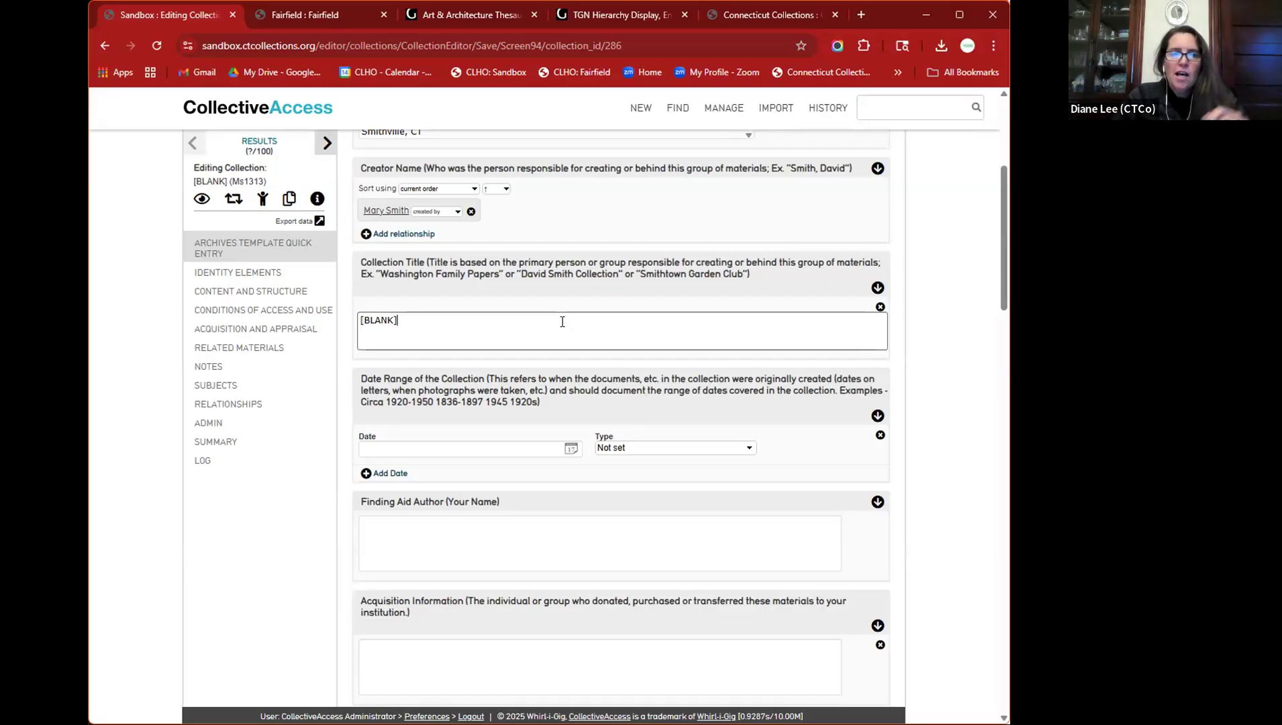
triple_click(563, 321)
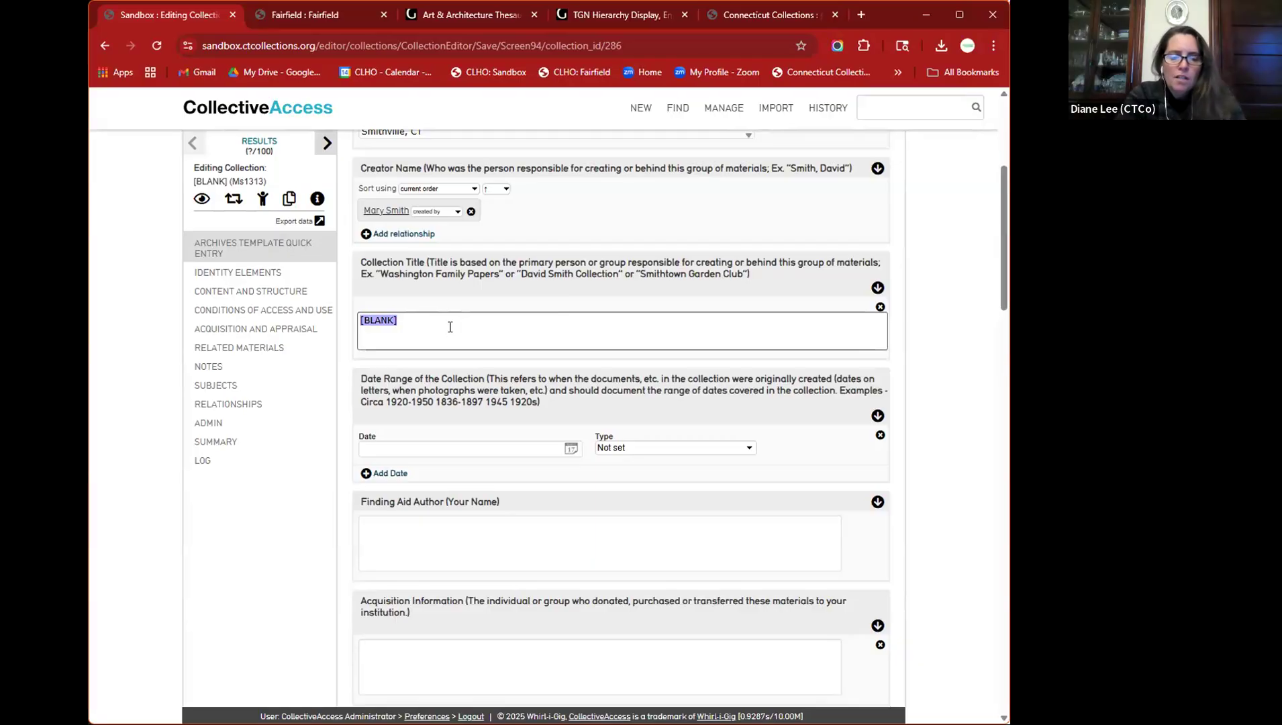
text(Mar)
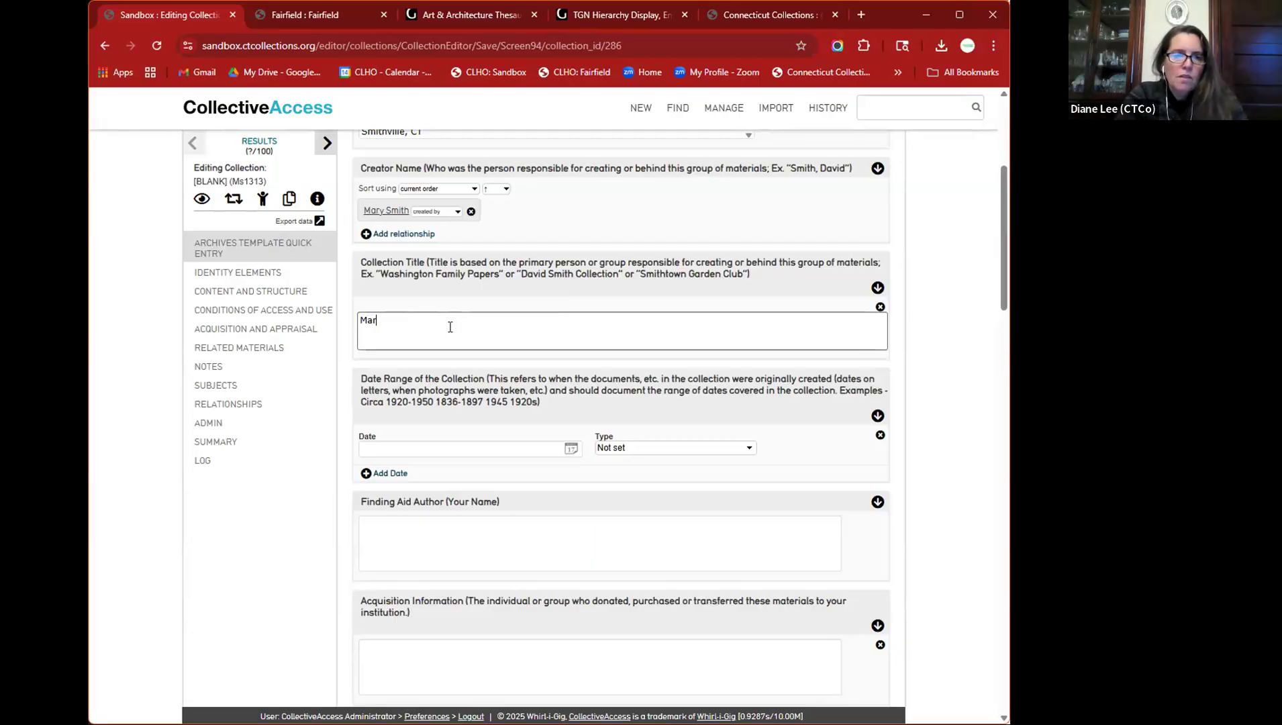
text(y and And)
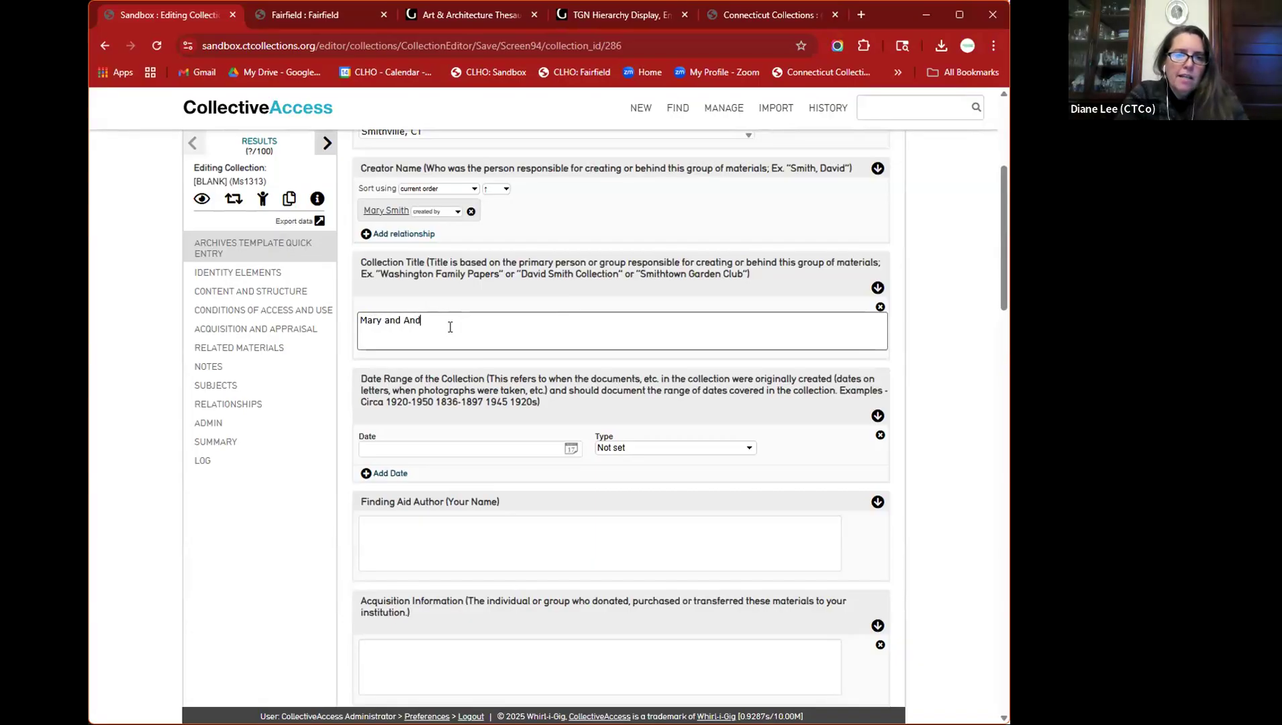
text(rew Smith Papers)
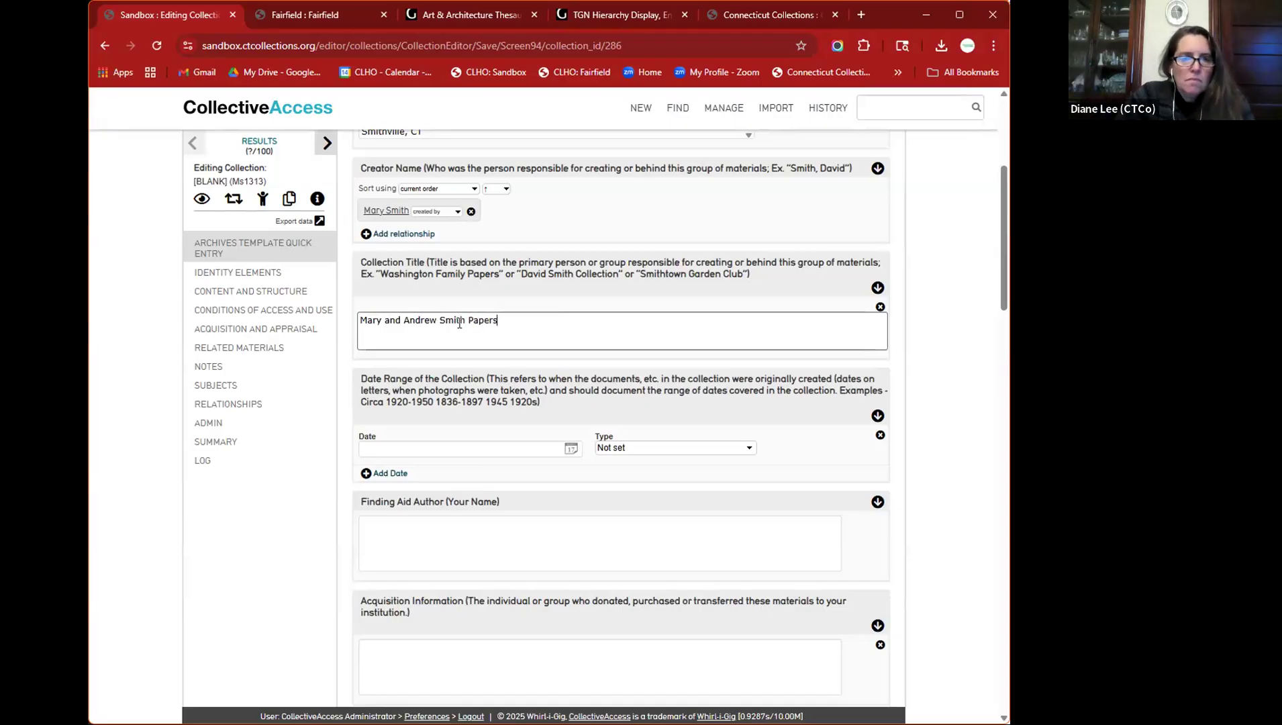
- Set the collection's date to c. 1920 with the type Circa date(s), and save the record
scroll(450, 327, up, 4)
scroll(535, 320, down, 4)
scroll(535, 320, down, 2)
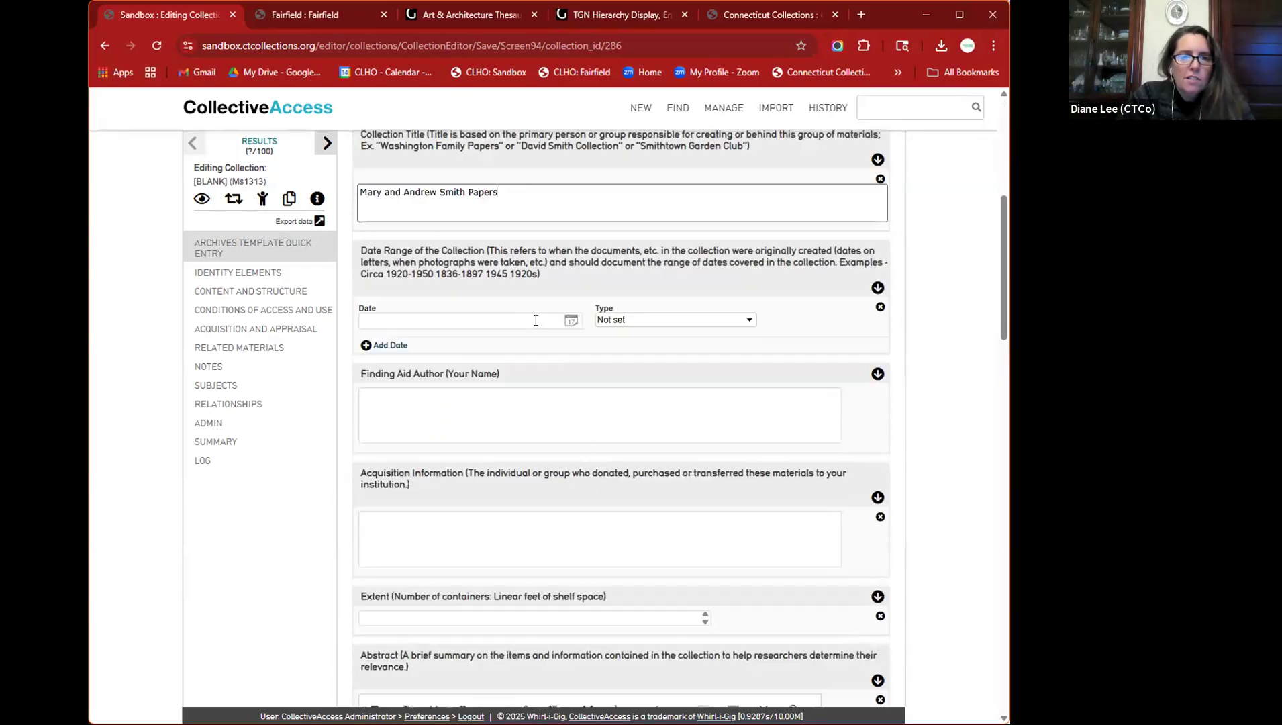
click(525, 305)
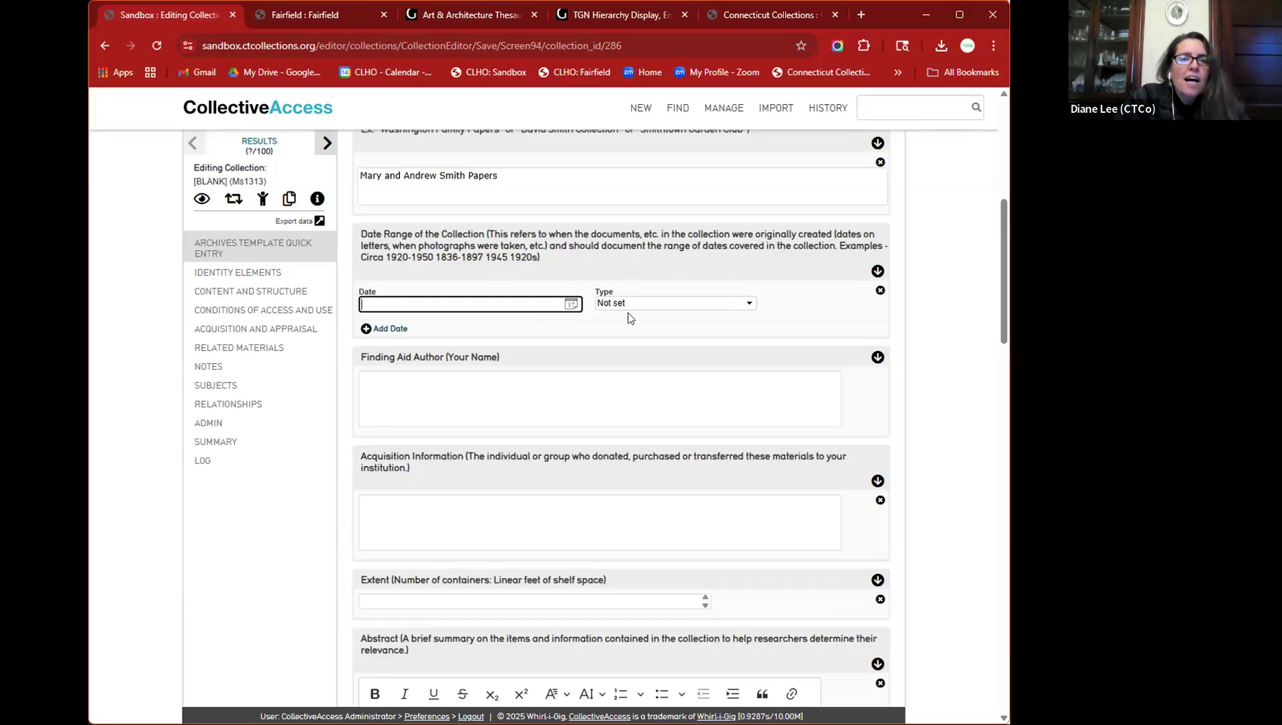
mouse_move(535, 256)
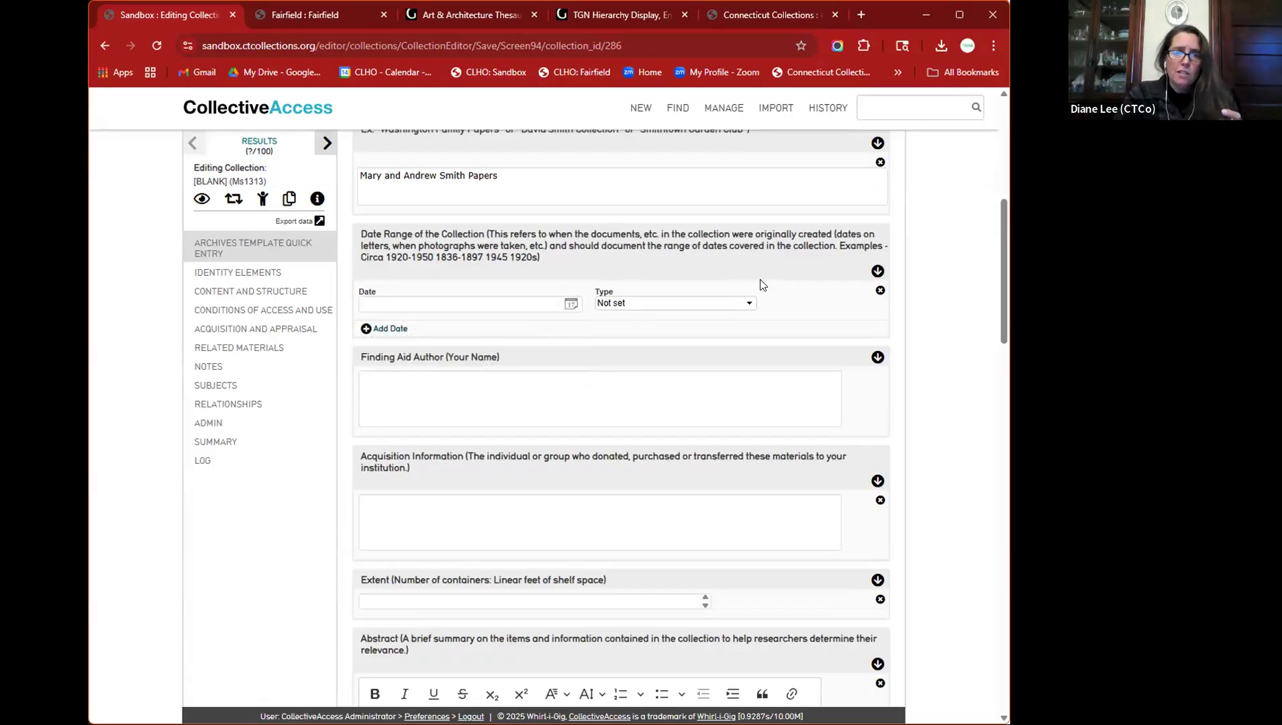
click(723, 305)
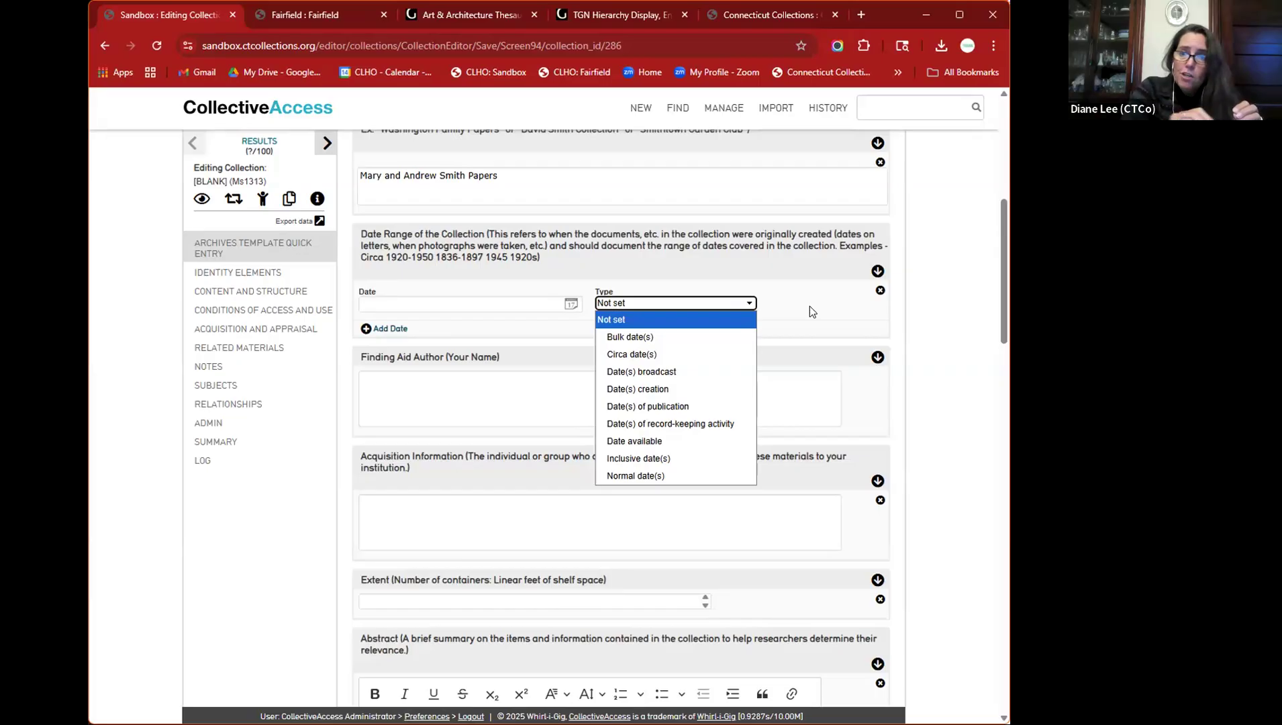
click(523, 302)
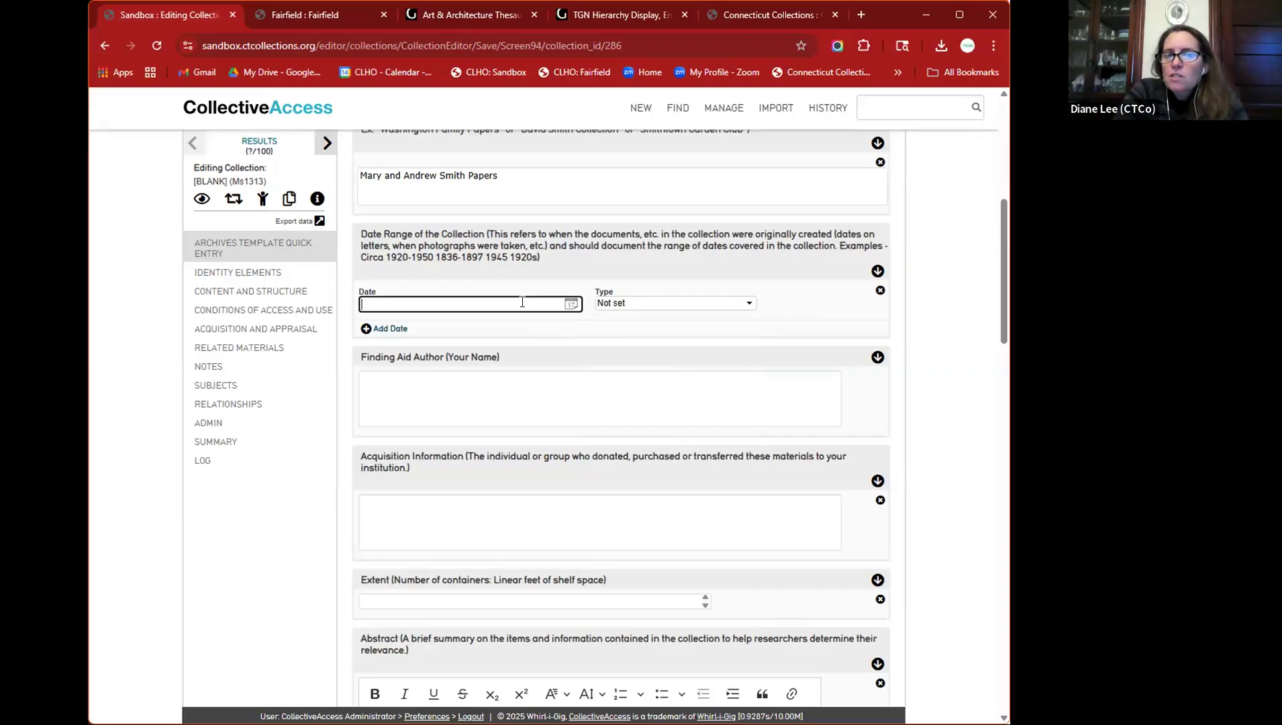
text(c. 1920)
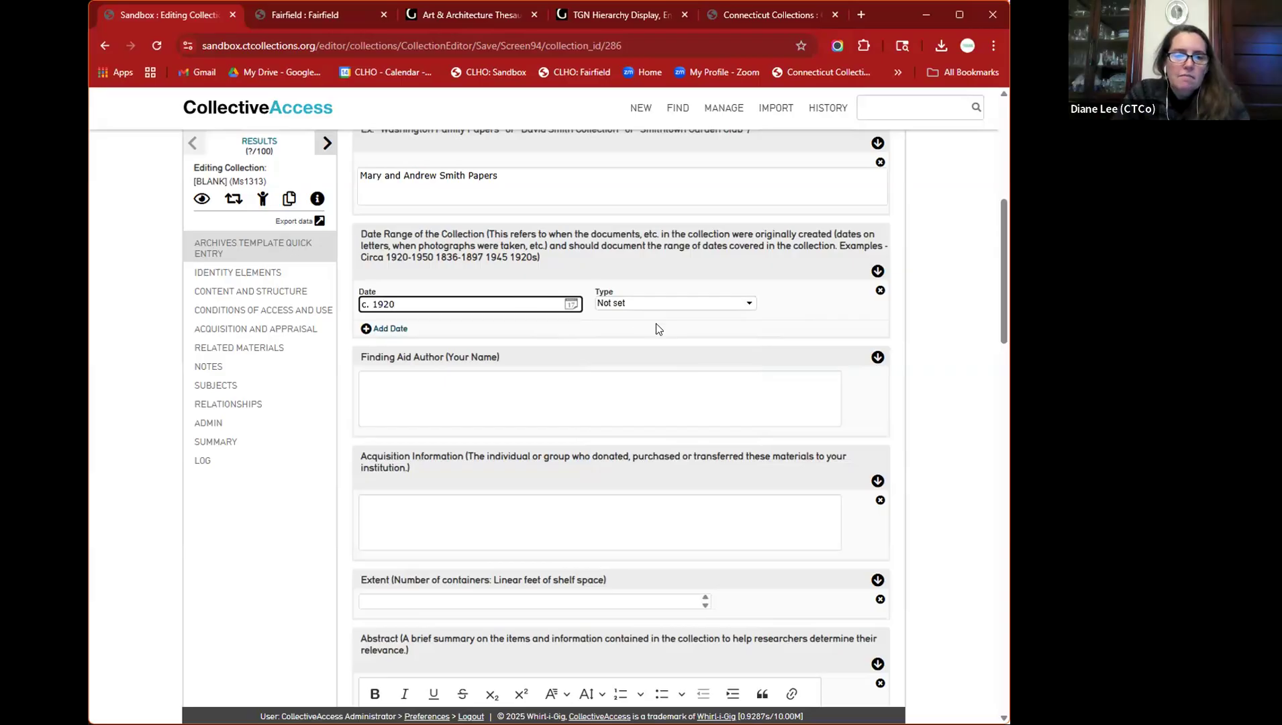
click(662, 304)
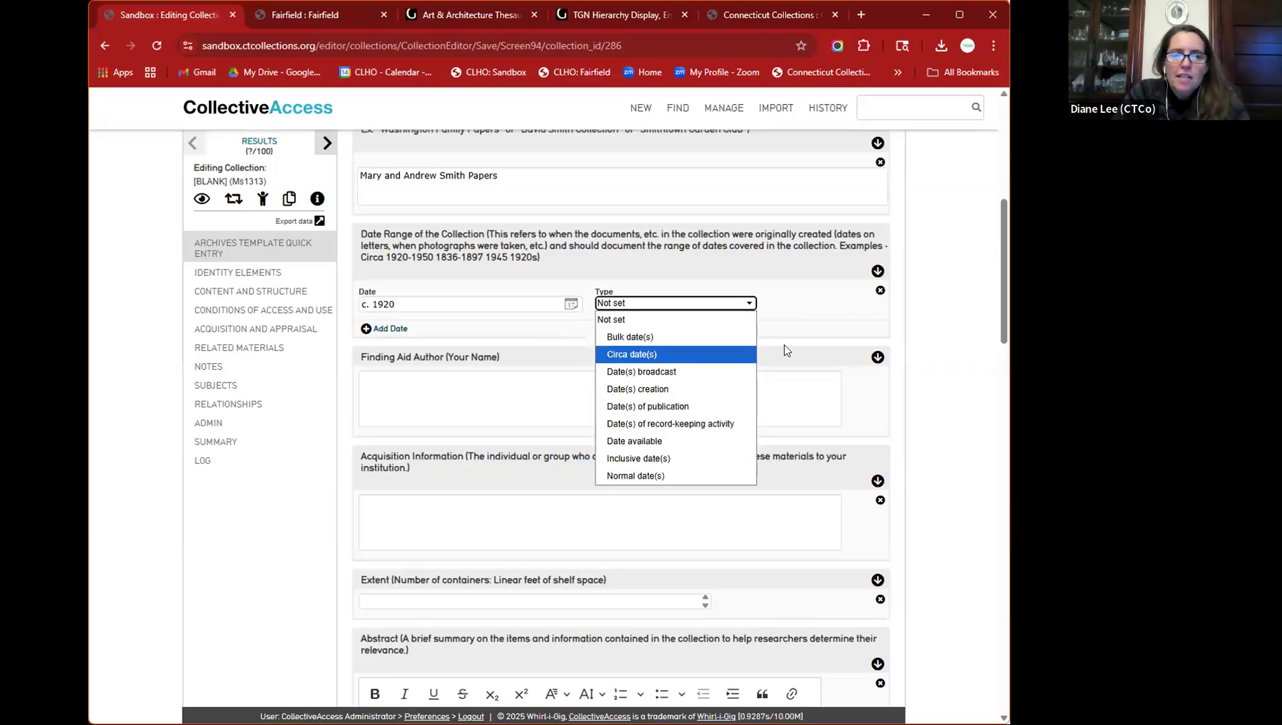
click(604, 345)
scroll(968, 400, up, 7)
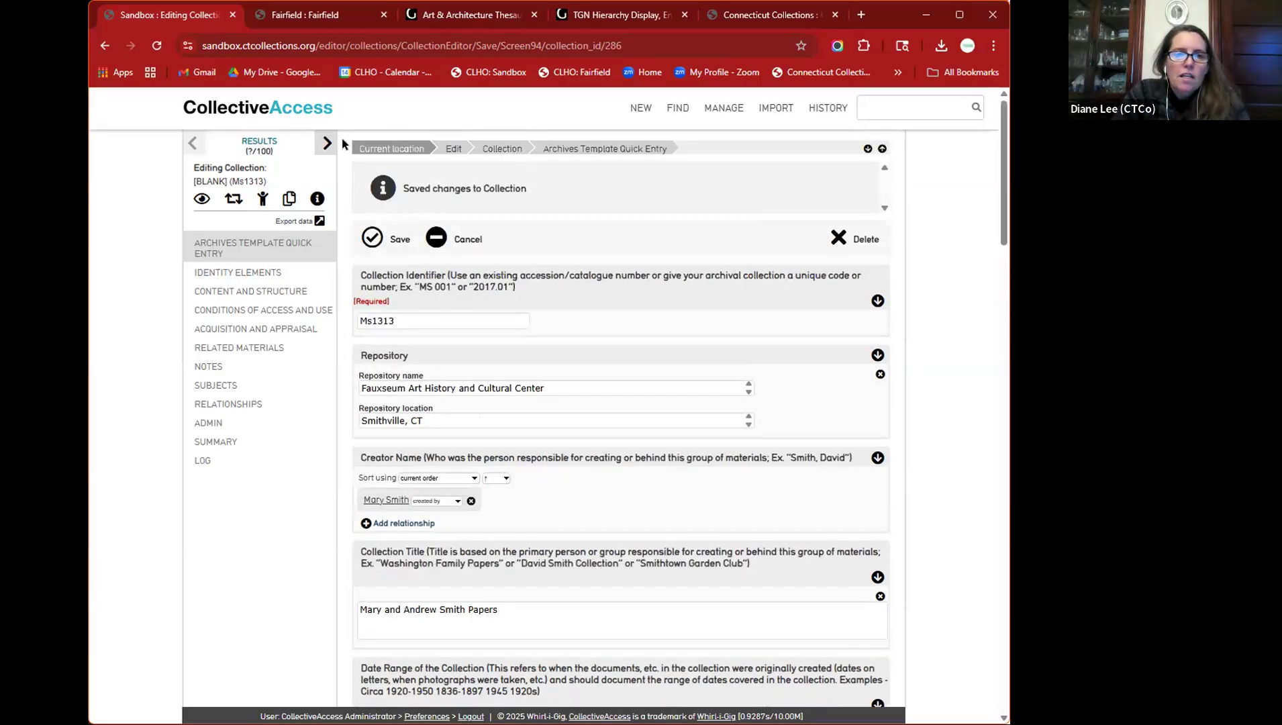
click(374, 238)
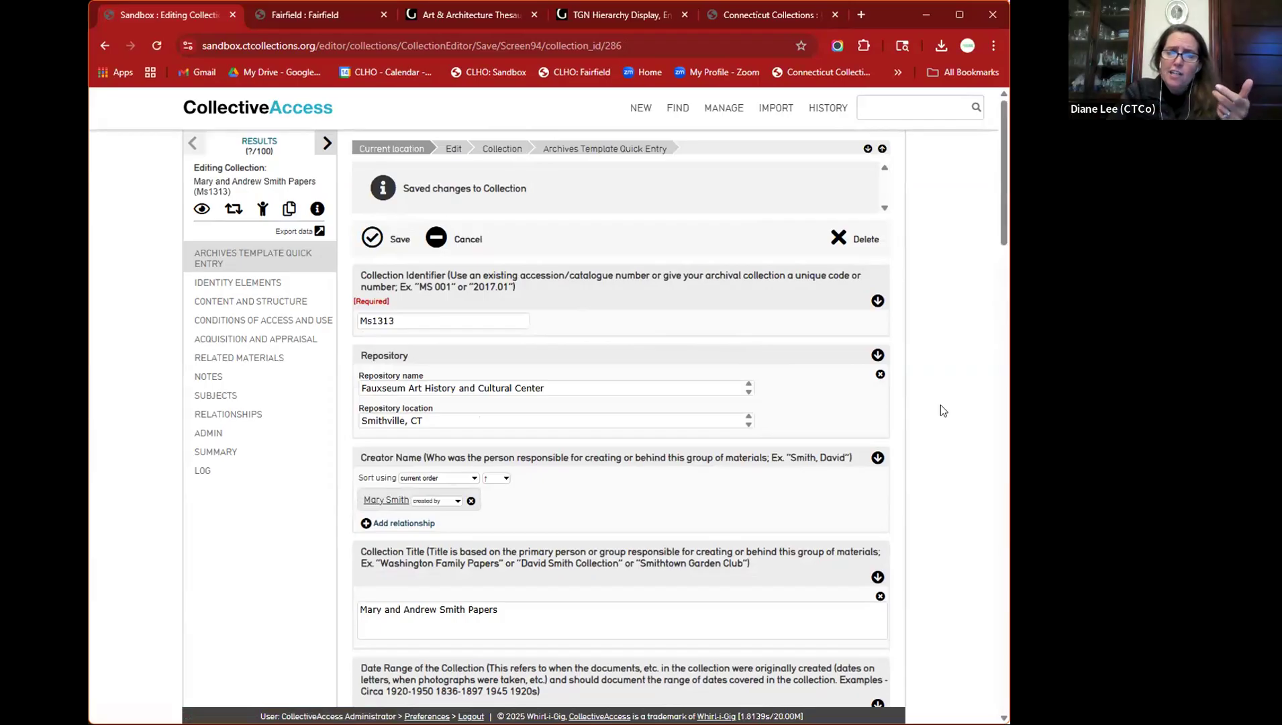
- Add a second collection date of 1900 to 1930 with the type Inclusive date(s), and save the record
scroll(940, 405, down, 1)
scroll(941, 406, down, 3)
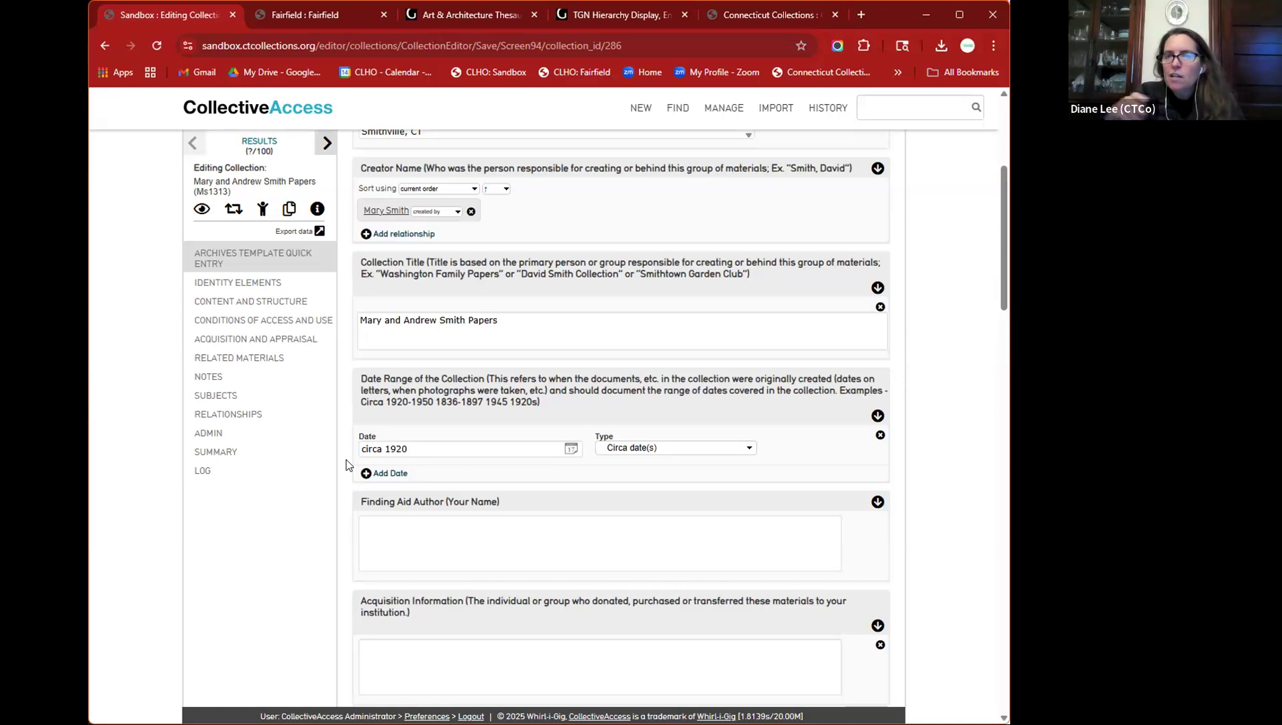
click(384, 473)
click(406, 491)
click(716, 489)
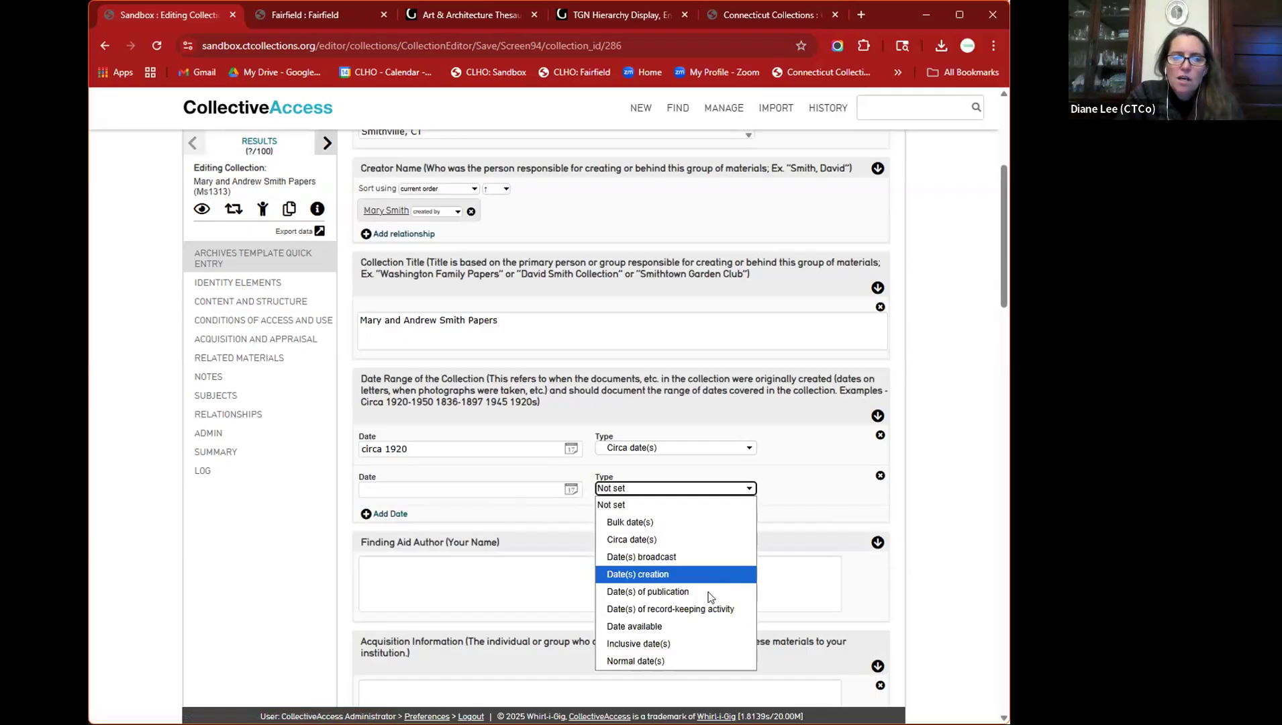
click(668, 641)
click(490, 491)
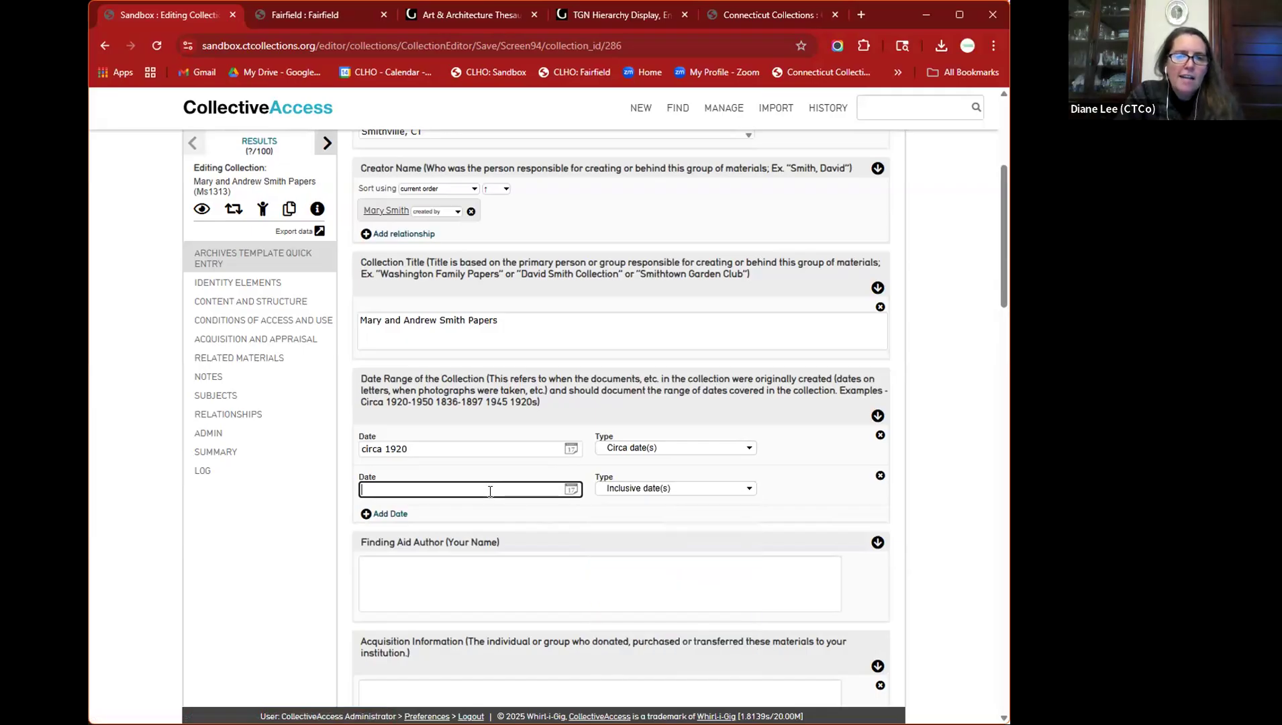
text(1900)
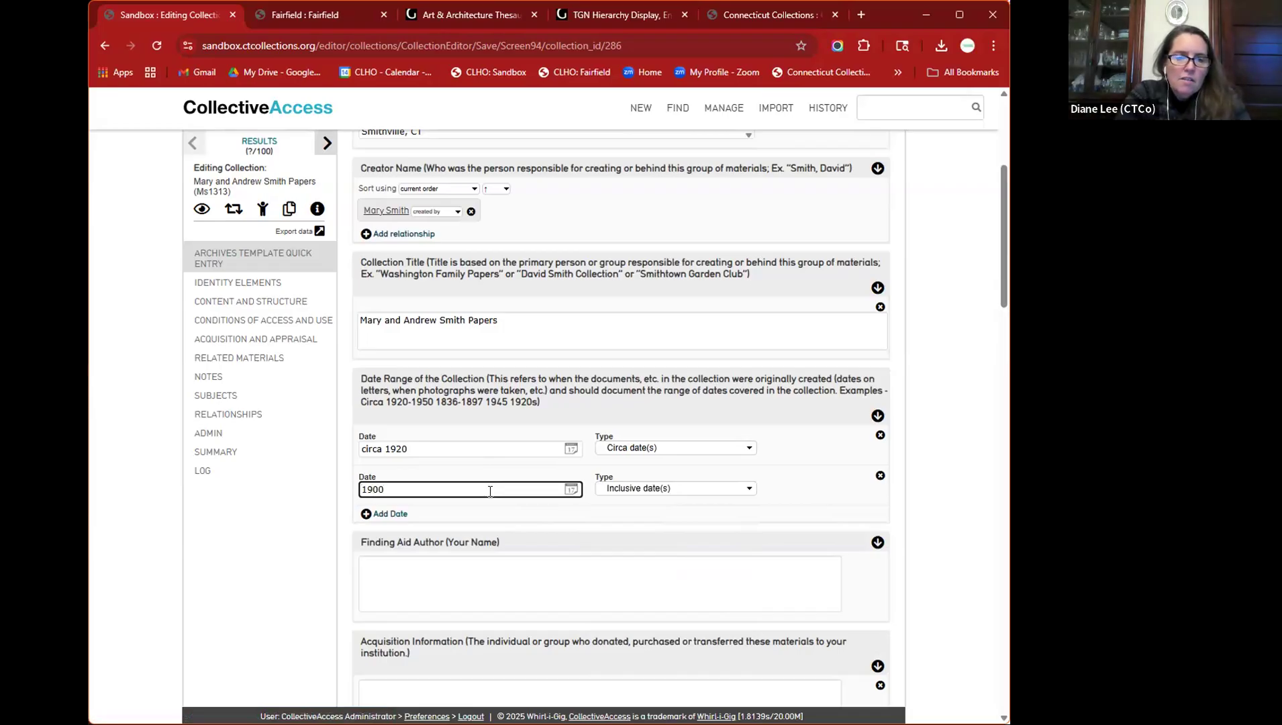
text( to )
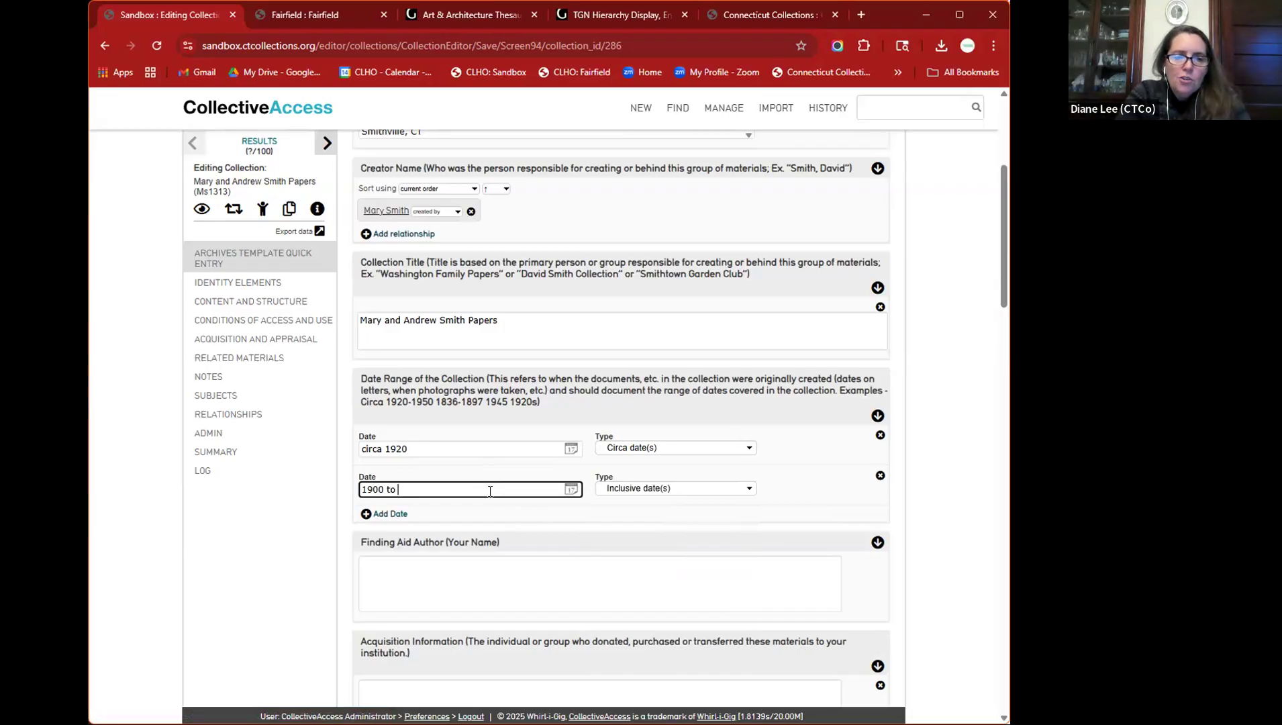
text(19)
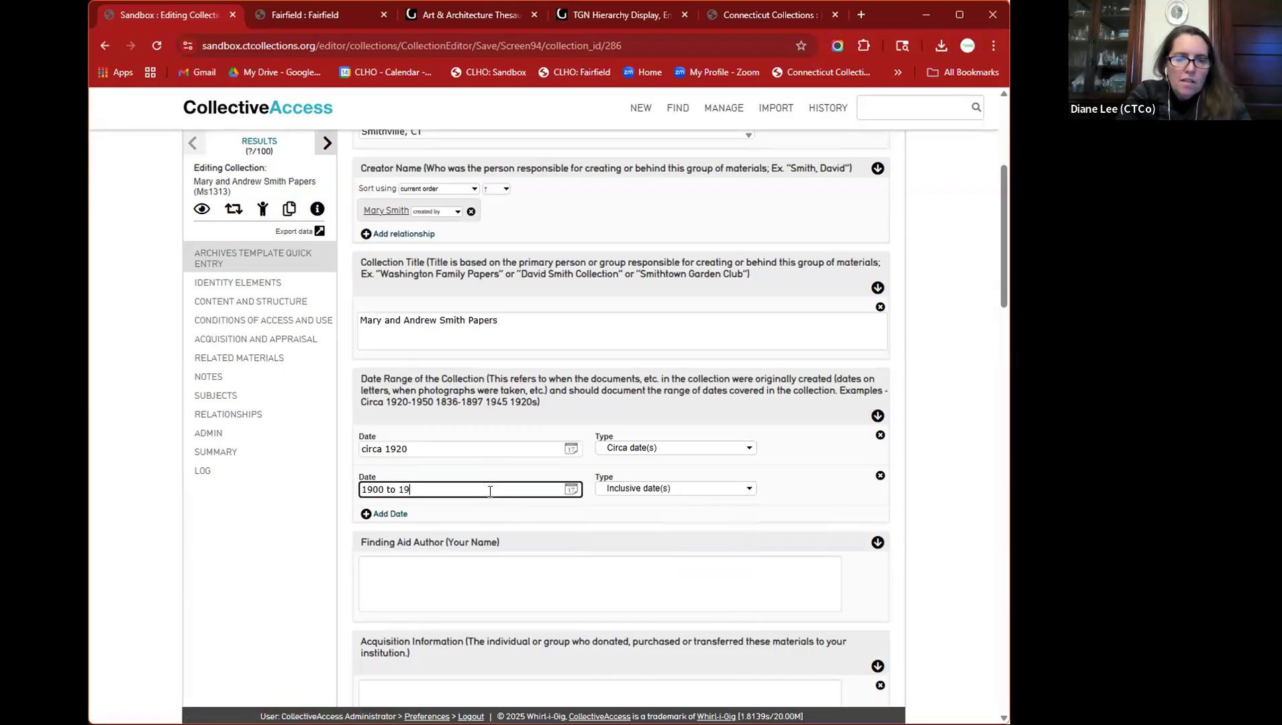
text(30)
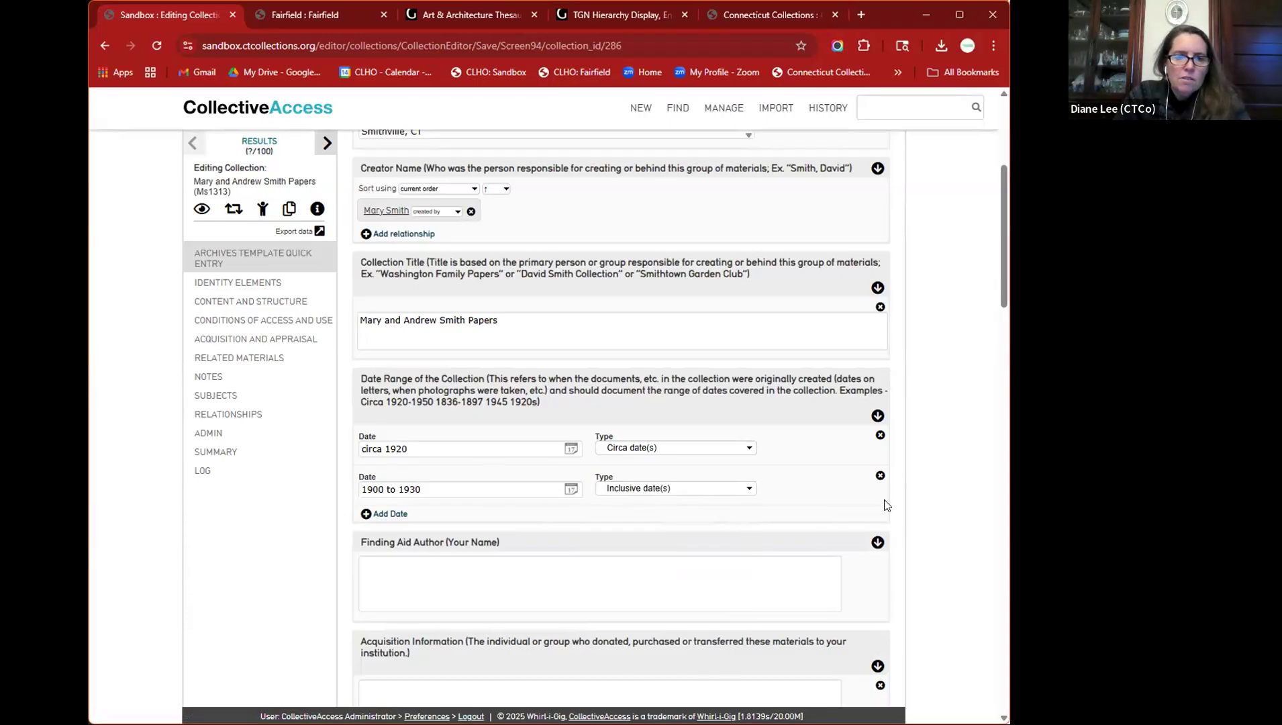
key(Return)
click(373, 241)
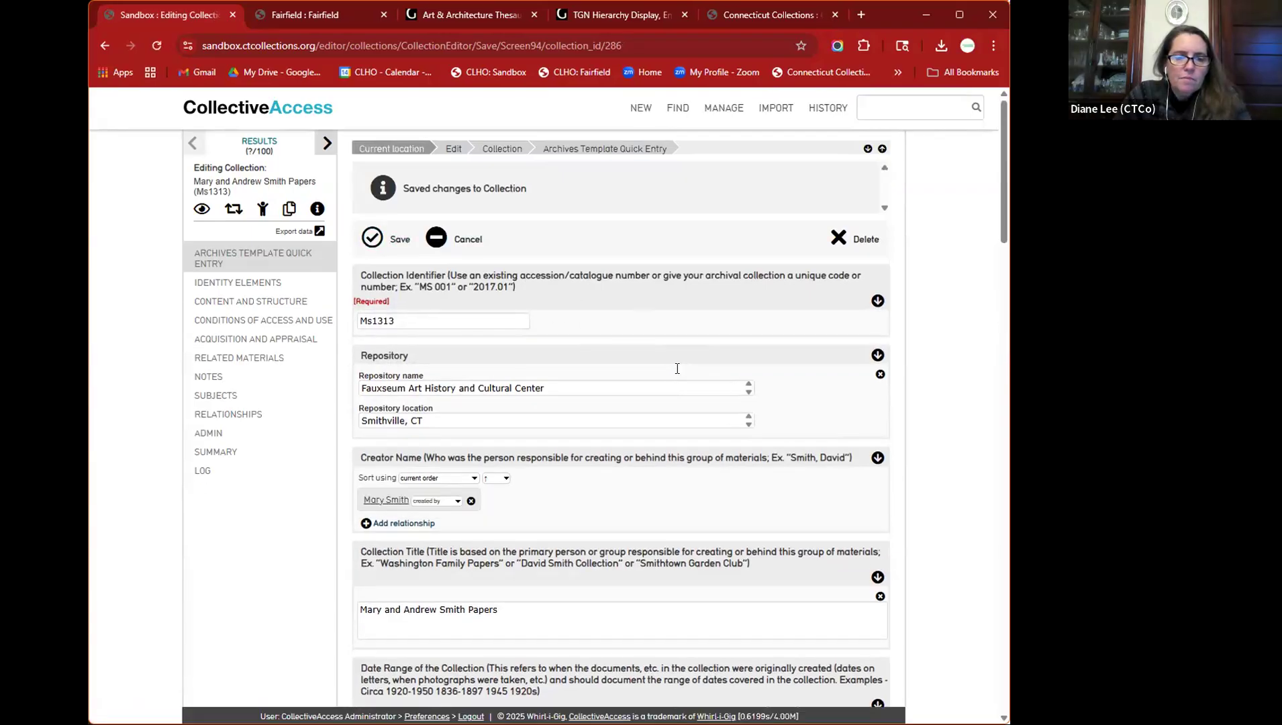
- Copy the repository name, Fauxseum Art History and Cultural Center, into the Finding Aid Author field
scroll(676, 370, down, 6)
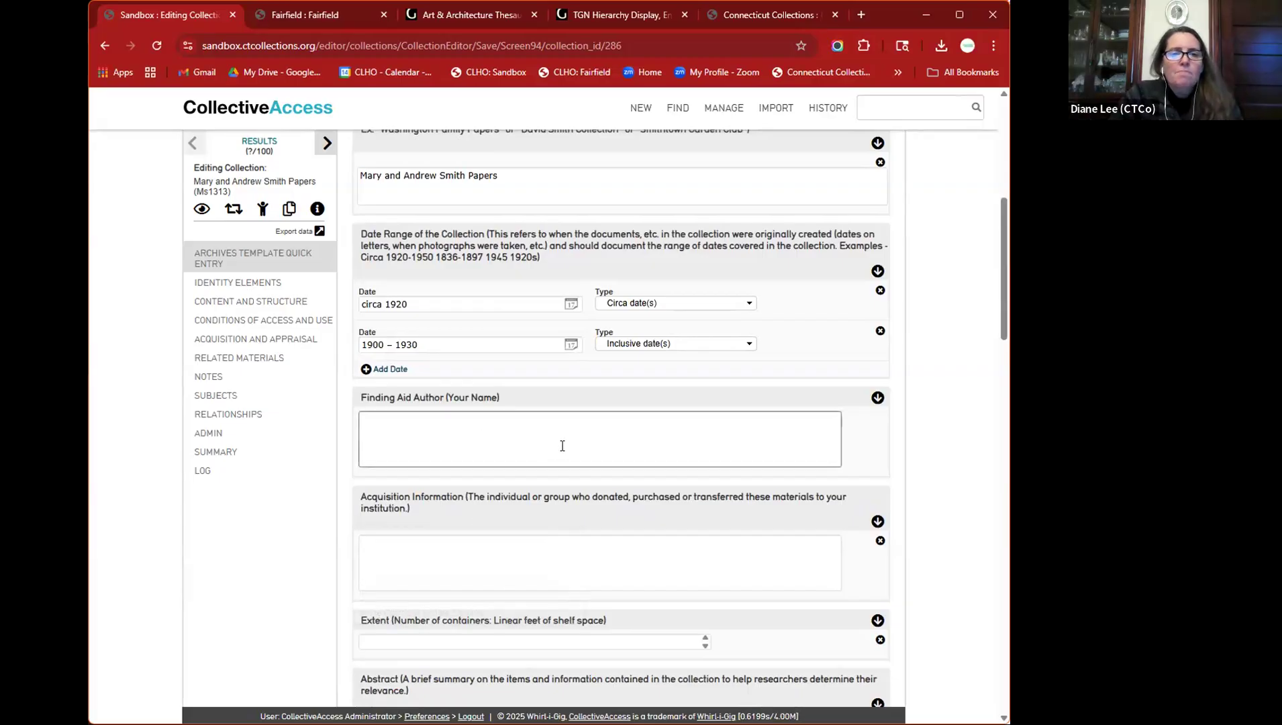
scroll(545, 447, down, 2)
click(514, 290)
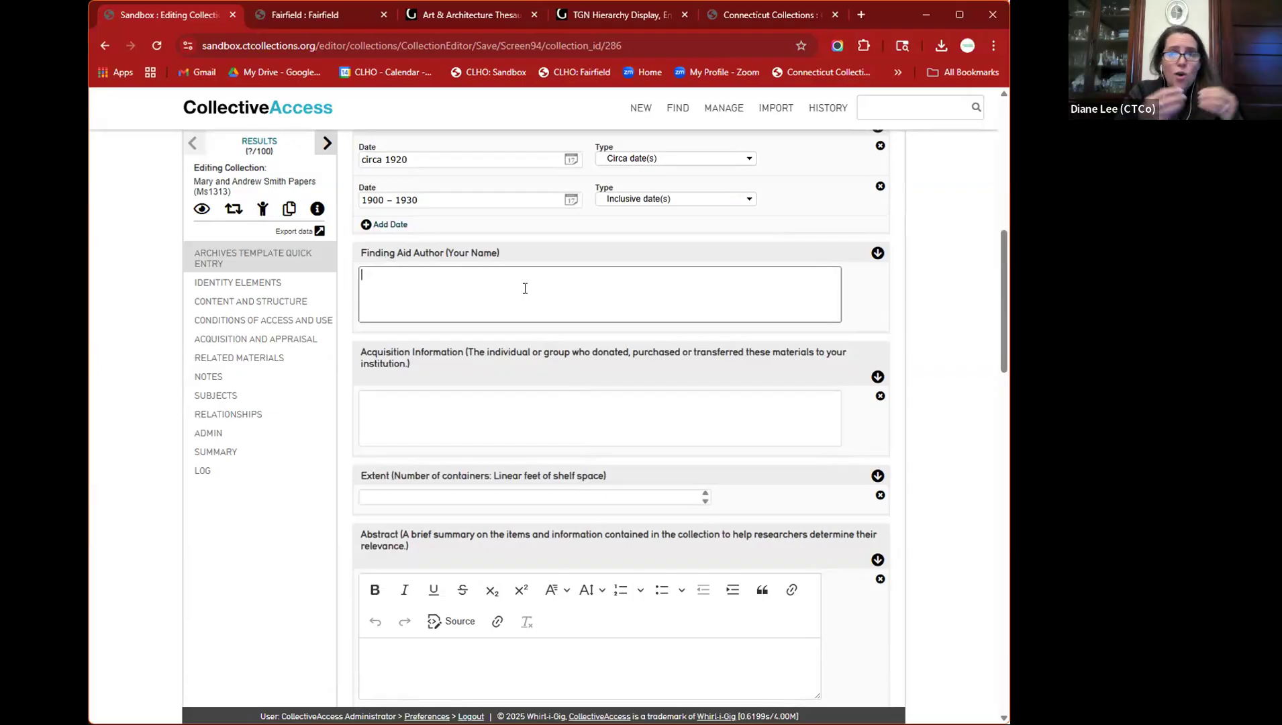
scroll(525, 289, up, 5)
scroll(522, 285, up, 3)
drag(349, 220, 319, 214)
key(ctrl+c)
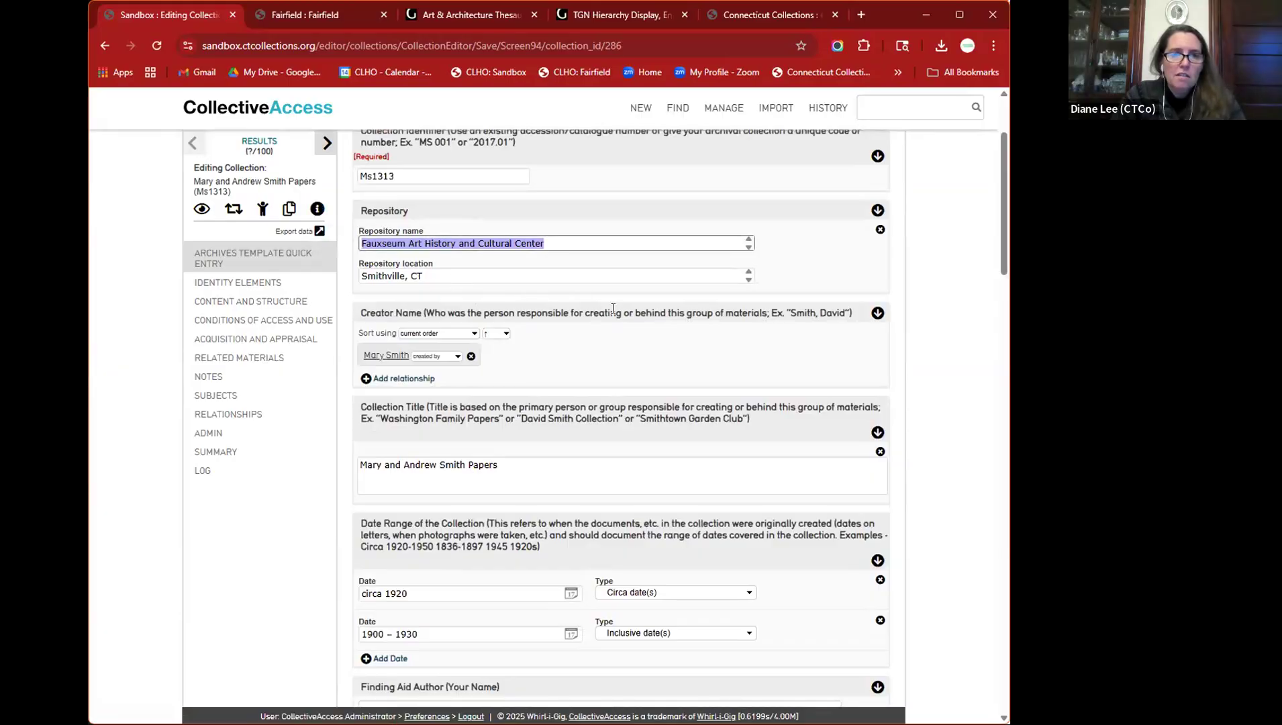
scroll(613, 309, down, 8)
scroll(585, 302, down, 1)
click(587, 305)
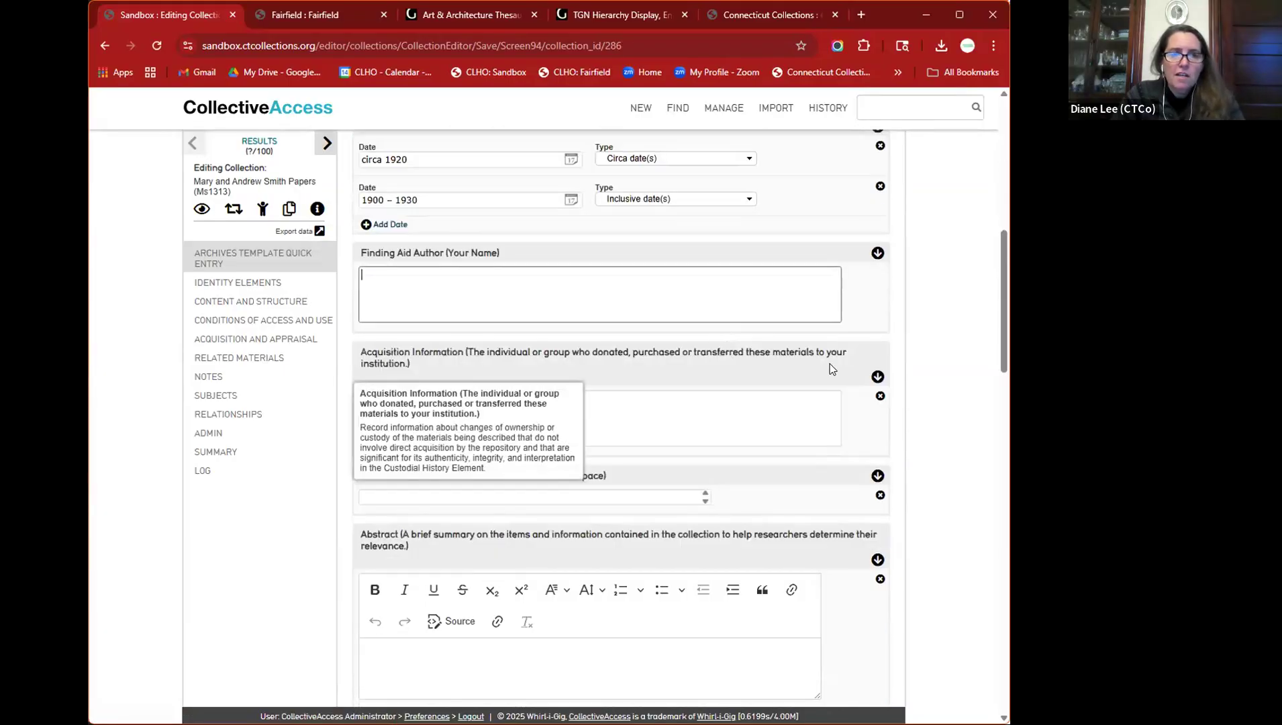
key(ctrl+v)
right_click(926, 377)
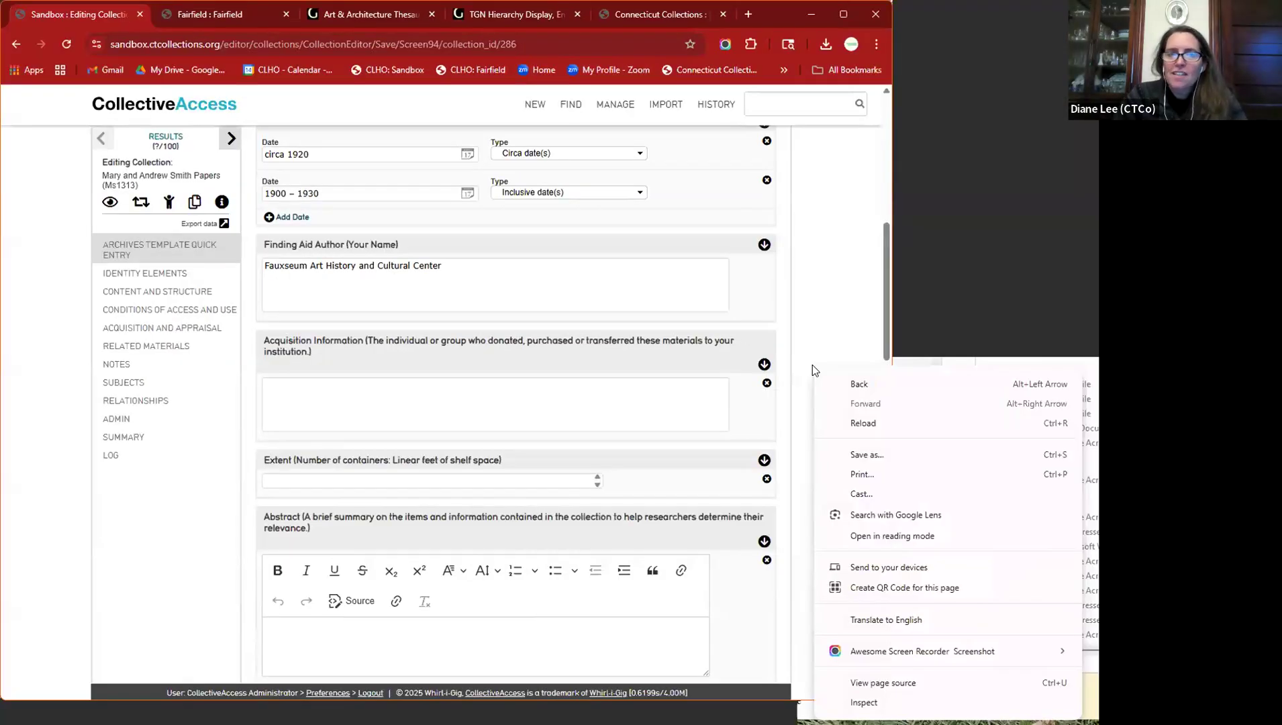
click(626, 287)
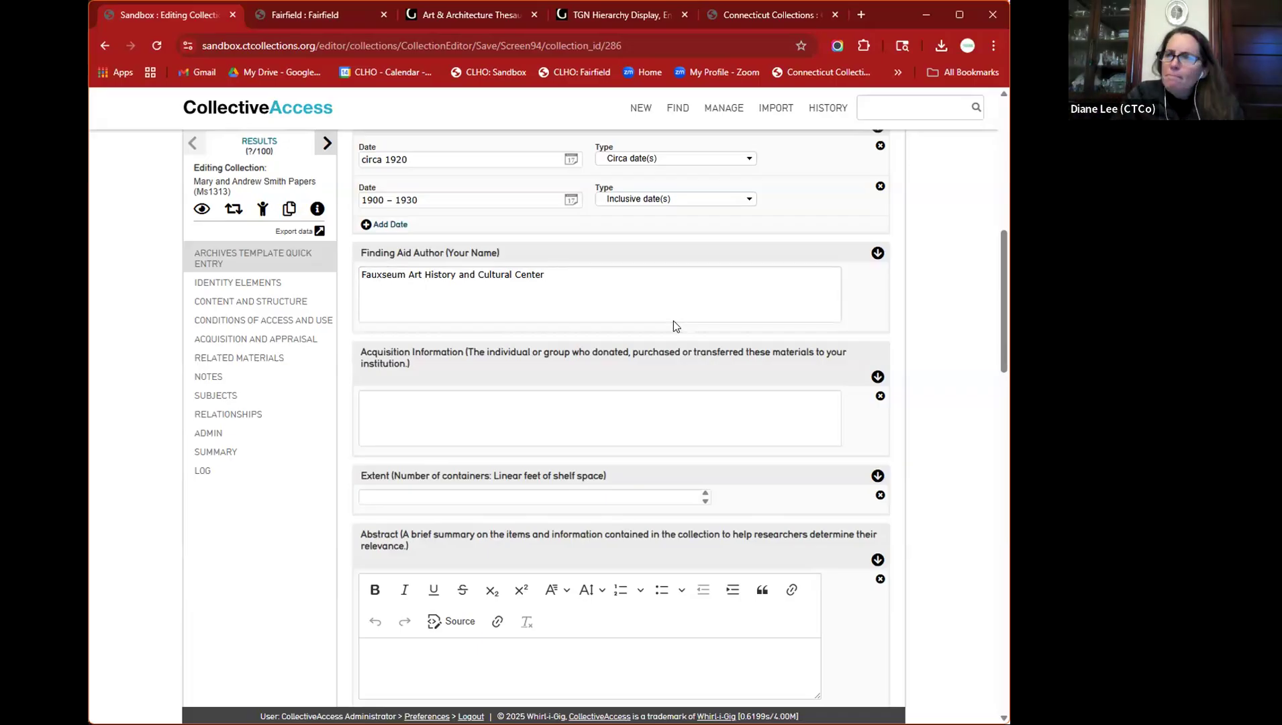
click(673, 295)
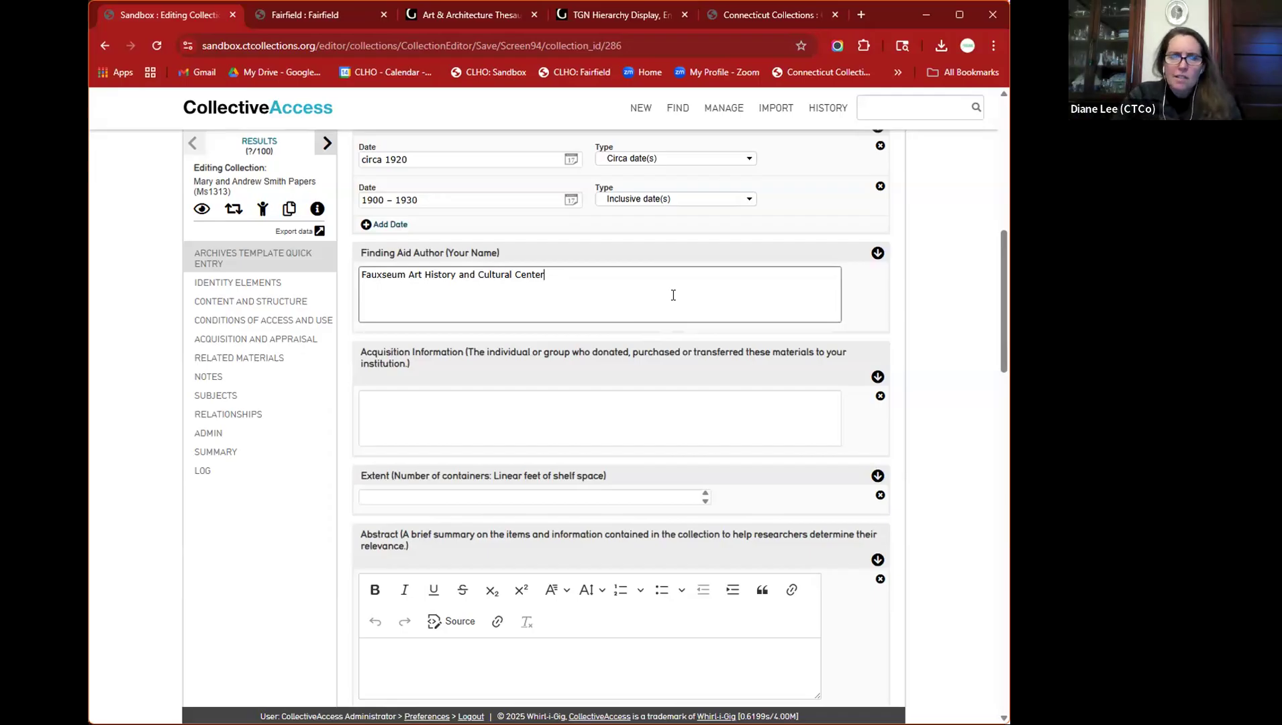
- Examine the Acquisition Information, Extent and Abstract fields and their guidance on what to record
scroll(674, 292, down, 2)
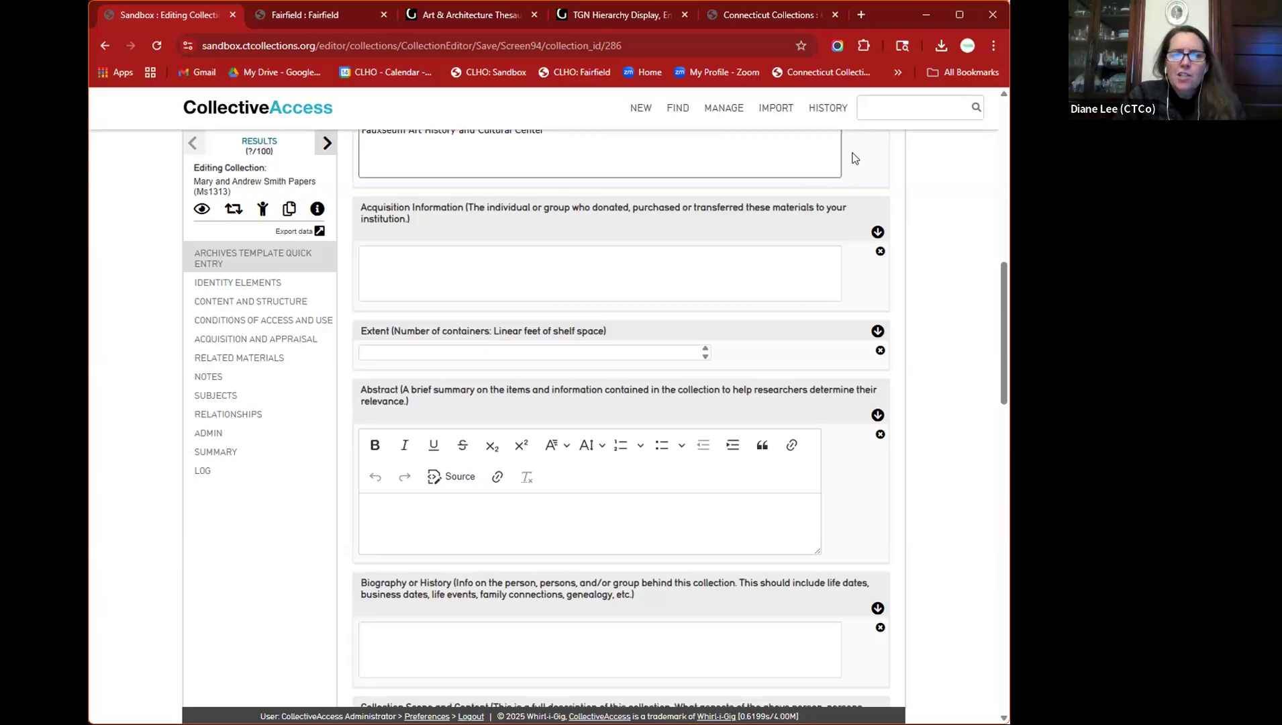
mouse_move(531, 215)
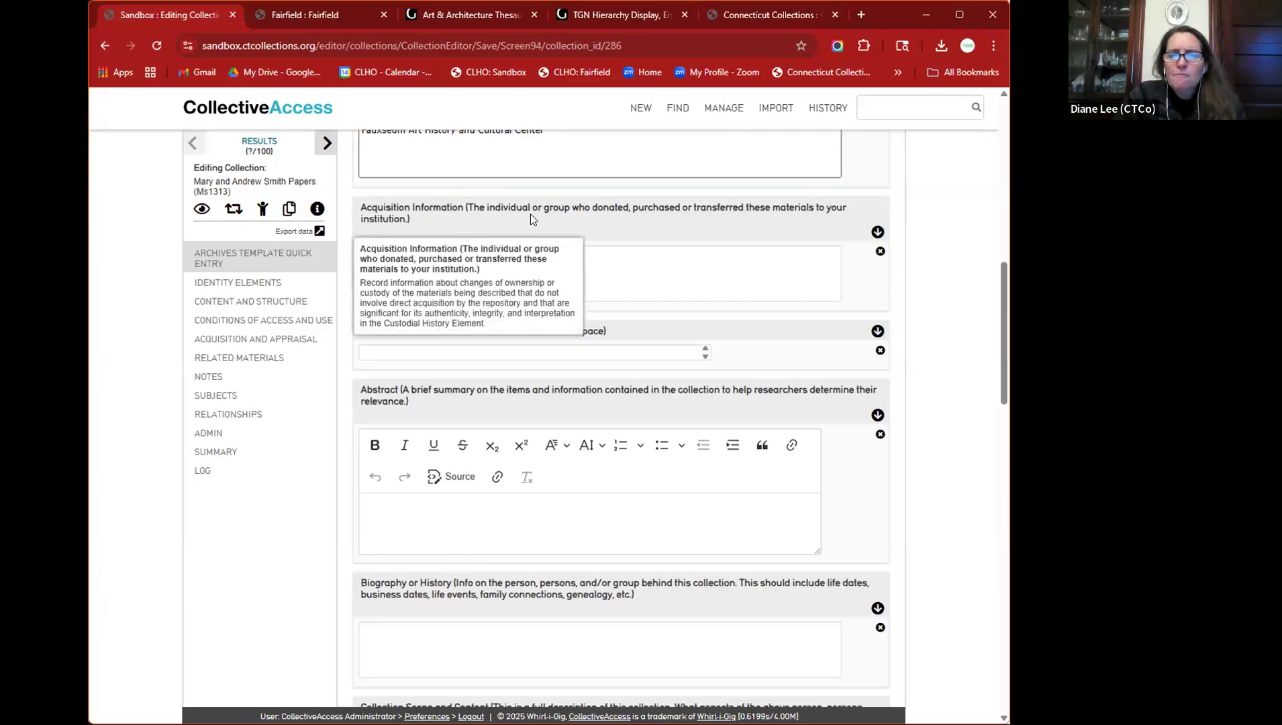
click(628, 220)
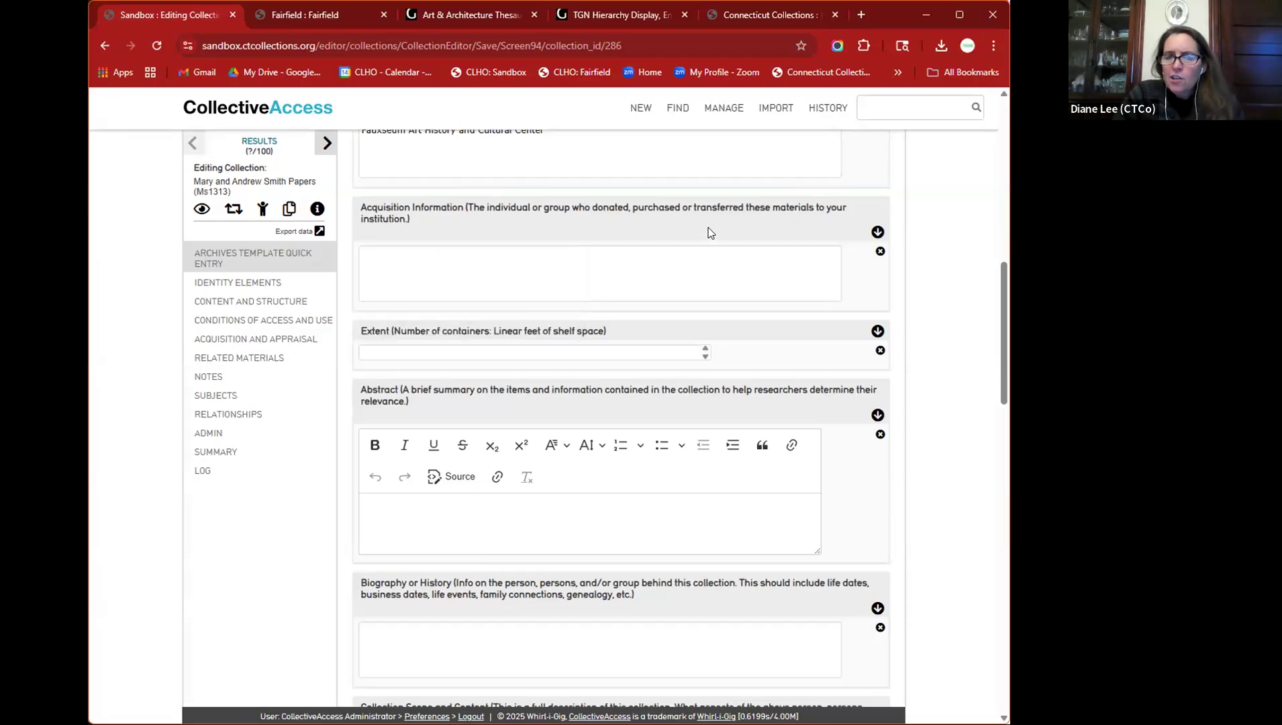
scroll(711, 232, up, 1)
scroll(709, 229, down, 1)
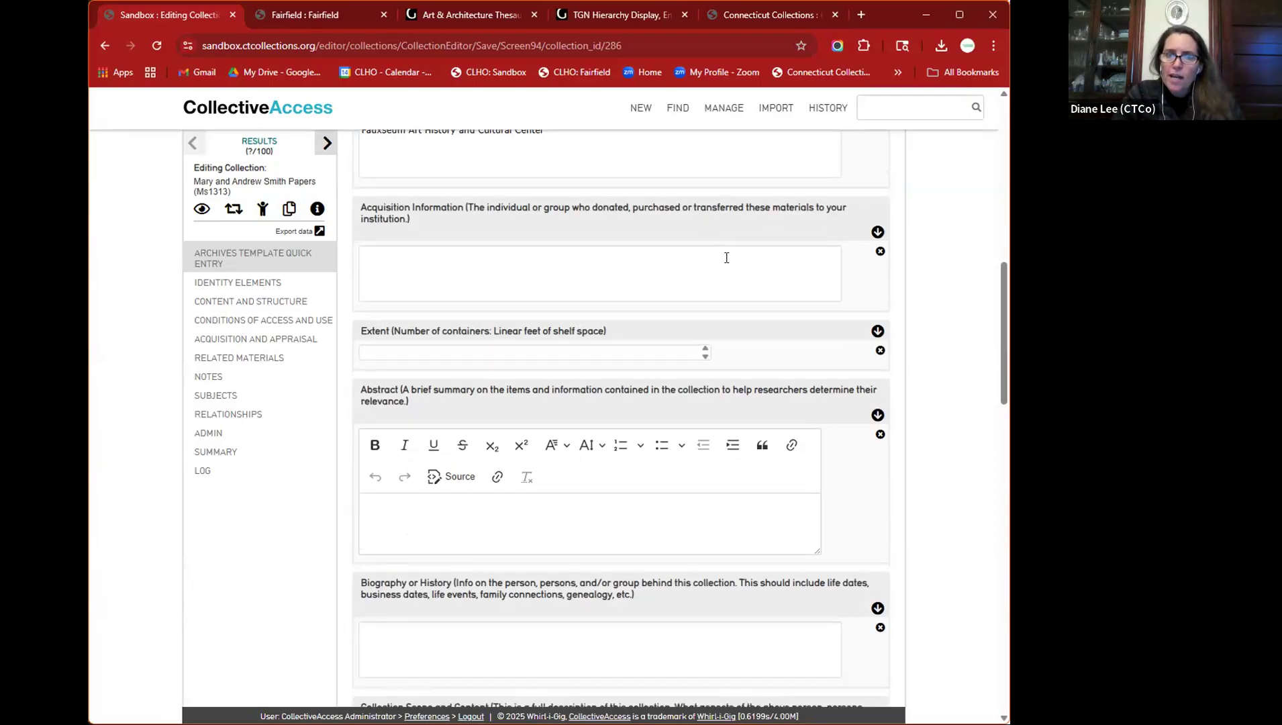
click(491, 260)
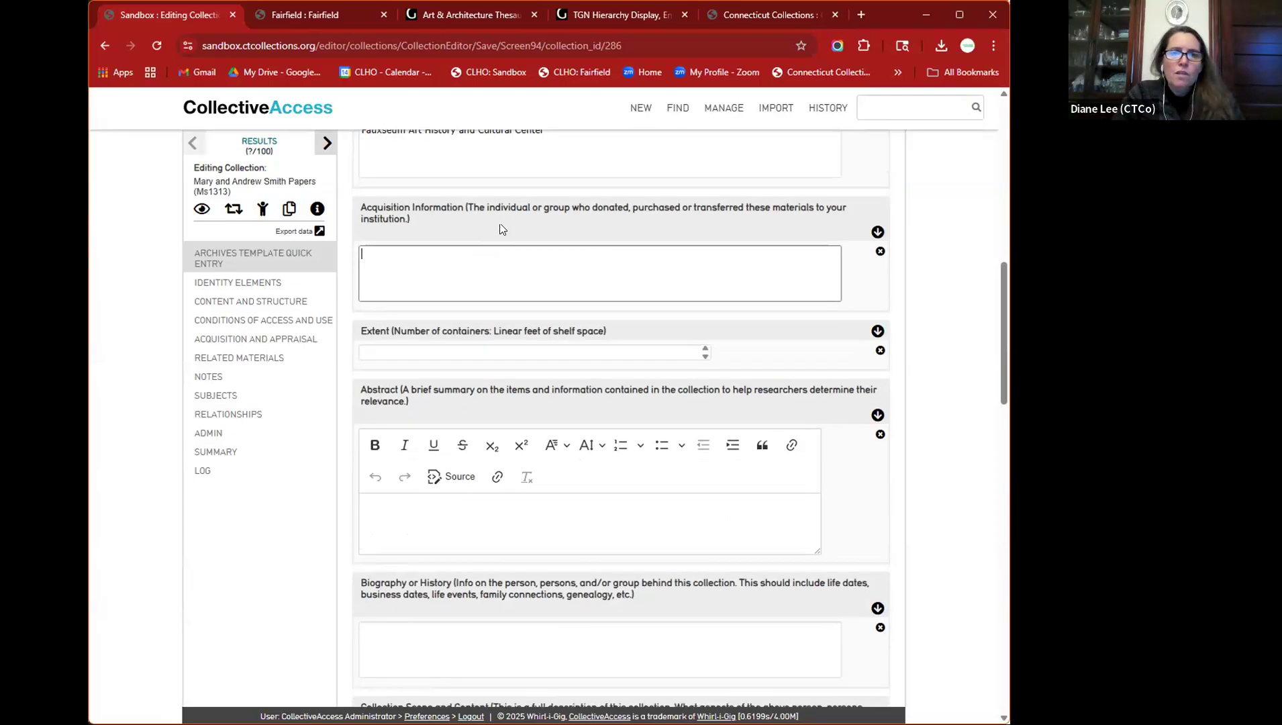
scroll(517, 282, down, 1)
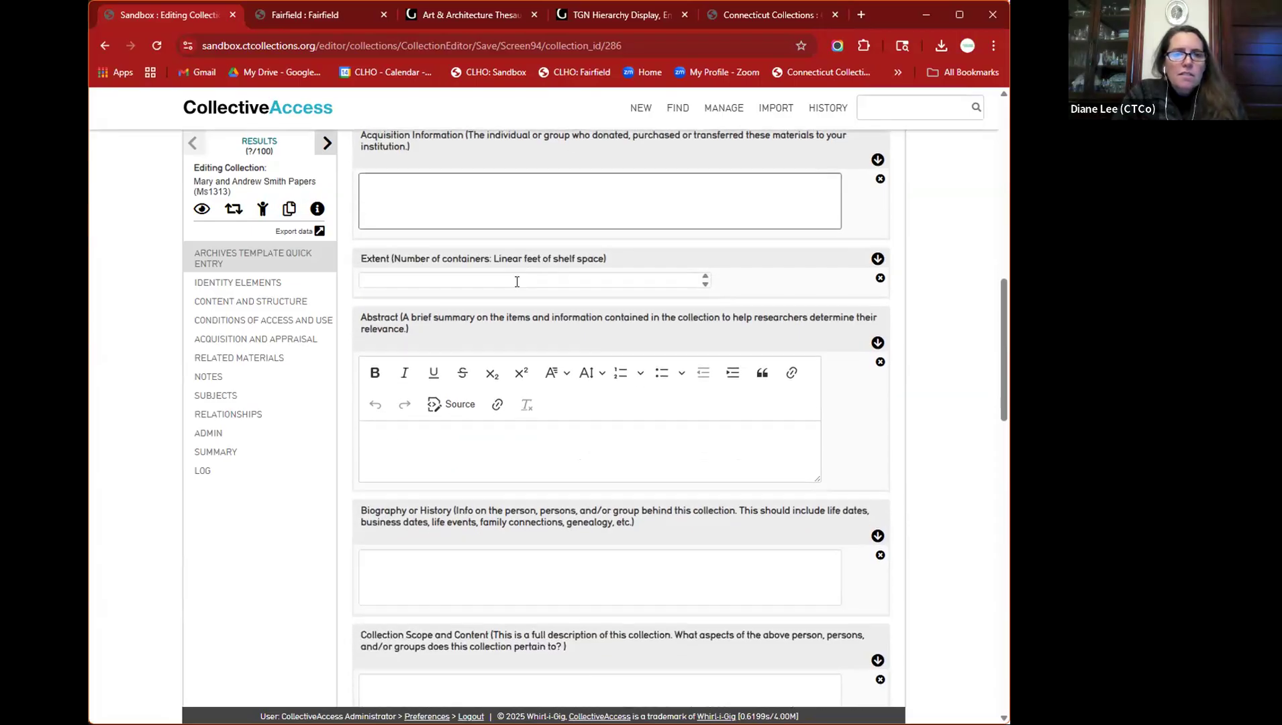
click(517, 281)
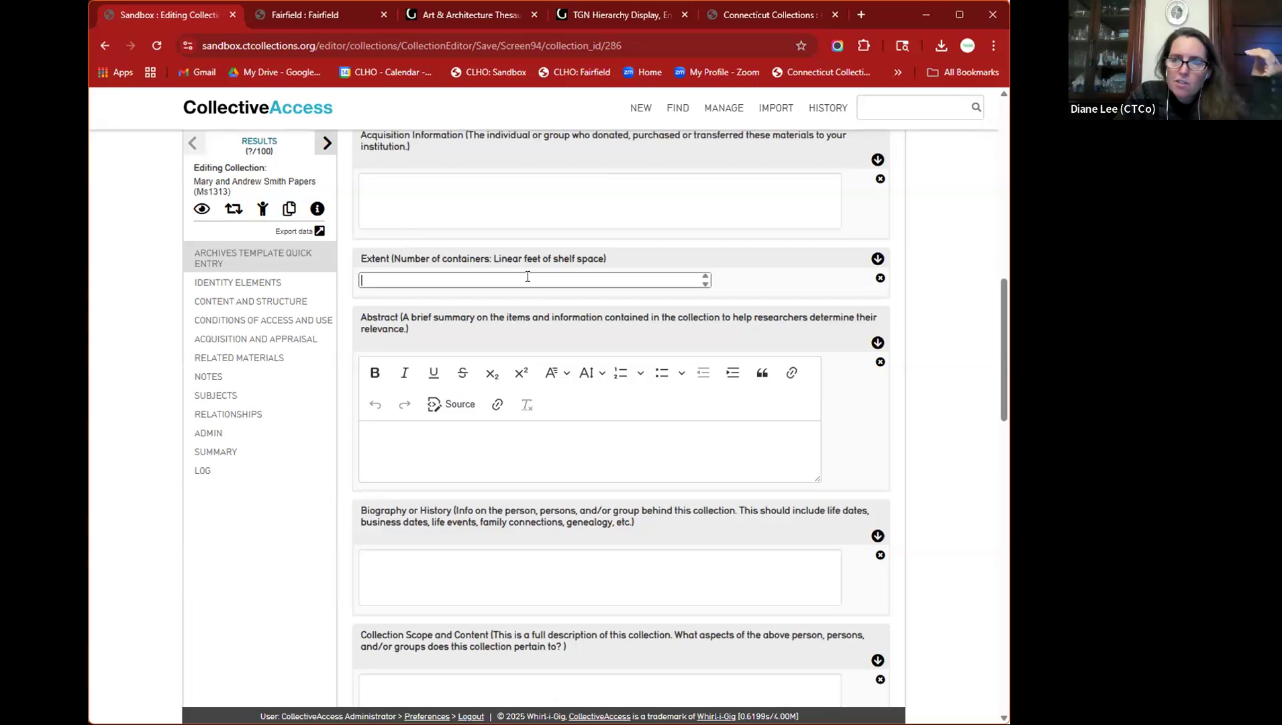
mouse_move(529, 314)
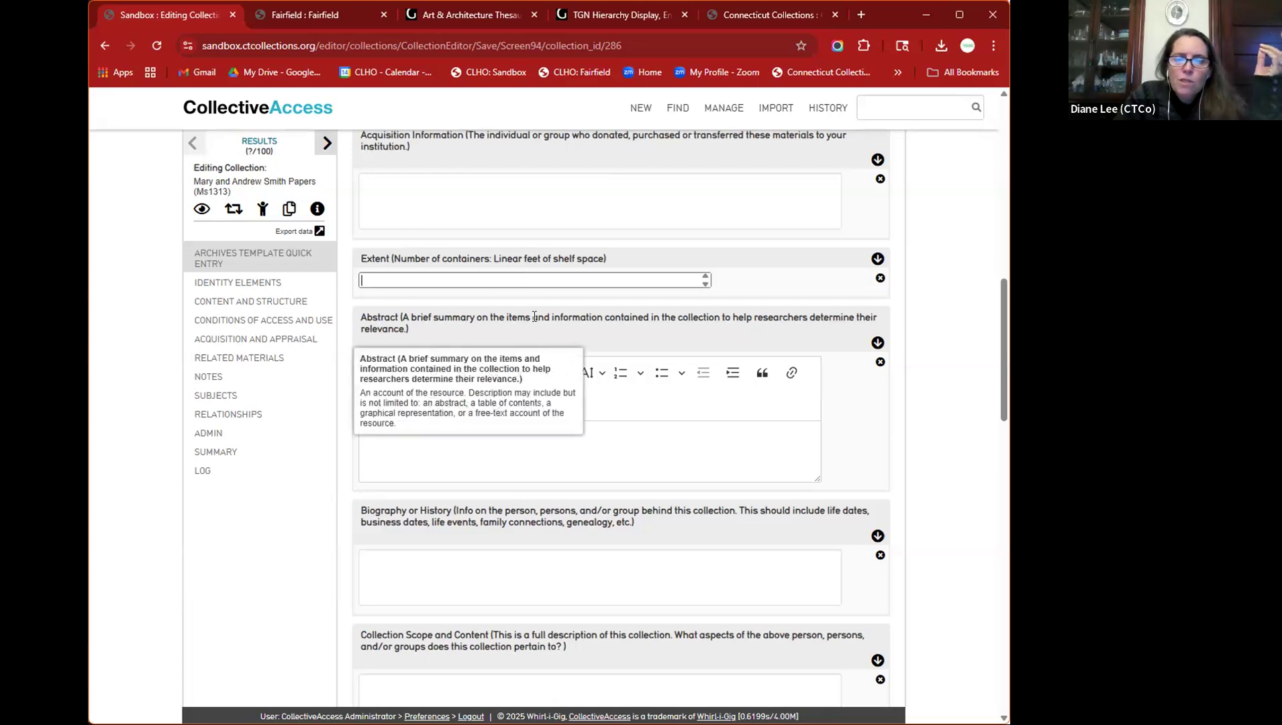
- Examine the Biography or History, Collection Scope and Content, Arrangement and Location in hierarchy sections
scroll(529, 315, down, 2)
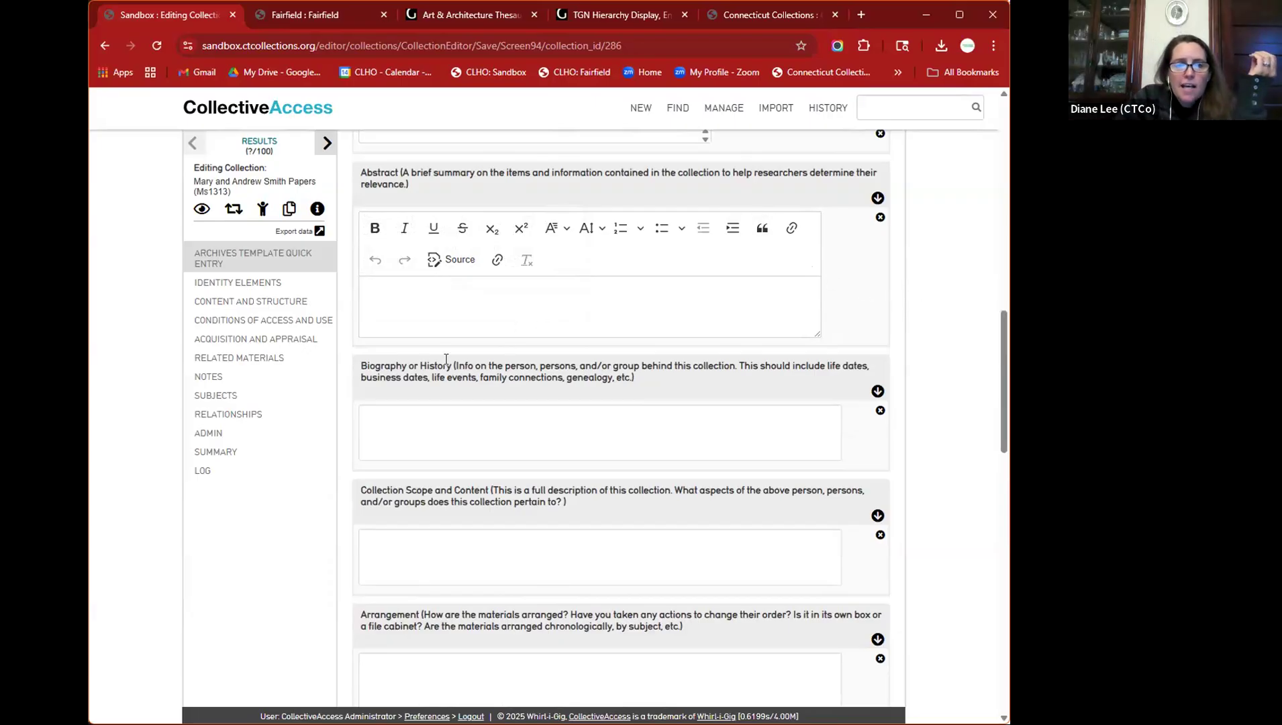
mouse_move(445, 373)
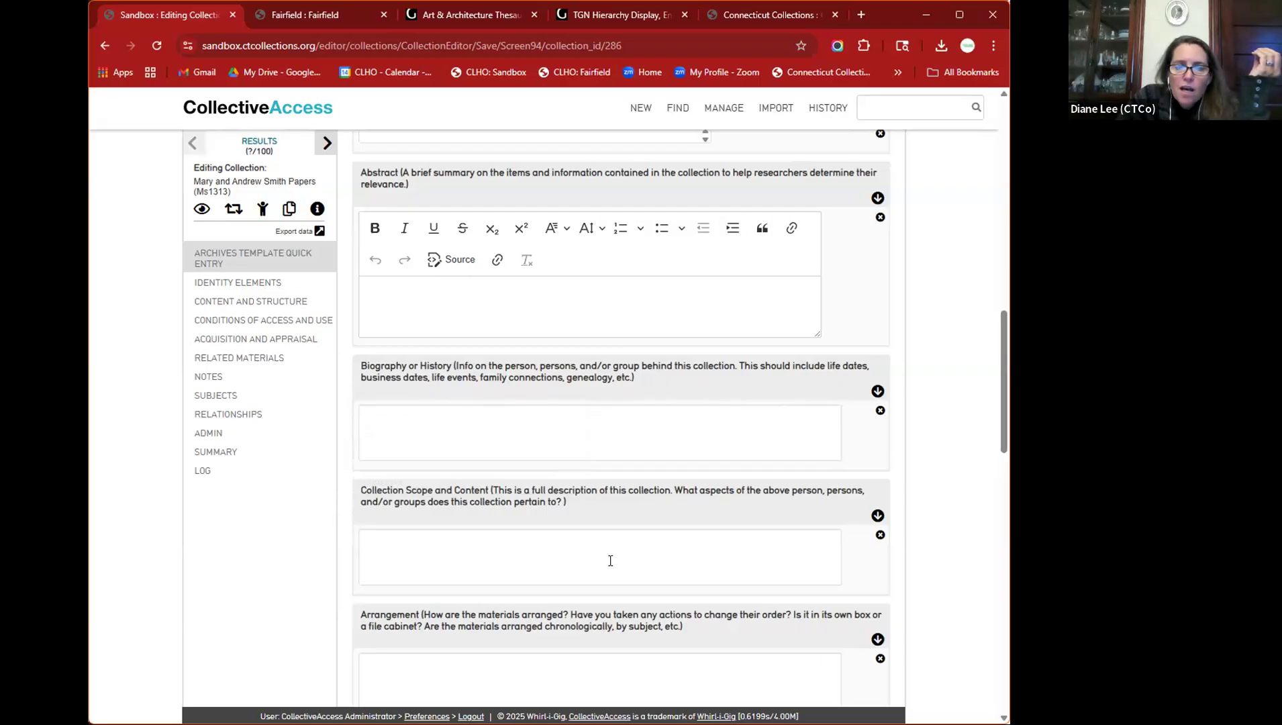
click(669, 544)
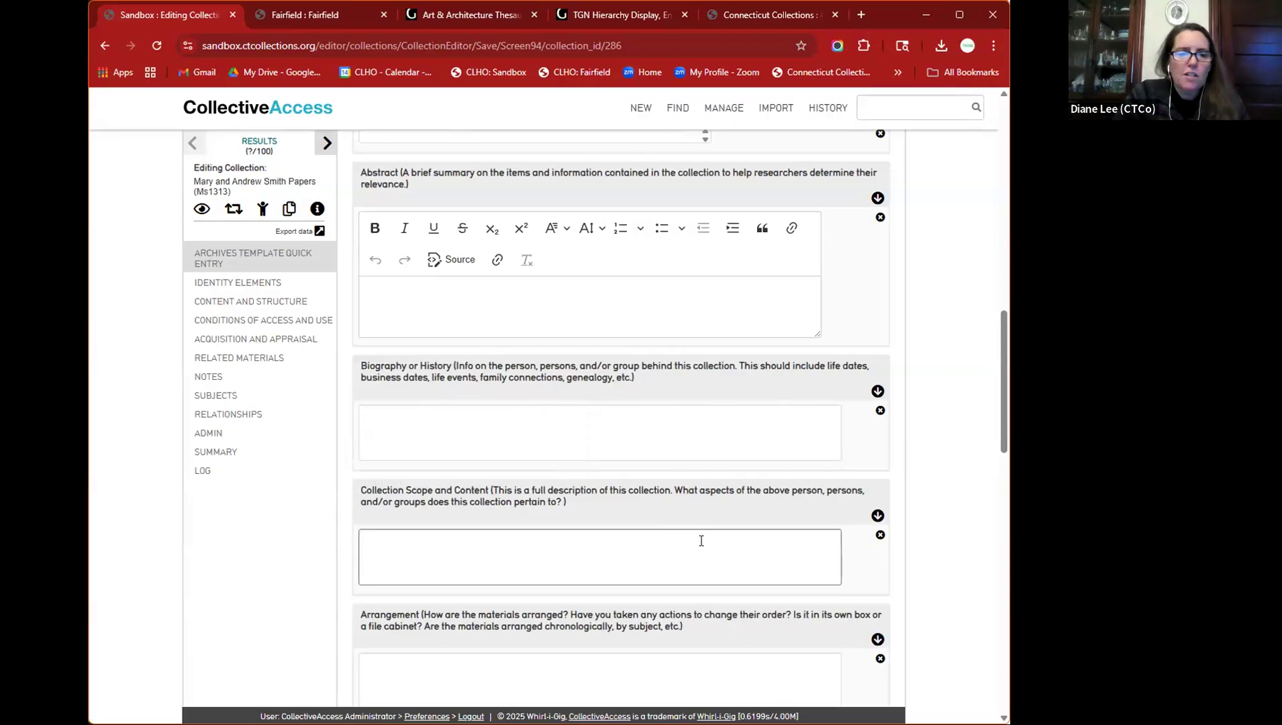
click(424, 659)
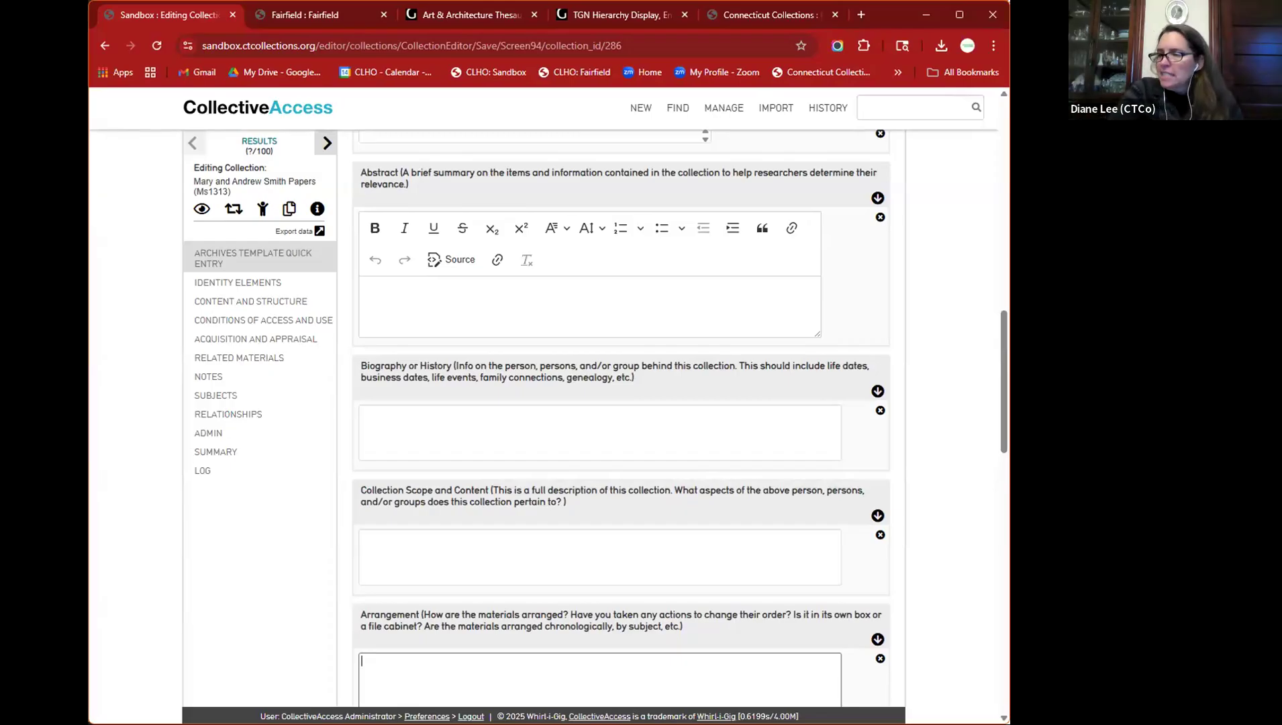
key(alt+Tab)
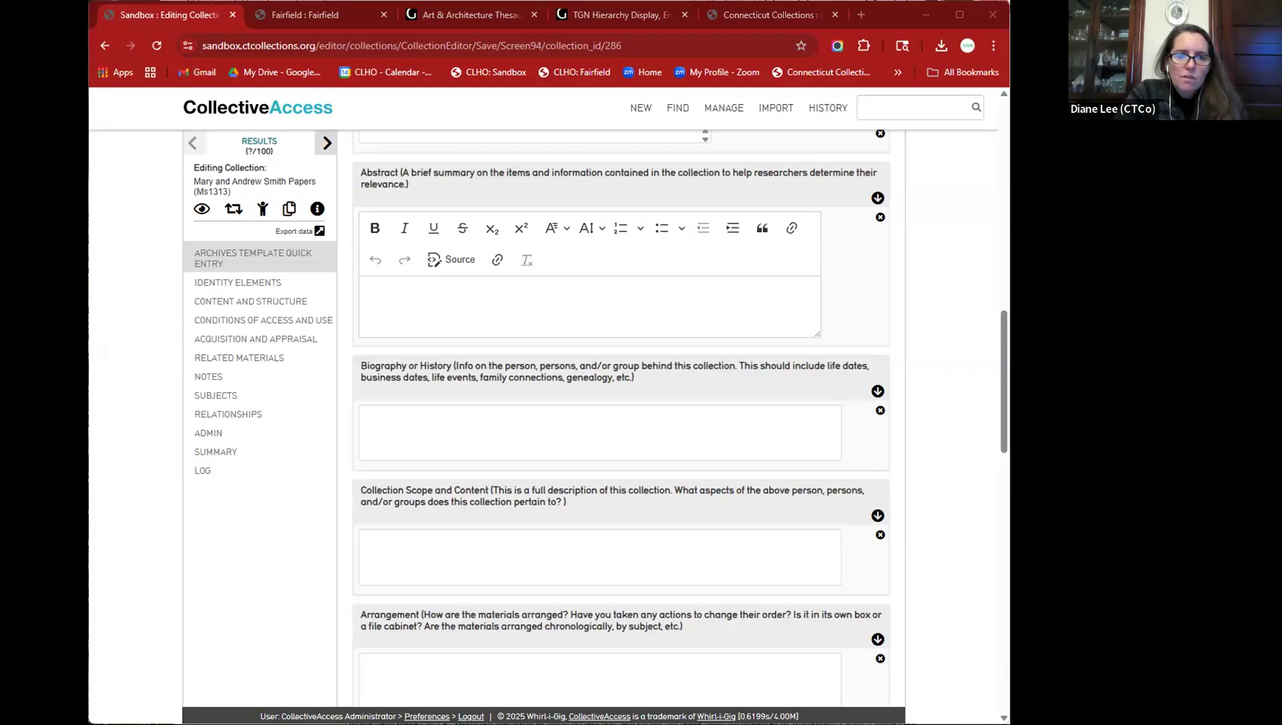
scroll(272, 567, down, 3)
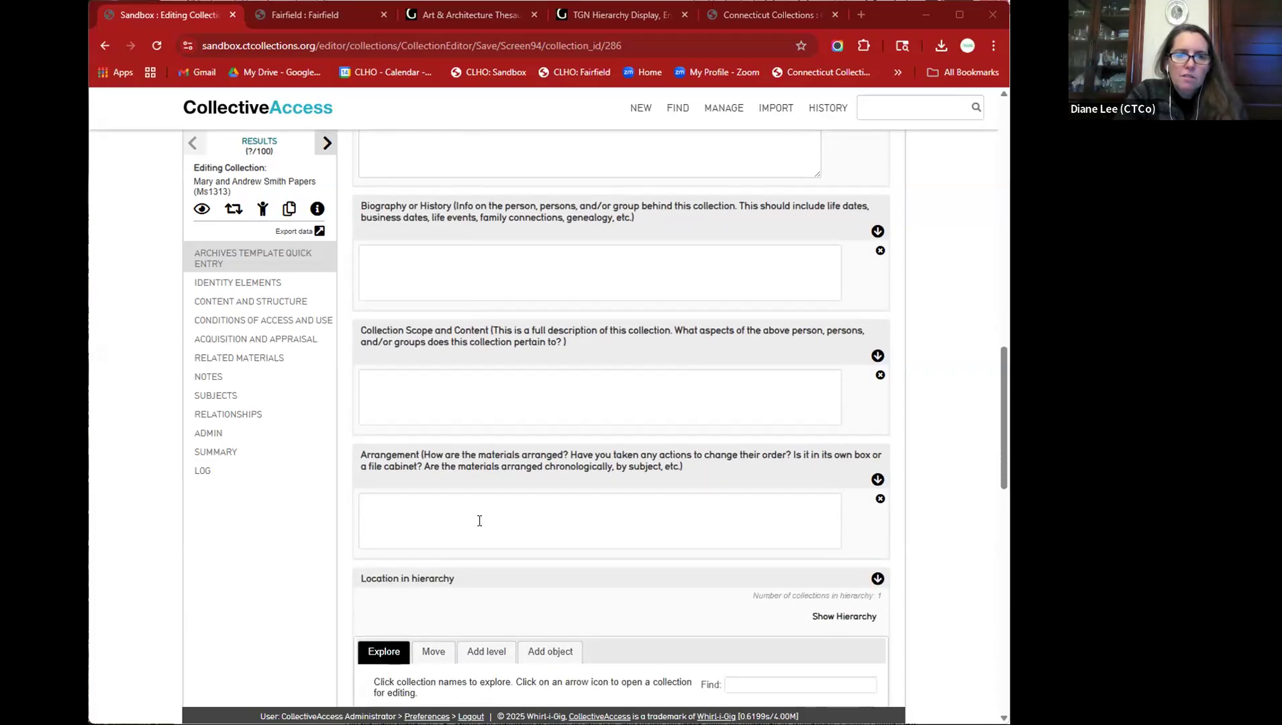
click(611, 512)
scroll(612, 515, down, 5)
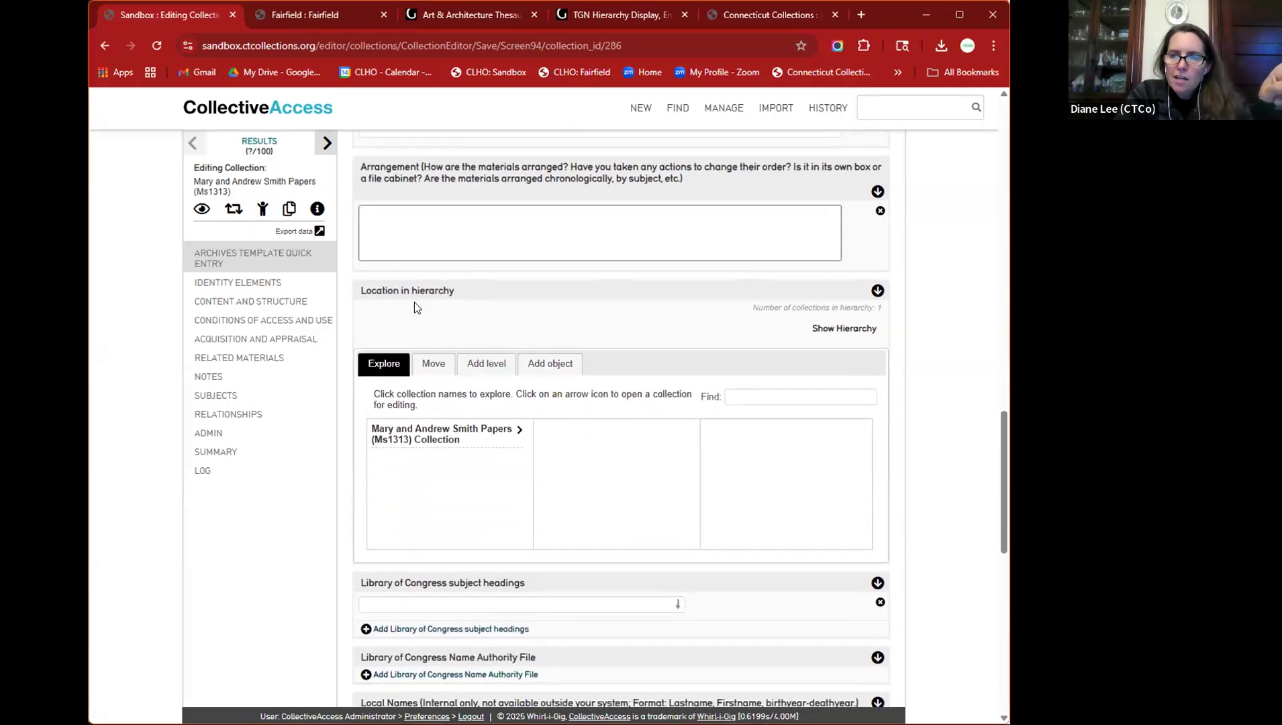
- Add an empty Library of Congress Name Authority File entry to the collection record
scroll(421, 303, down, 4)
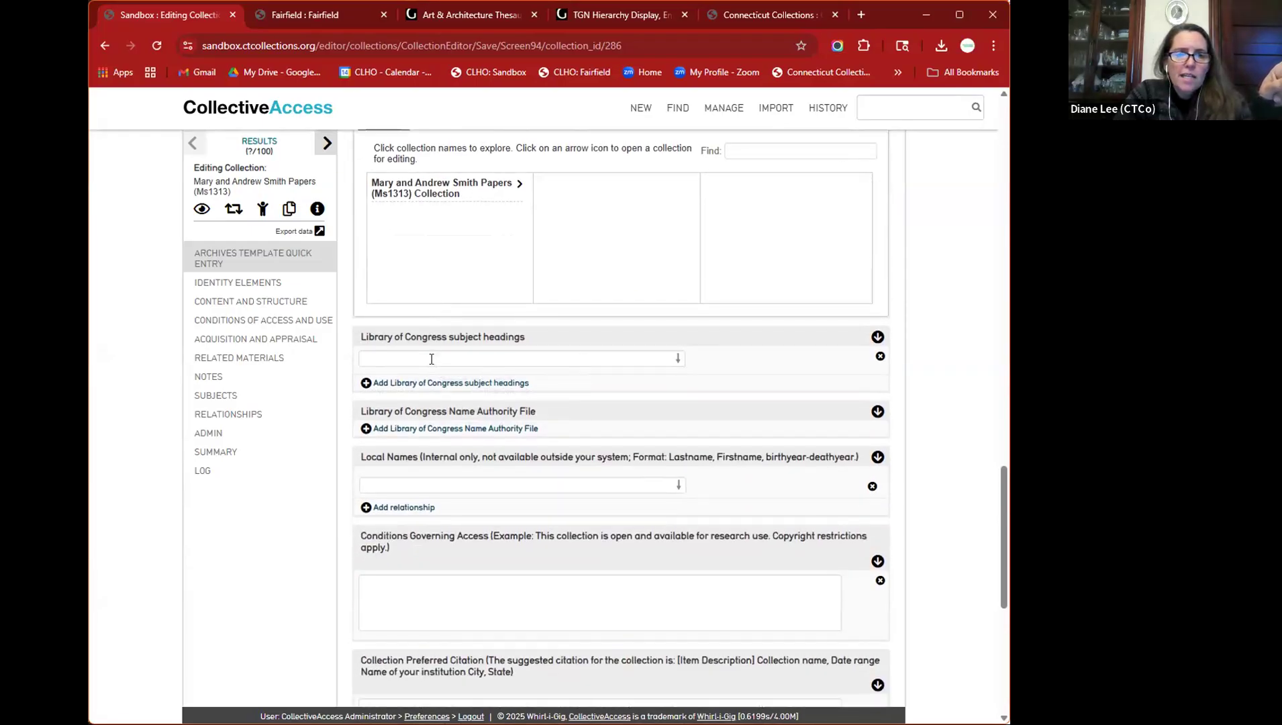
scroll(431, 348, down, 1)
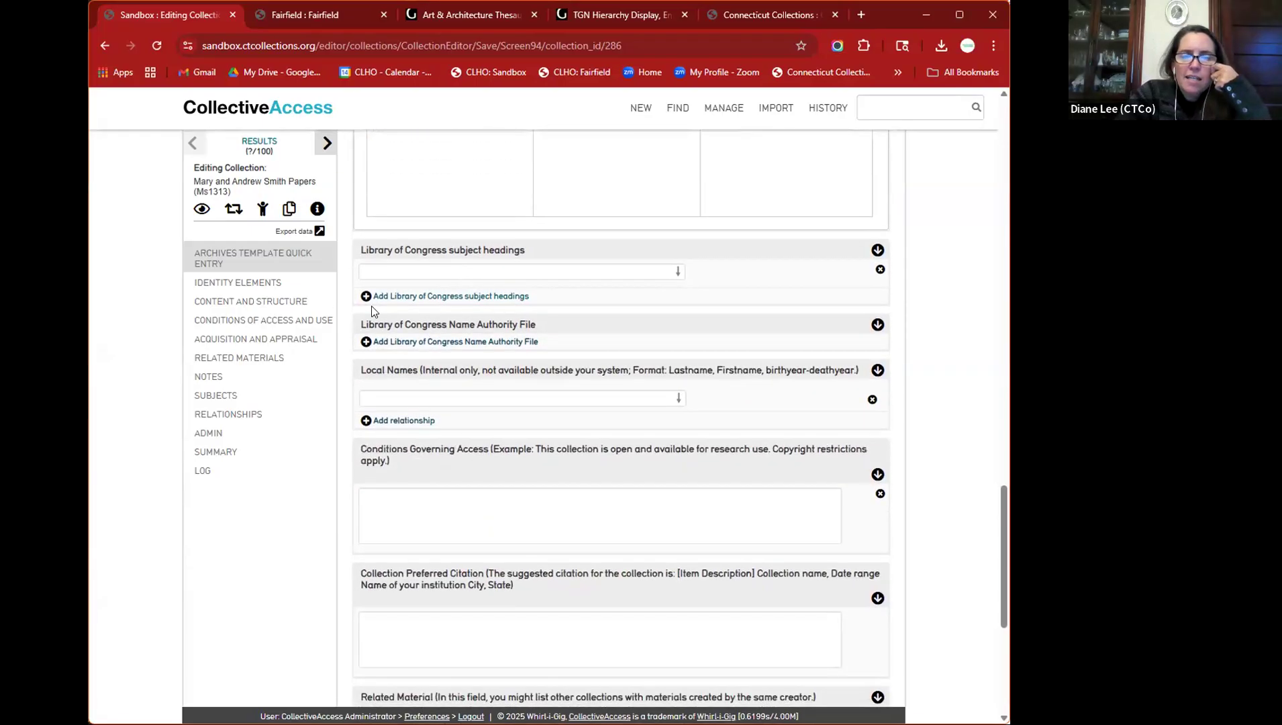
mouse_move(406, 327)
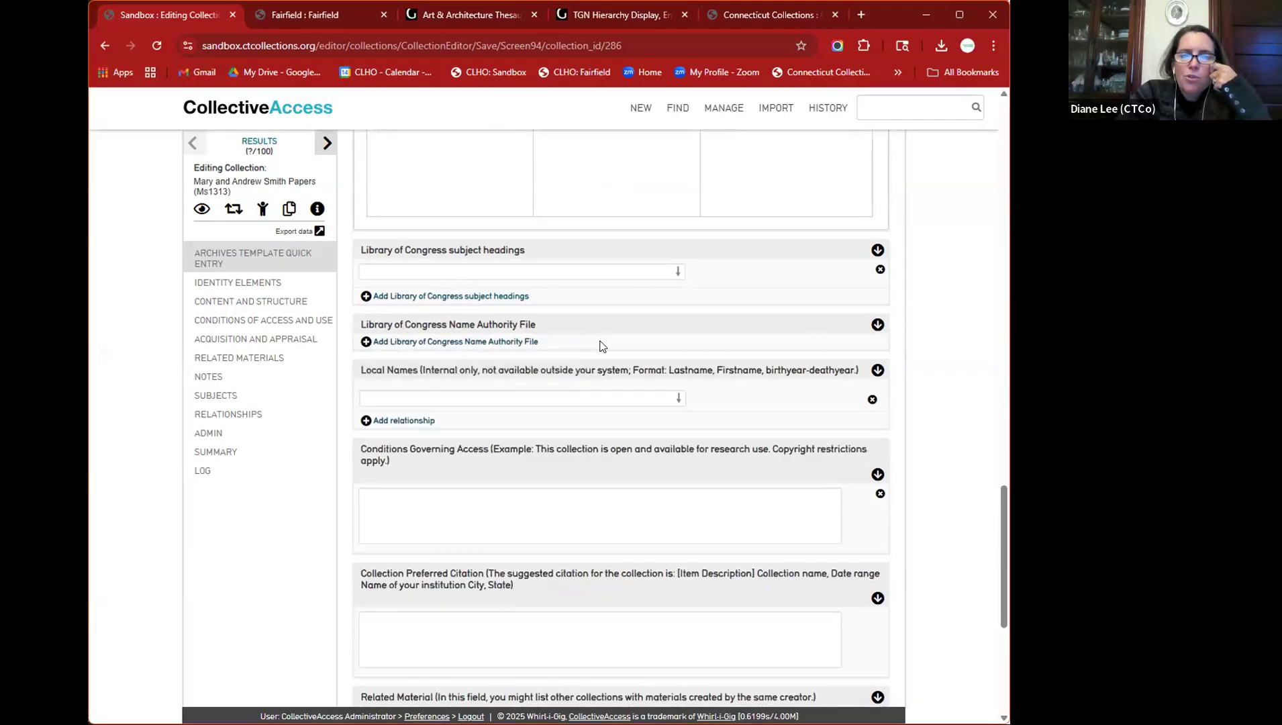
click(602, 344)
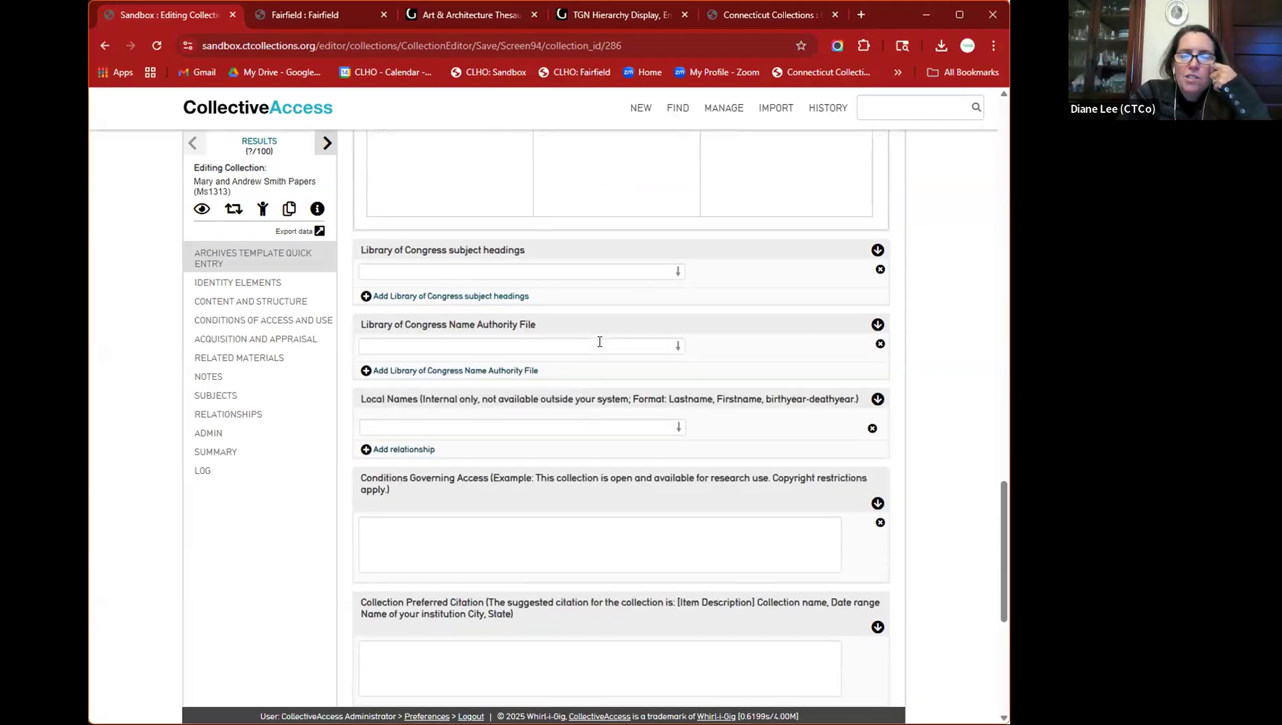
- Search the Library of Congress subject headings for "civil war" and look through the suggested headings
click(596, 268)
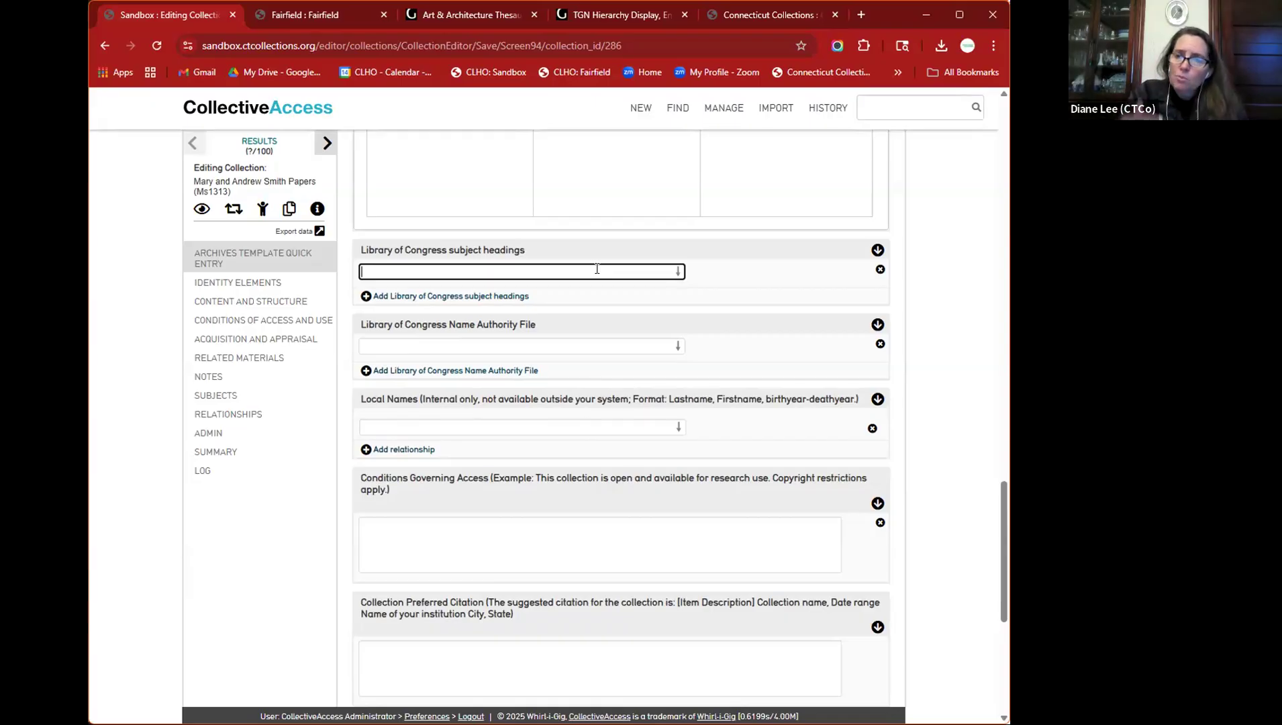
text(civil)
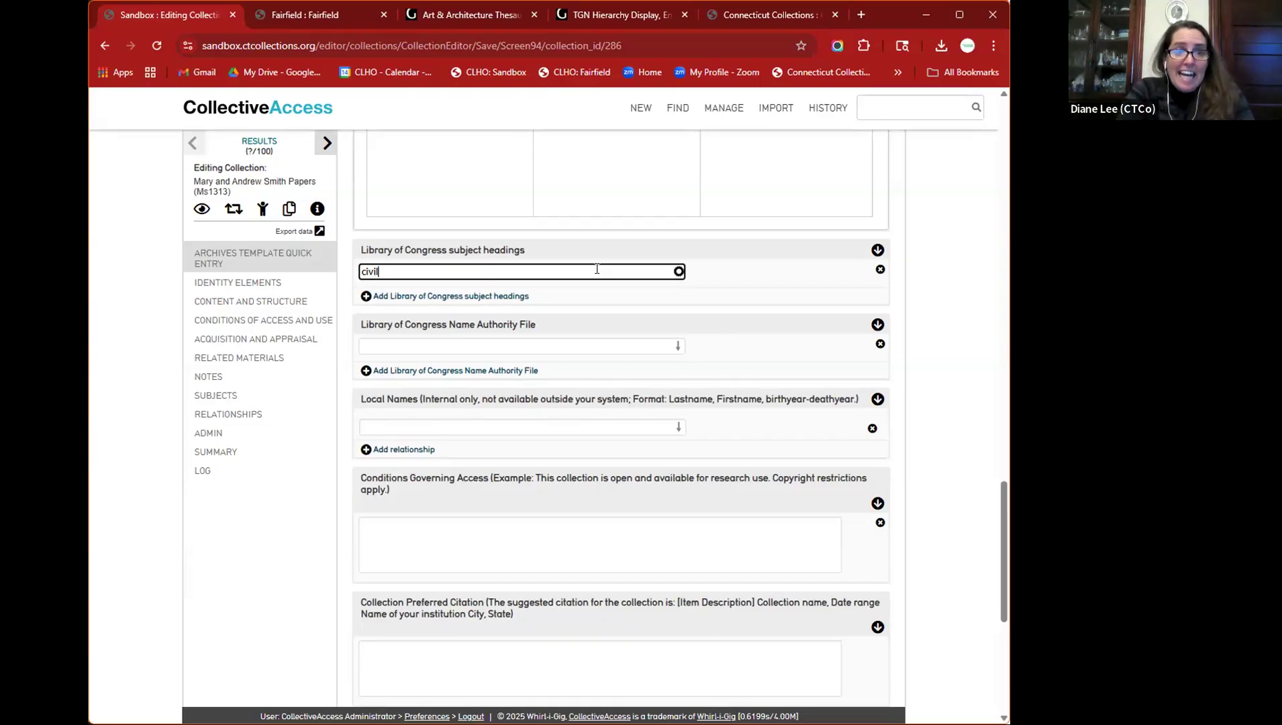
text( war)
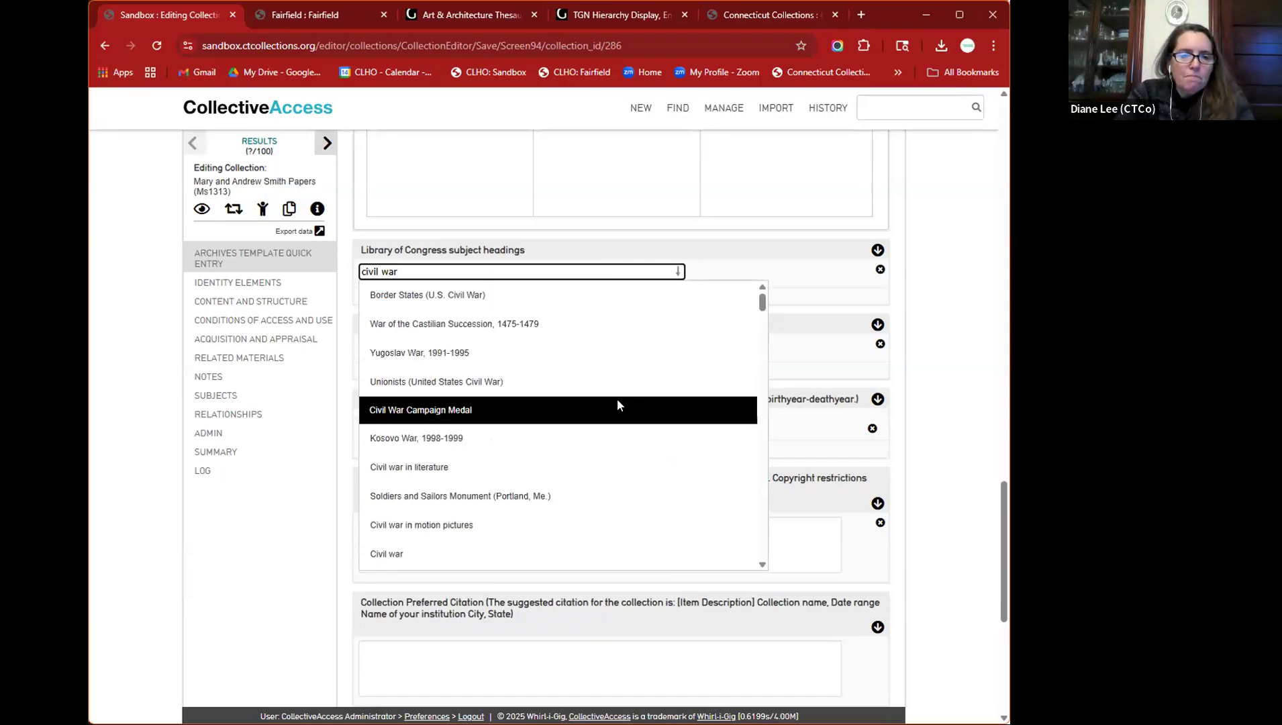
scroll(617, 399, down, 1)
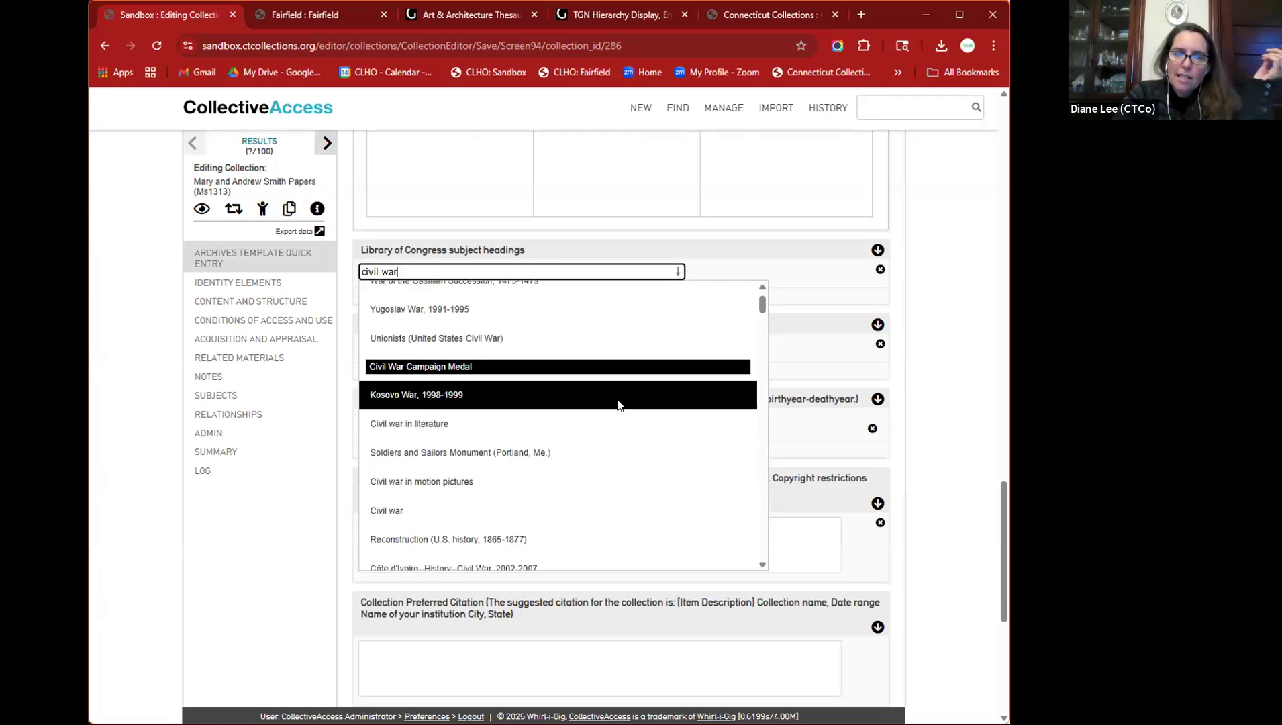
scroll(617, 401, down, 1)
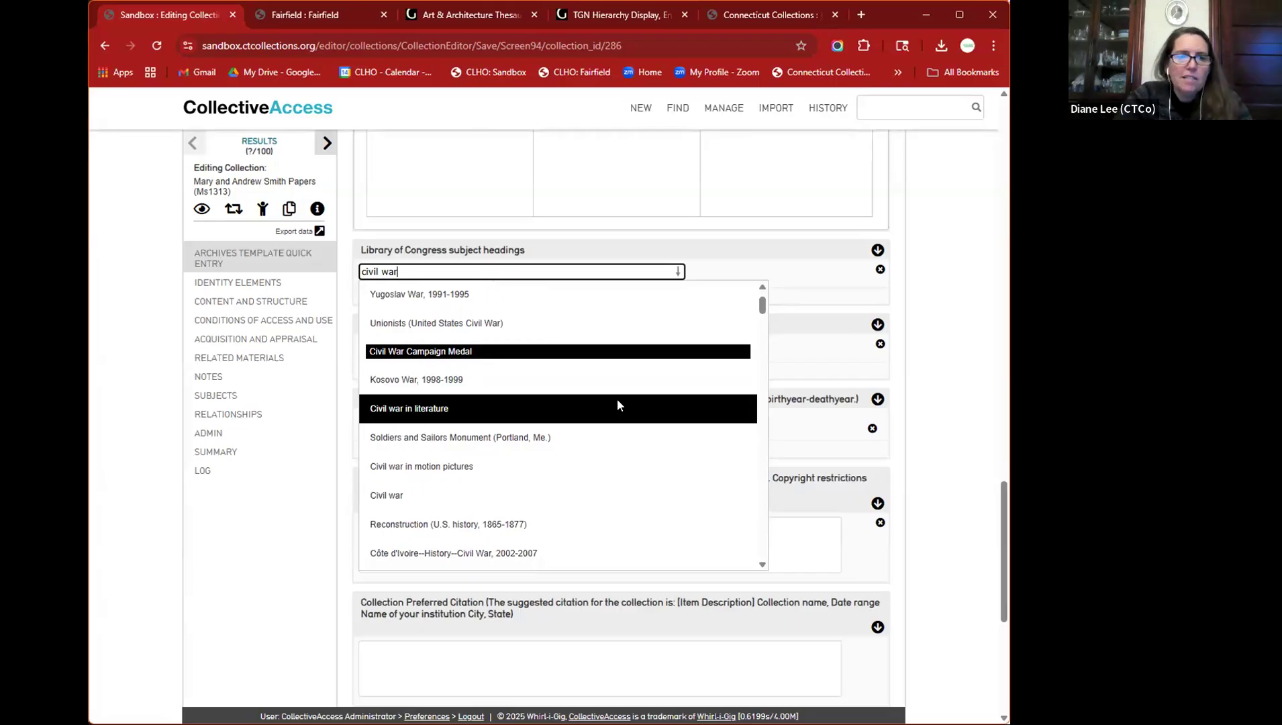
scroll(618, 404, down, 2)
scroll(617, 404, down, 5)
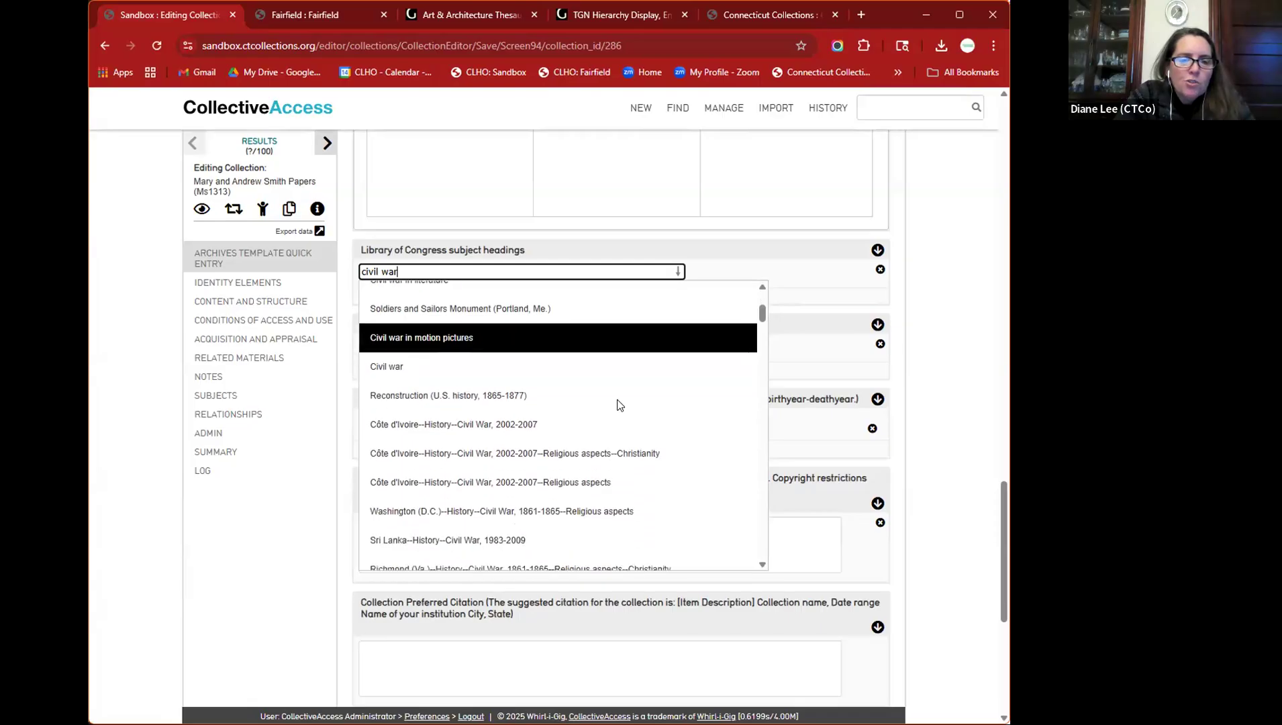
scroll(618, 404, down, 3)
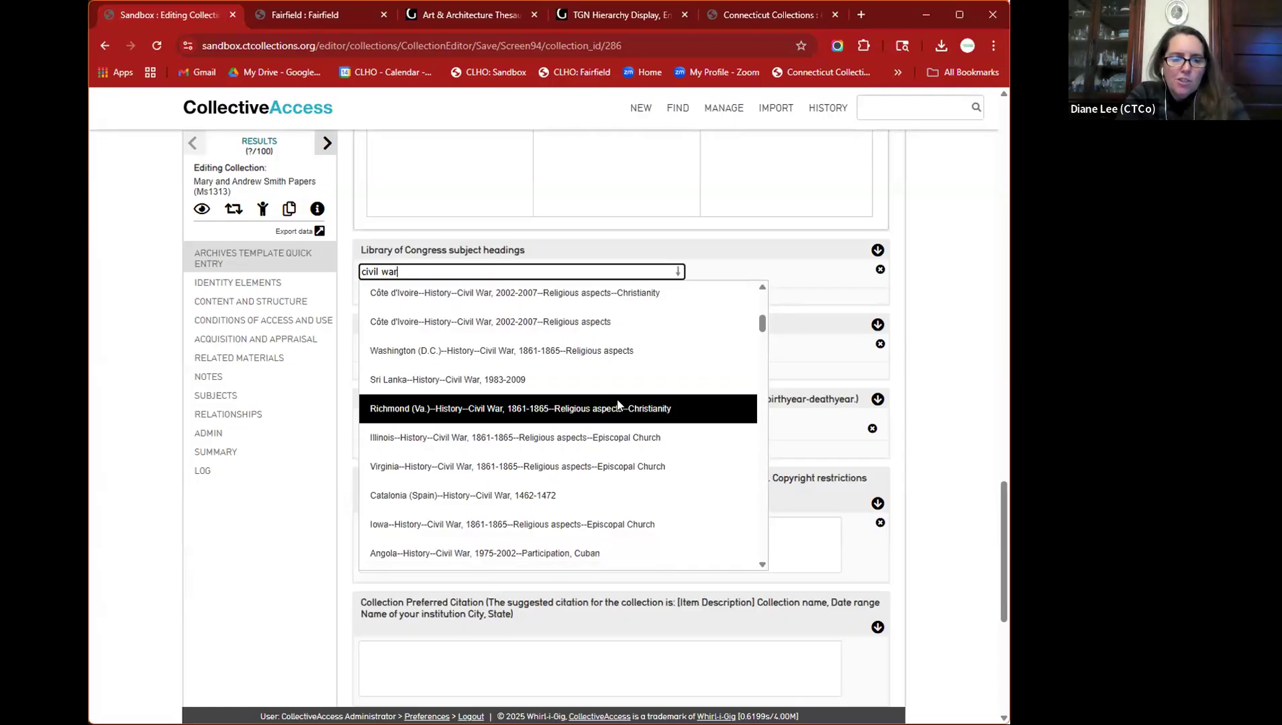
- Narrow the Library of Congress subject heading search to "civil war, 1861-1865"
text(194)
key(BackSpace)
key(BackSpace)
text(8)
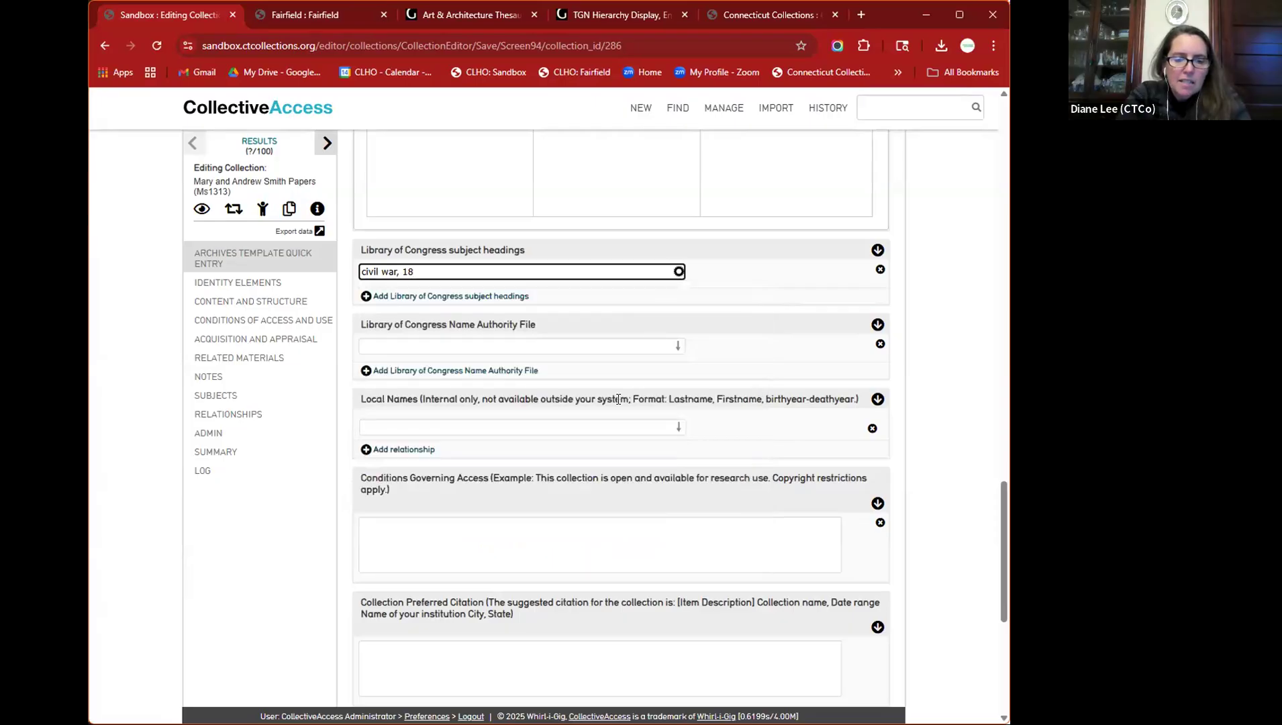
text(61-18)
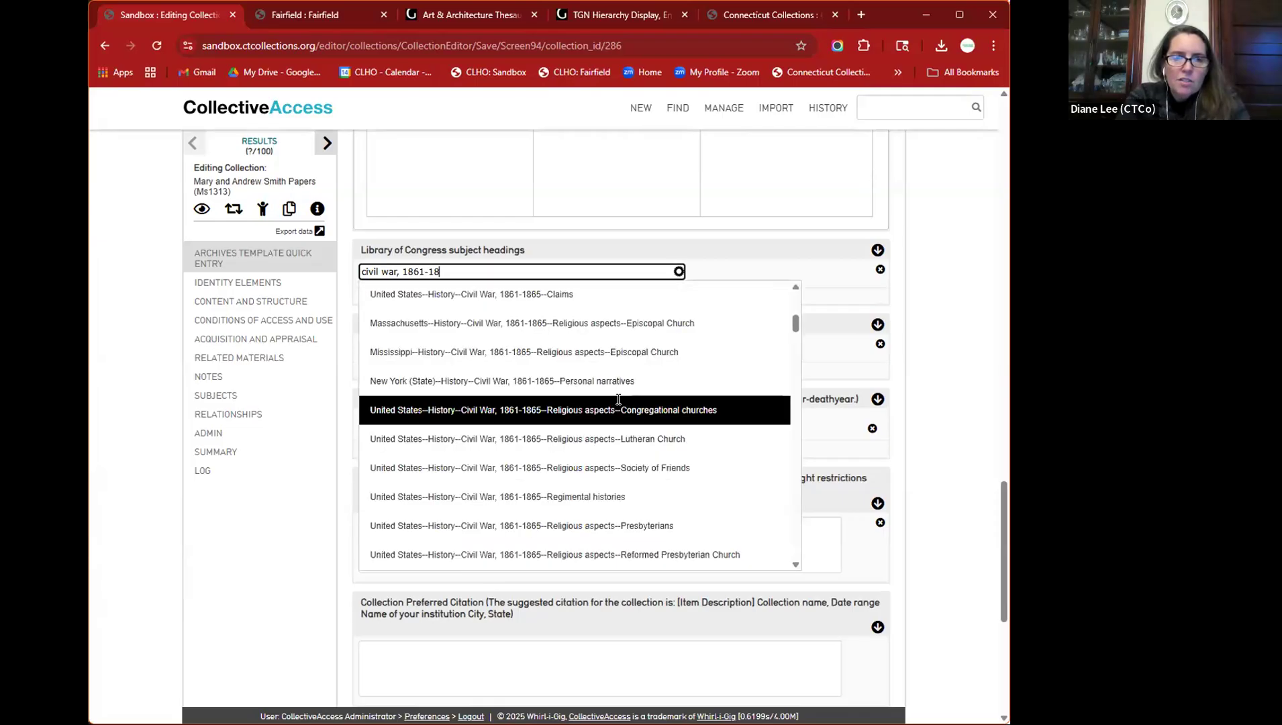
text(65)
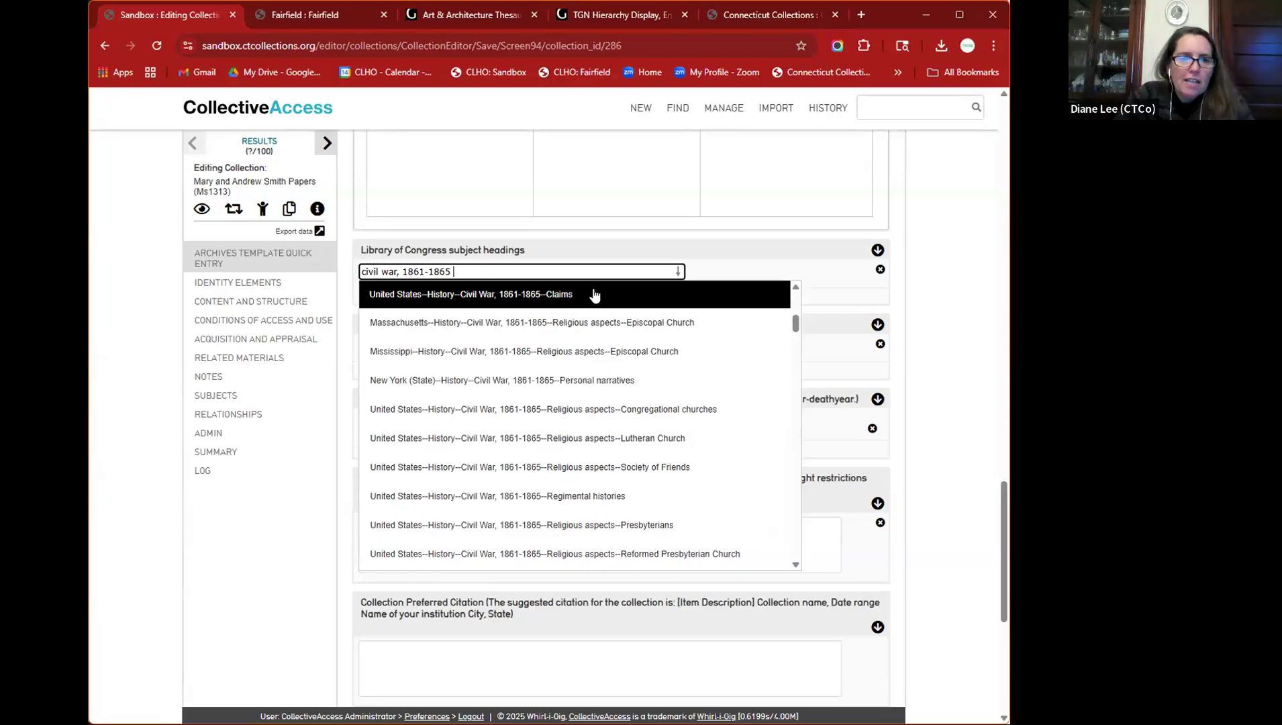
- Look through the suggested 1861-1865 Civil War headings for one covering the United States in general
scroll(594, 296, down, 3)
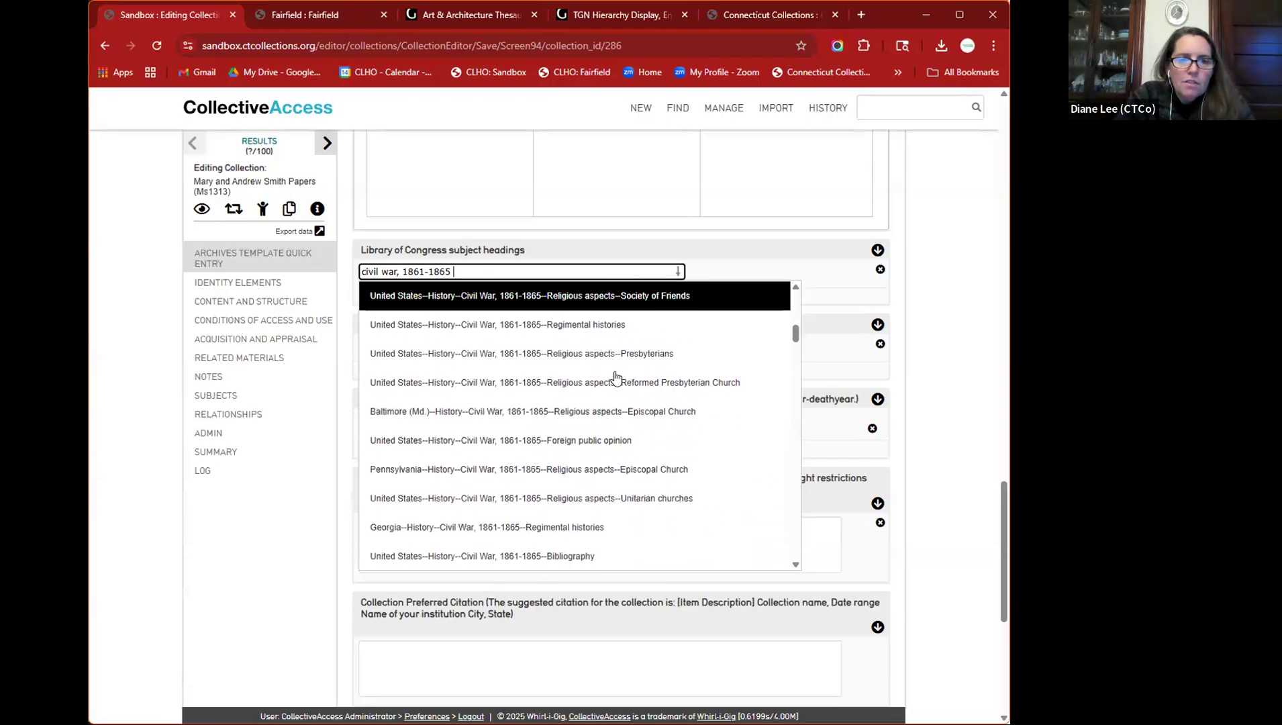
scroll(615, 389, down, 4)
scroll(615, 396, down, 4)
scroll(615, 396, down, 4)
scroll(574, 384, down, 2)
scroll(573, 384, down, 6)
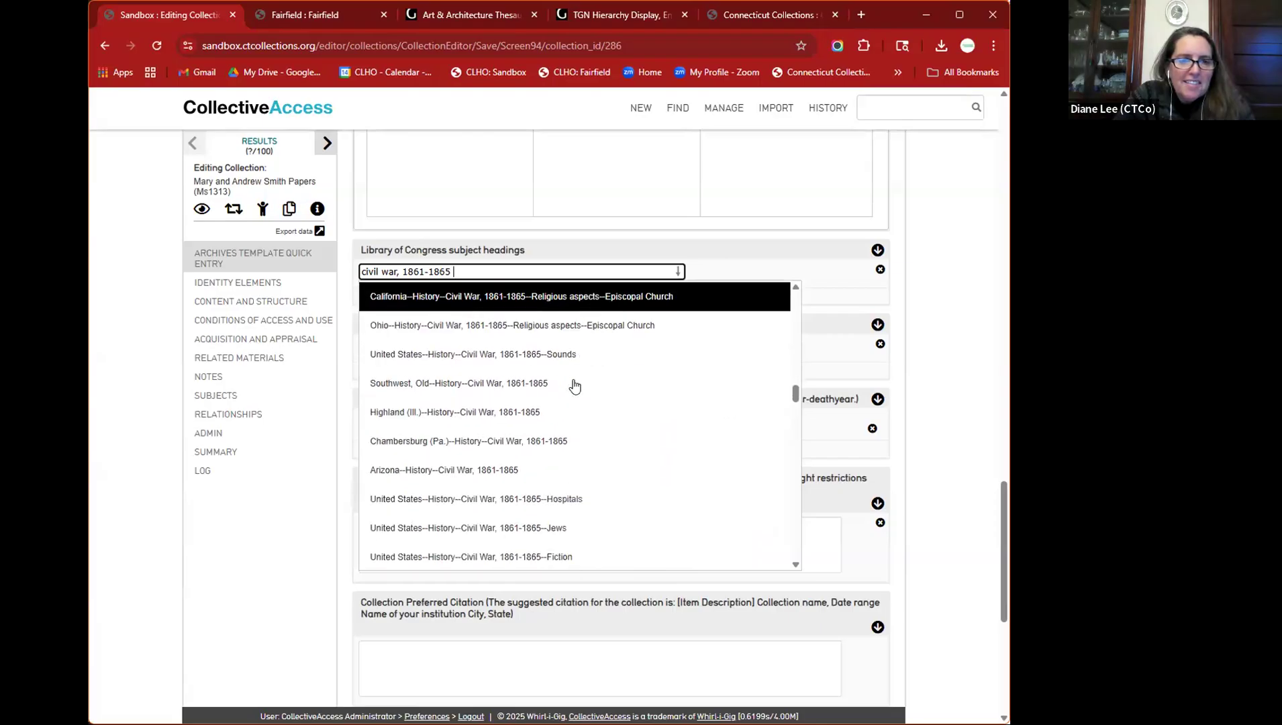
scroll(574, 384, down, 1)
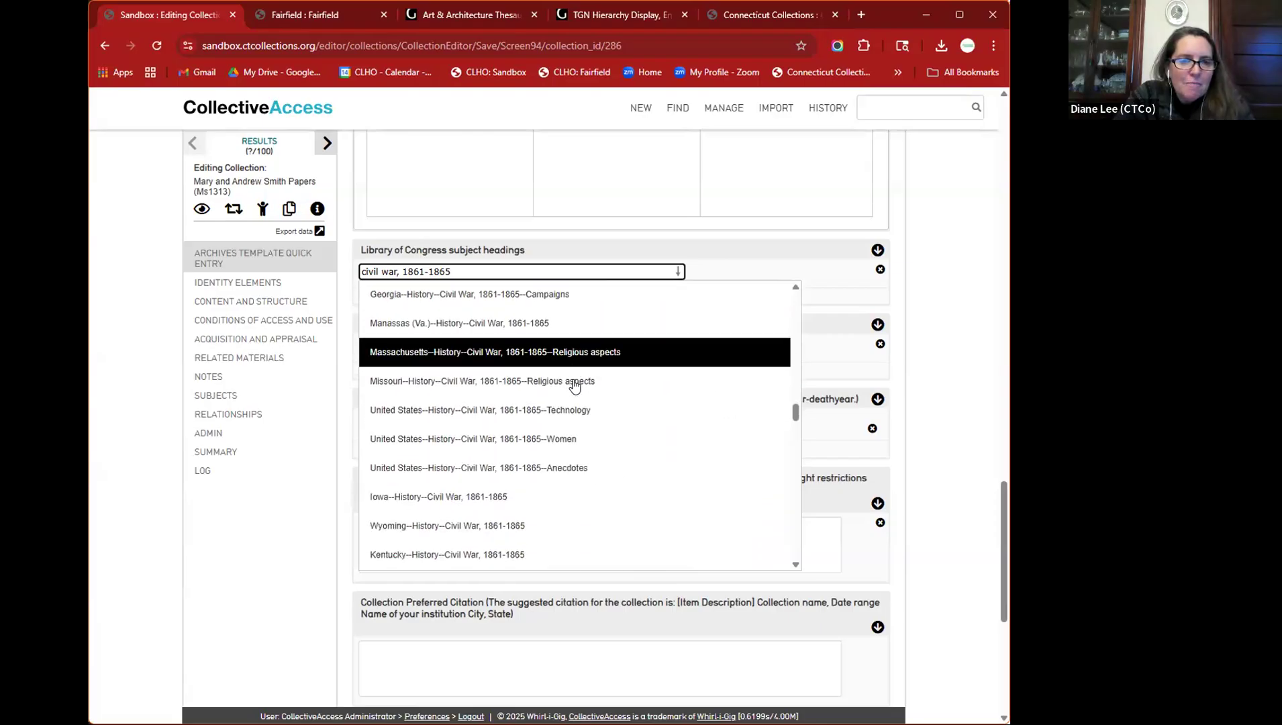
scroll(574, 384, down, 2)
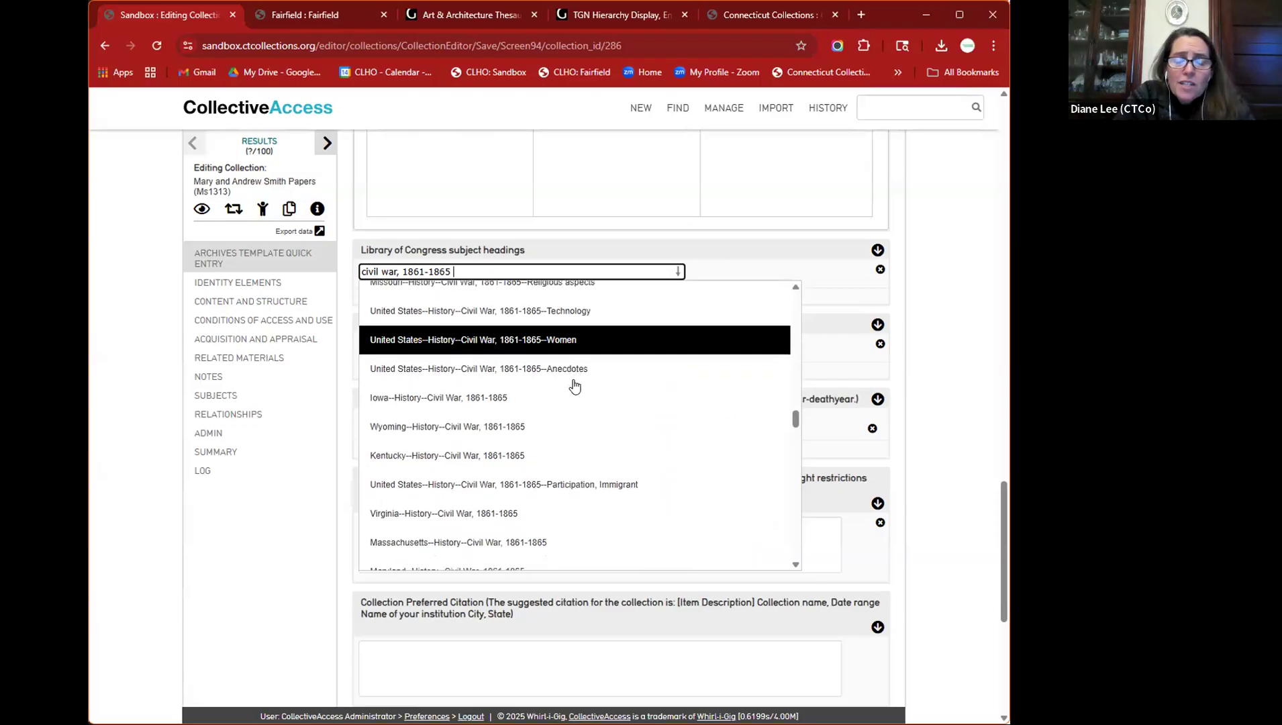
scroll(574, 385, down, 6)
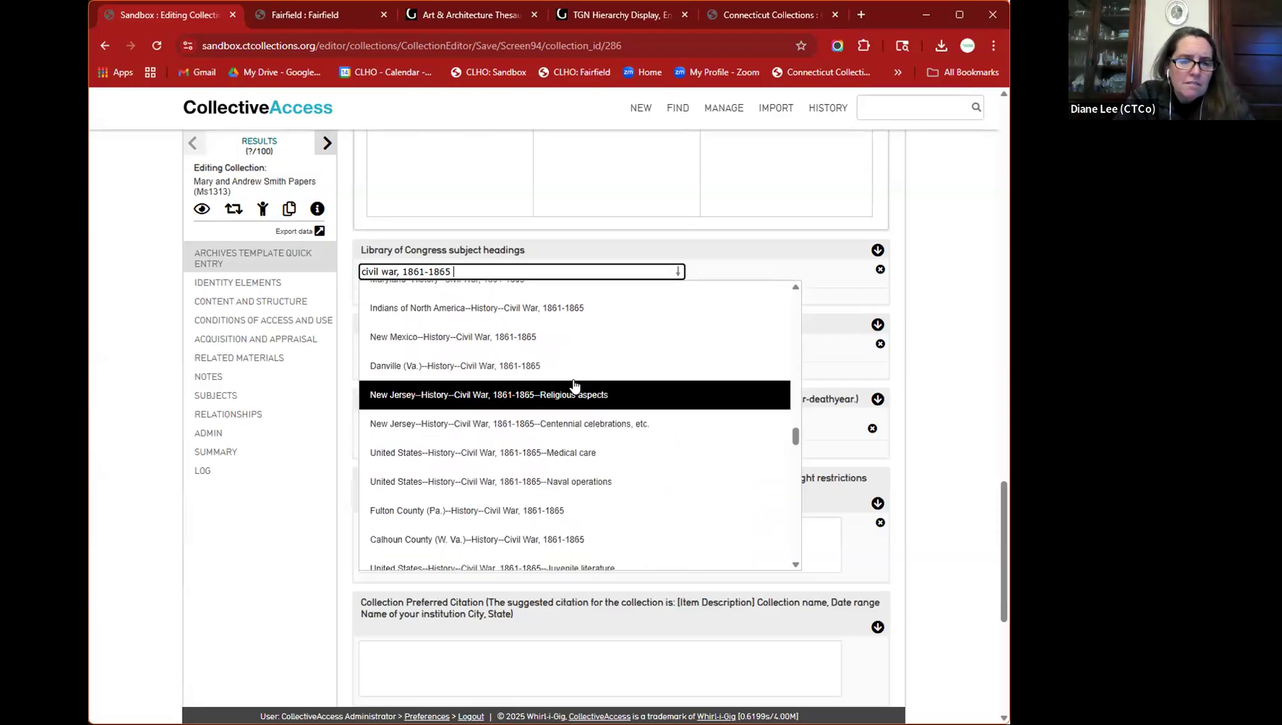
scroll(574, 385, down, 3)
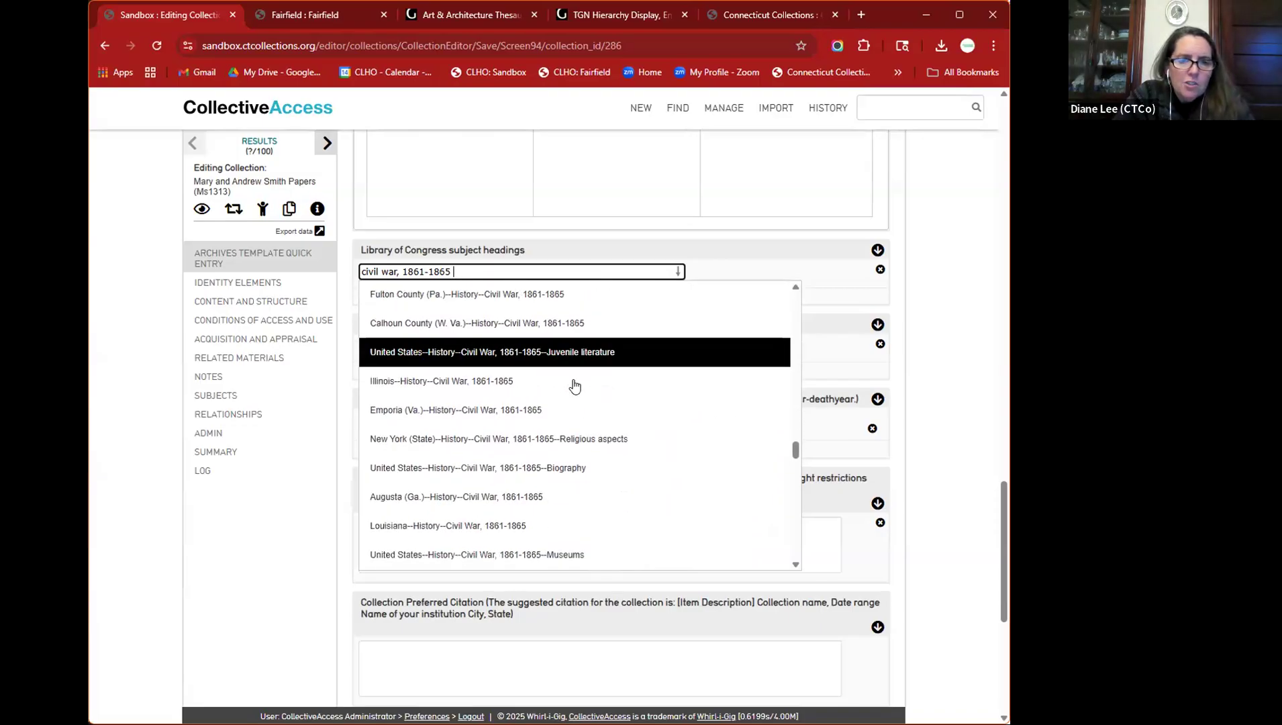
scroll(574, 384, down, 3)
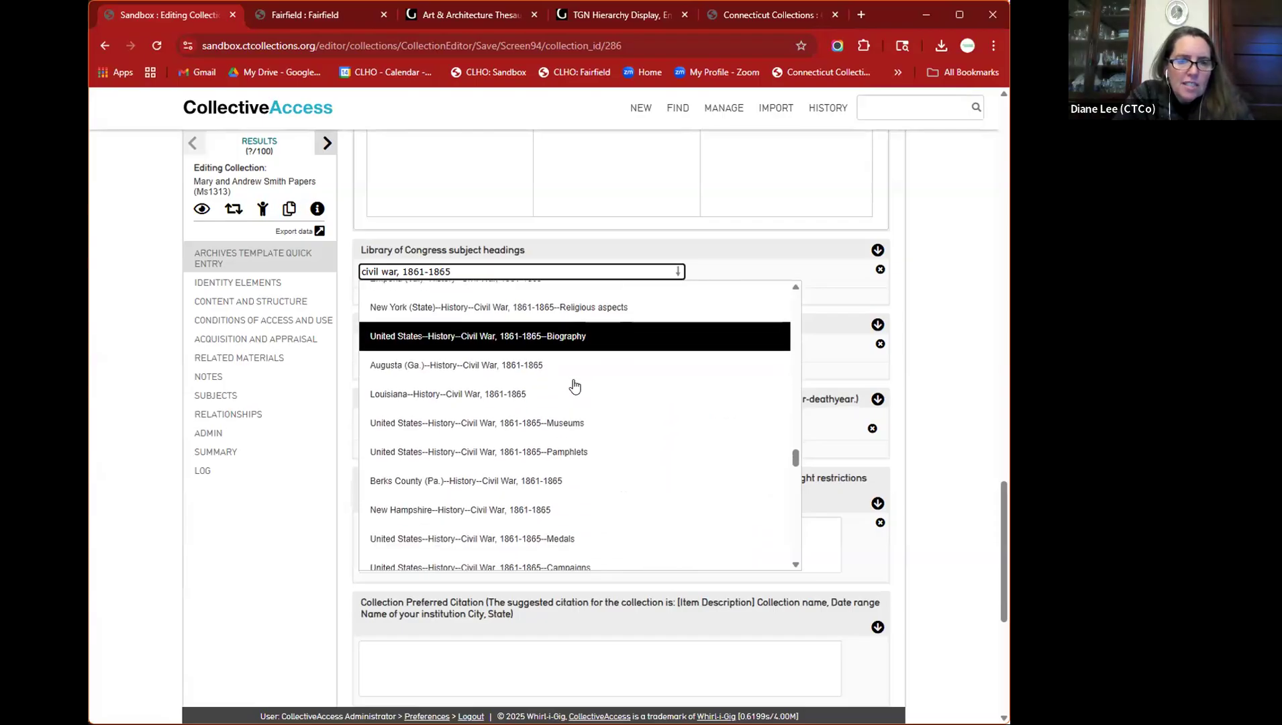
scroll(574, 390, down, 2)
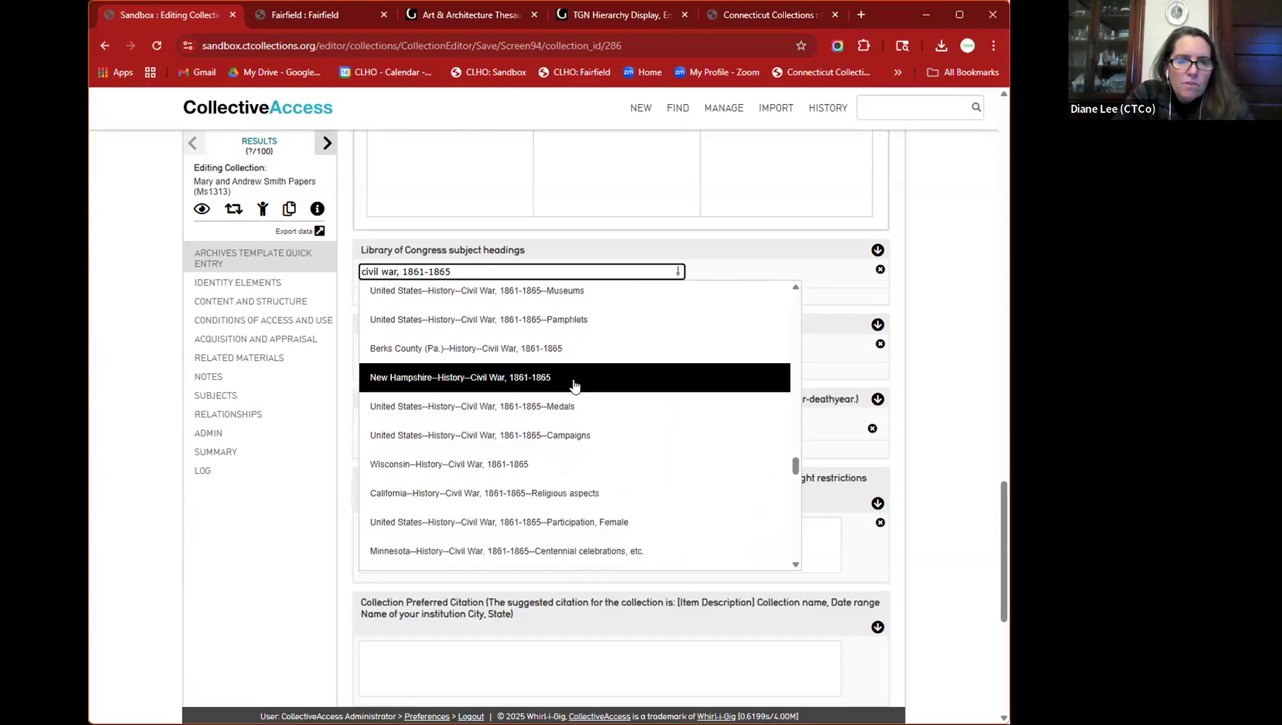
scroll(579, 438, down, 3)
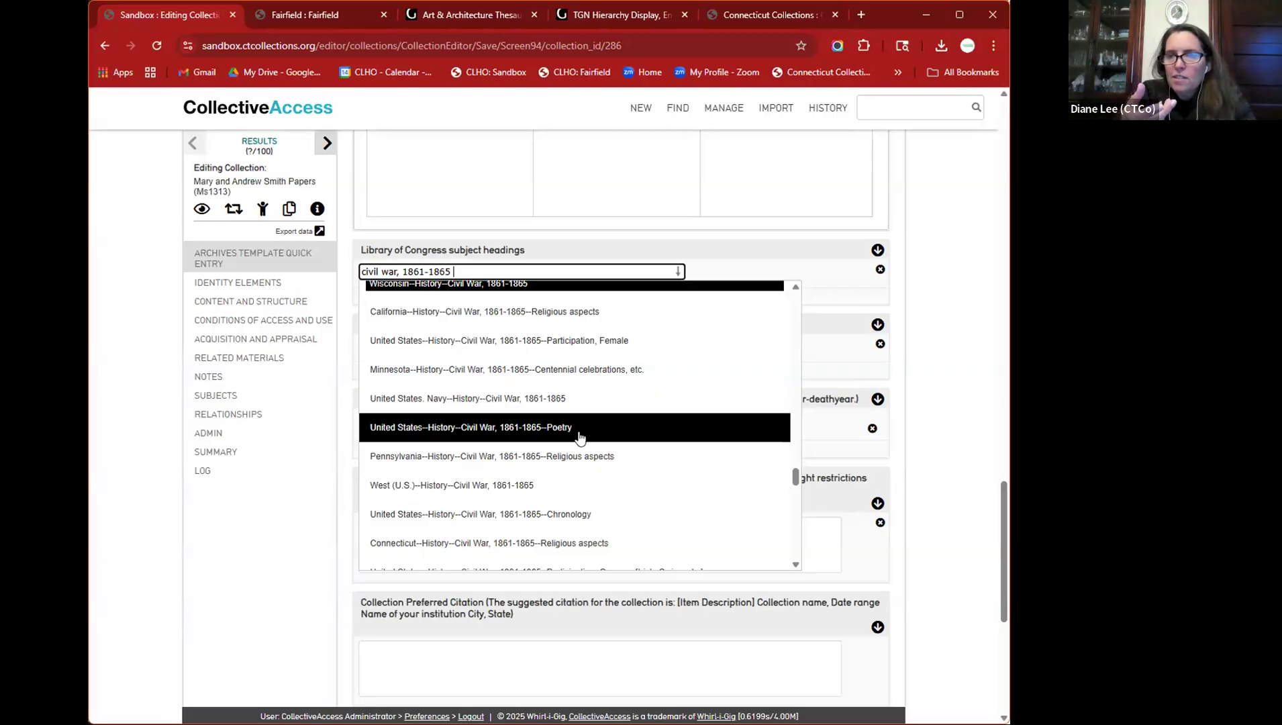
scroll(579, 437, down, 3)
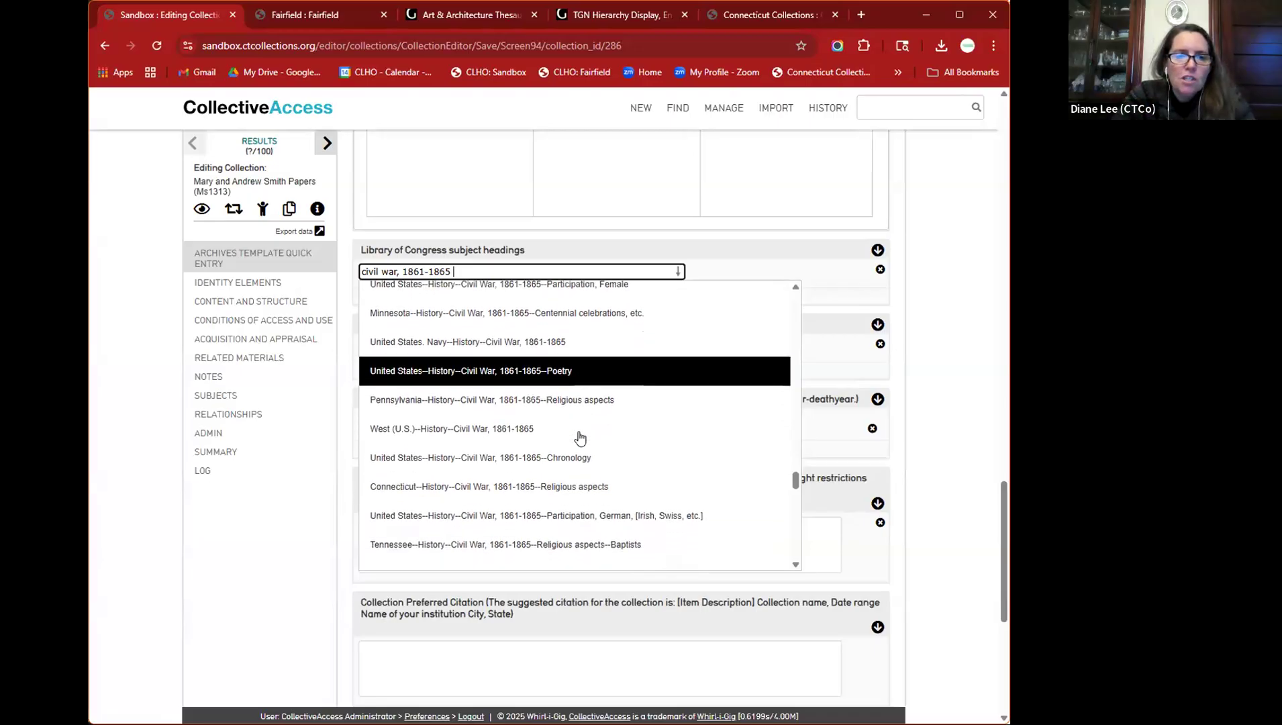
scroll(578, 436, down, 1)
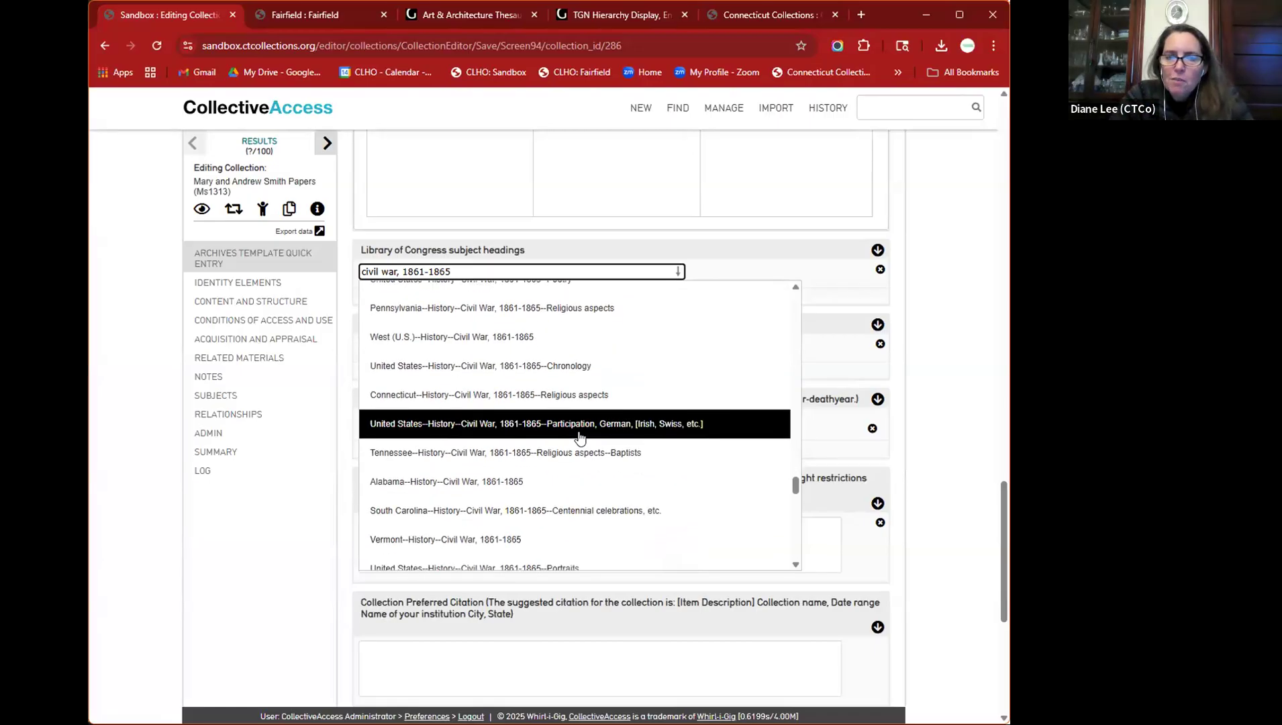
scroll(580, 437, down, 3)
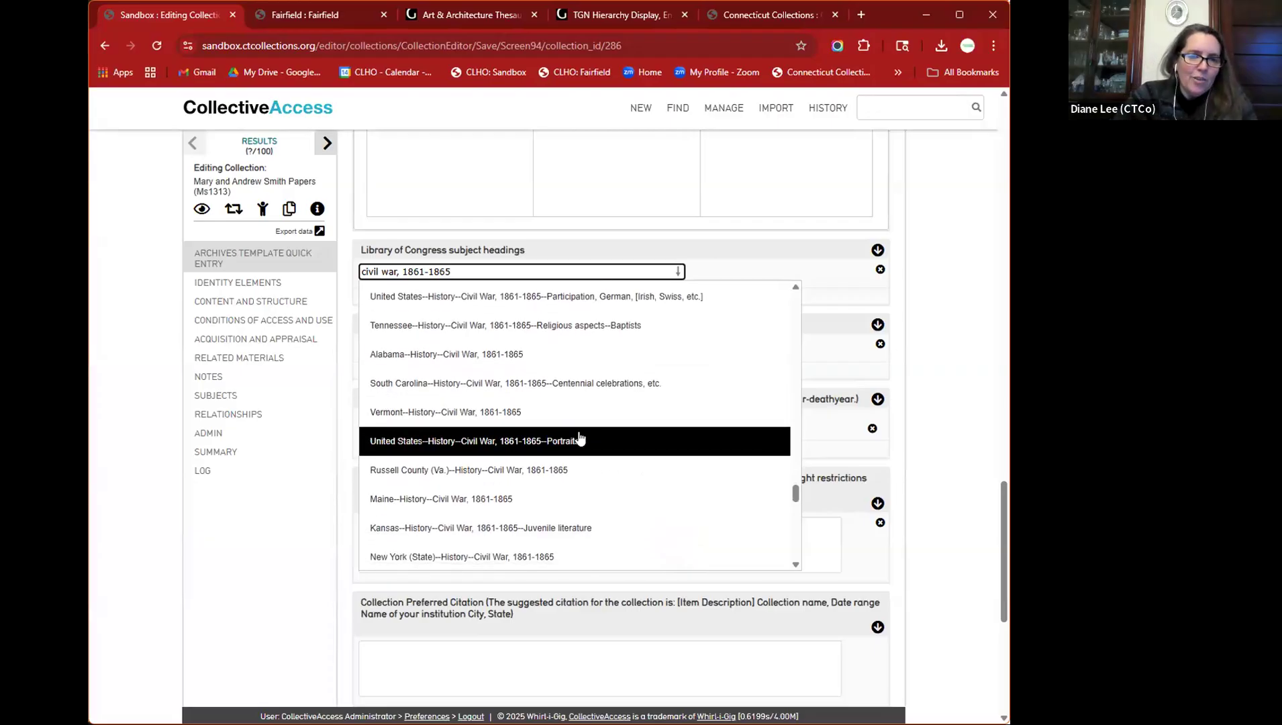
scroll(599, 426, down, 3)
scroll(599, 426, down, 2)
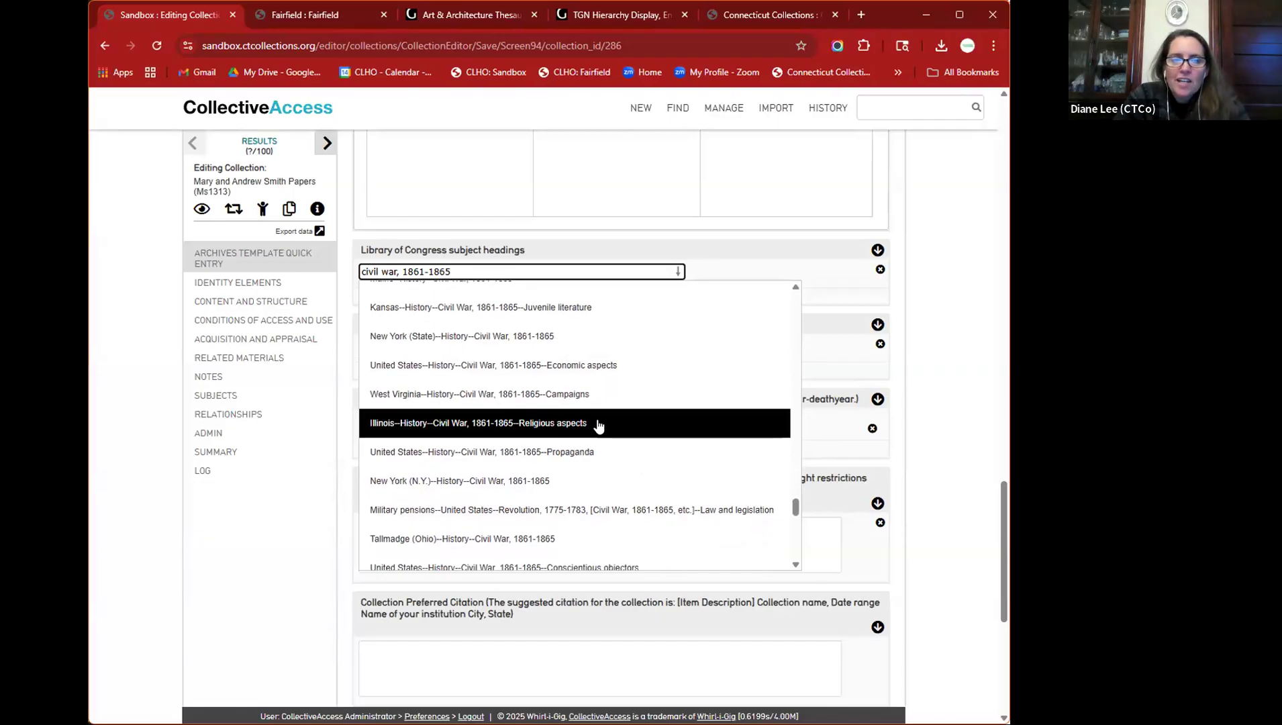
scroll(599, 426, down, 4)
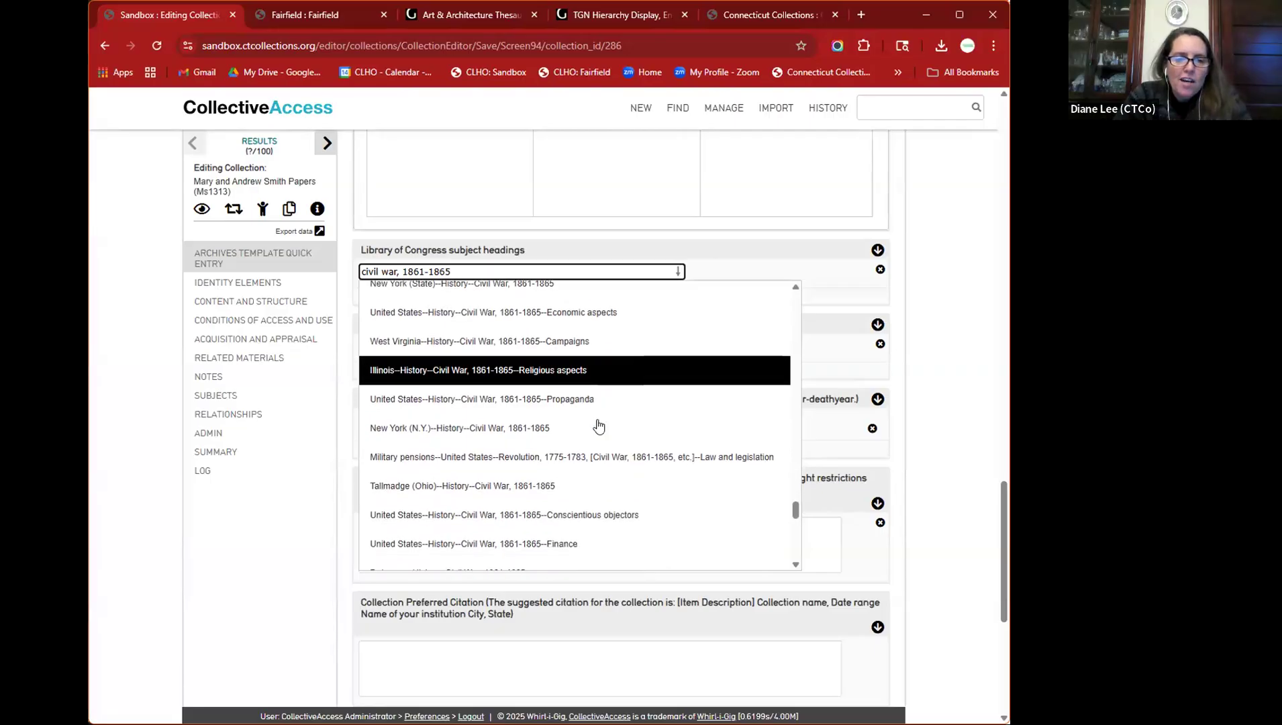
scroll(599, 426, down, 1)
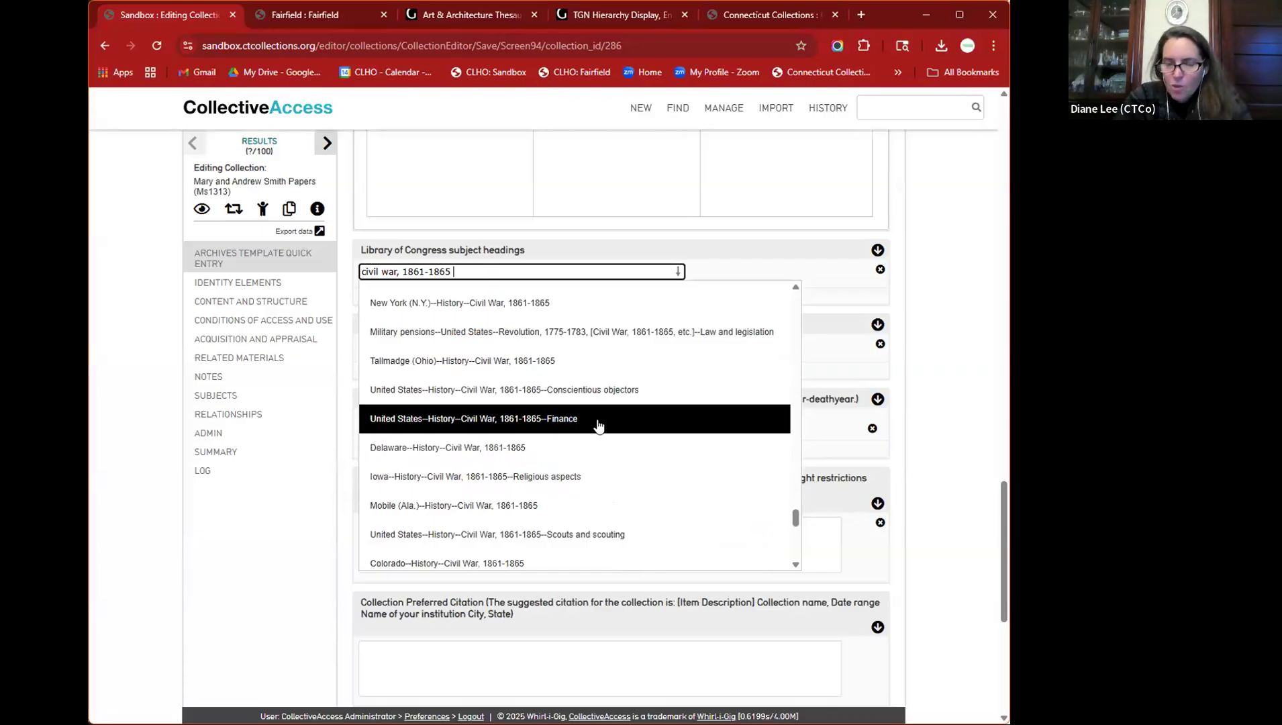
- Search the subject headings for "united states civil war" and choose United States--History--Civil War, 1861-1865
triple_click(361, 272)
text(United states)
text( vic)
text(civil war)
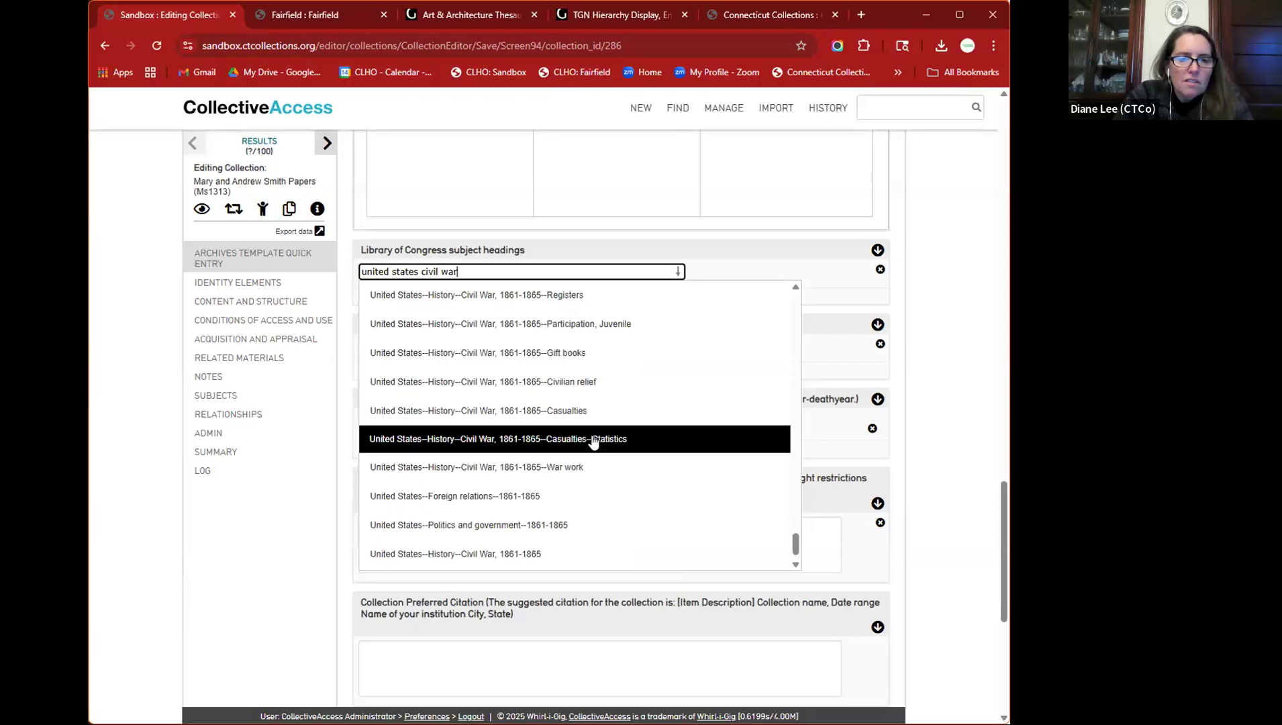
scroll(593, 450, down, 1)
scroll(593, 441, down, 1)
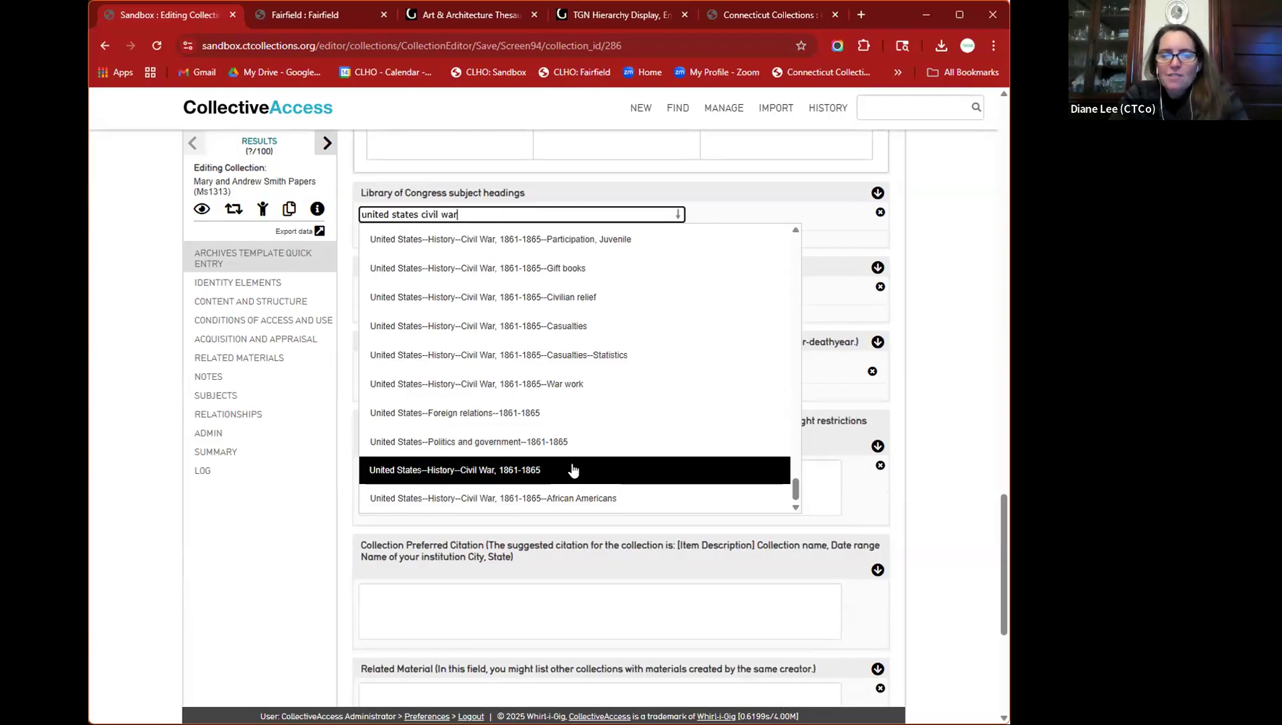
click(573, 463)
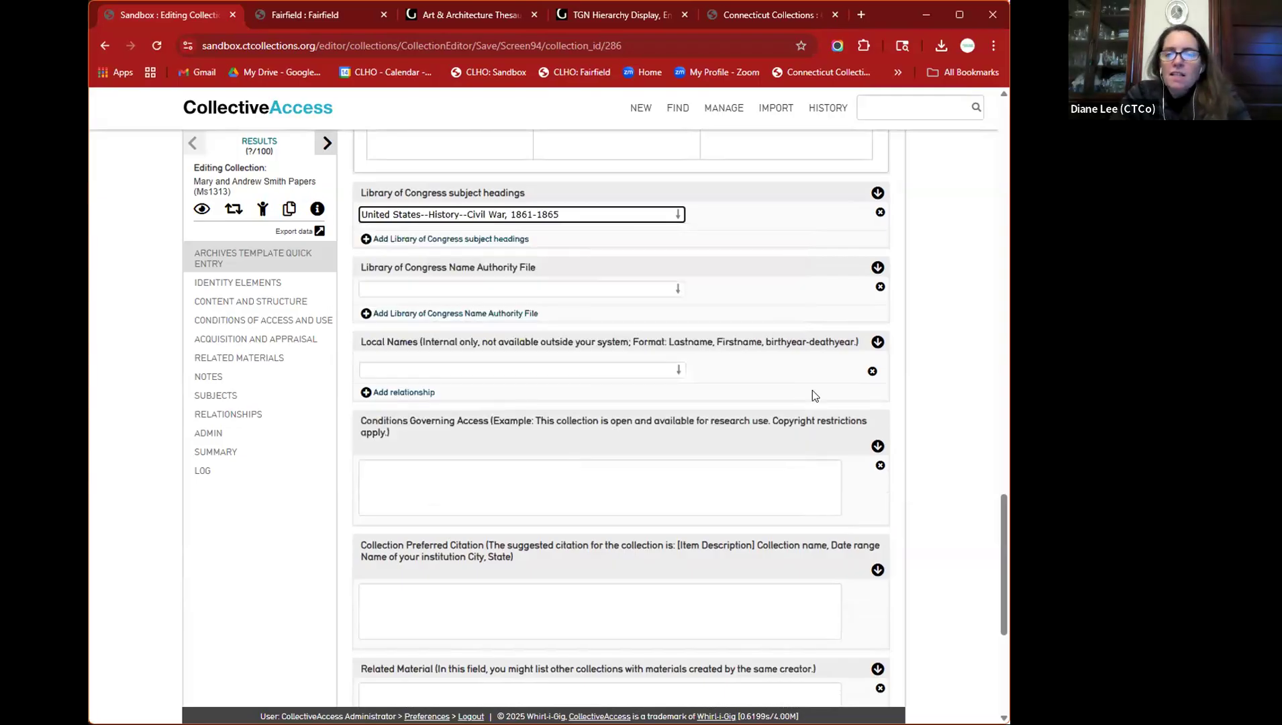
- Save the collection record with the chosen Library of Congress subject heading
scroll(941, 389, down, 5)
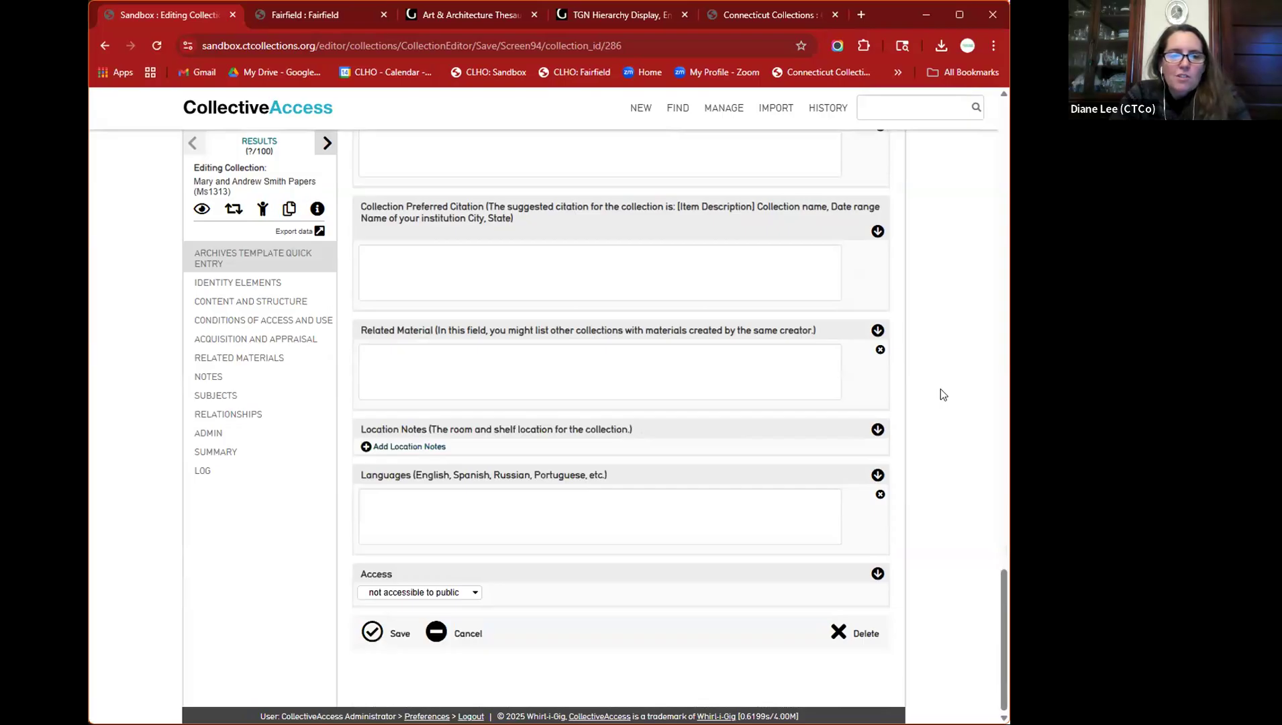
click(379, 626)
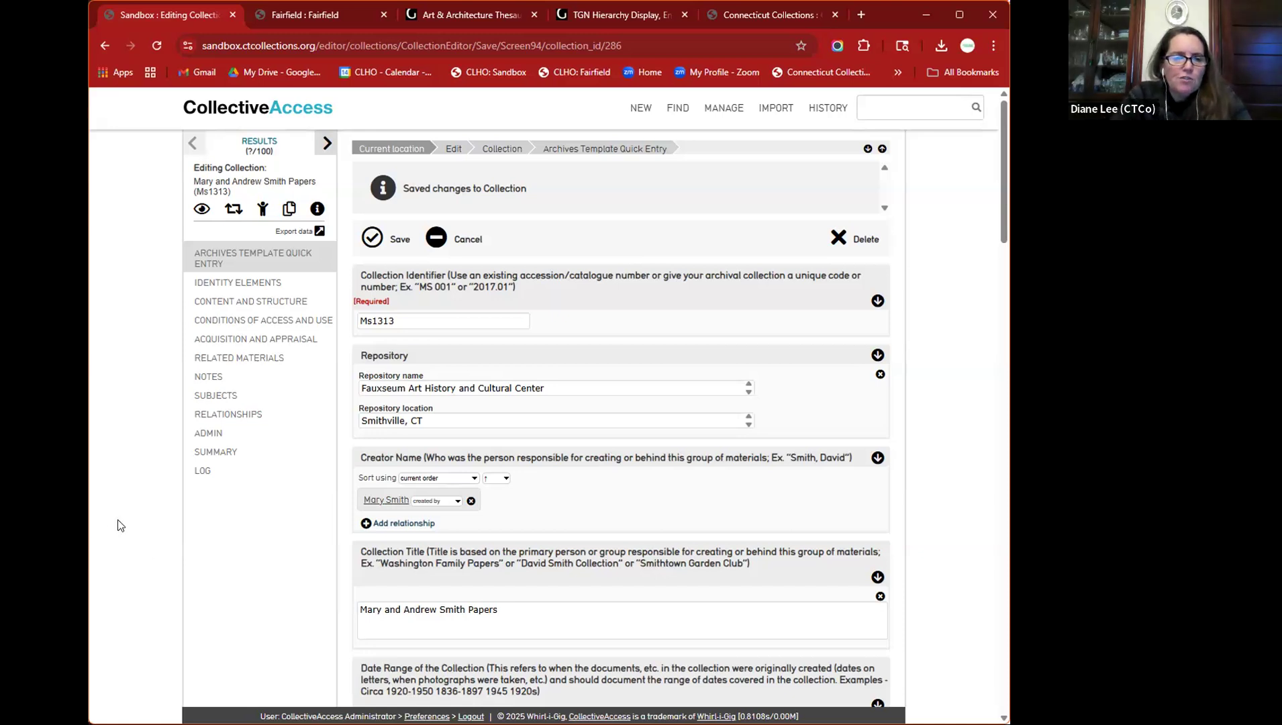
scroll(118, 525, down, 9)
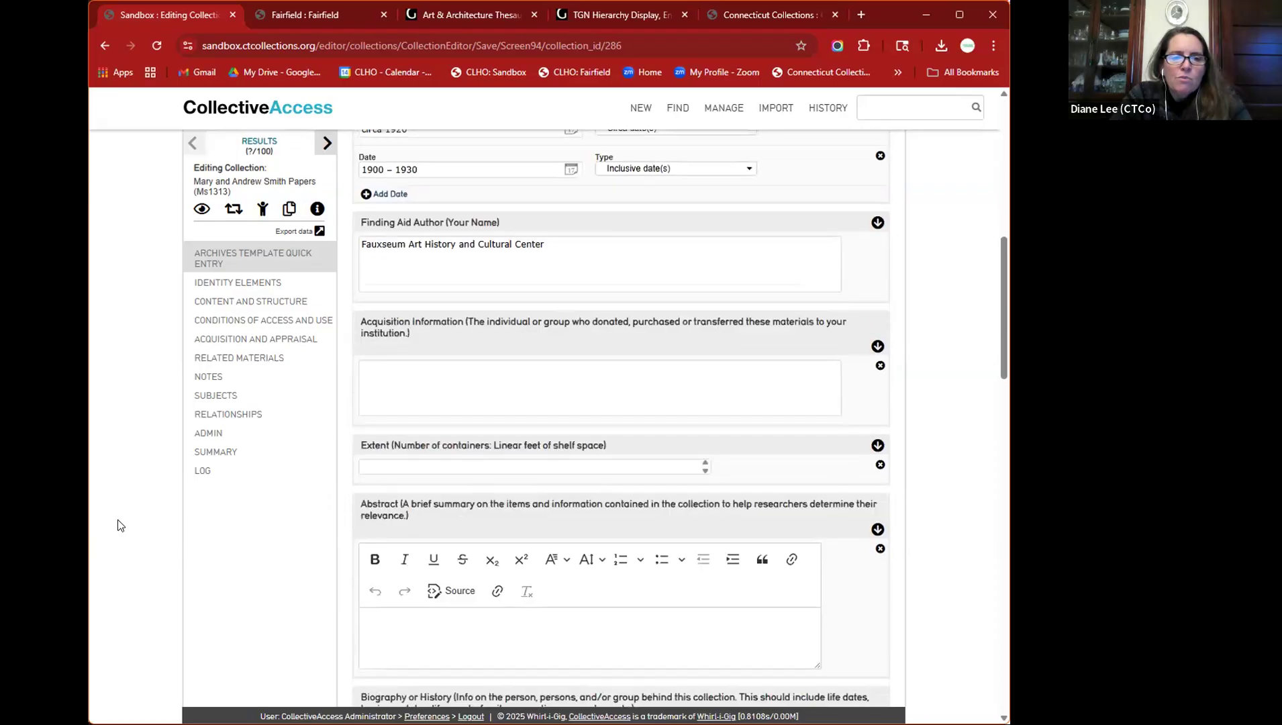
- View the Library of Congress authority page for the saved Civil War subject heading and return to the collection record
scroll(119, 525, down, 12)
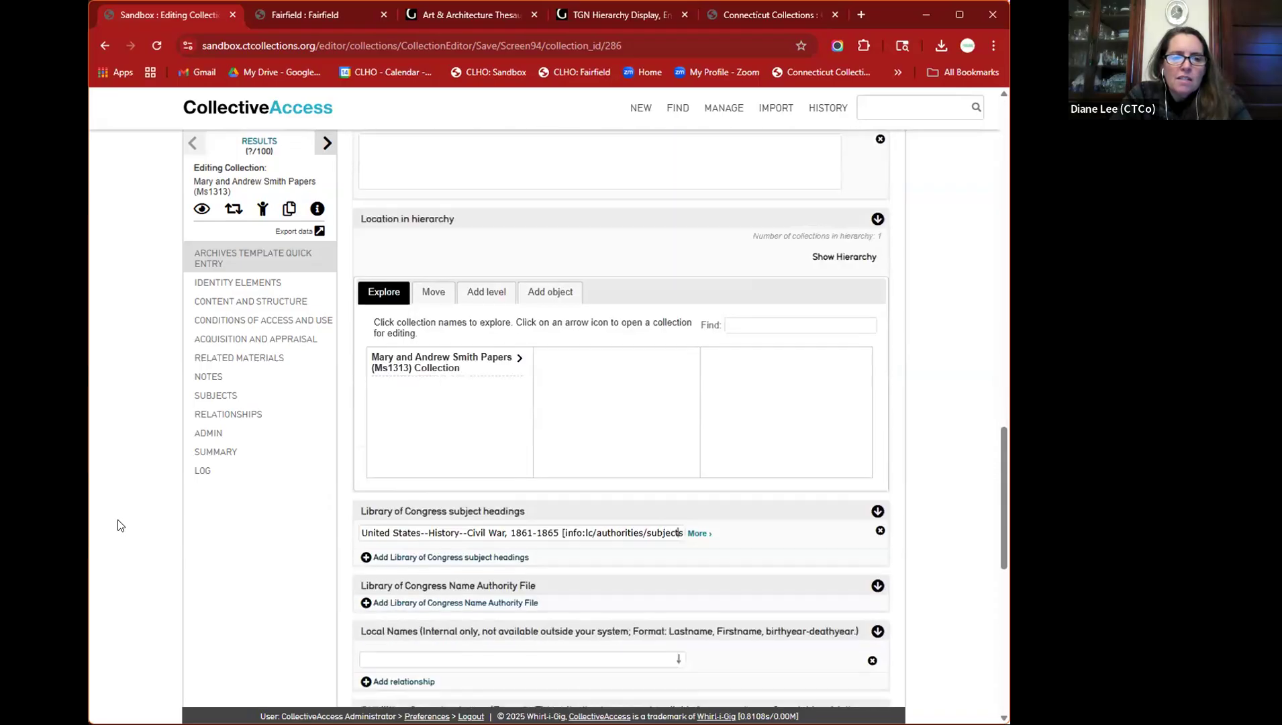
scroll(118, 525, down, 3)
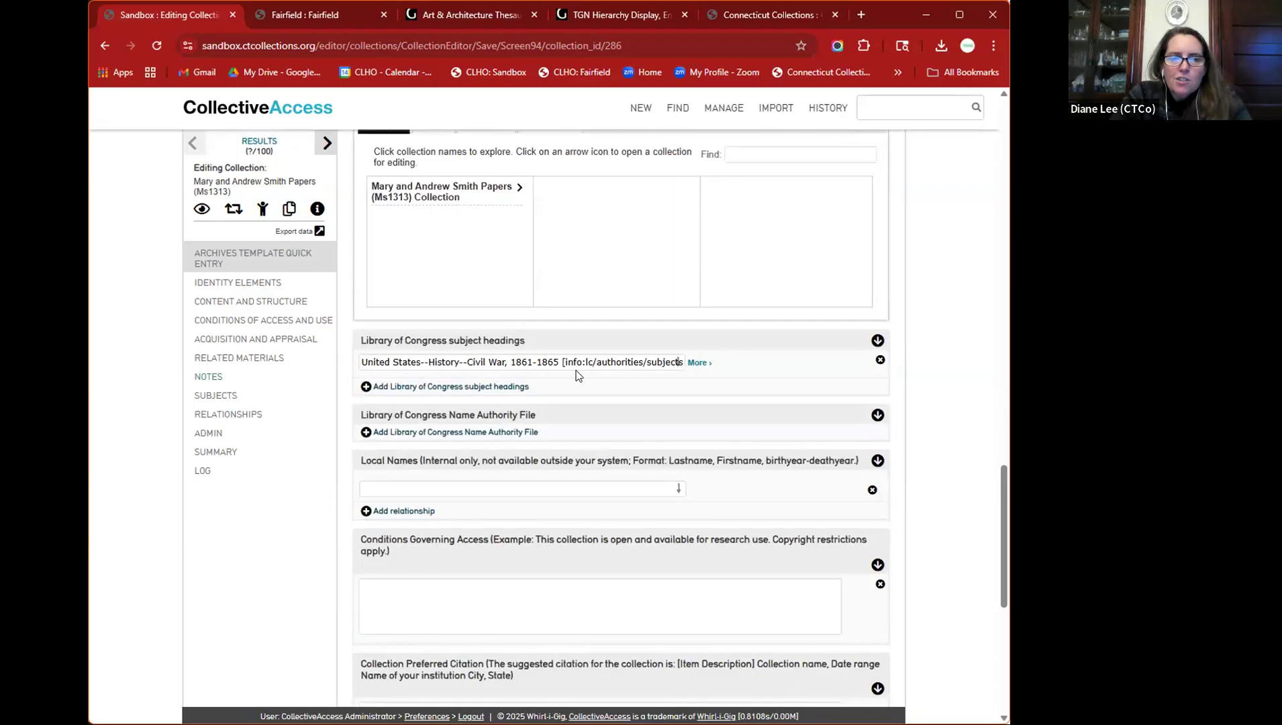
click(698, 364)
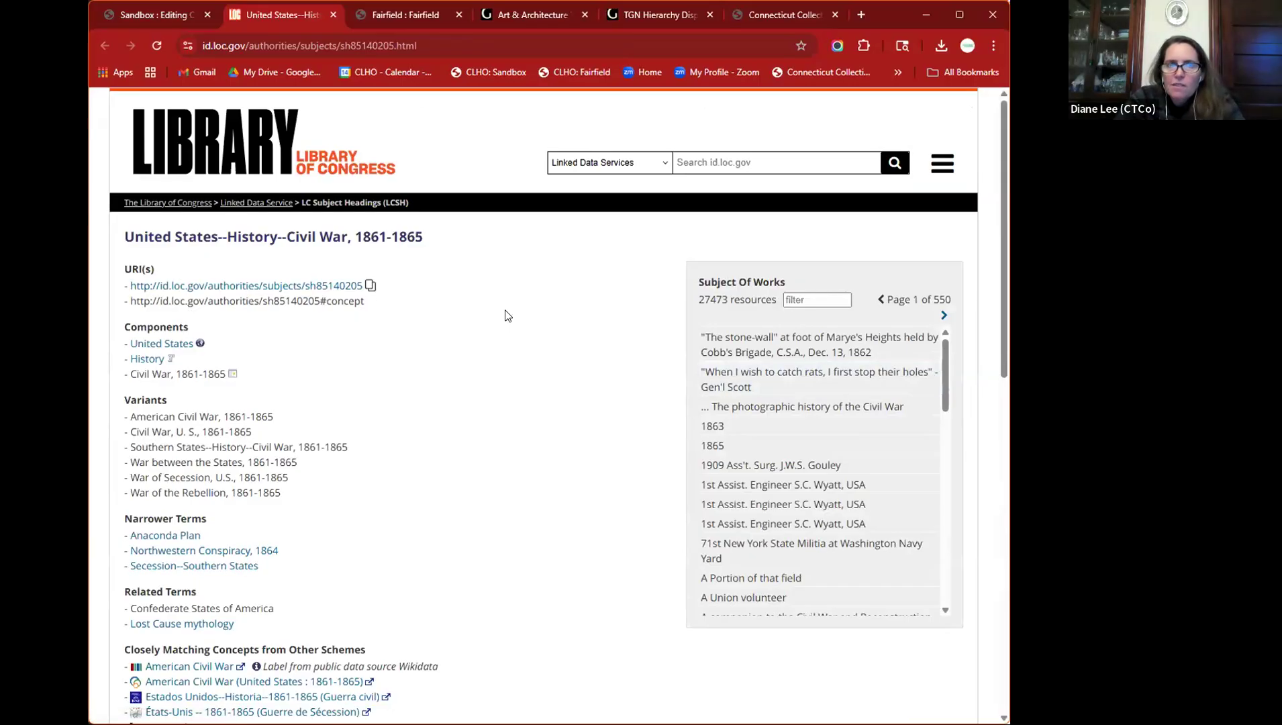
click(147, 15)
- Add a Library of Congress Name Authority File entry, search it for "trumbull, john" and look through the suggested names
scroll(294, 555, down, 1)
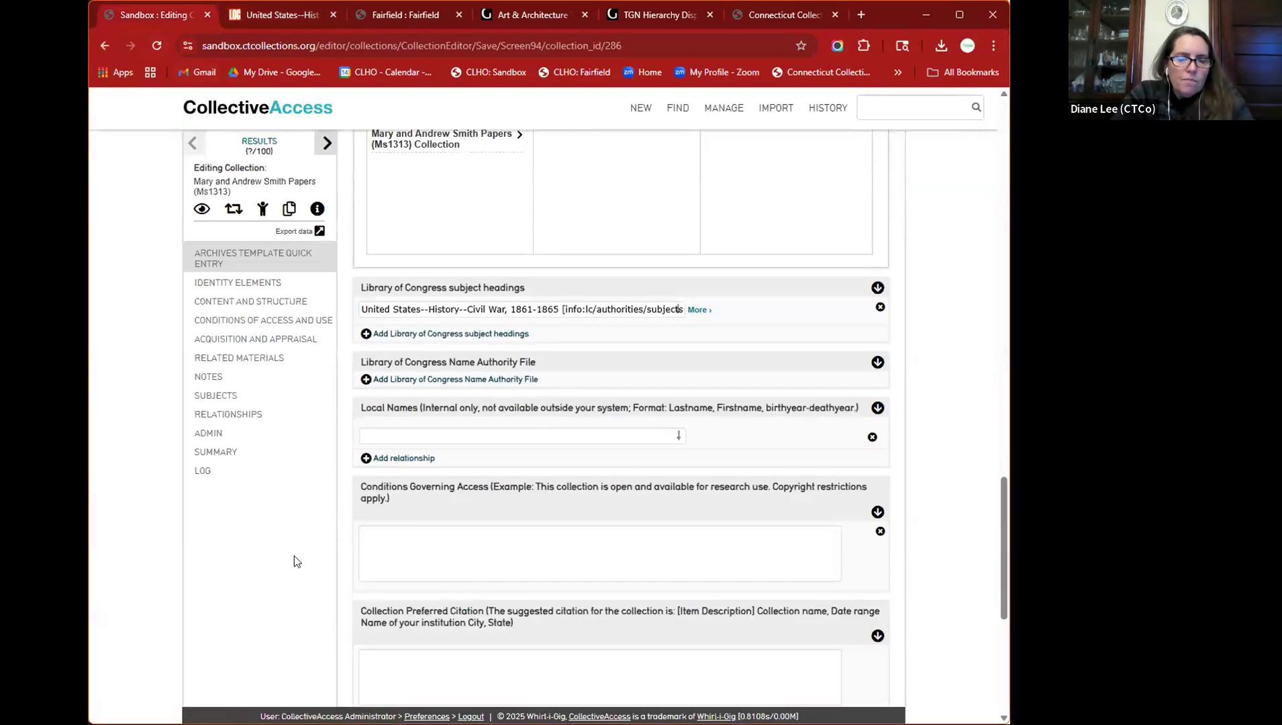
scroll(294, 555, down, 1)
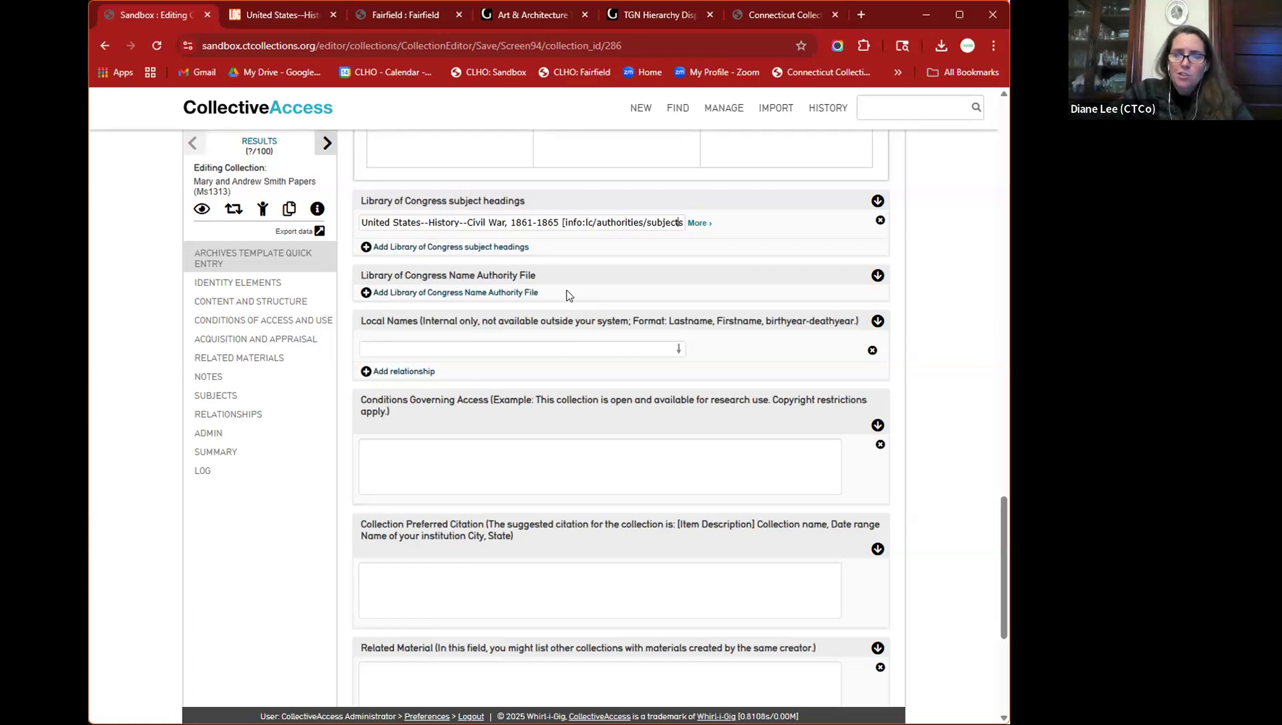
click(501, 292)
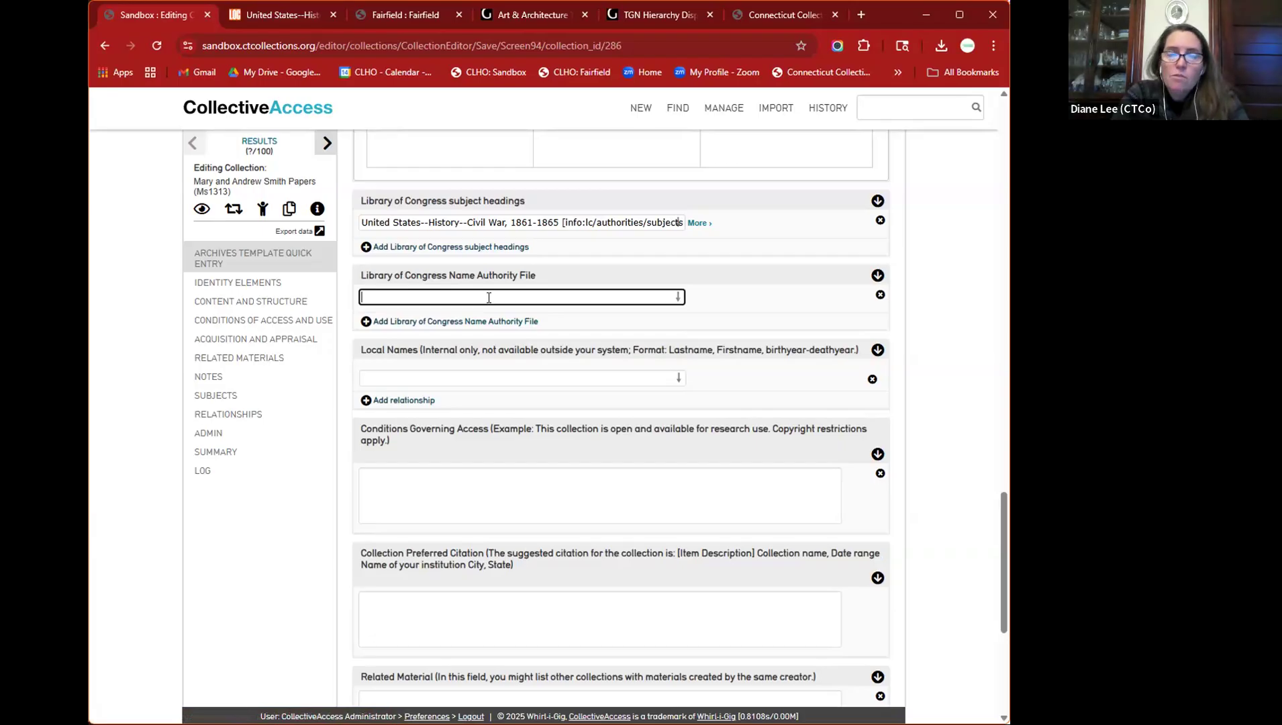
text(trumbull,)
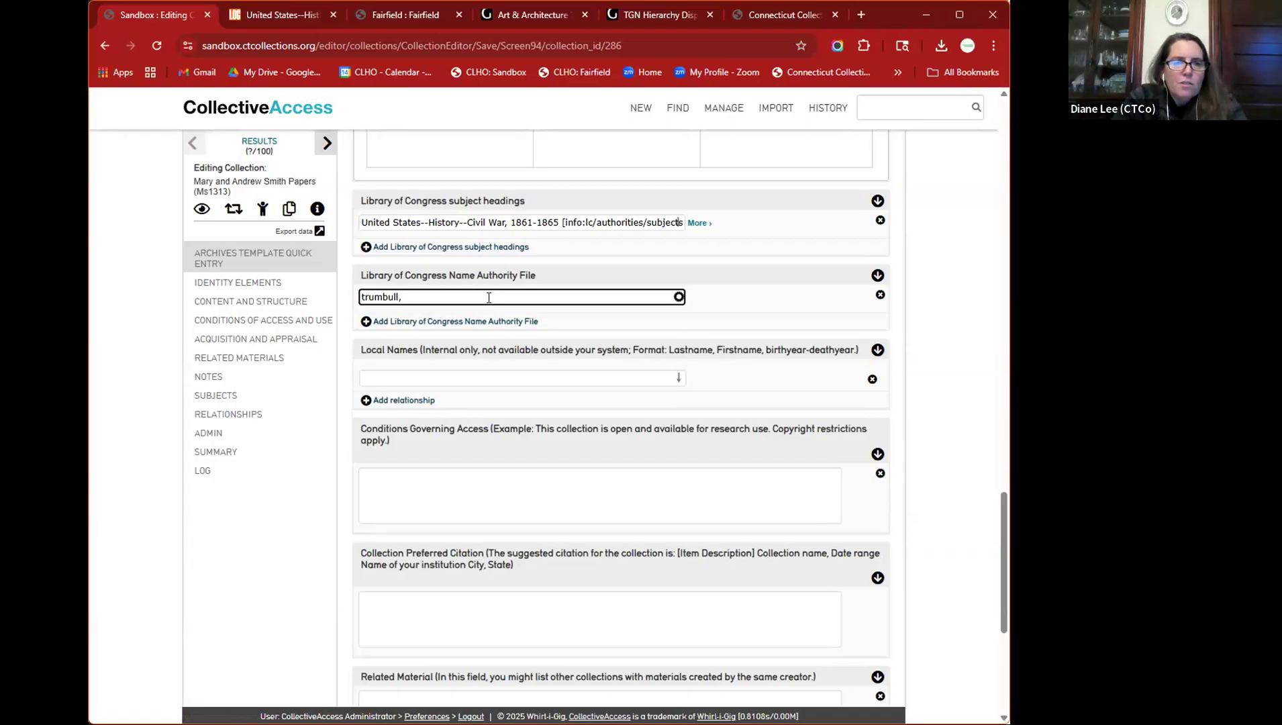
text( john)
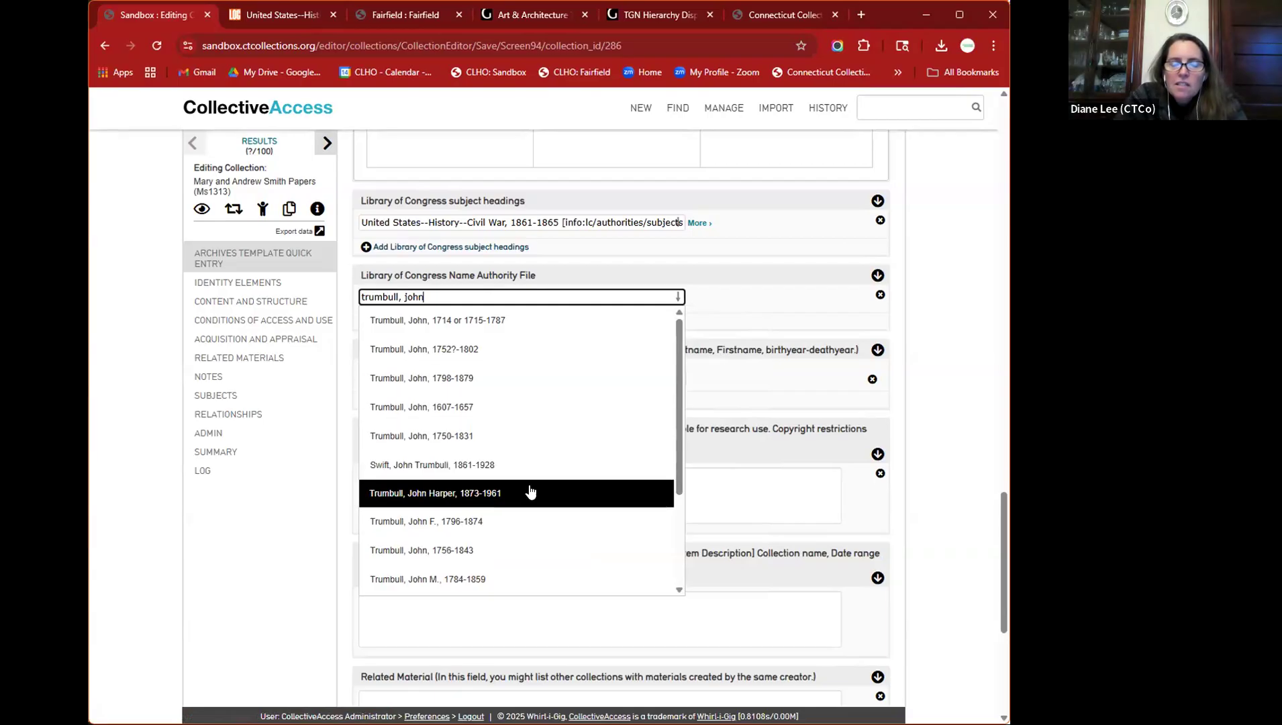
scroll(530, 492, down, 3)
scroll(530, 492, down, 1)
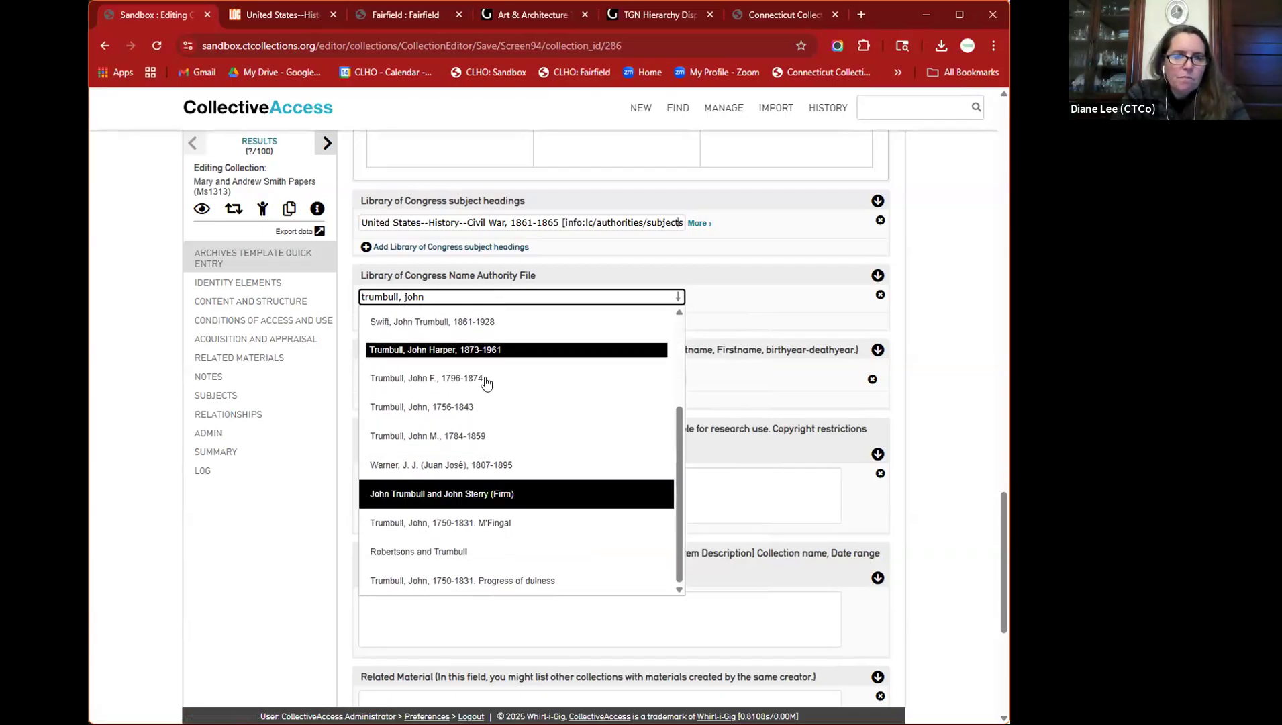
- Replace the Name Authority File search with "trumbull, jonathan"
key(BackSpace)
key(BackSpace)
key(BackSpace)
key(BackSpace)
key(BackSpace)
key(BackSpace)
key(BackSpace)
key(BackSpace)
key(BackSpace)
key(BackSpace)
key(BackSpace)
key(BackSpace)
key(BackSpace)
key(BackSpace)
text(n)
text(onath)
key(BackSpace)
key(BackSpace)
text(trumbull, jonathan)
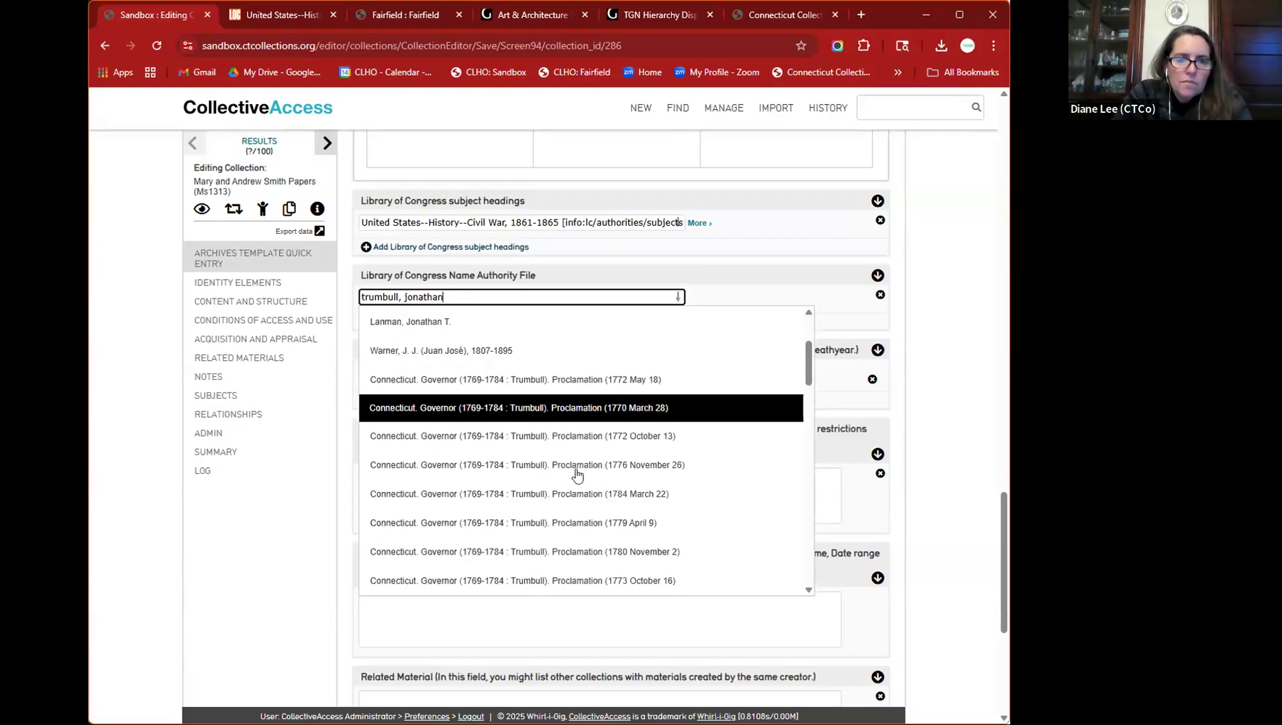
- Look through the suggested authority names and choose Trumbull, Jonathan, 1710-1785
scroll(565, 477, down, 1)
scroll(564, 479, down, 5)
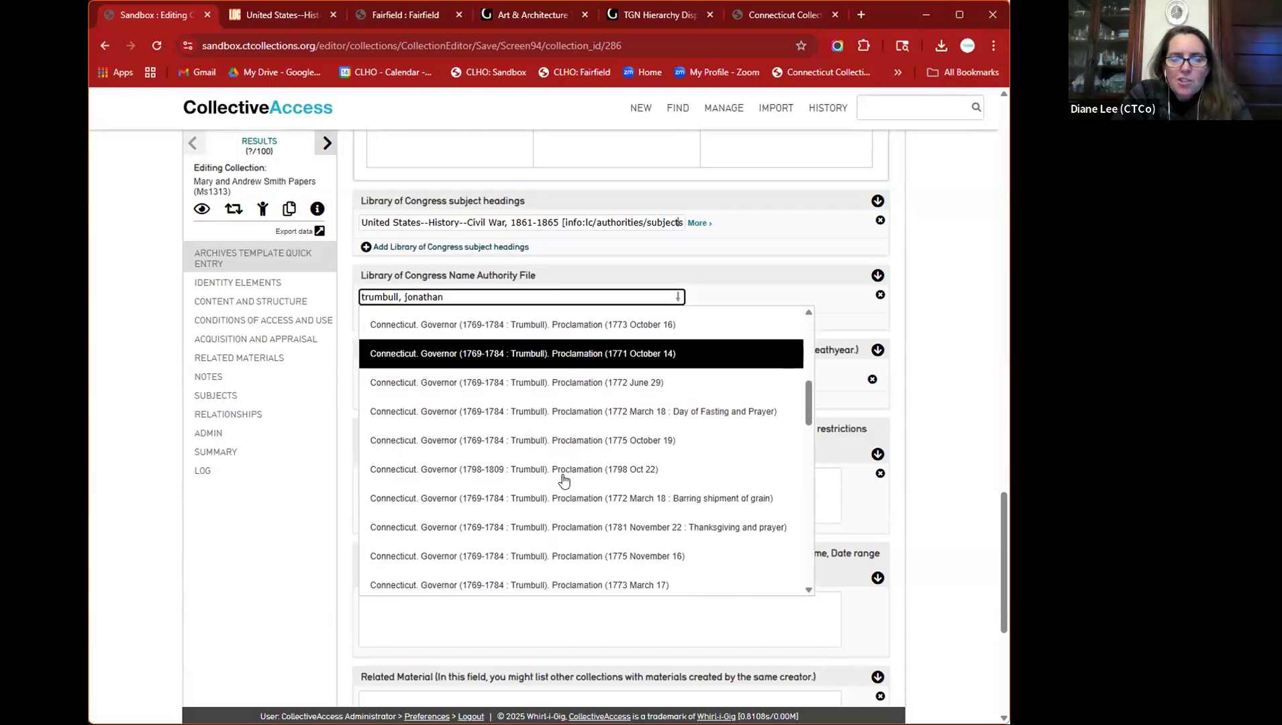
scroll(563, 478, down, 9)
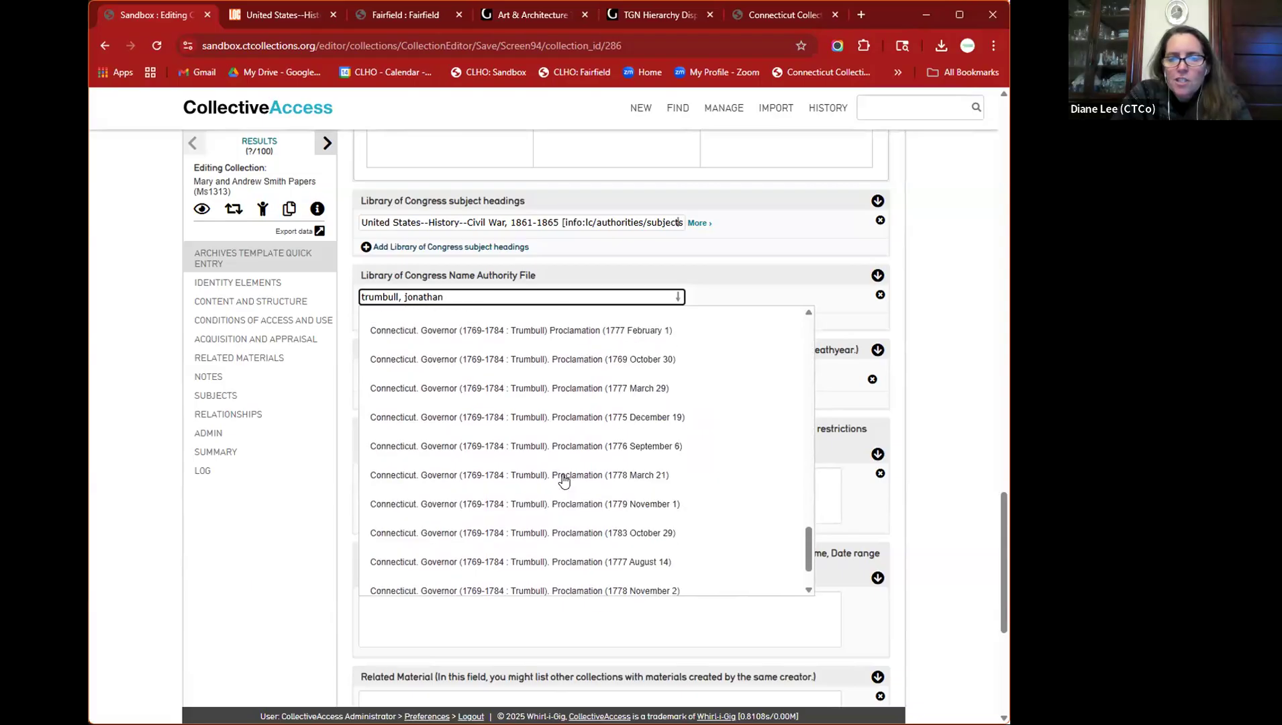
scroll(564, 474, up, 8)
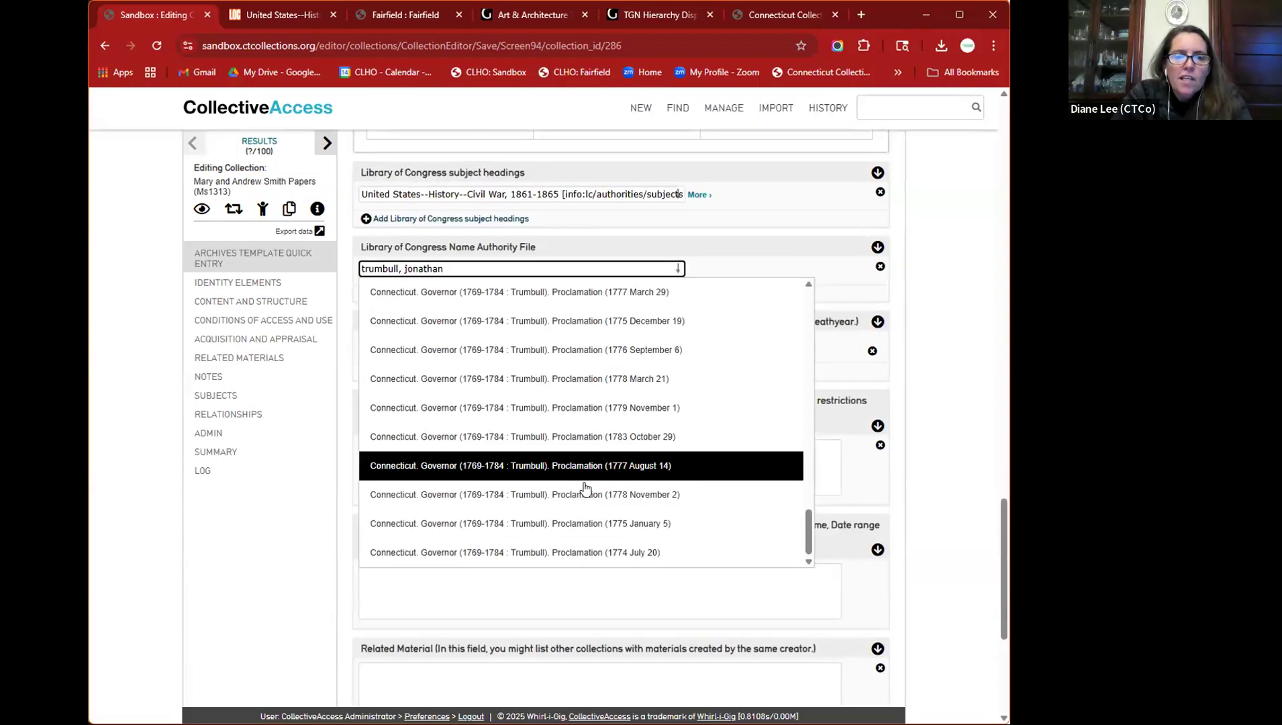
scroll(597, 464, up, 8)
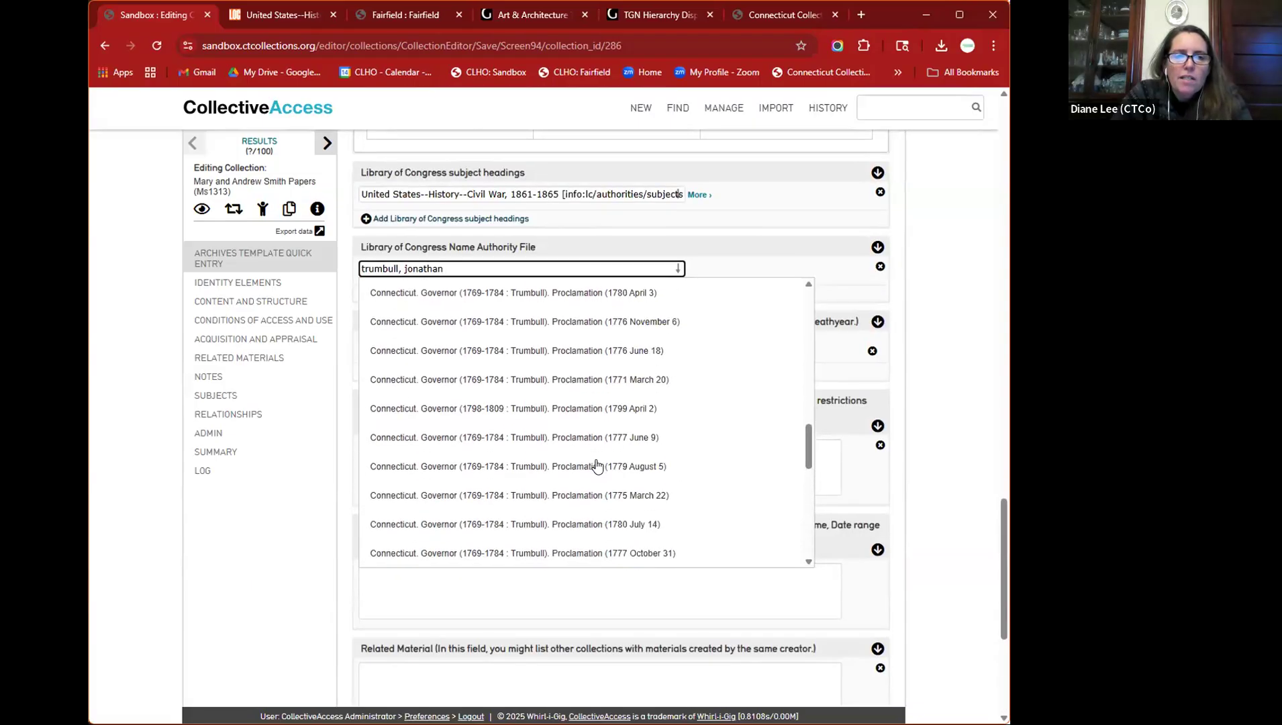
scroll(597, 464, up, 3)
scroll(596, 464, up, 1)
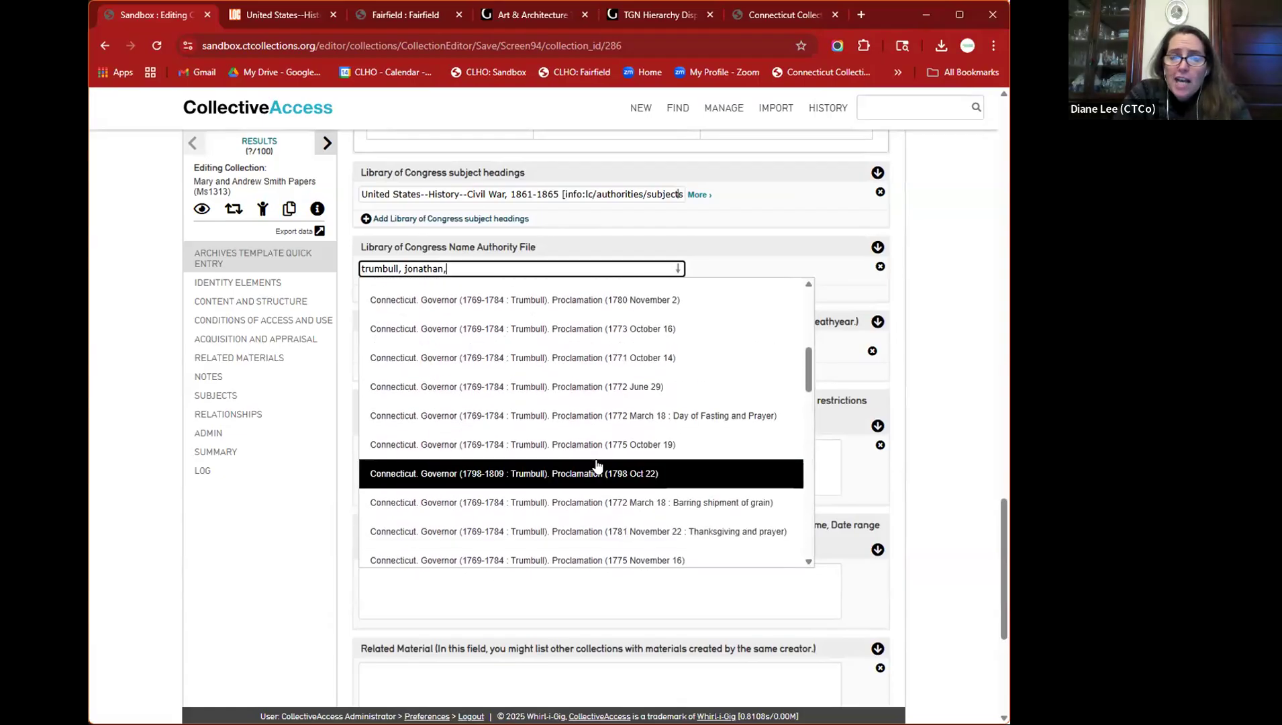
scroll(602, 420, up, 10)
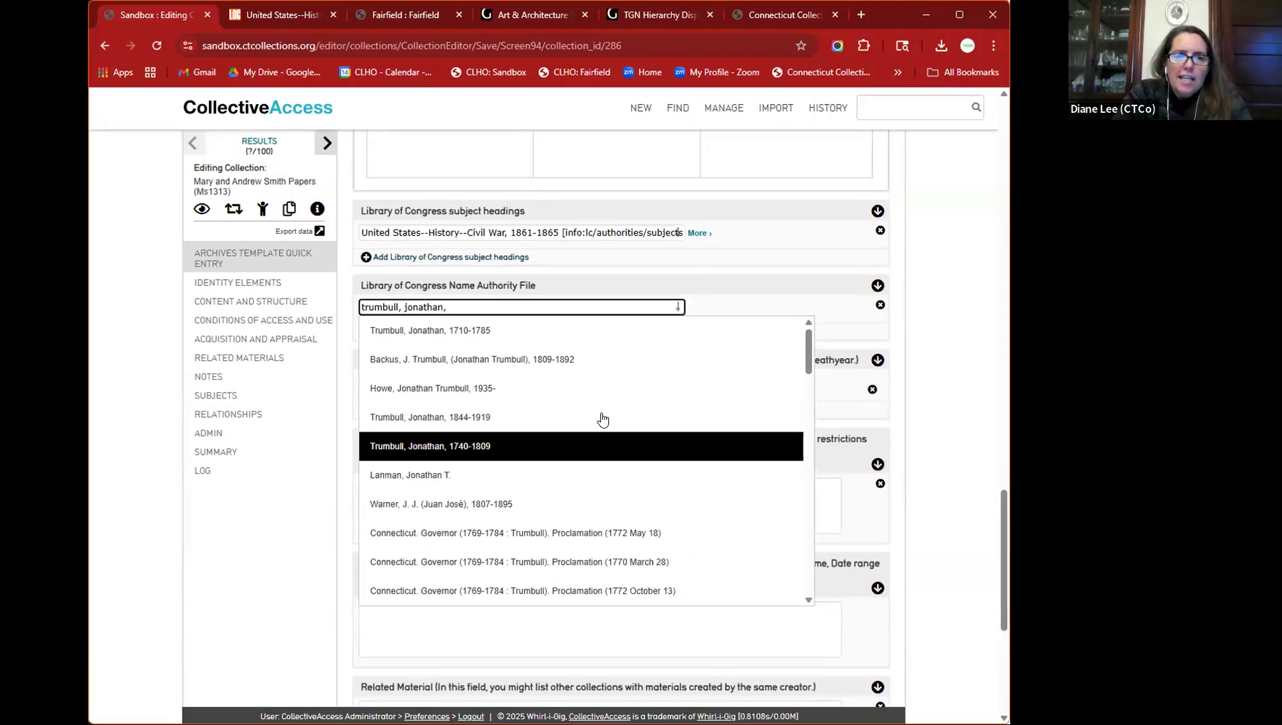
click(514, 332)
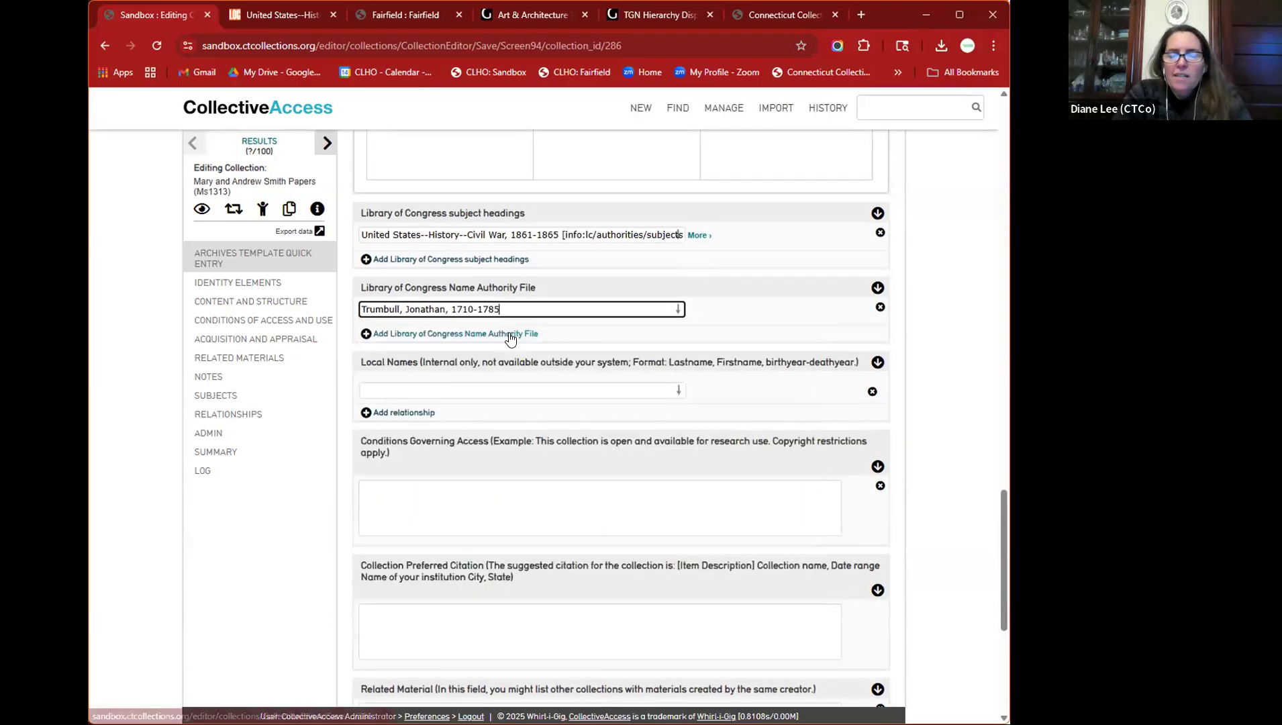
- Save the collection record with the chosen Library of Congress name authority entry
click(139, 593)
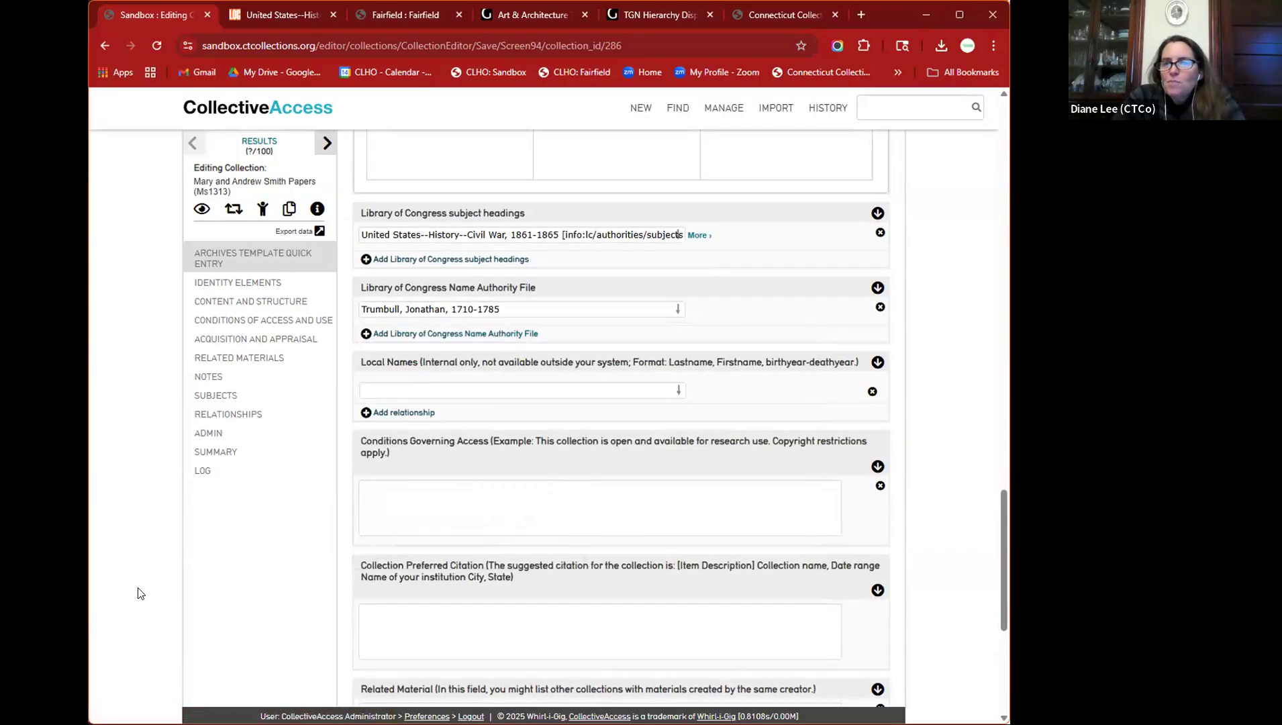
scroll(139, 593, down, 5)
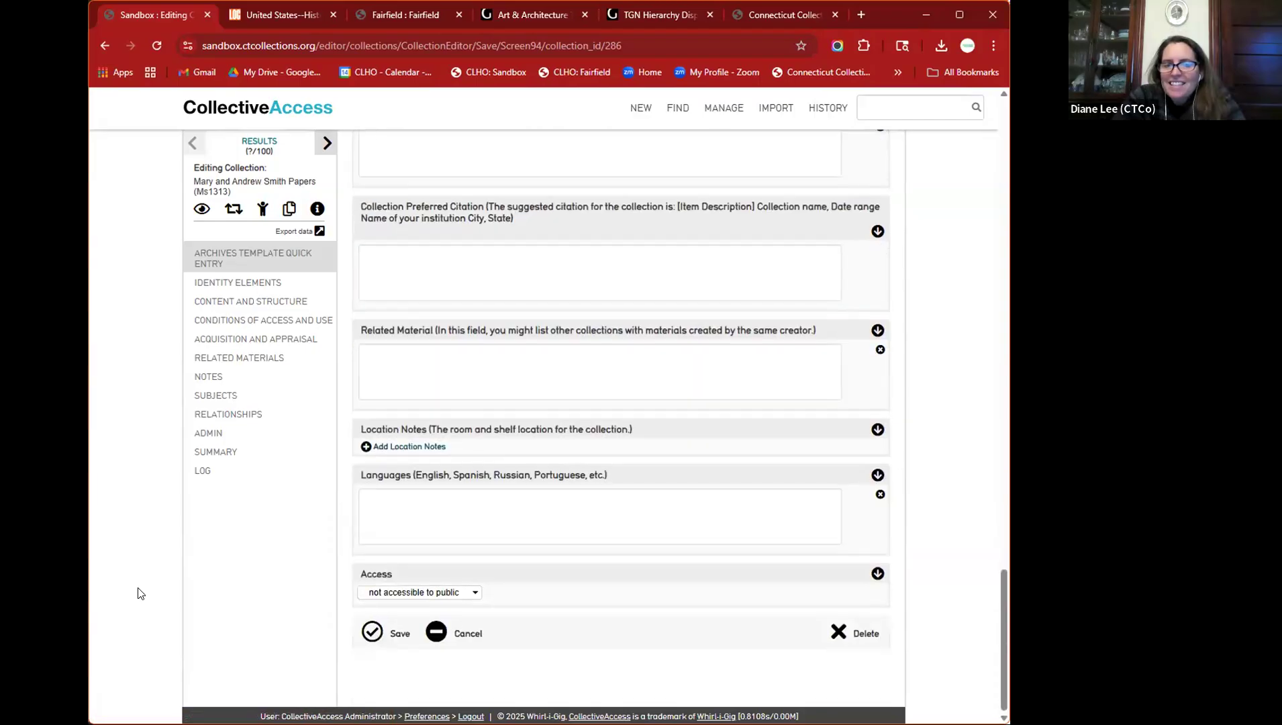
click(369, 633)
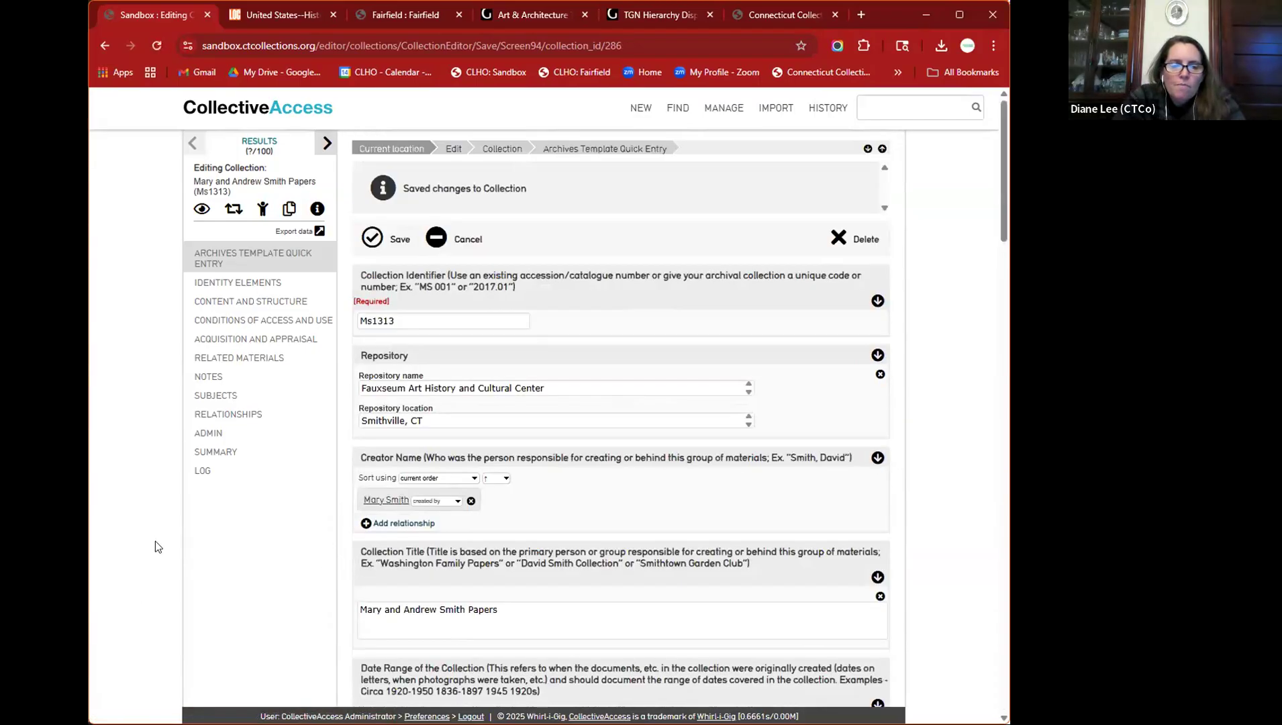
- Enter the person's last name, first name and birth-death years as a local name and start creating the missing term
scroll(155, 541, down, 5)
scroll(155, 541, down, 3)
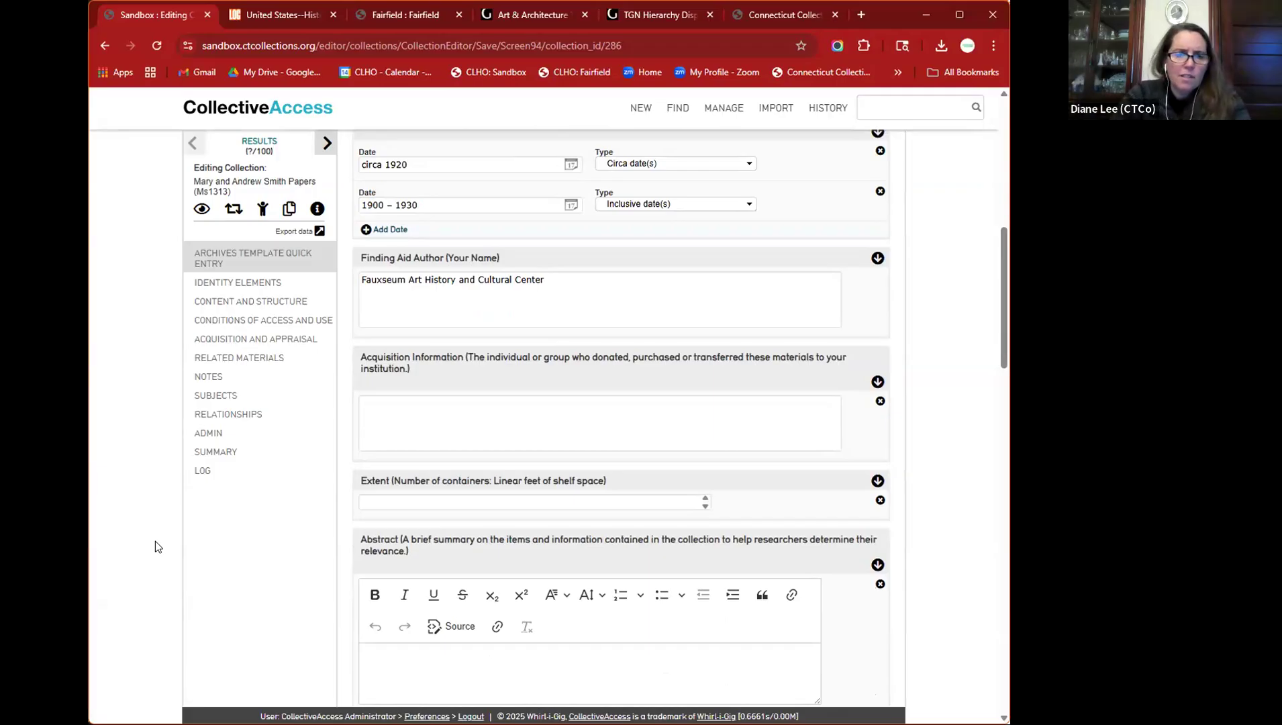
scroll(155, 541, down, 4)
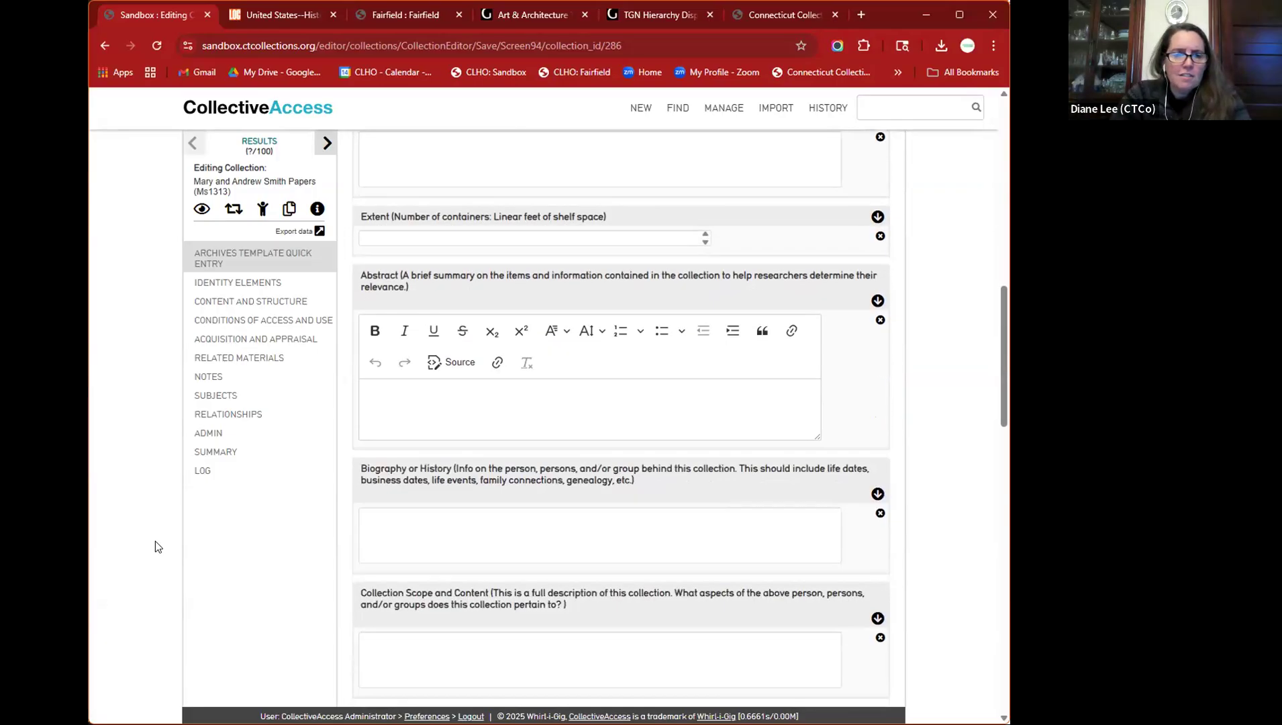
scroll(155, 541, down, 11)
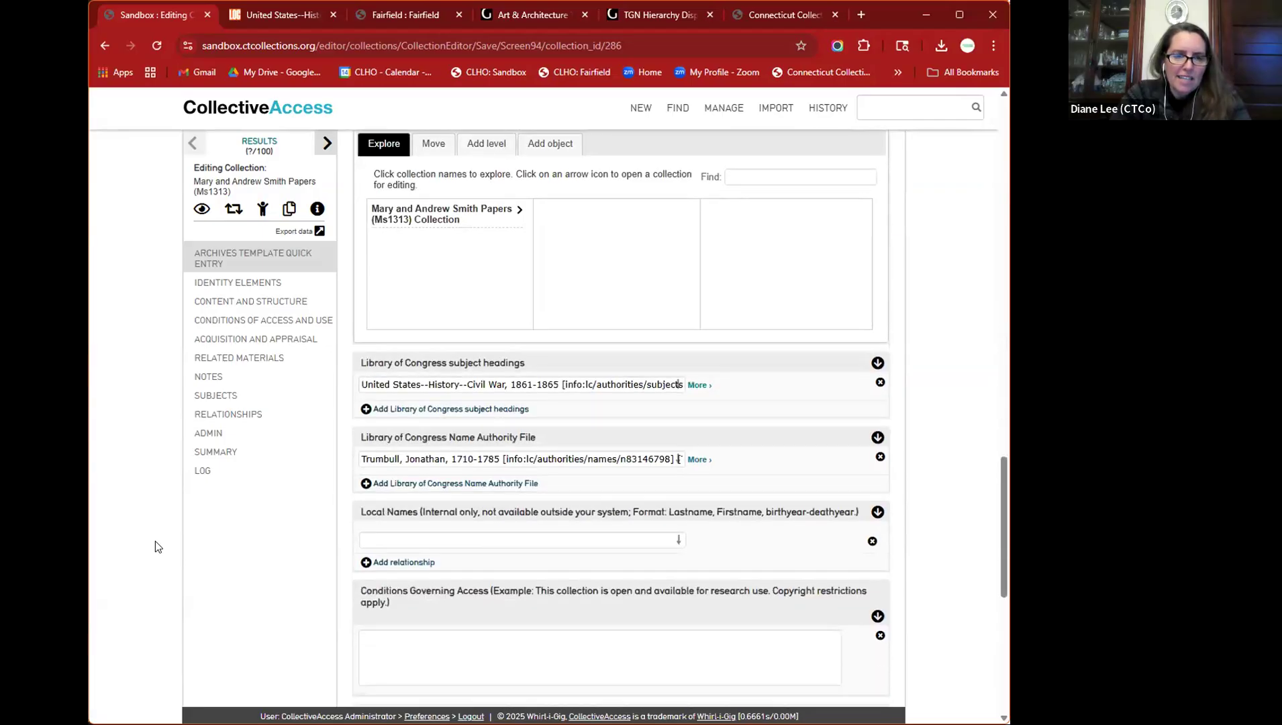
click(437, 537)
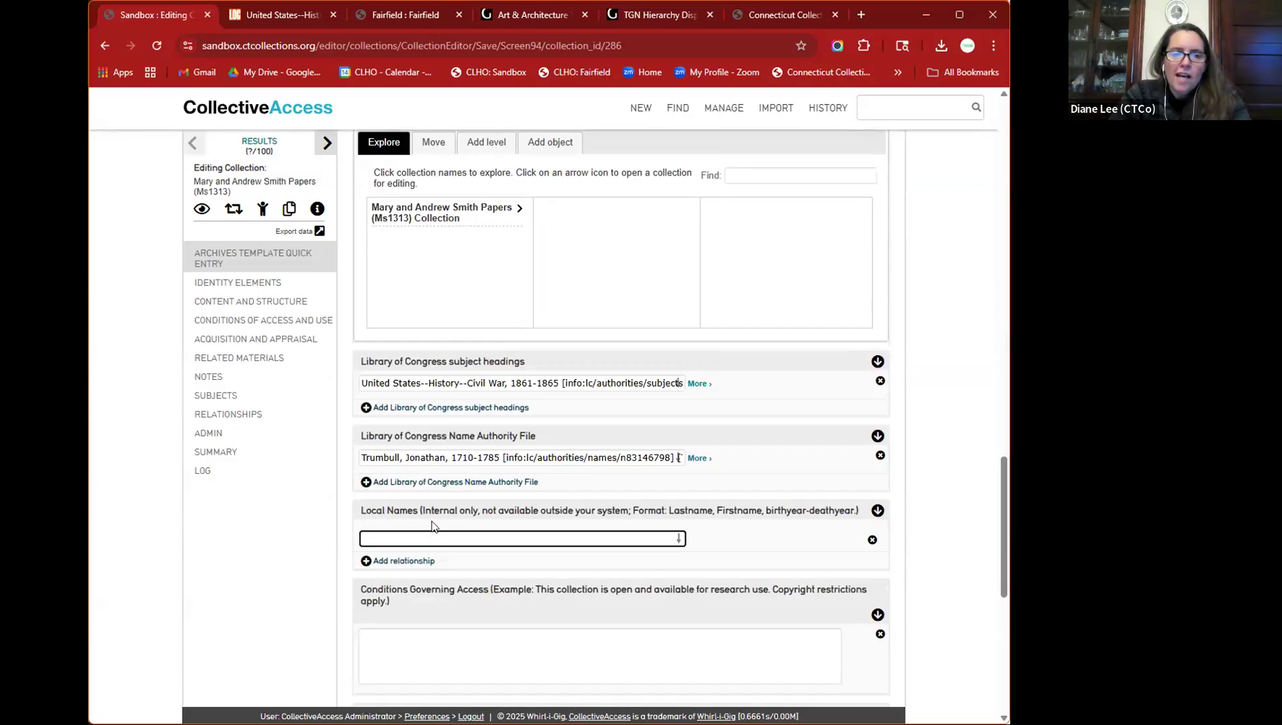
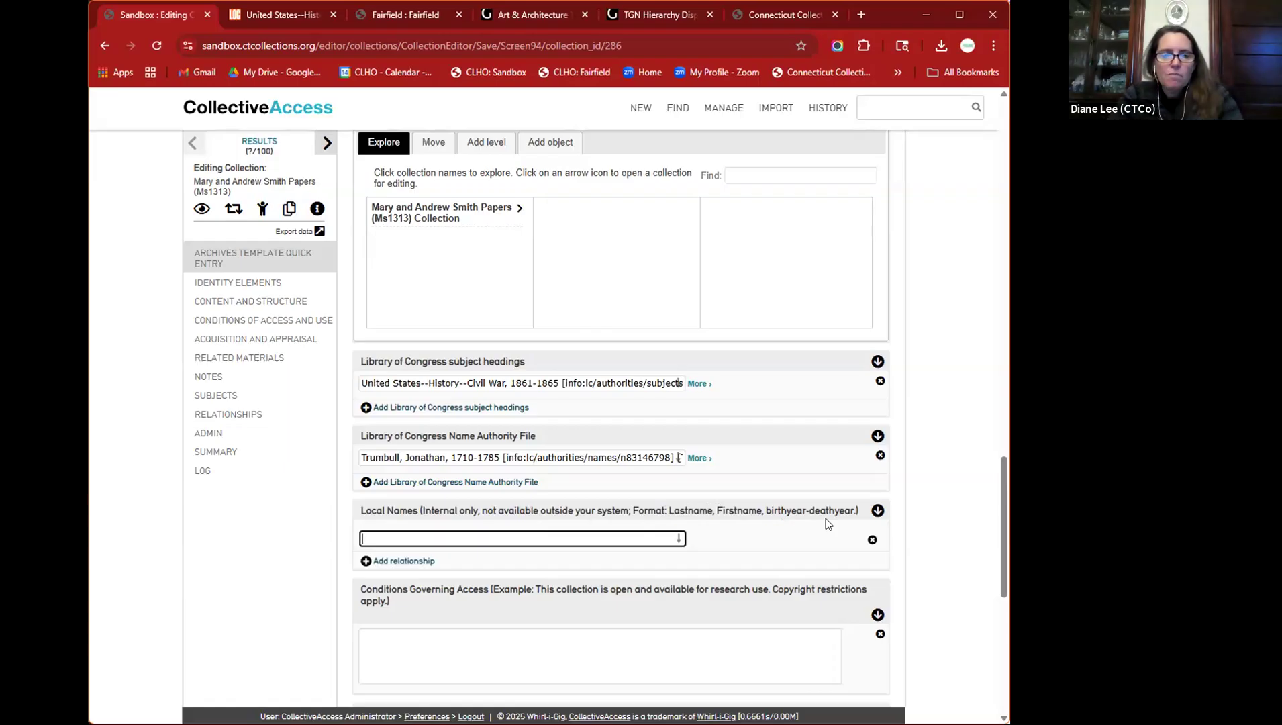
text(Smith, Mary)
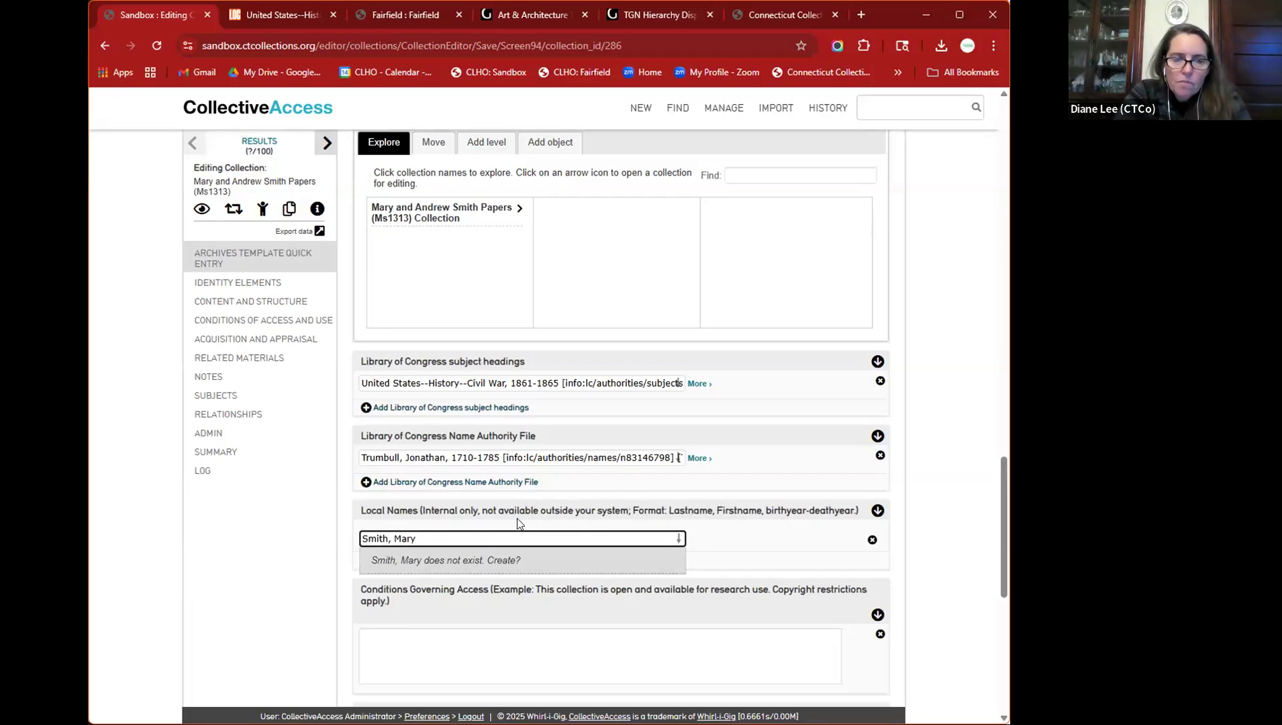
text(, 1880-)
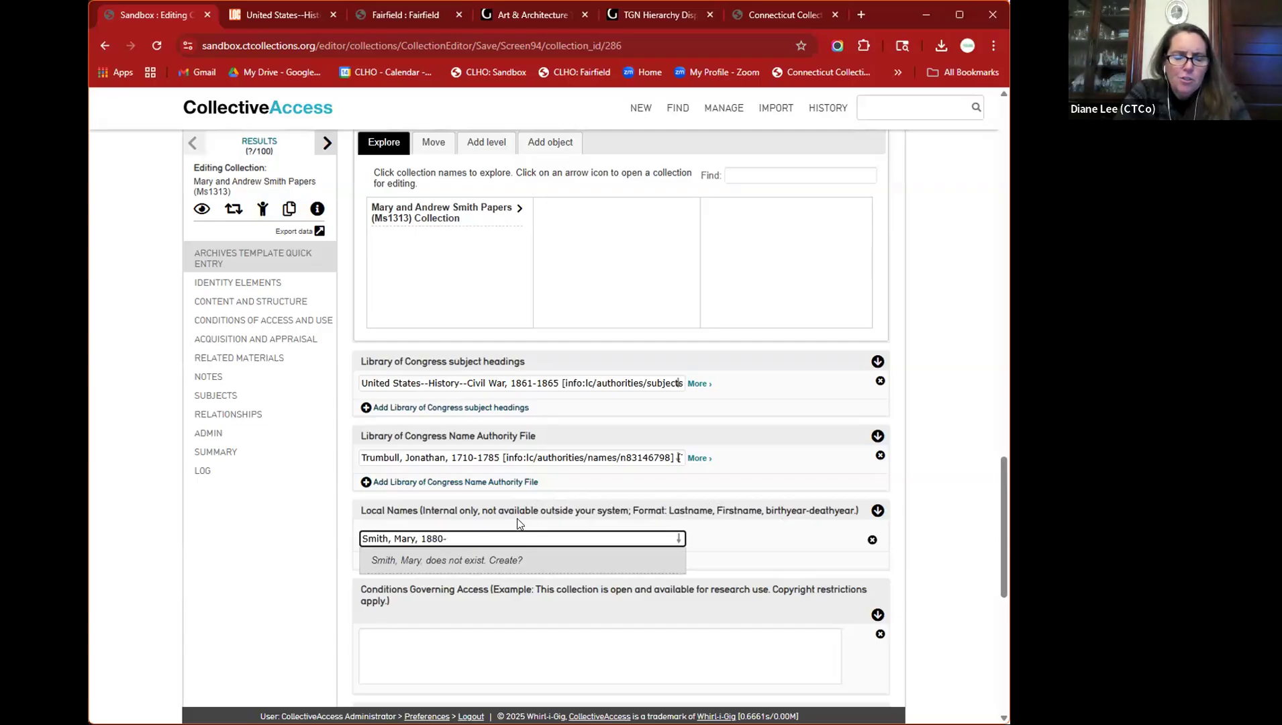
text(1940)
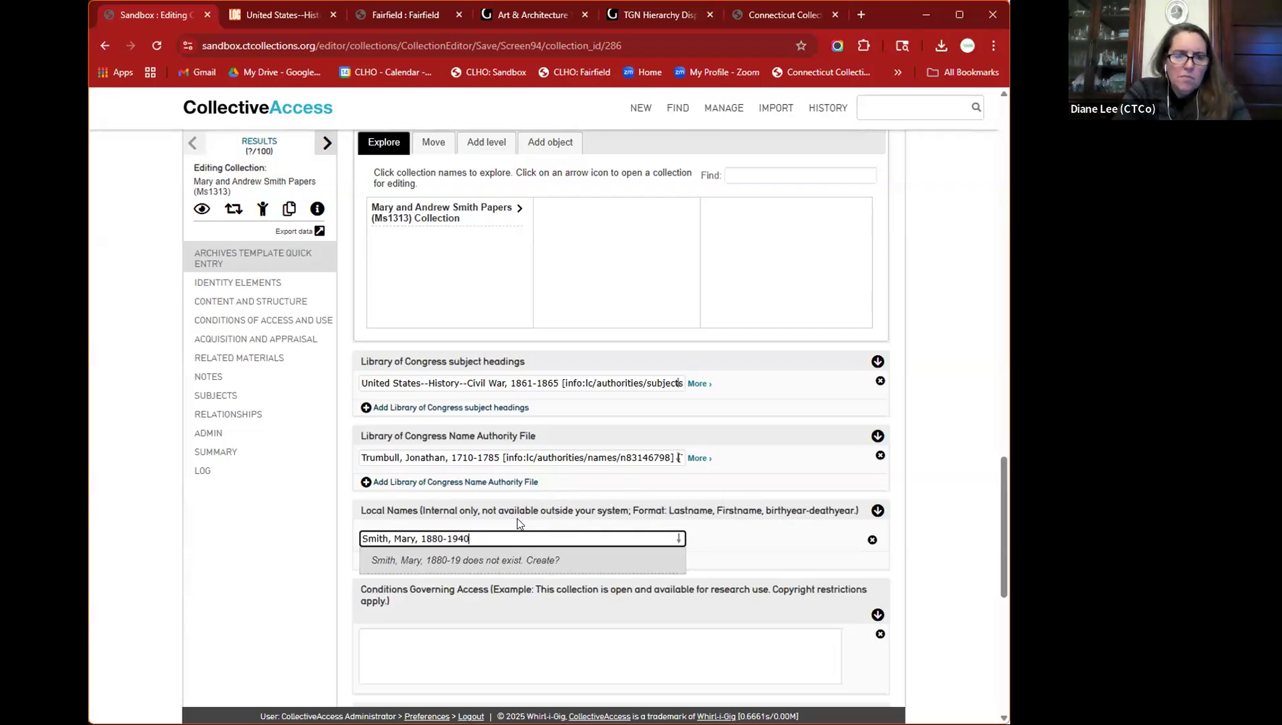
click(518, 562)
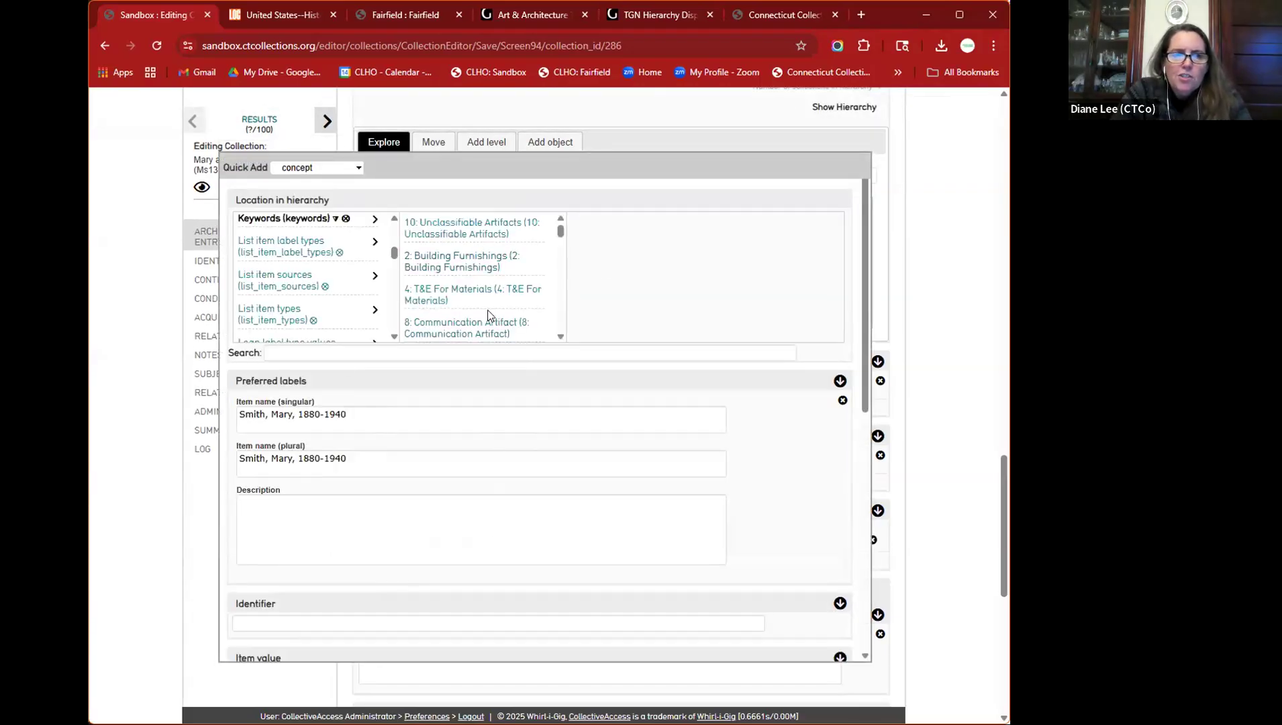
- Change the quick-add type of the new local name term to facet and add it to the collection record
scroll(808, 477, down, 7)
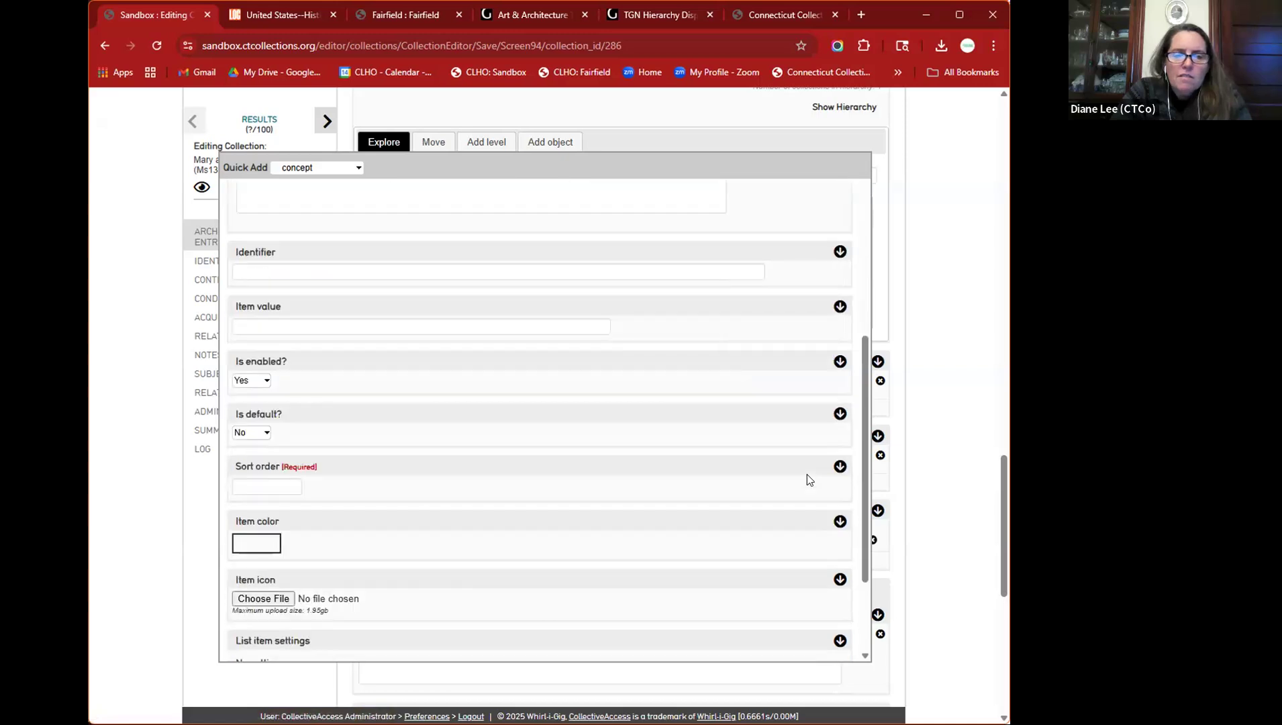
scroll(807, 476, down, 5)
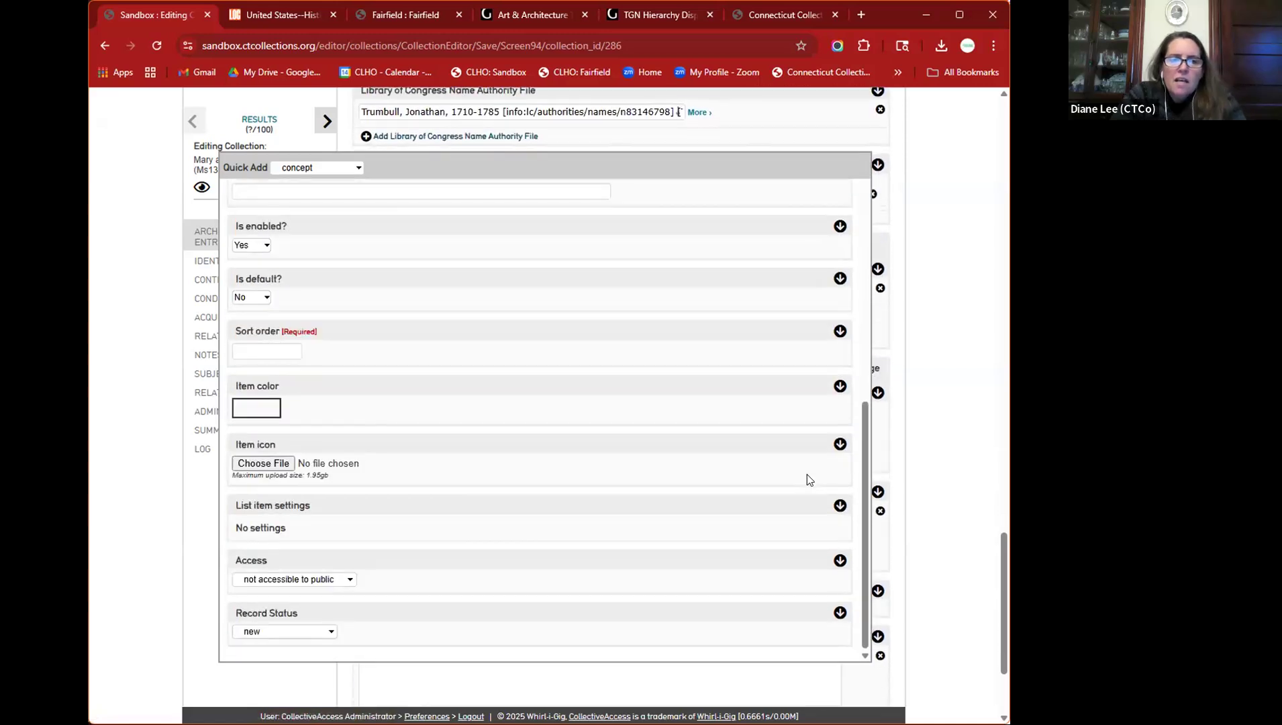
scroll(808, 475, up, 10)
scroll(592, 341, up, 1)
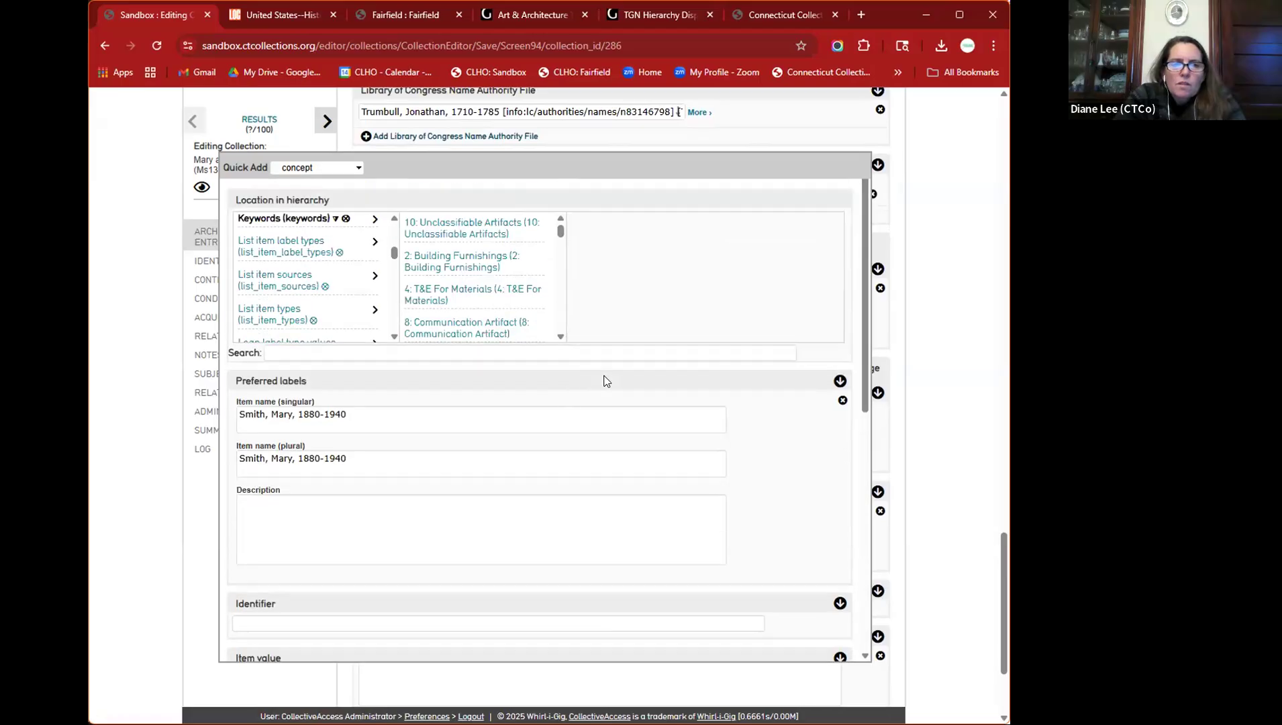
scroll(433, 406, up, 4)
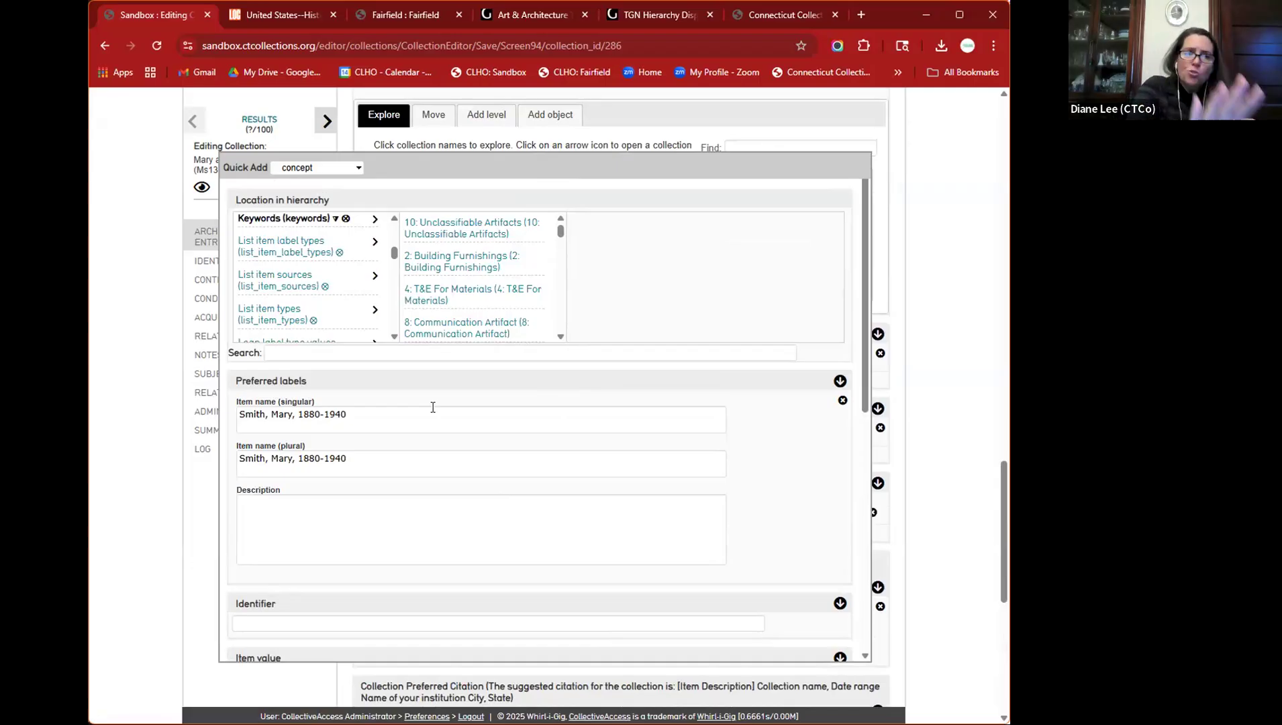
scroll(433, 408, down, 7)
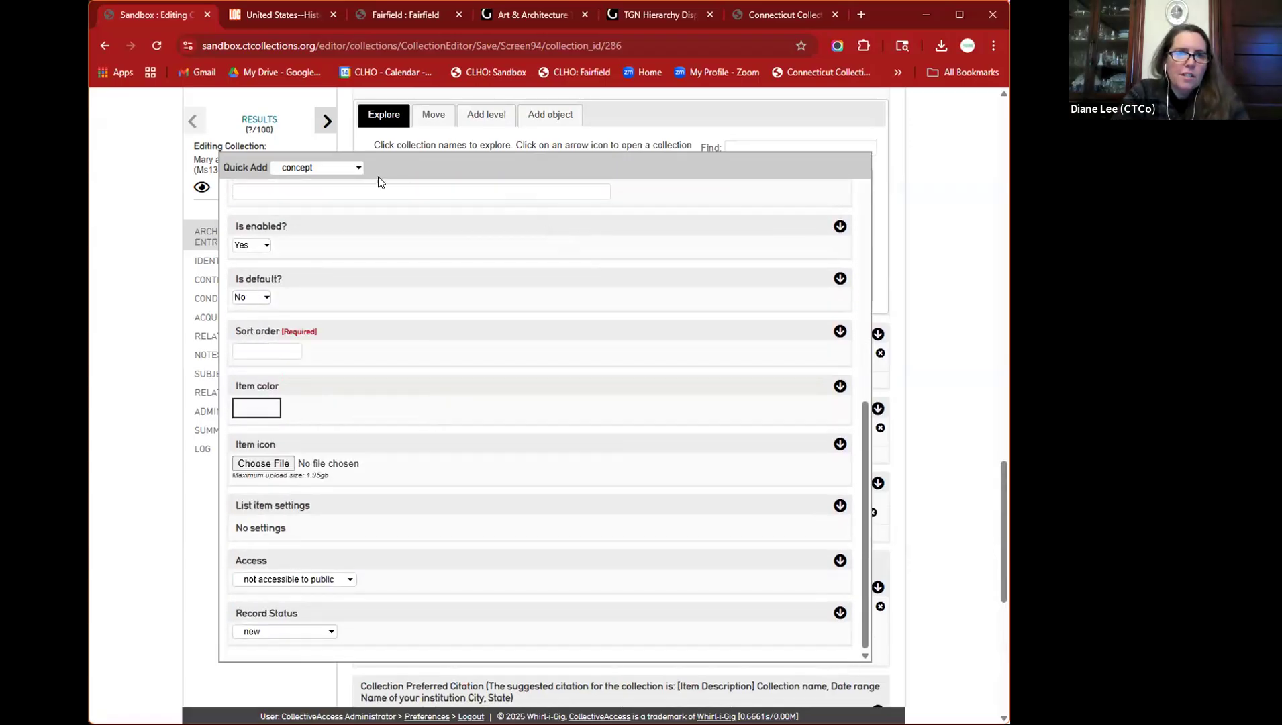
click(336, 169)
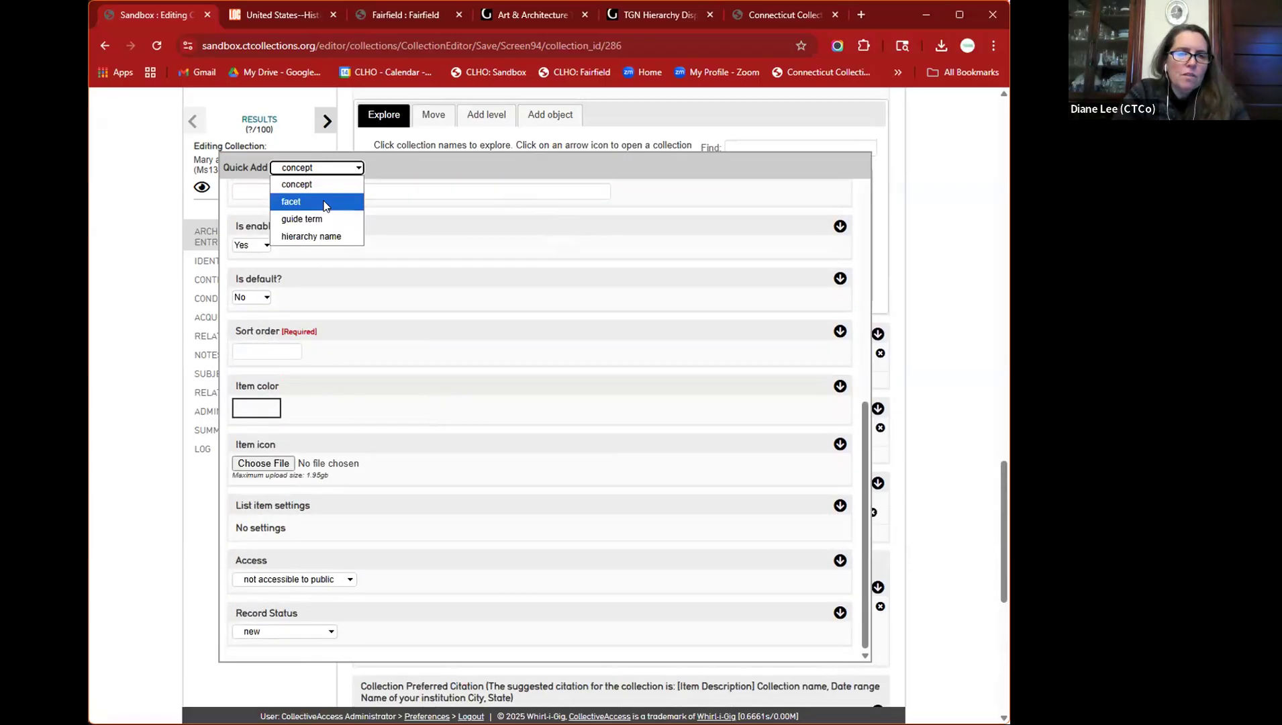
click(325, 202)
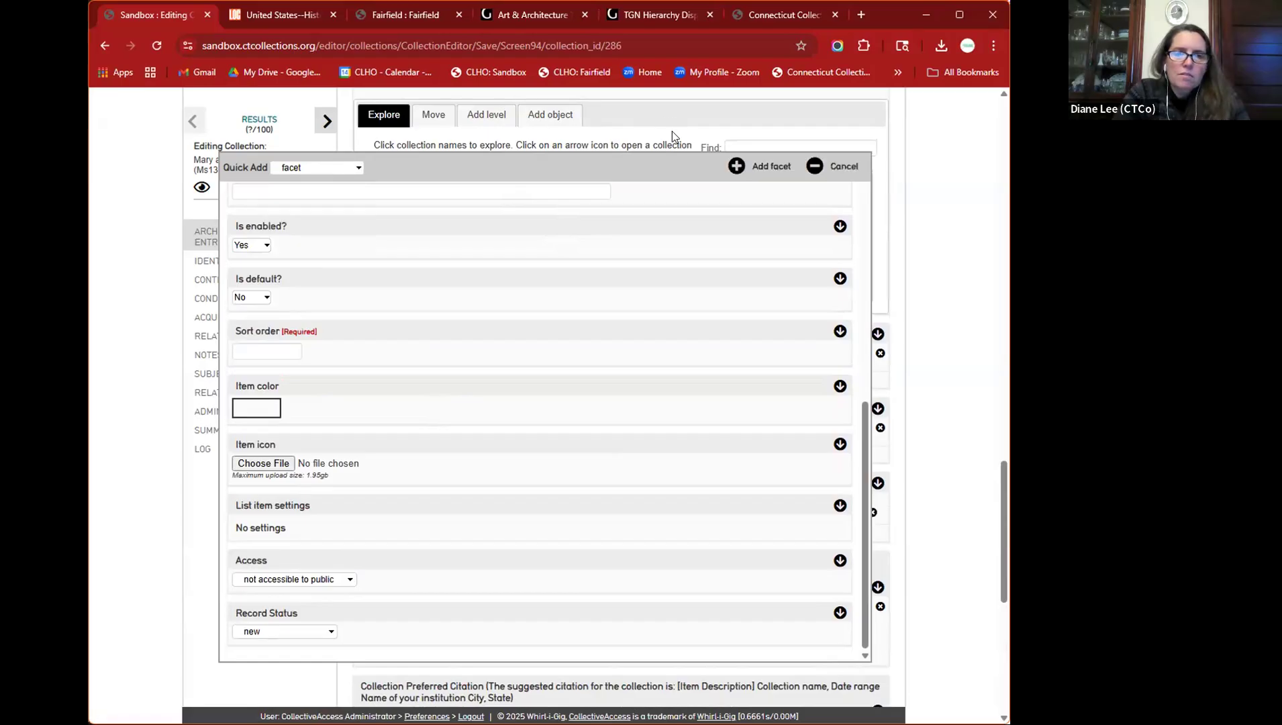
click(319, 168)
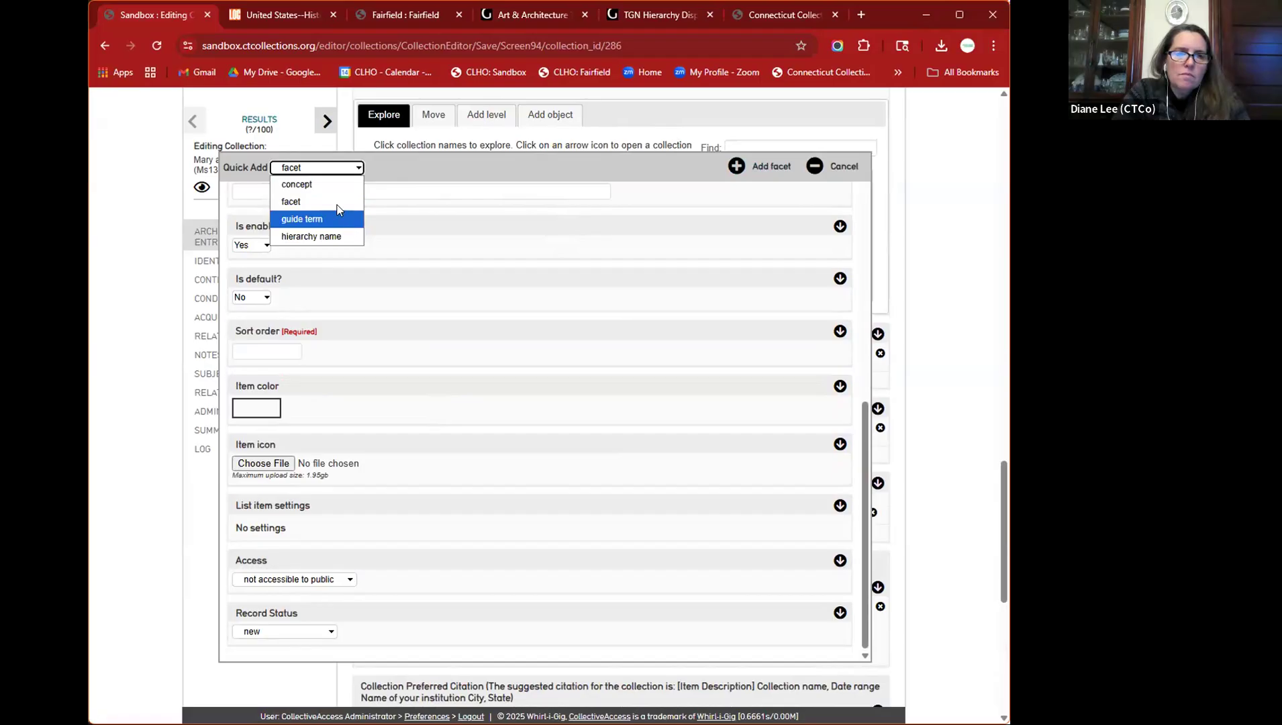
click(336, 201)
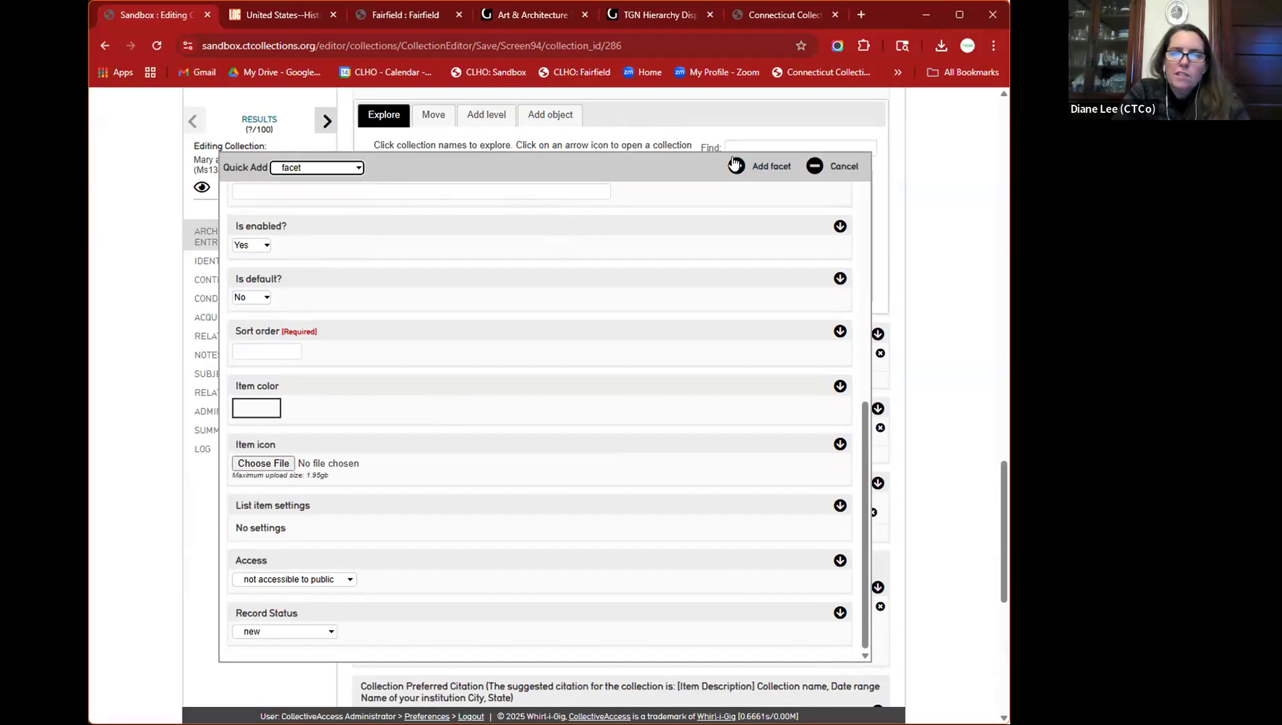
click(741, 166)
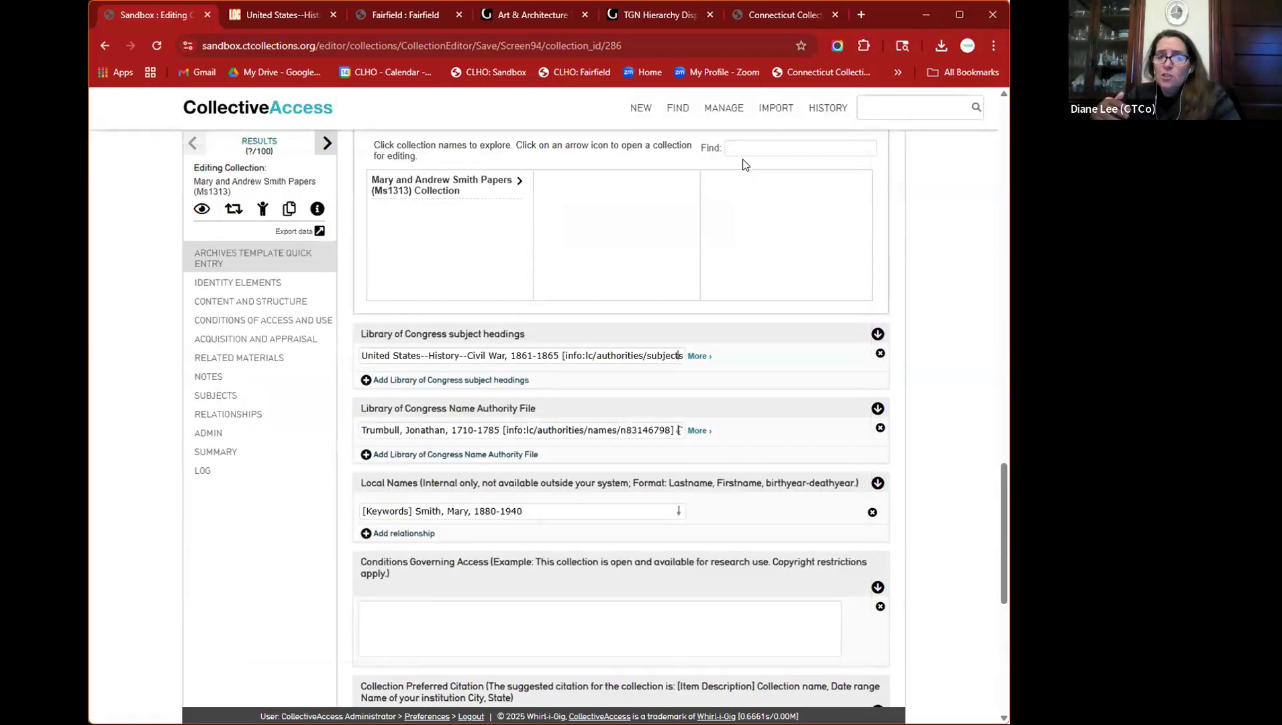
- Review the guidance for the Conditions Governing Access, Collection Preferred Citation and Related Material fields of the collection record
scroll(744, 164, down, 2)
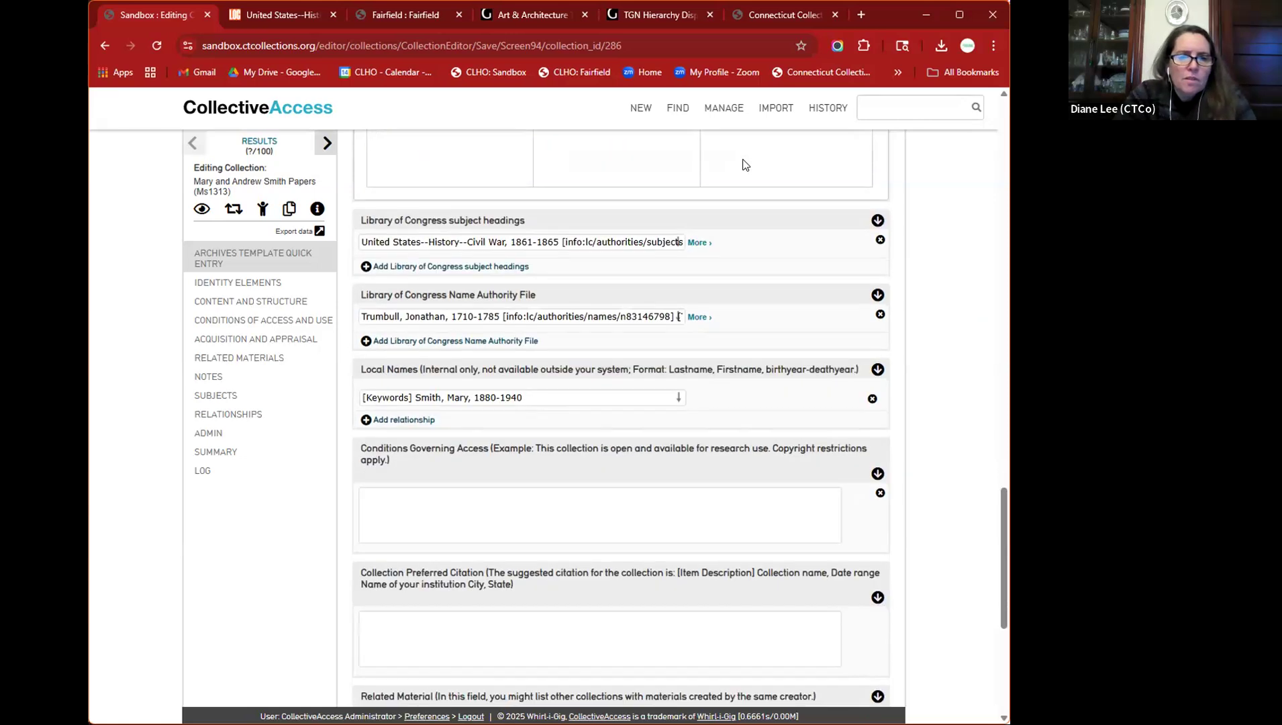
scroll(926, 493, down, 3)
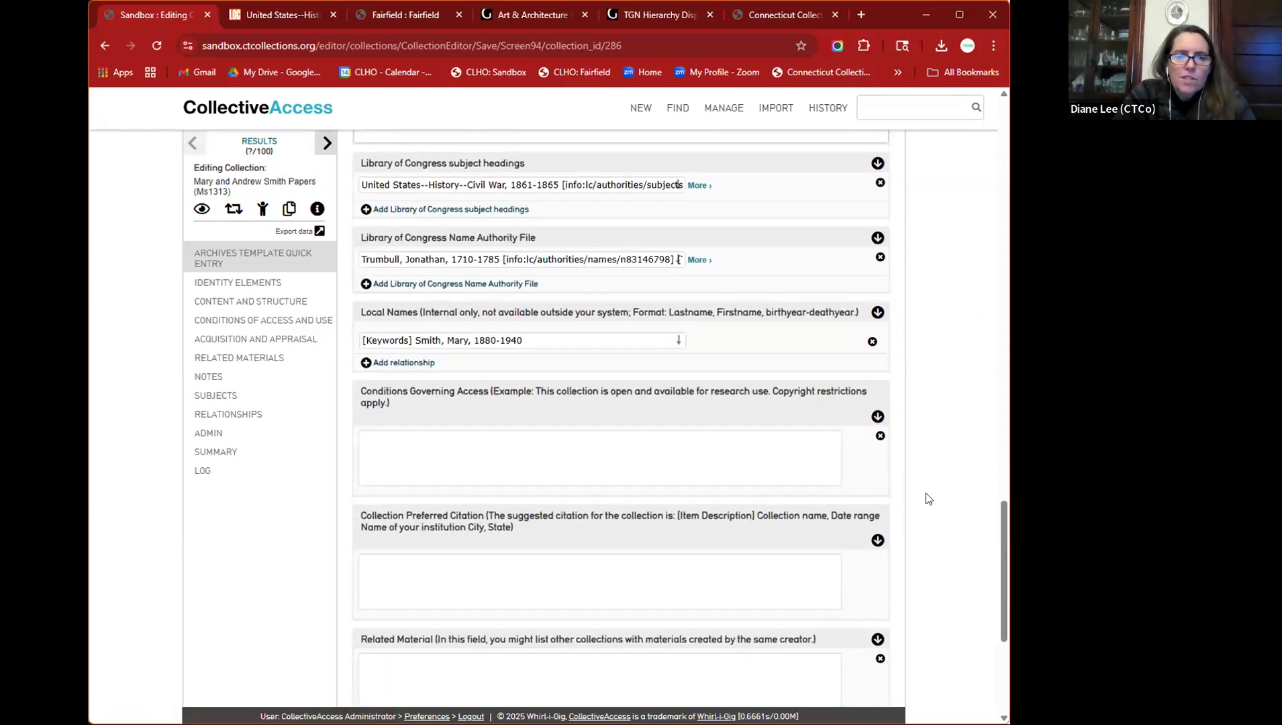
scroll(926, 494, down, 1)
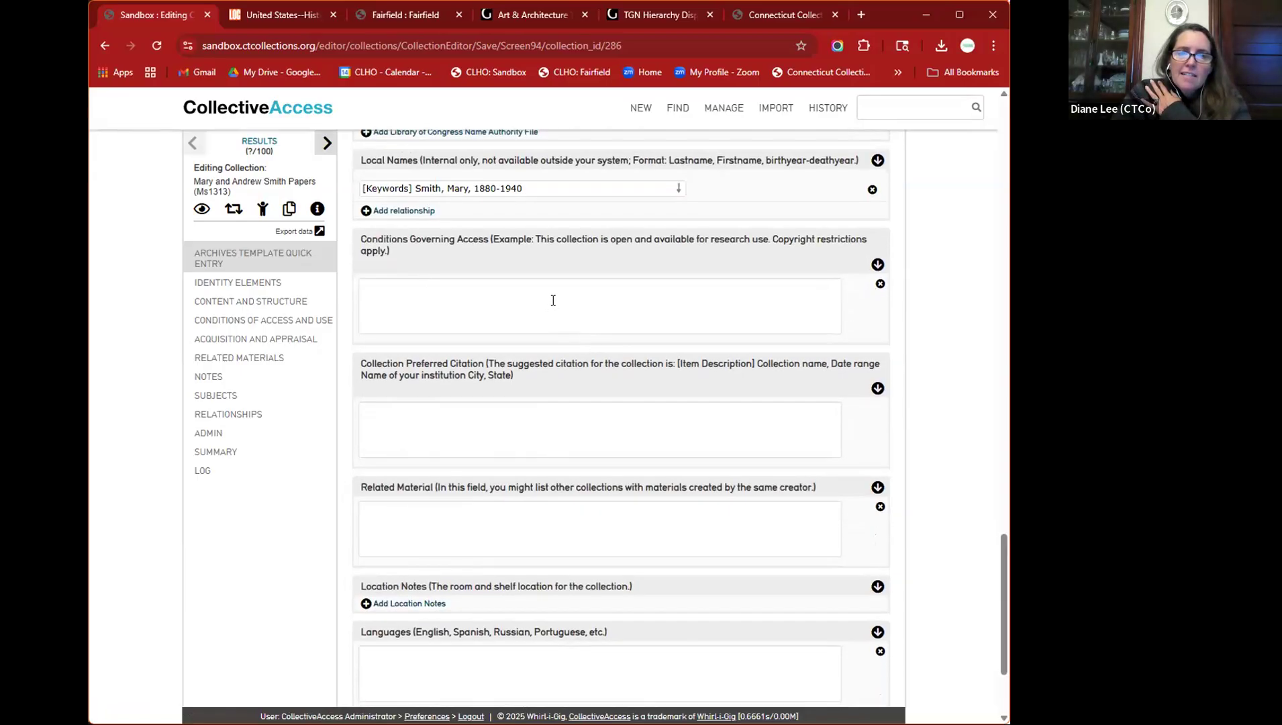
mouse_move(584, 255)
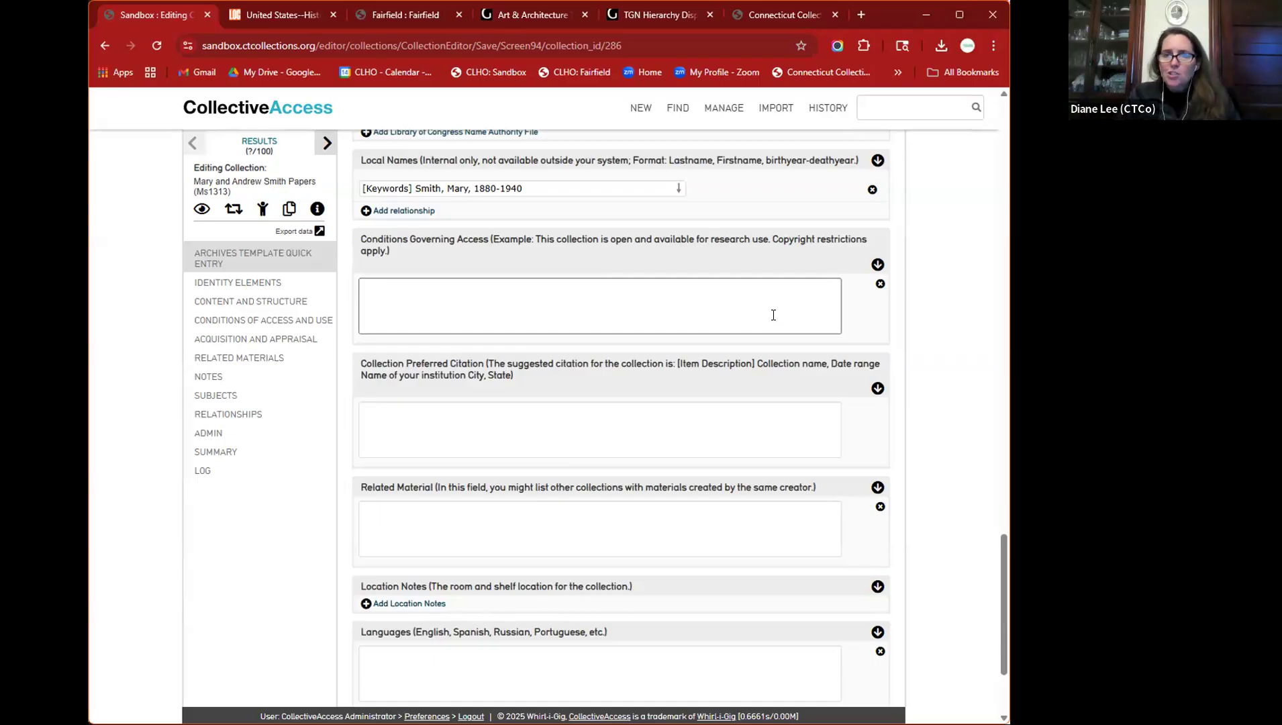
scroll(774, 316, down, 1)
scroll(773, 315, up, 1)
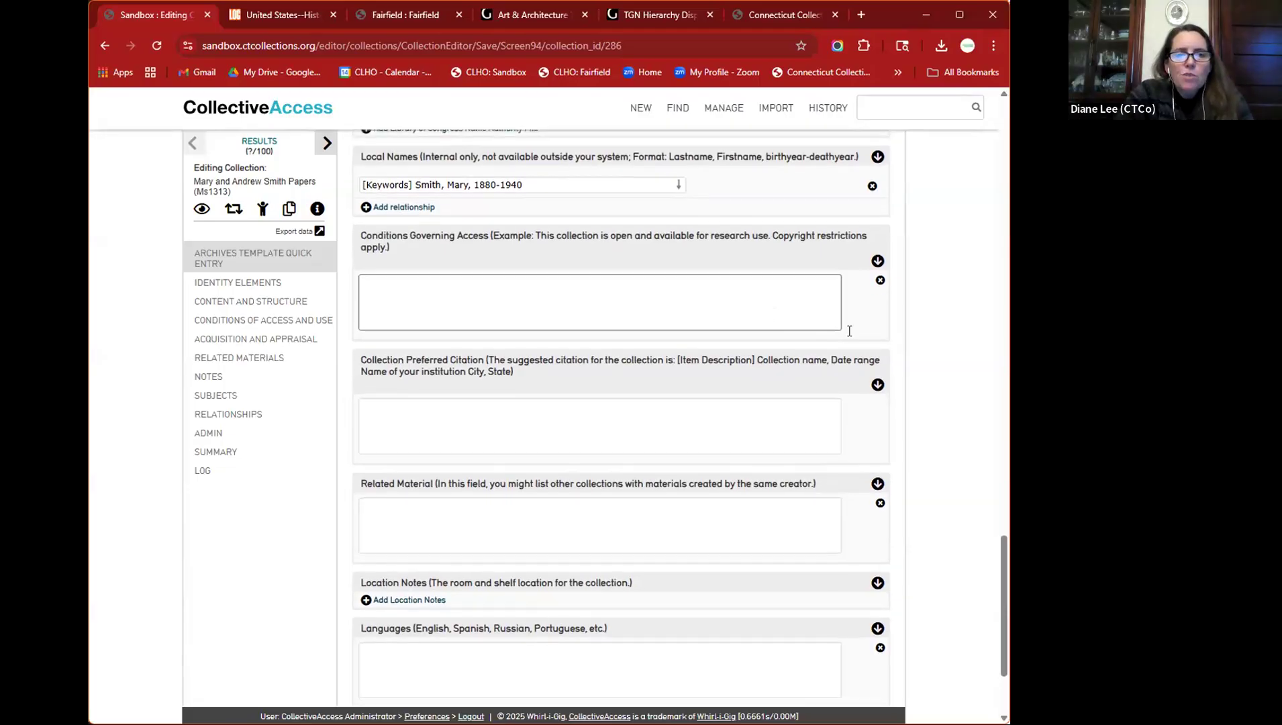
scroll(941, 410, down, 1)
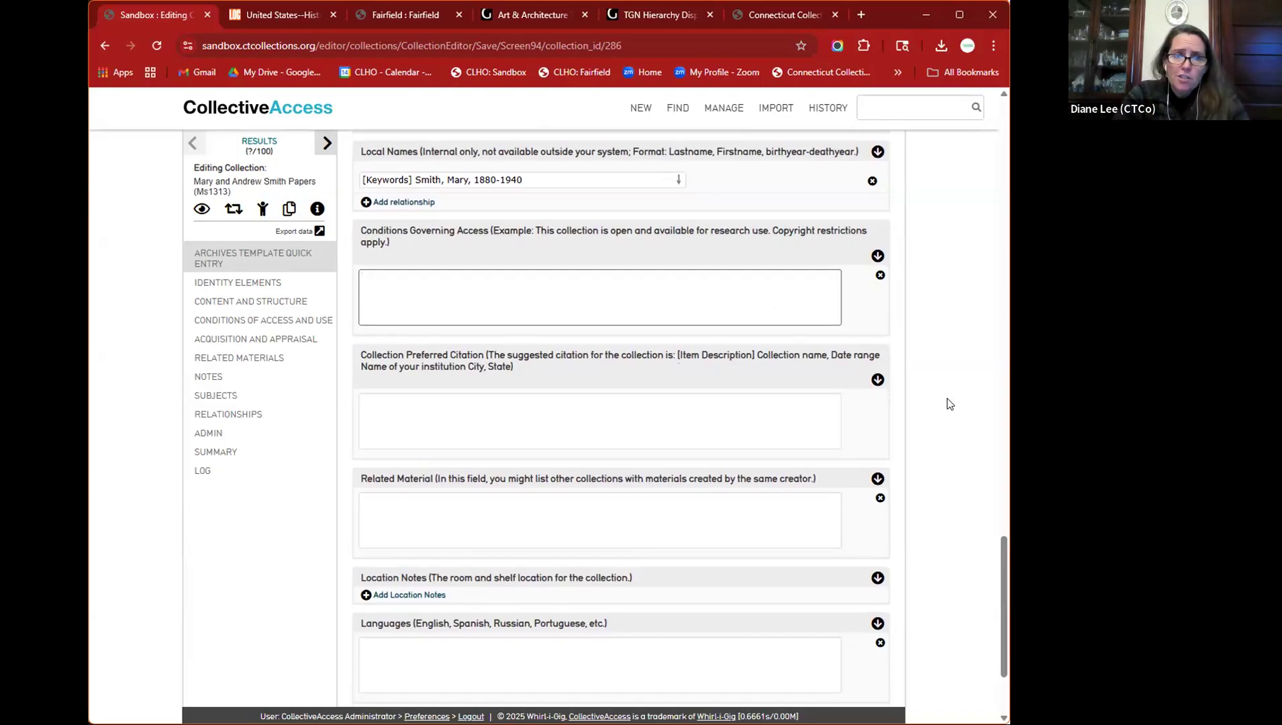
scroll(948, 399, down, 1)
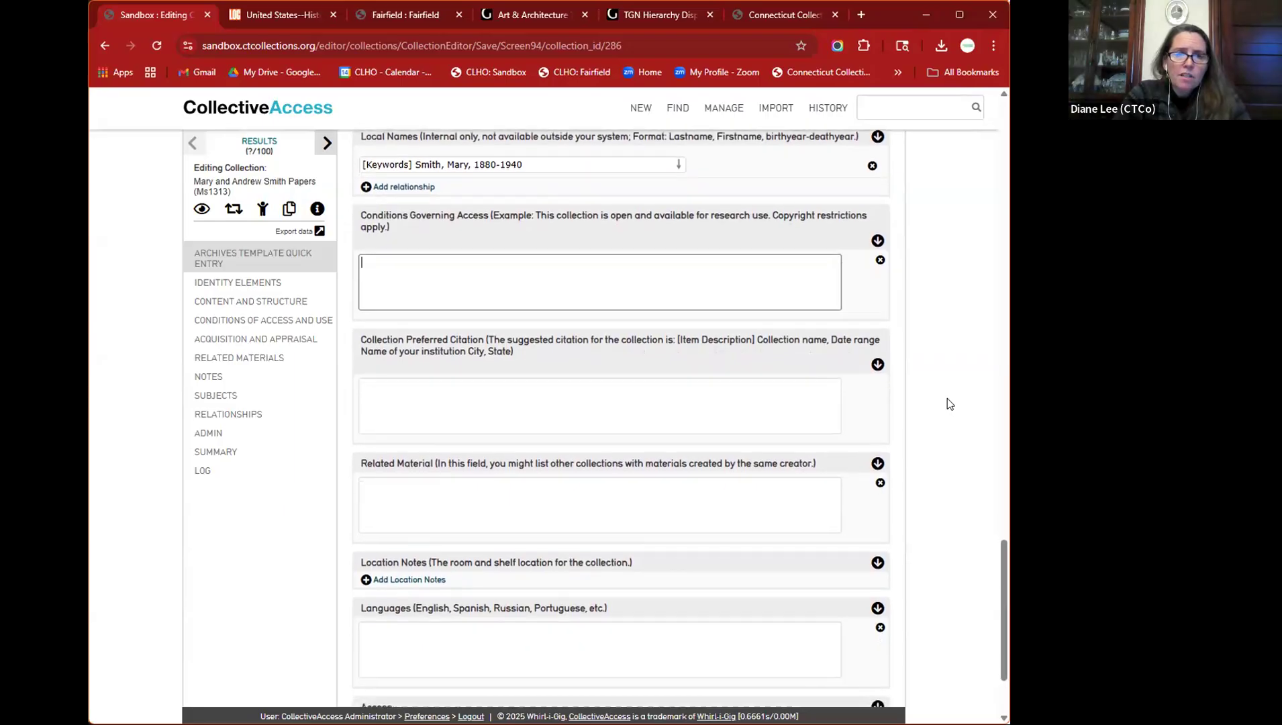
scroll(948, 403, down, 1)
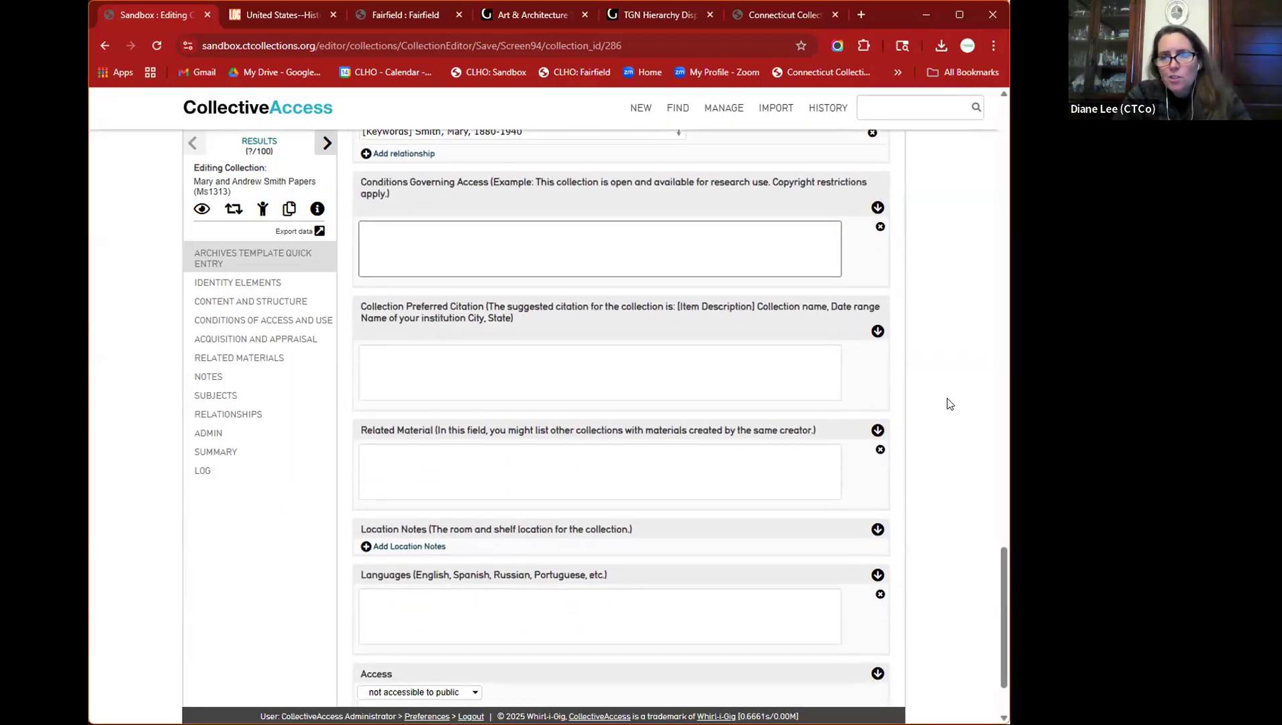
scroll(947, 402, down, 1)
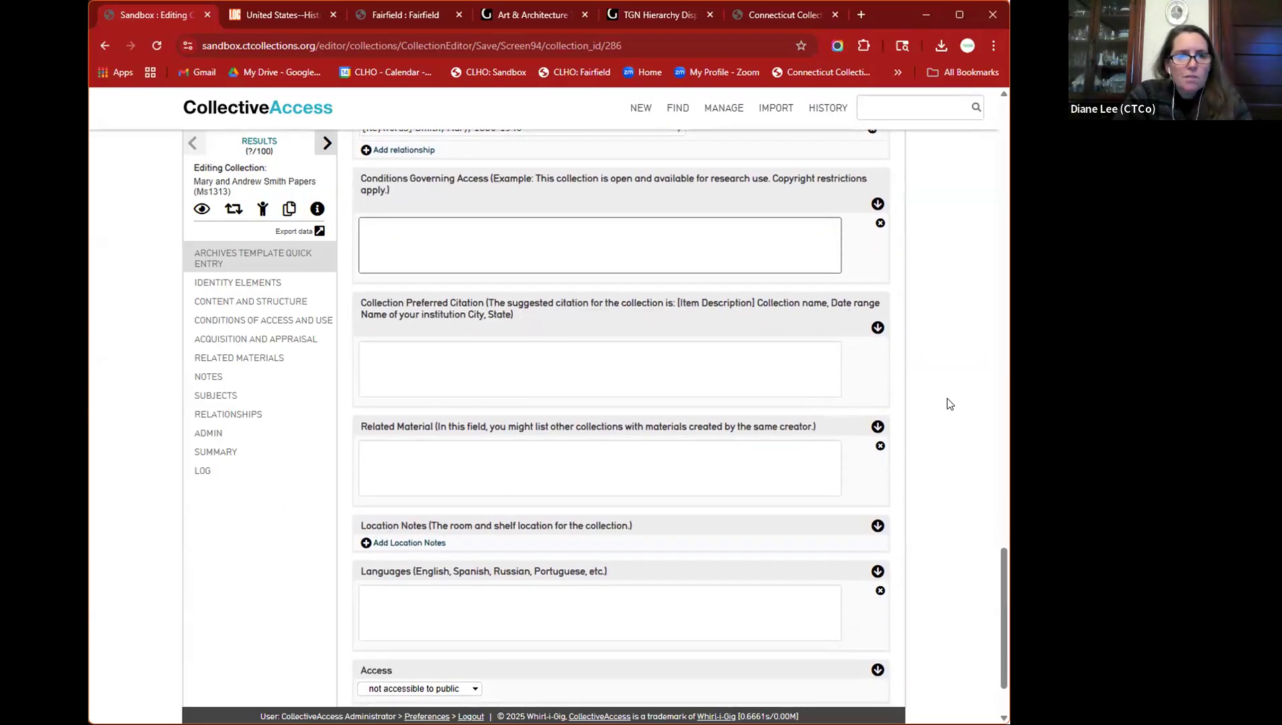
click(514, 346)
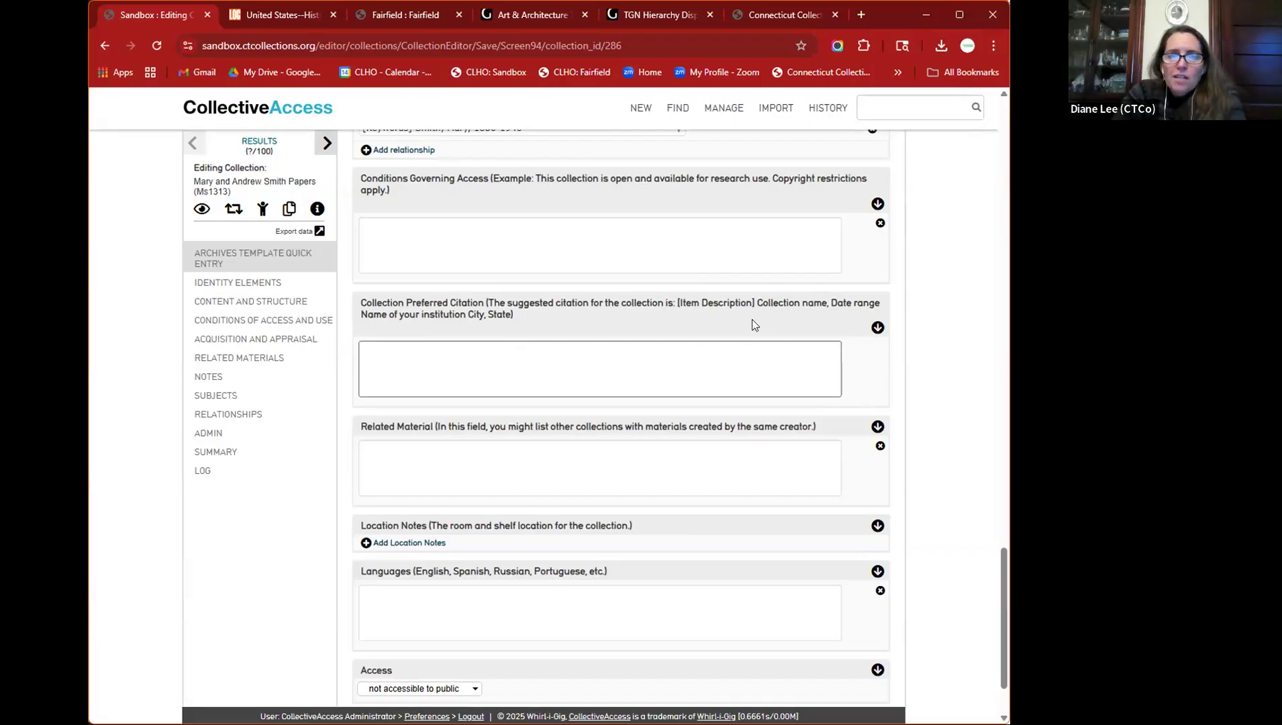
mouse_move(792, 304)
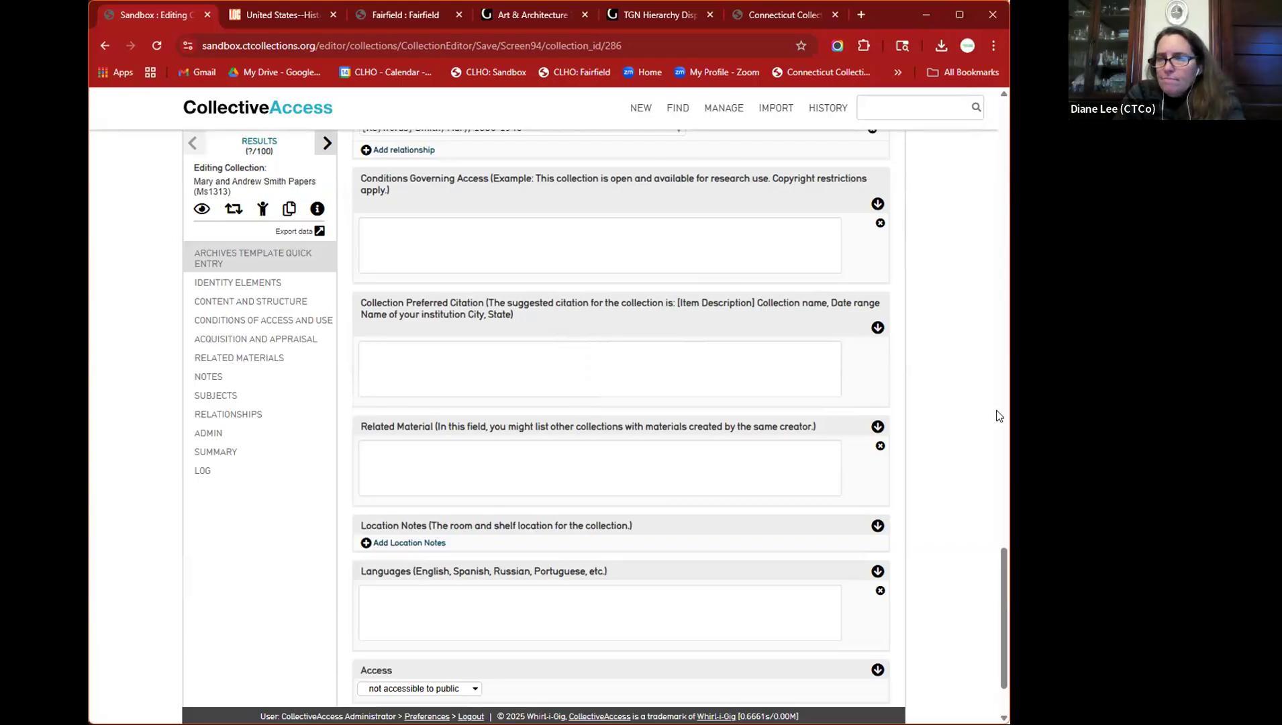
click(697, 359)
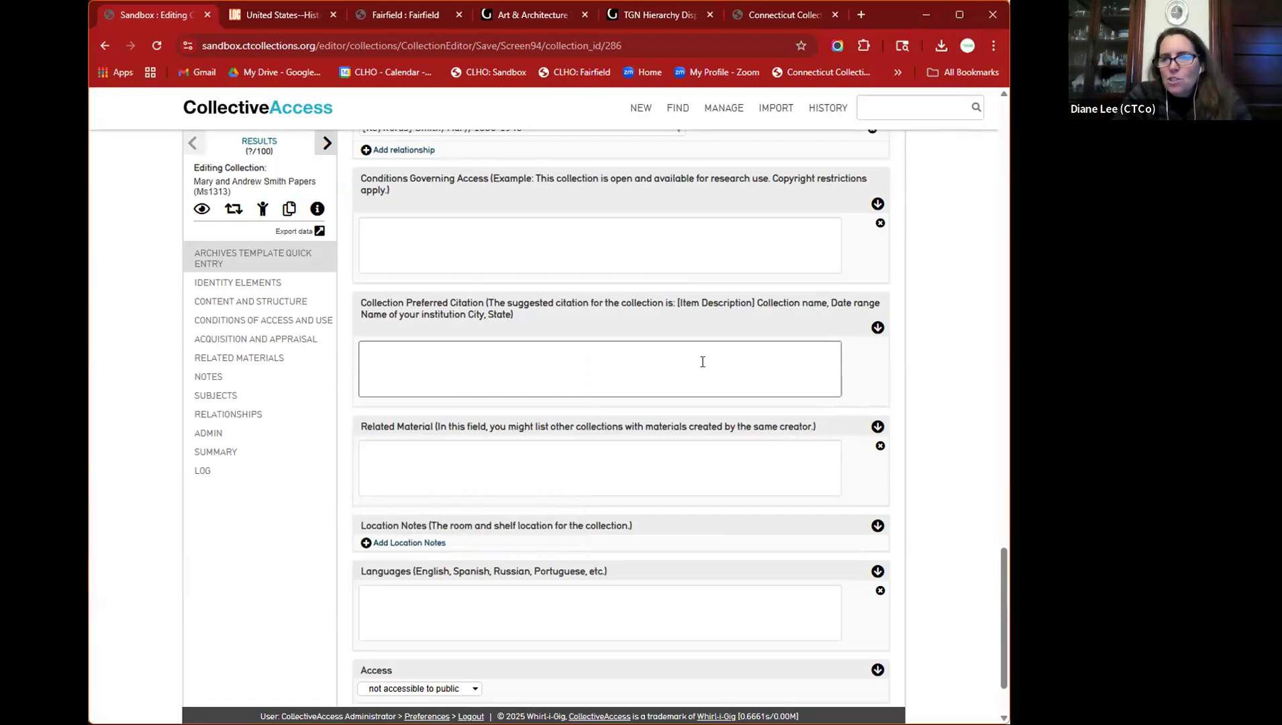
scroll(665, 369, down, 2)
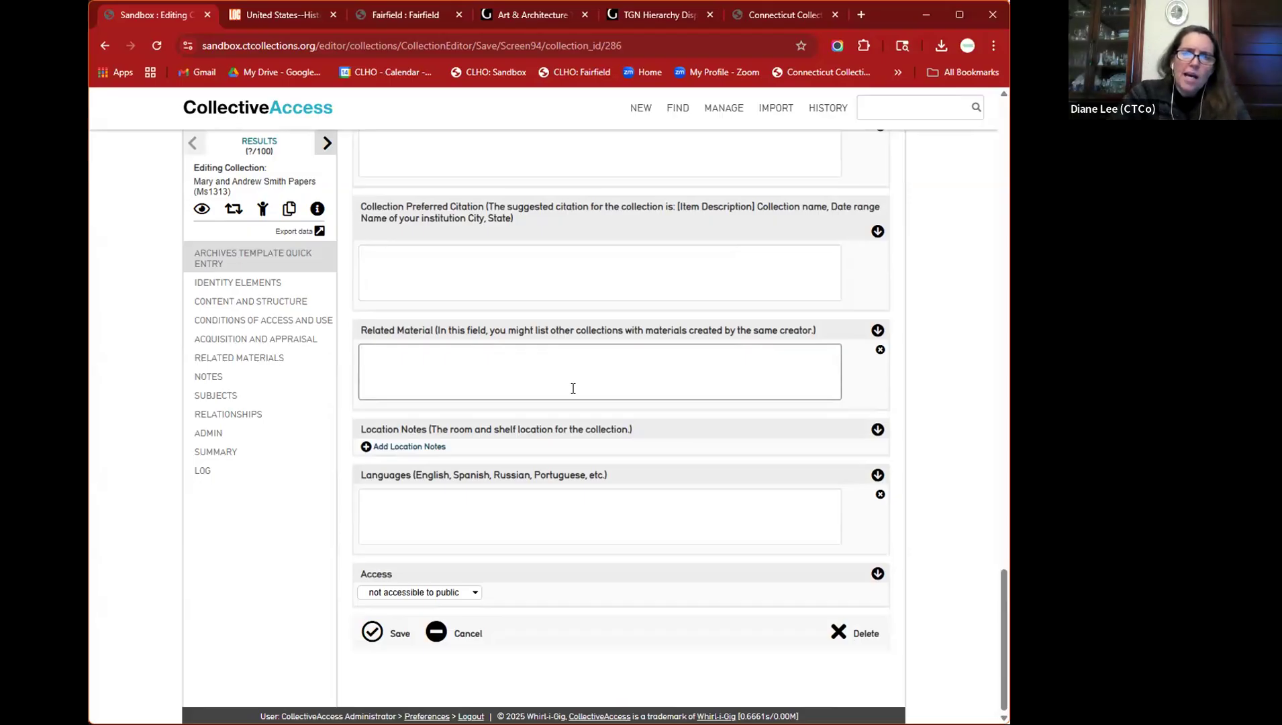
- Add a blank Location Notes entry and place the cursor in the Languages field
click(470, 514)
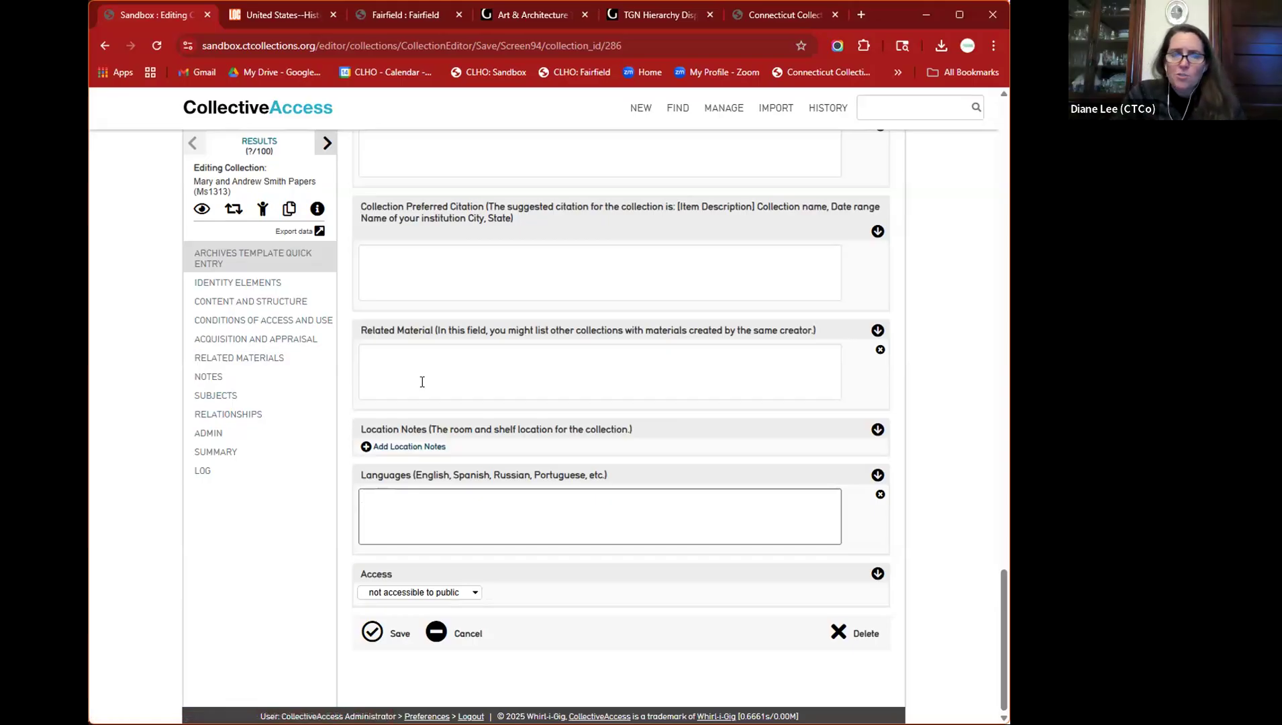
click(422, 447)
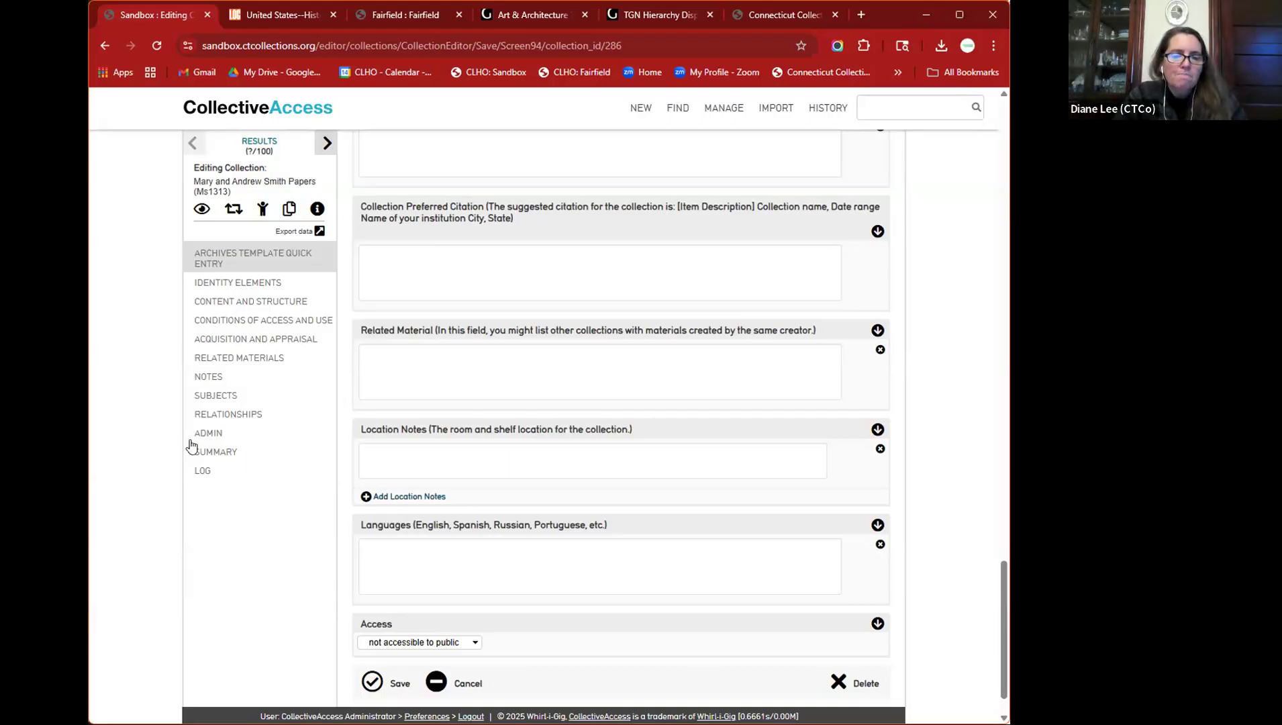
scroll(444, 430, down, 2)
click(476, 505)
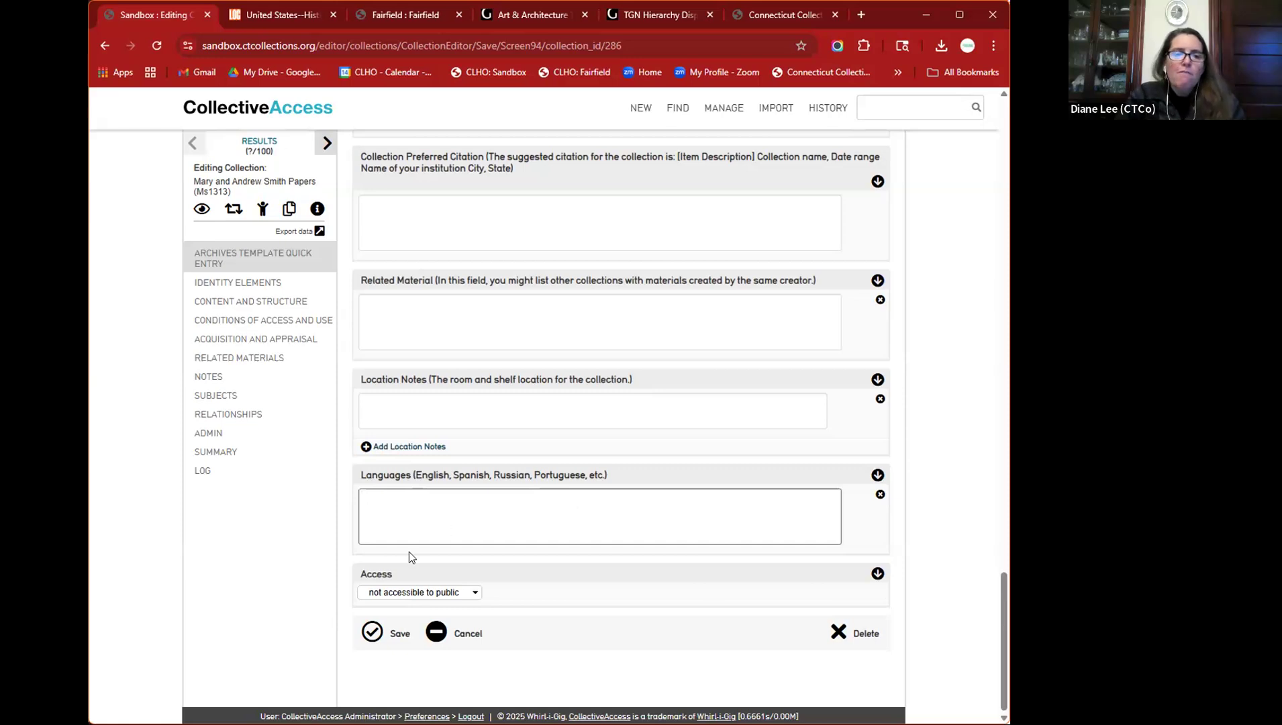
- Set the collection record's access to "accessible to public"
drag(413, 581, 512, 599)
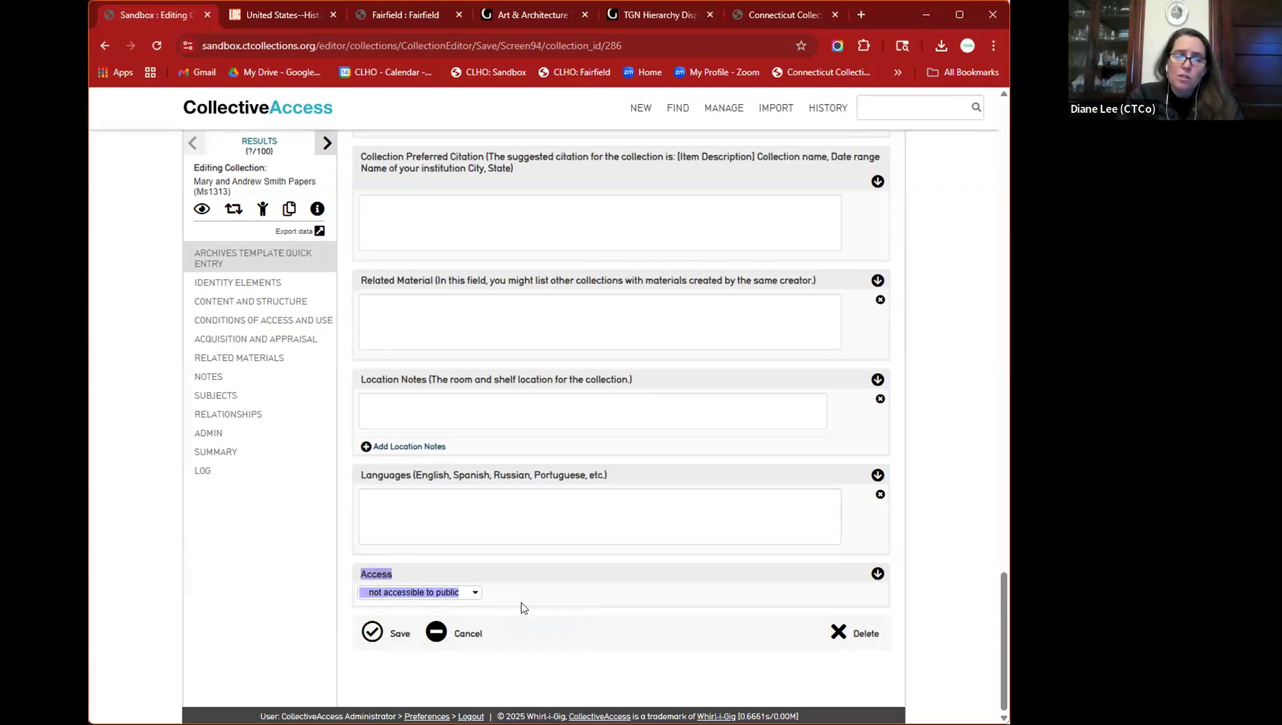
click(537, 643)
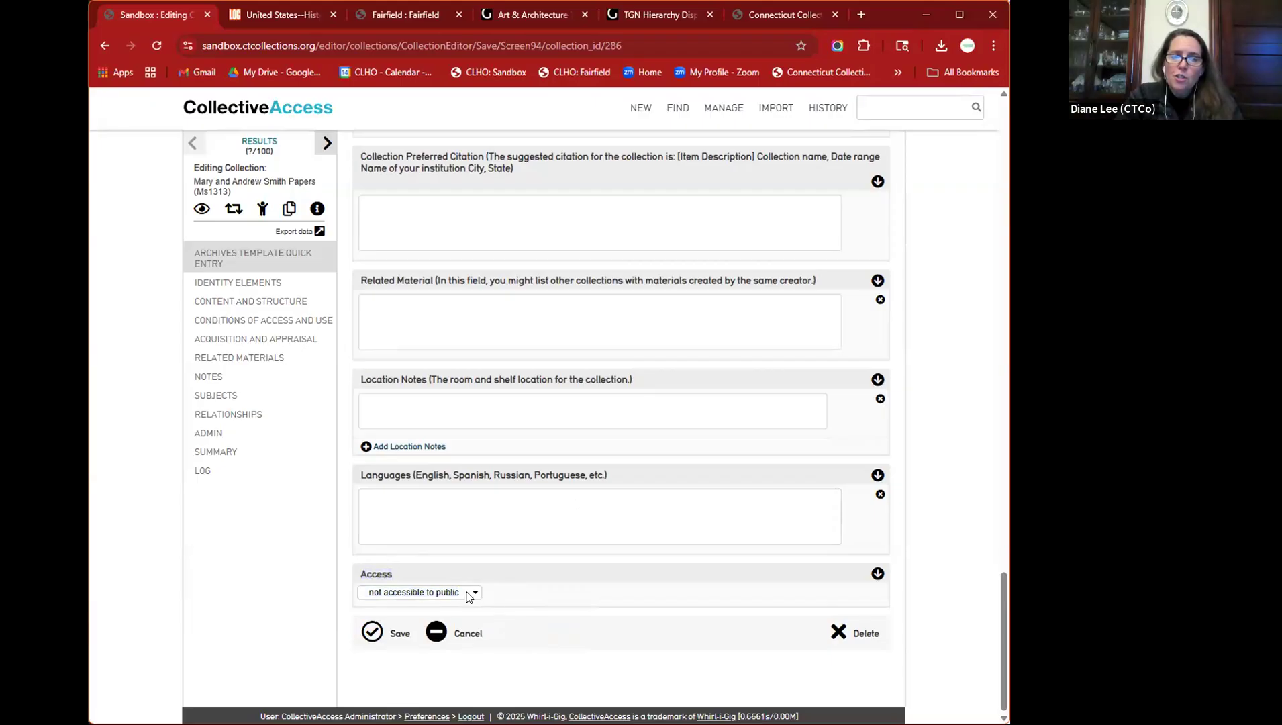
click(468, 594)
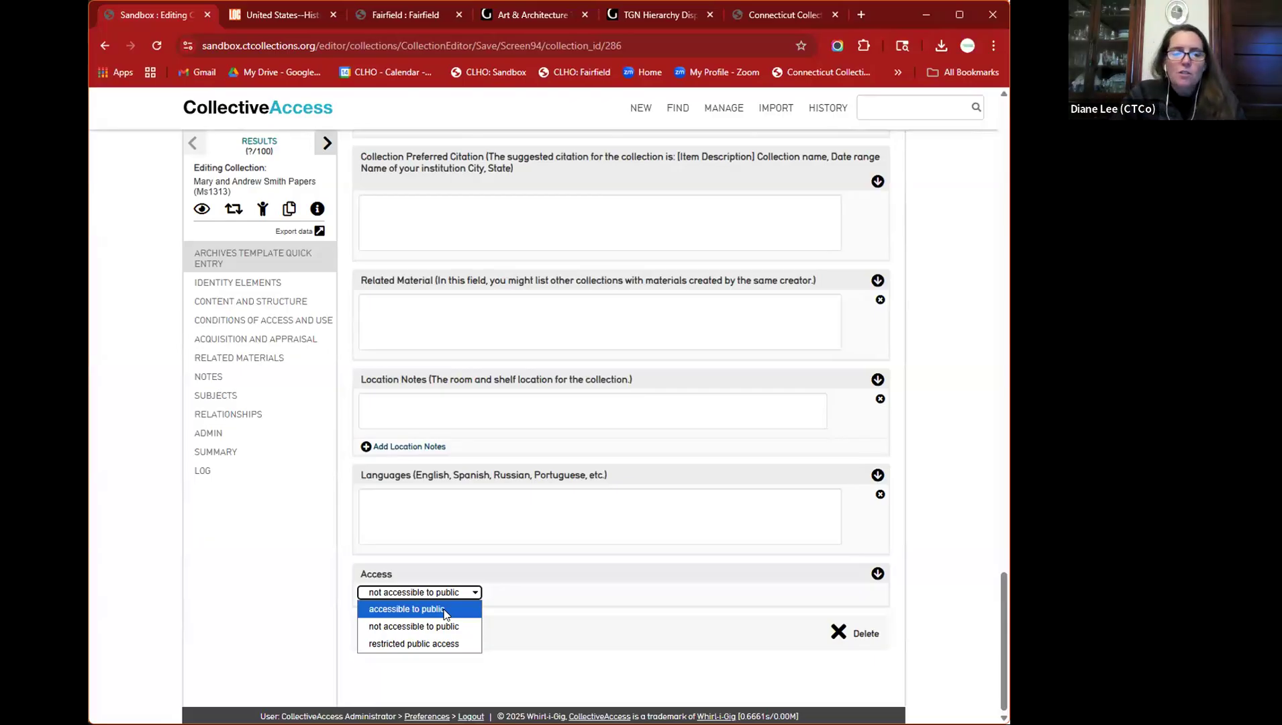
click(448, 612)
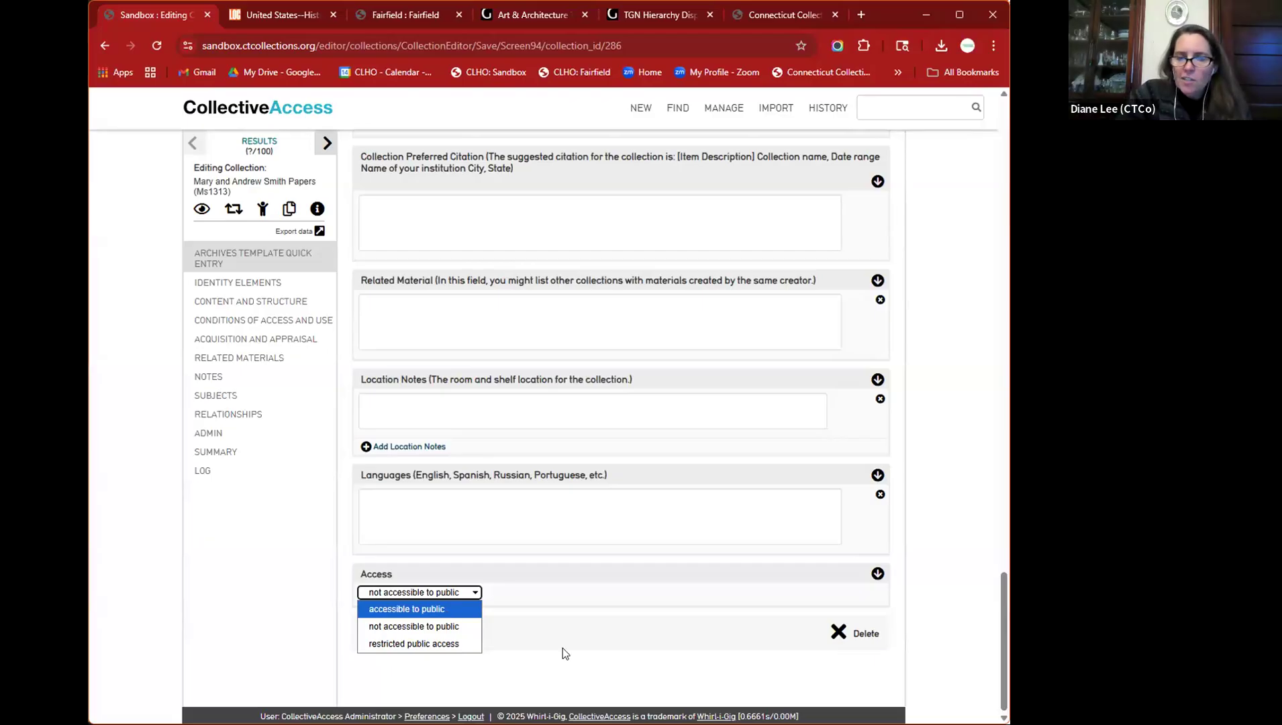
click(563, 650)
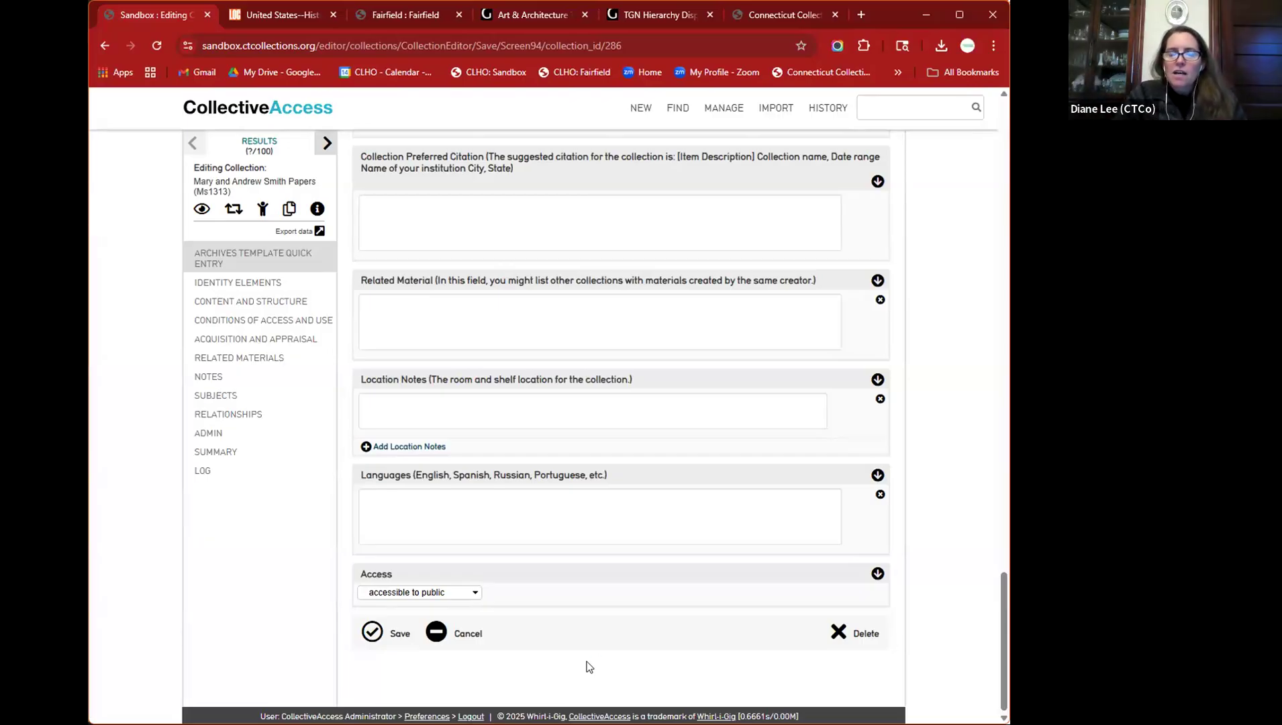
- Return to the Location in hierarchy section of the collection record and examine its options
scroll(589, 644, up, 2)
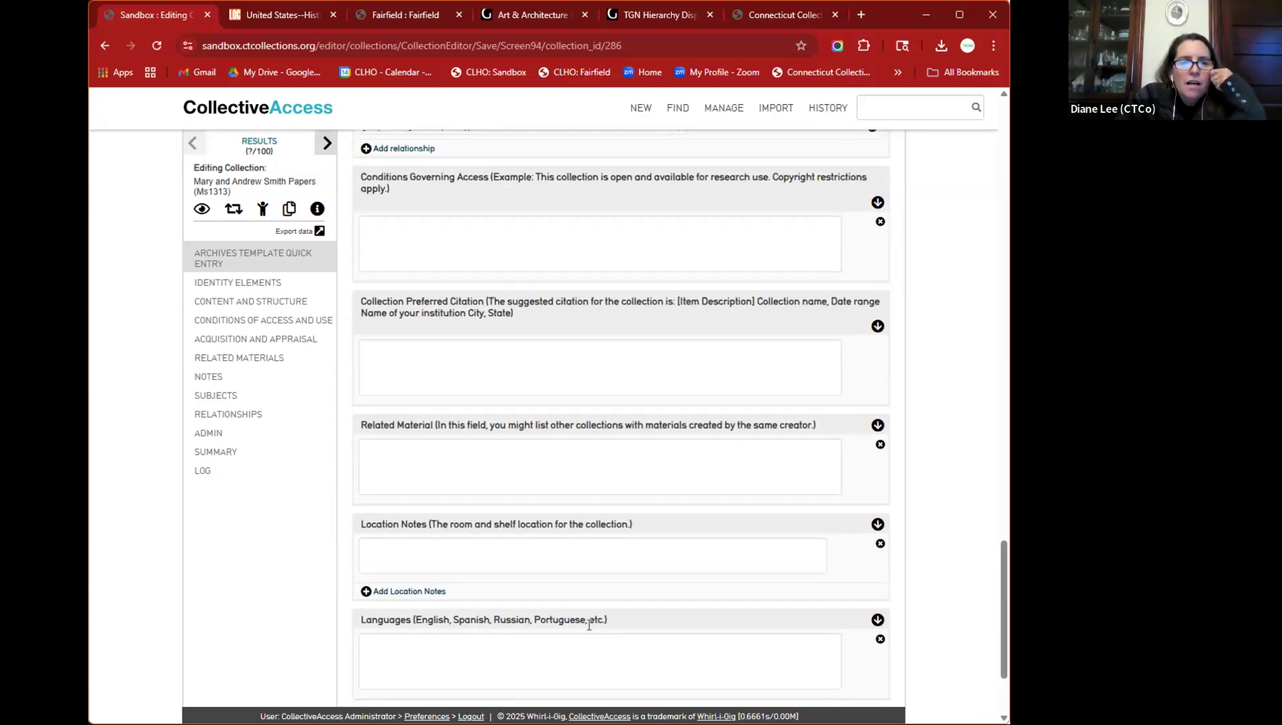
scroll(616, 535, up, 10)
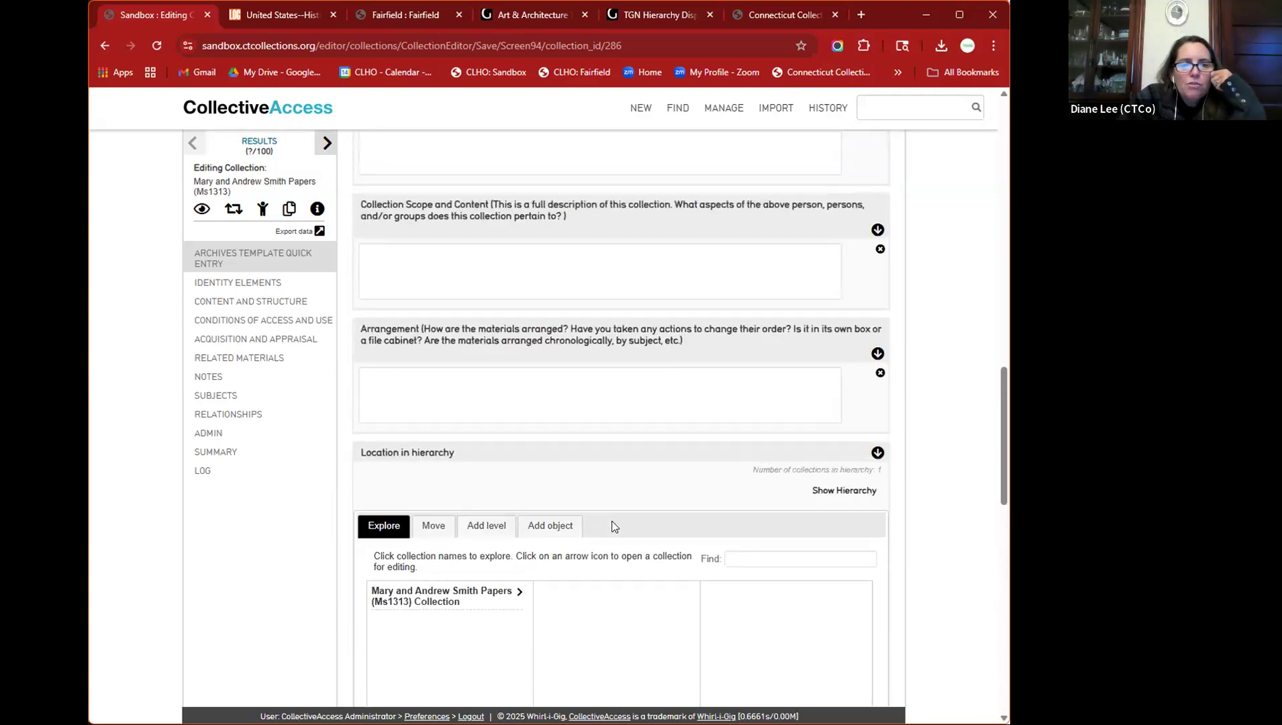
scroll(542, 485, down, 2)
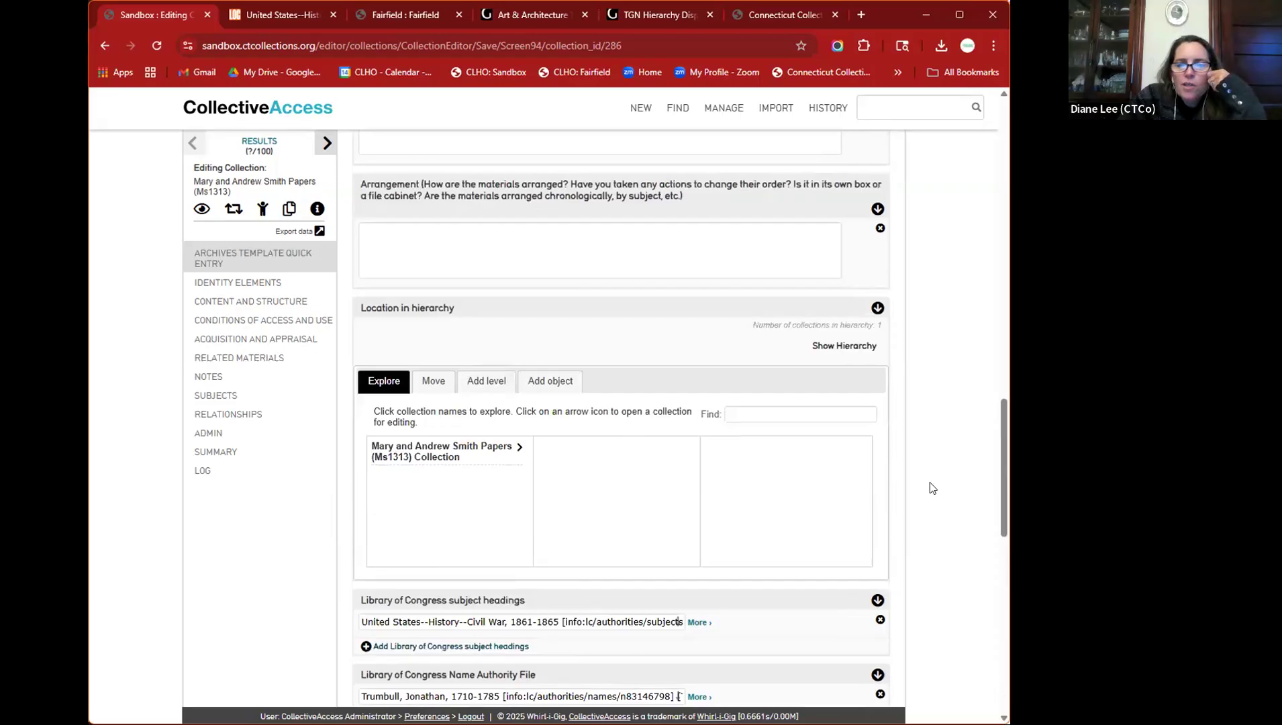
scroll(930, 482, down, 2)
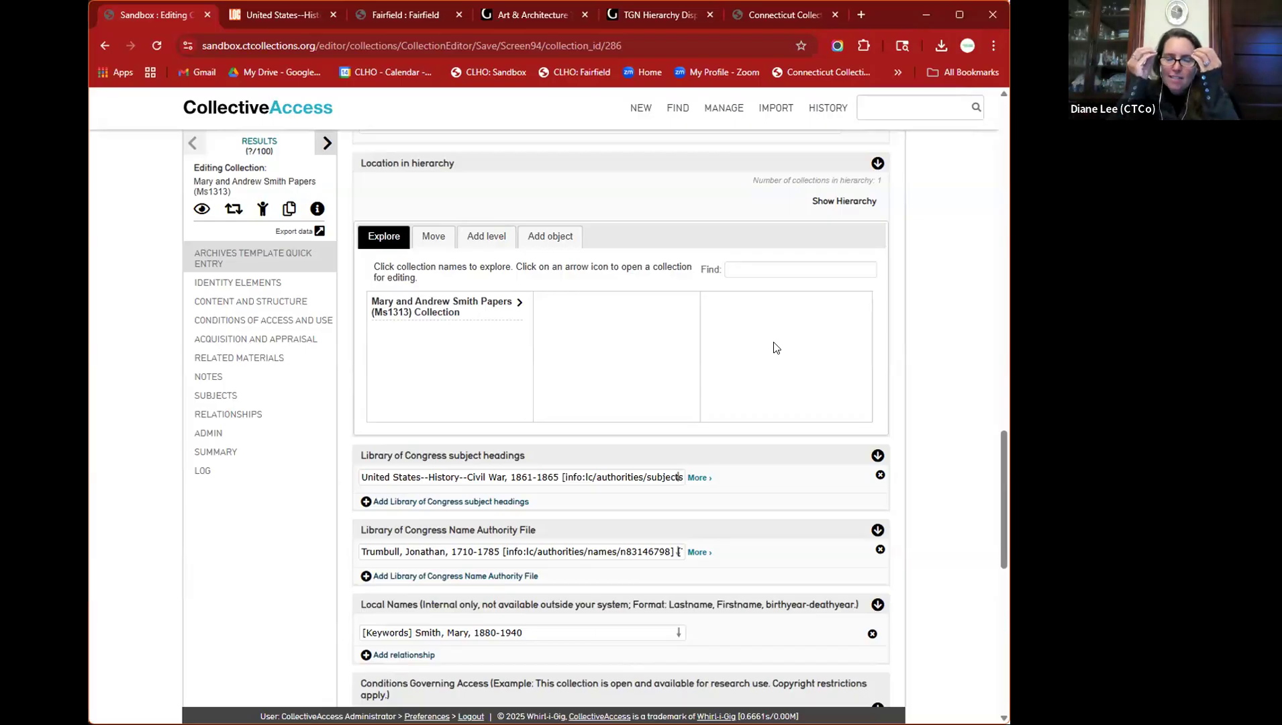
- Add a new Series as a child level under the Ms1313 collection, leaving the collection page without saving
click(518, 306)
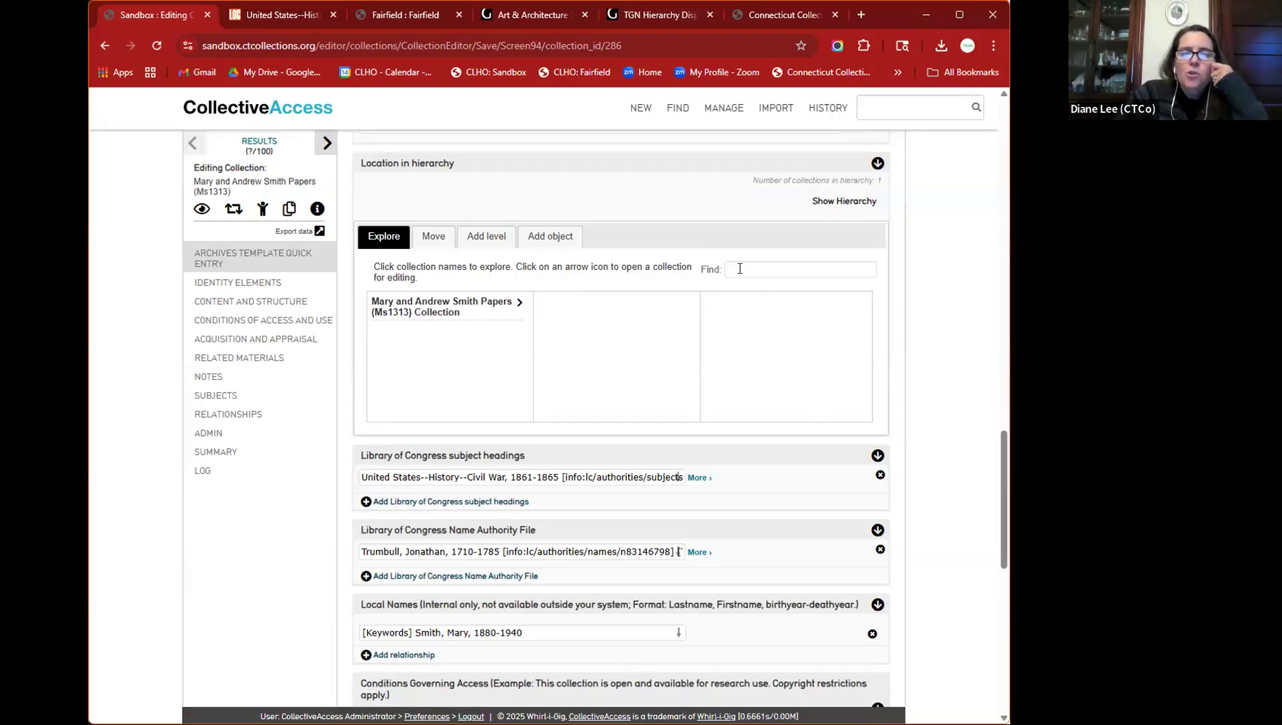
click(489, 235)
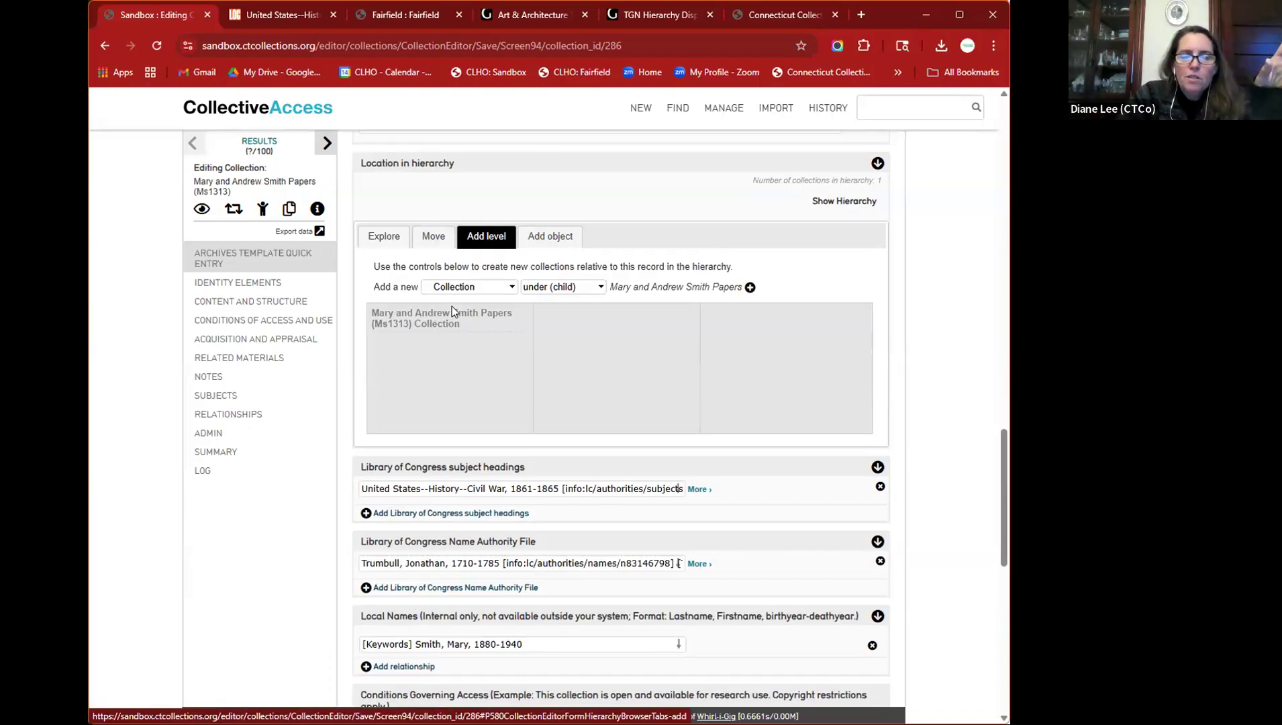
click(462, 288)
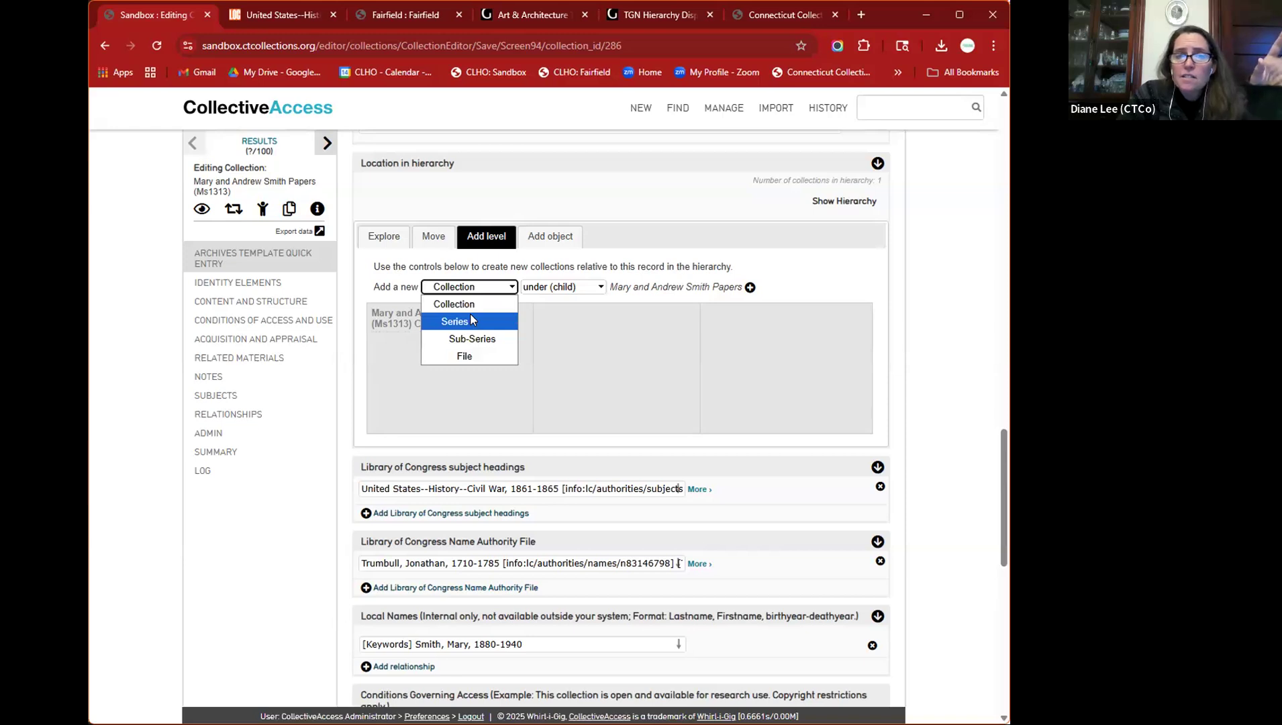
click(471, 318)
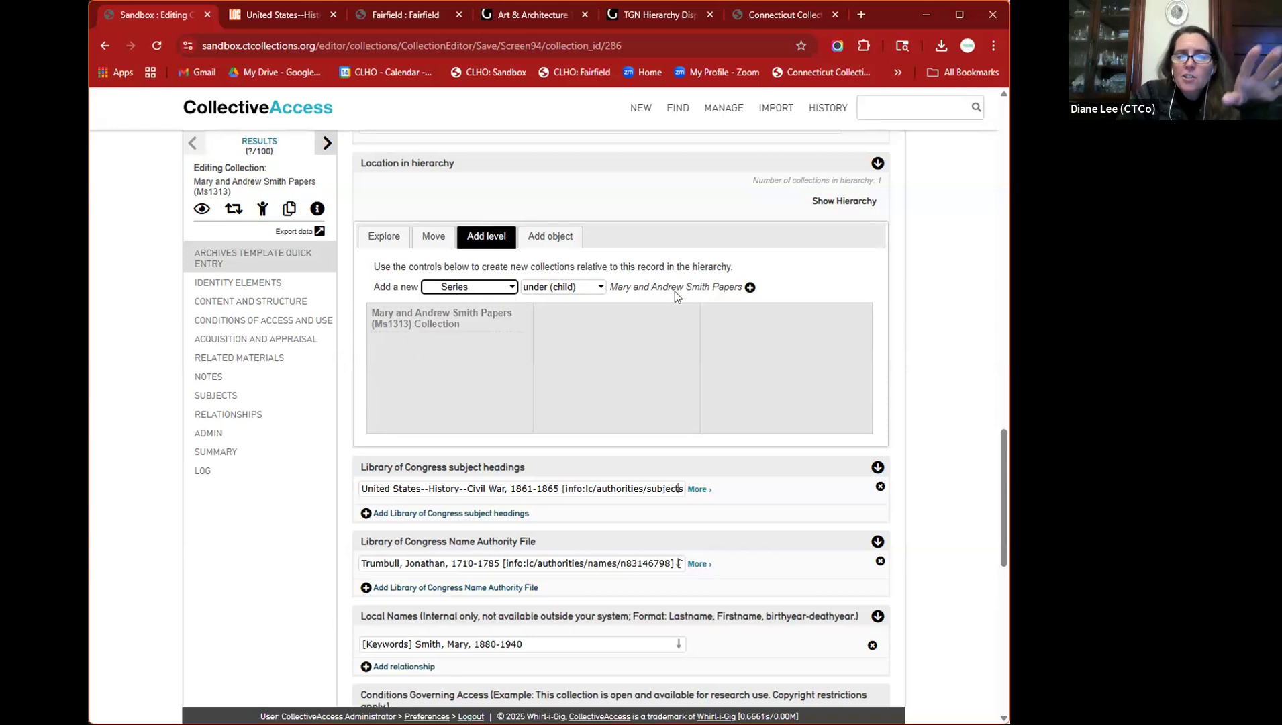
click(750, 289)
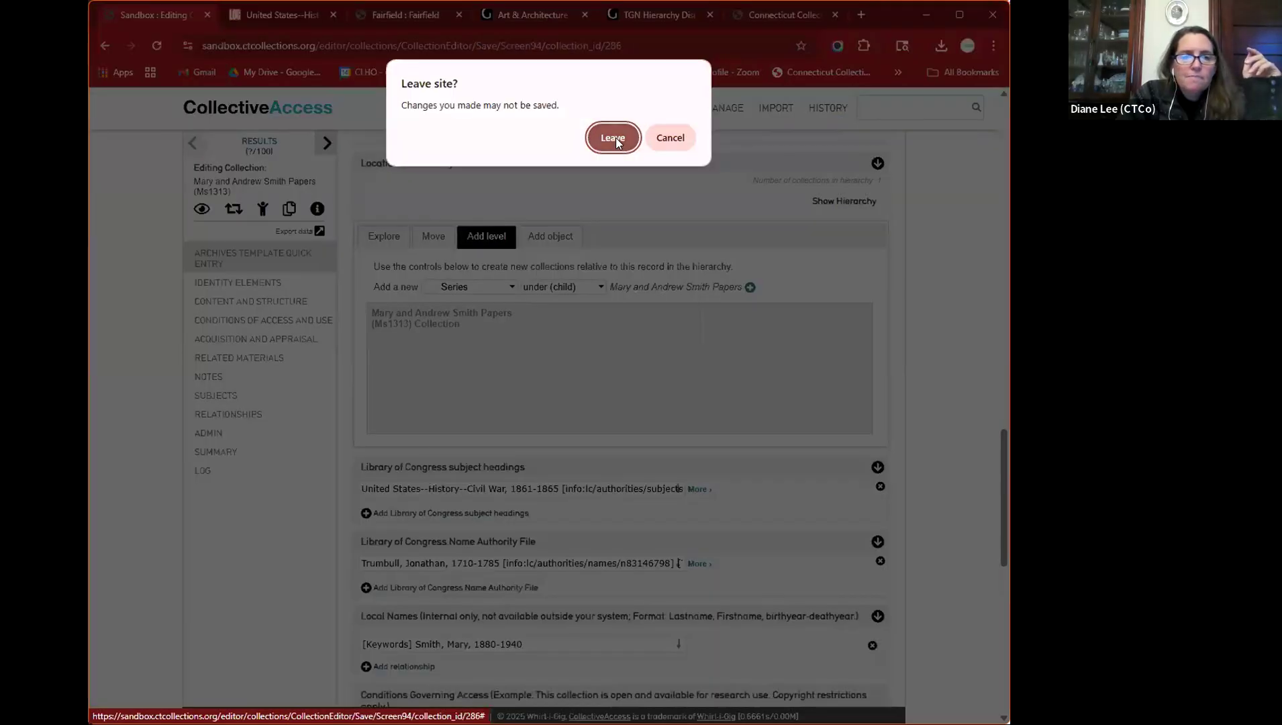
click(615, 138)
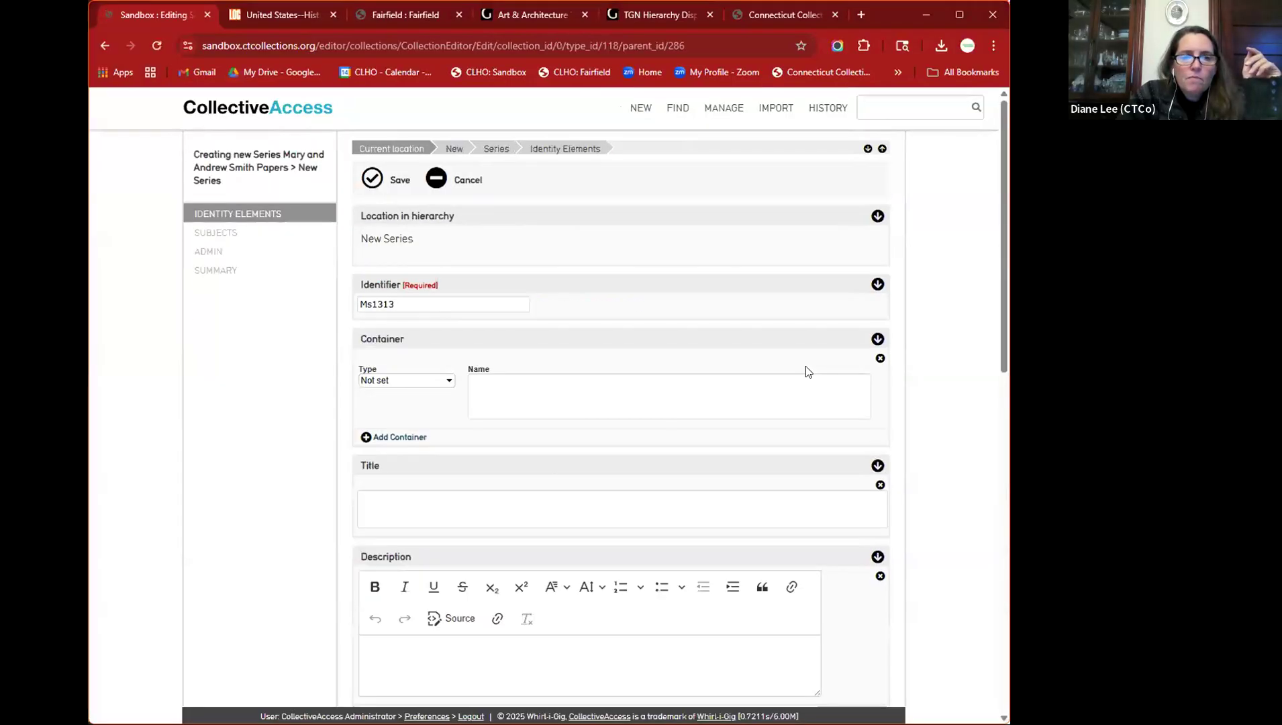
- Set the new series' identifier to Ms1313:CorrespondenceBox1
scroll(810, 366, down, 1)
scroll(845, 367, down, 3)
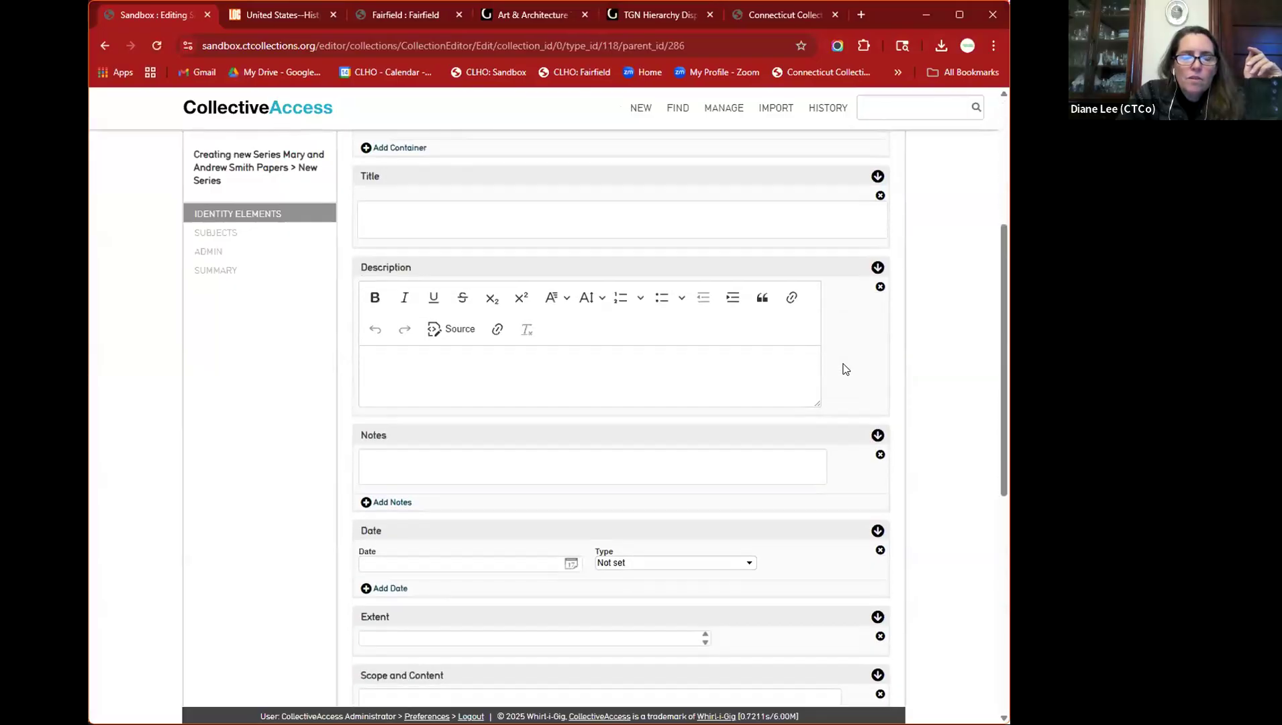
scroll(841, 366, up, 4)
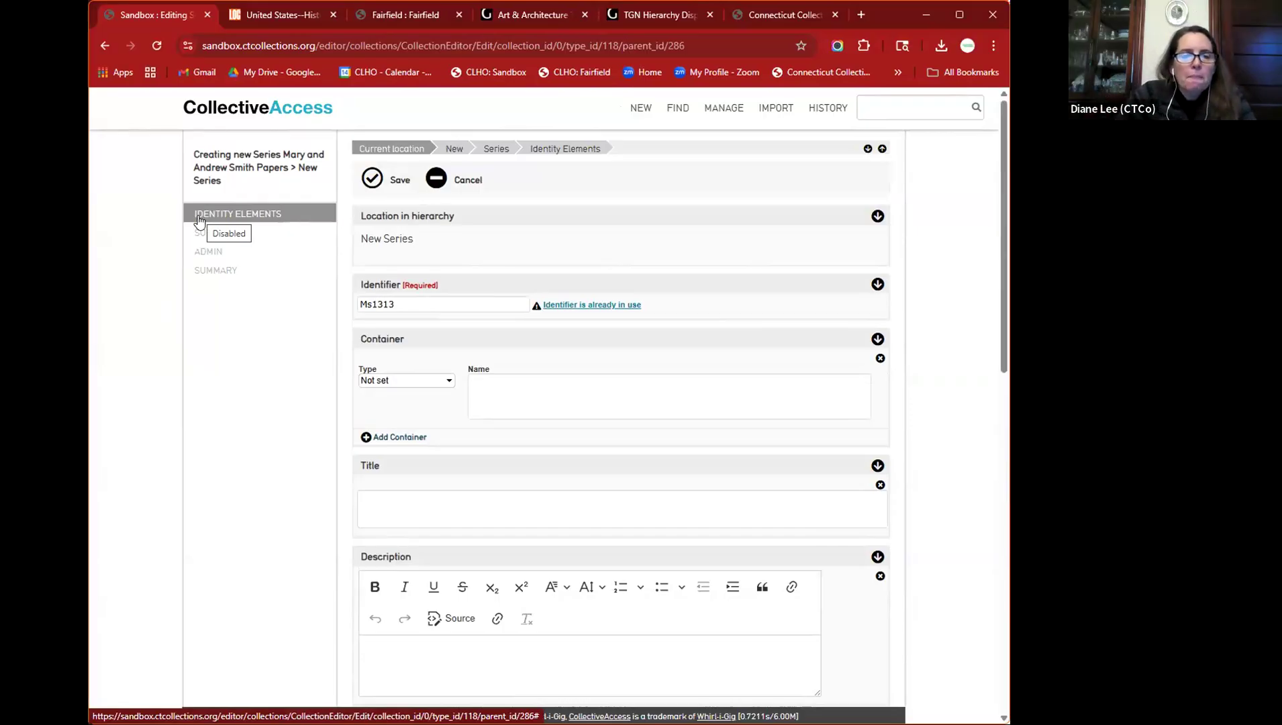
click(410, 302)
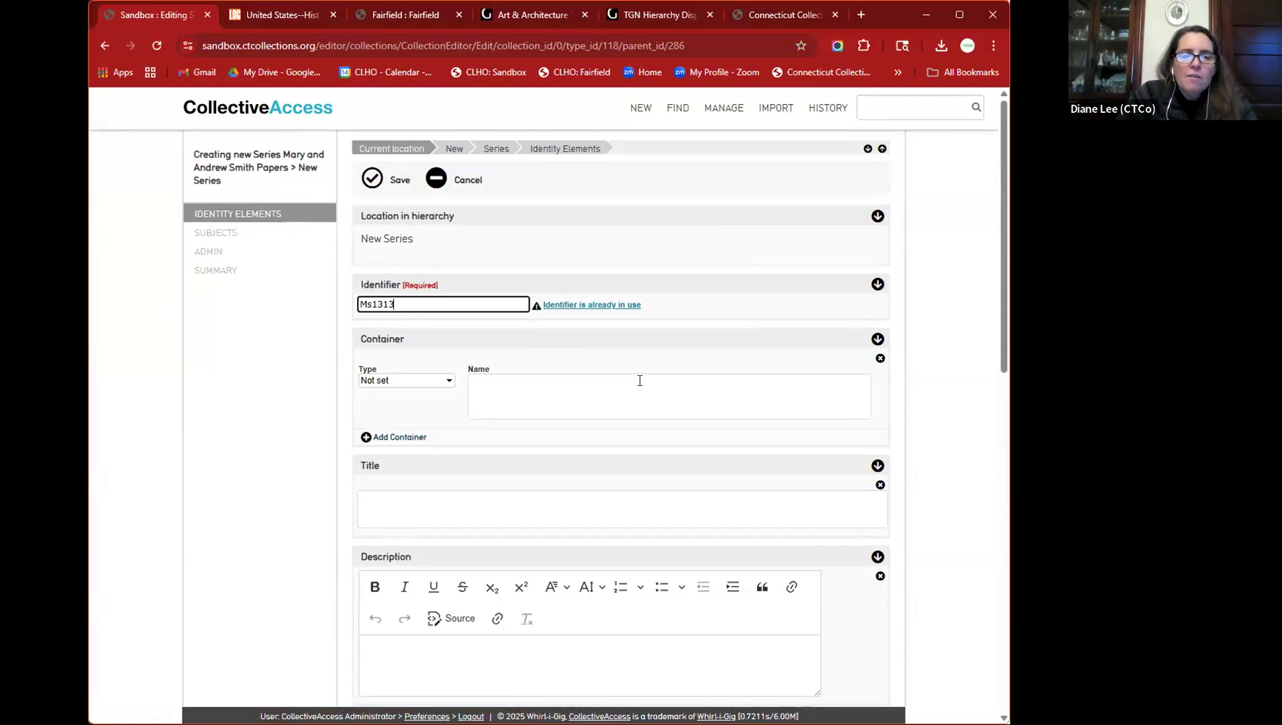
click(640, 385)
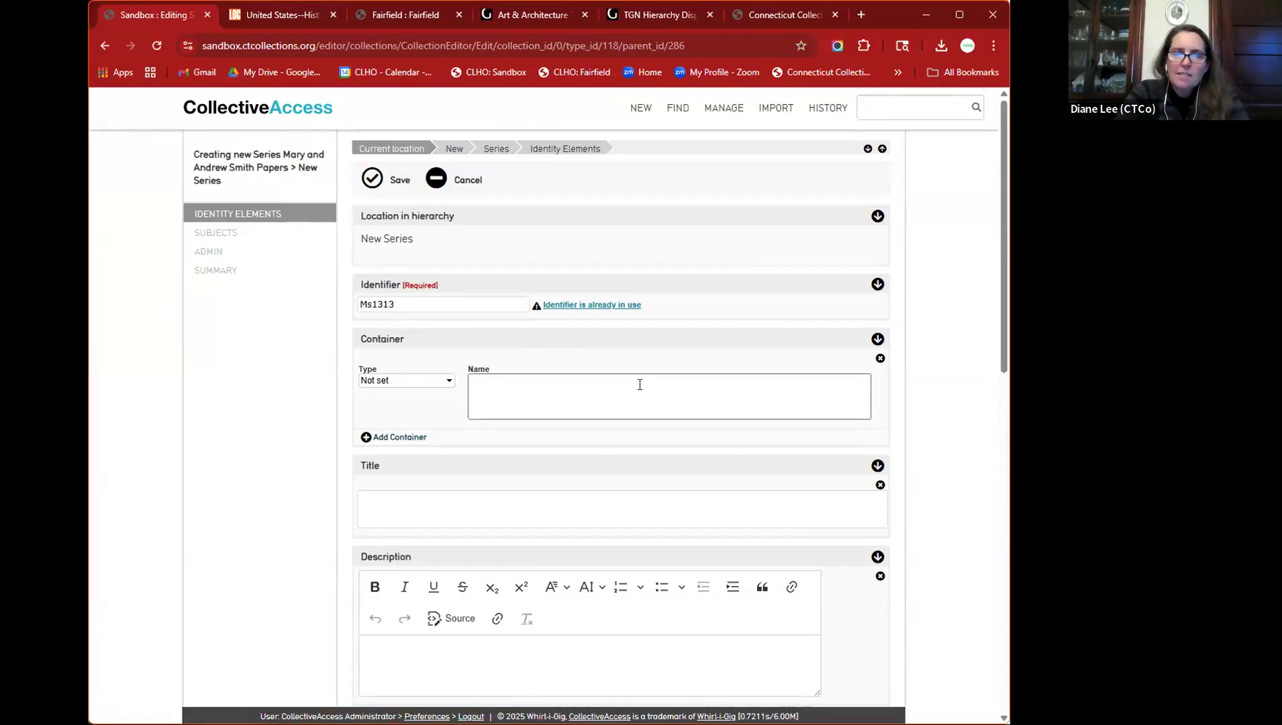
click(473, 303)
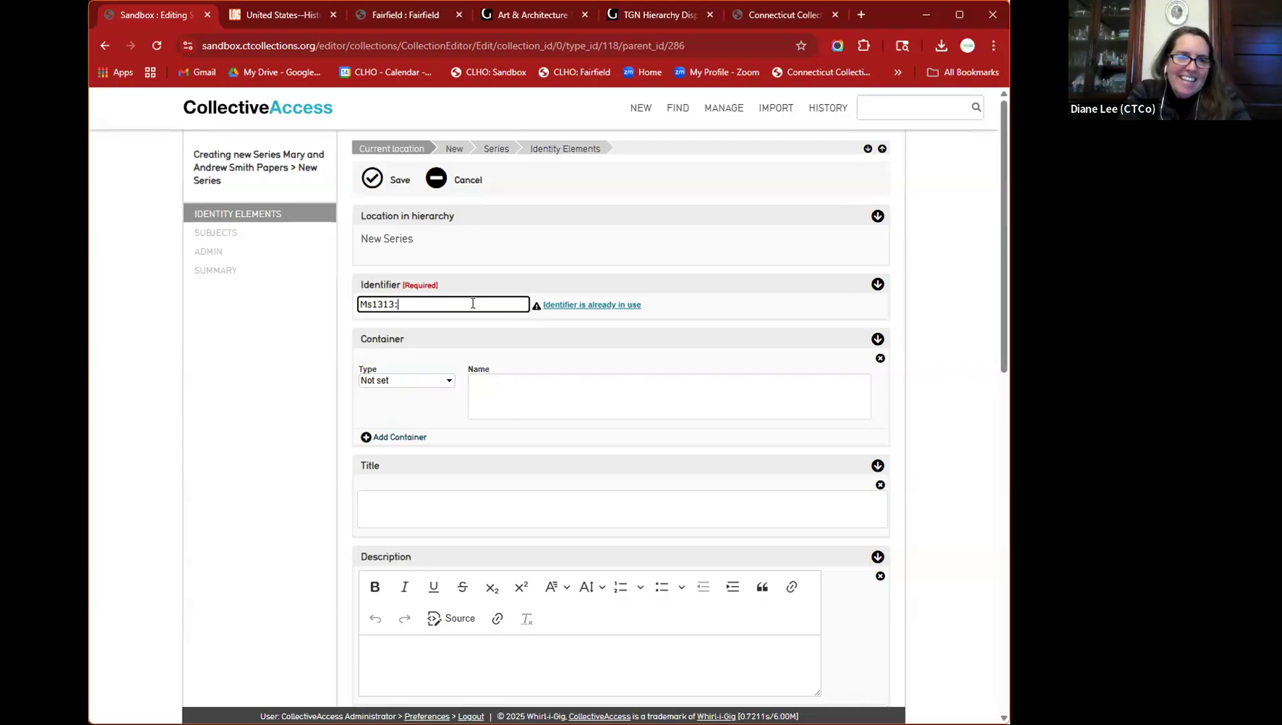
text(Correspondence)
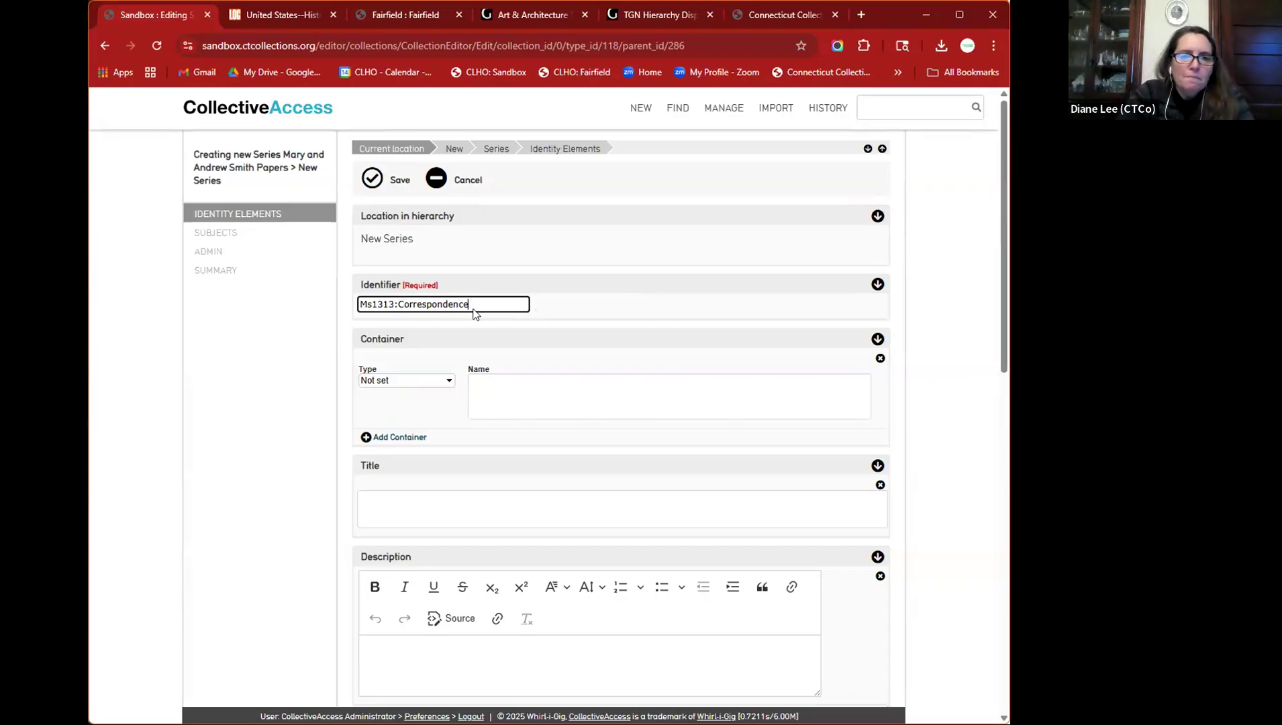
text(Box)
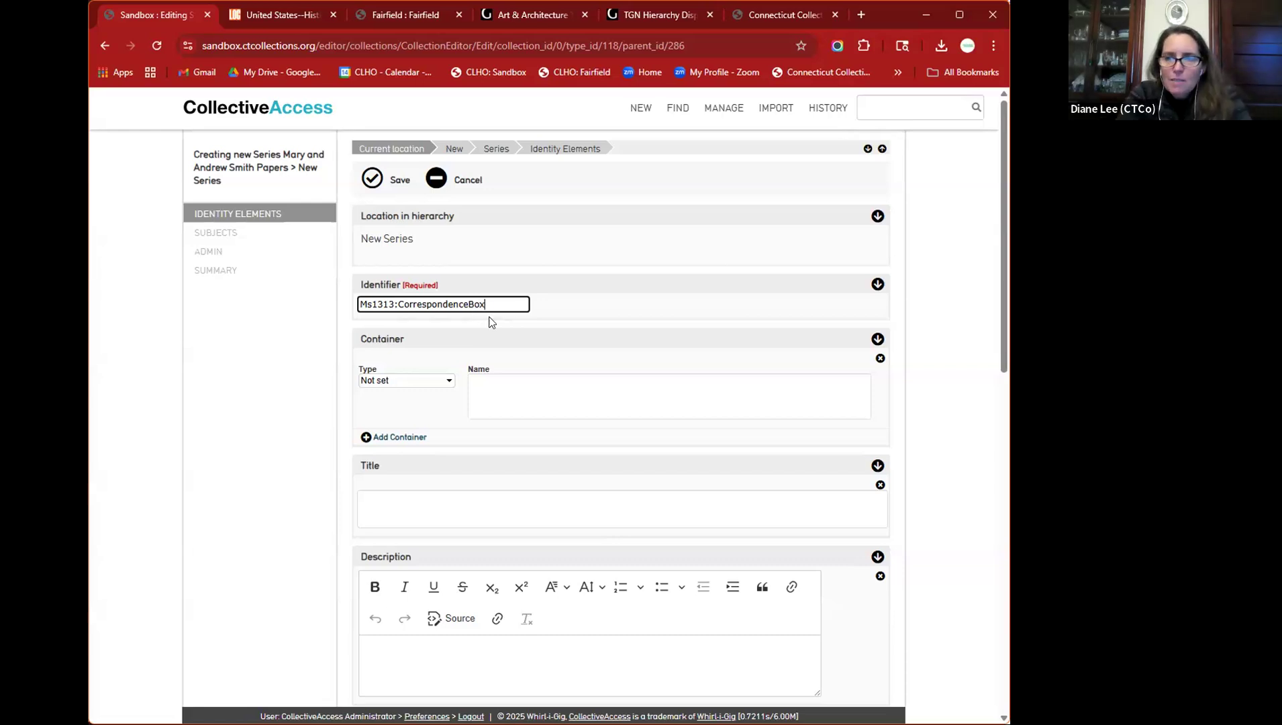
text(1)
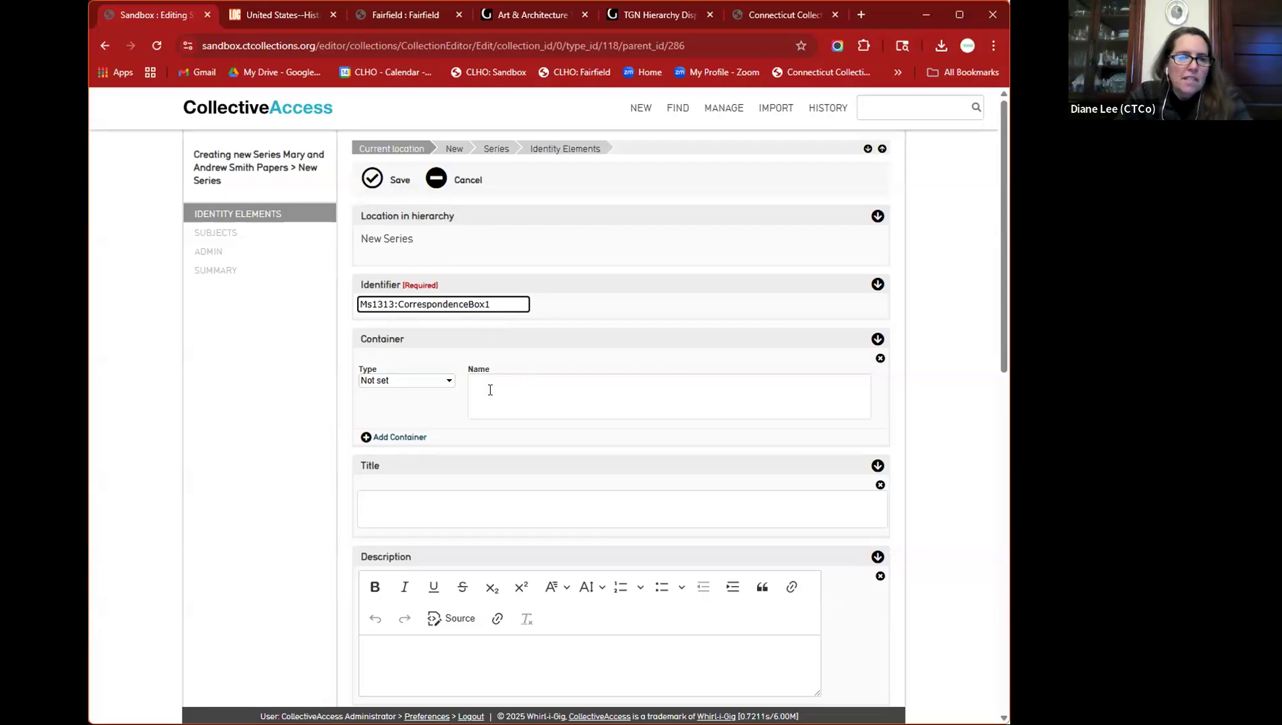
click(406, 346)
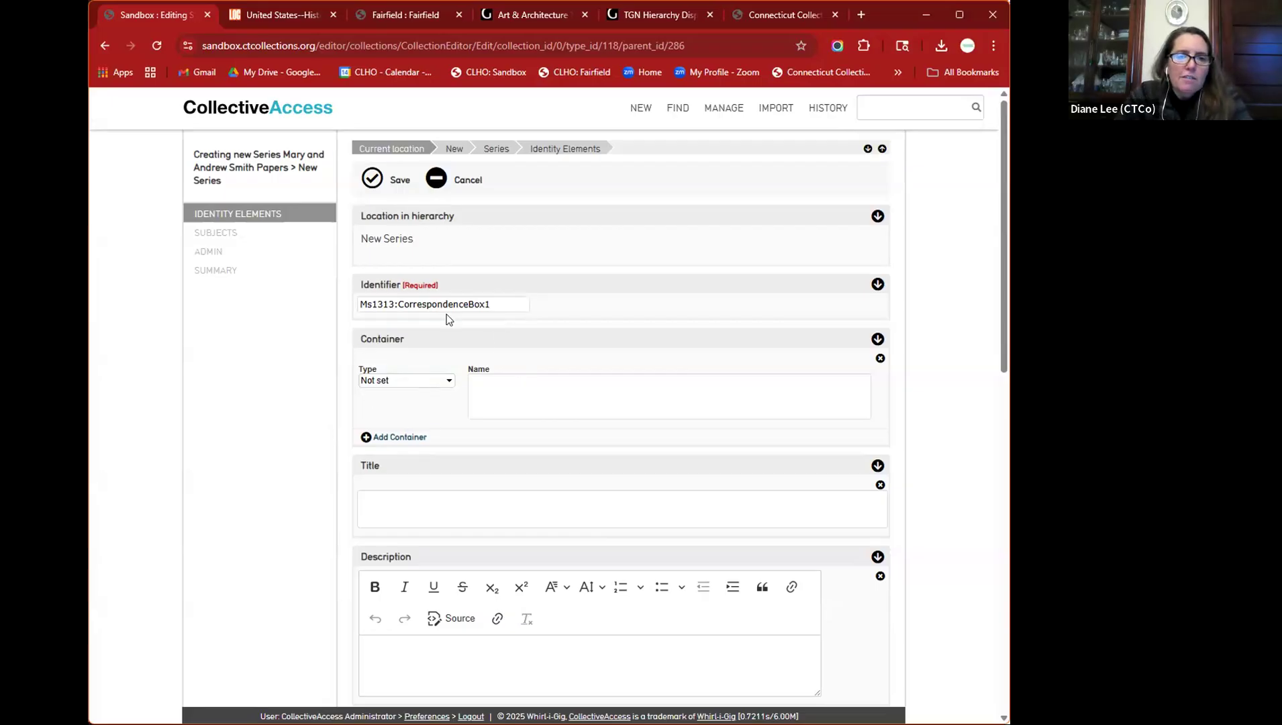
- Set the series' container type to Box and name the container "Corresponence Box 1-10"
click(437, 382)
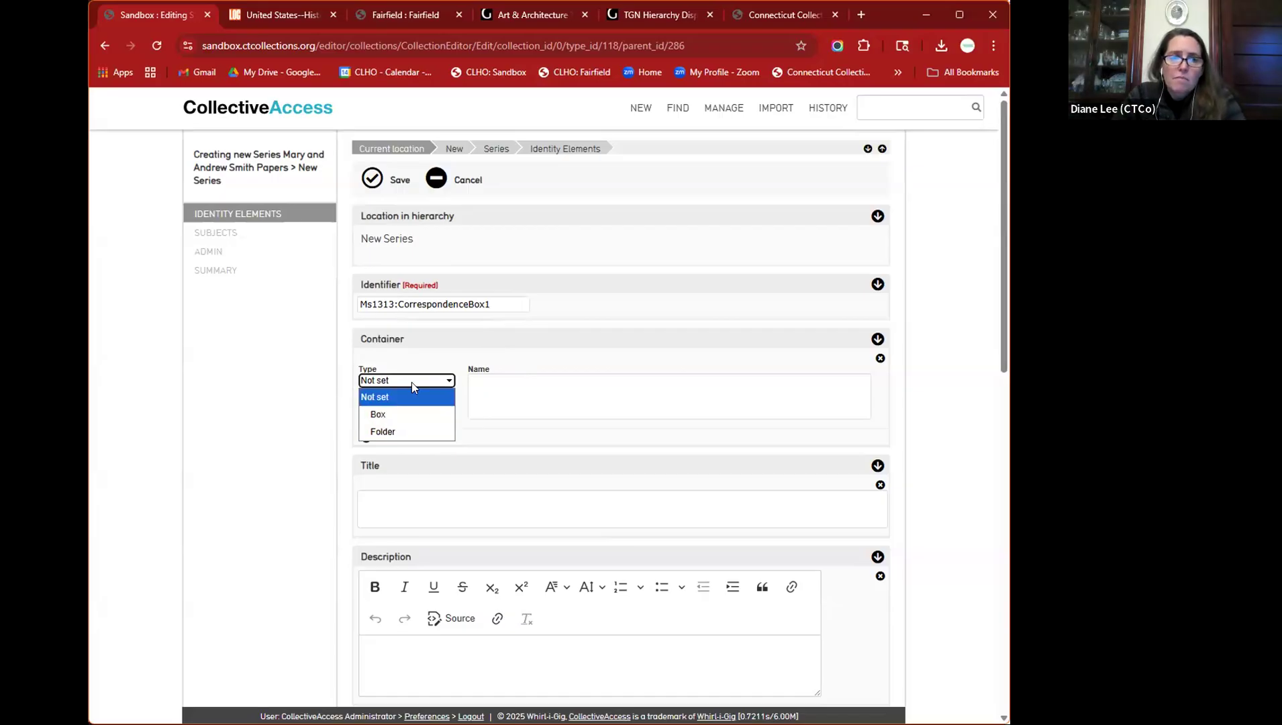
click(412, 382)
click(411, 382)
click(409, 414)
click(547, 408)
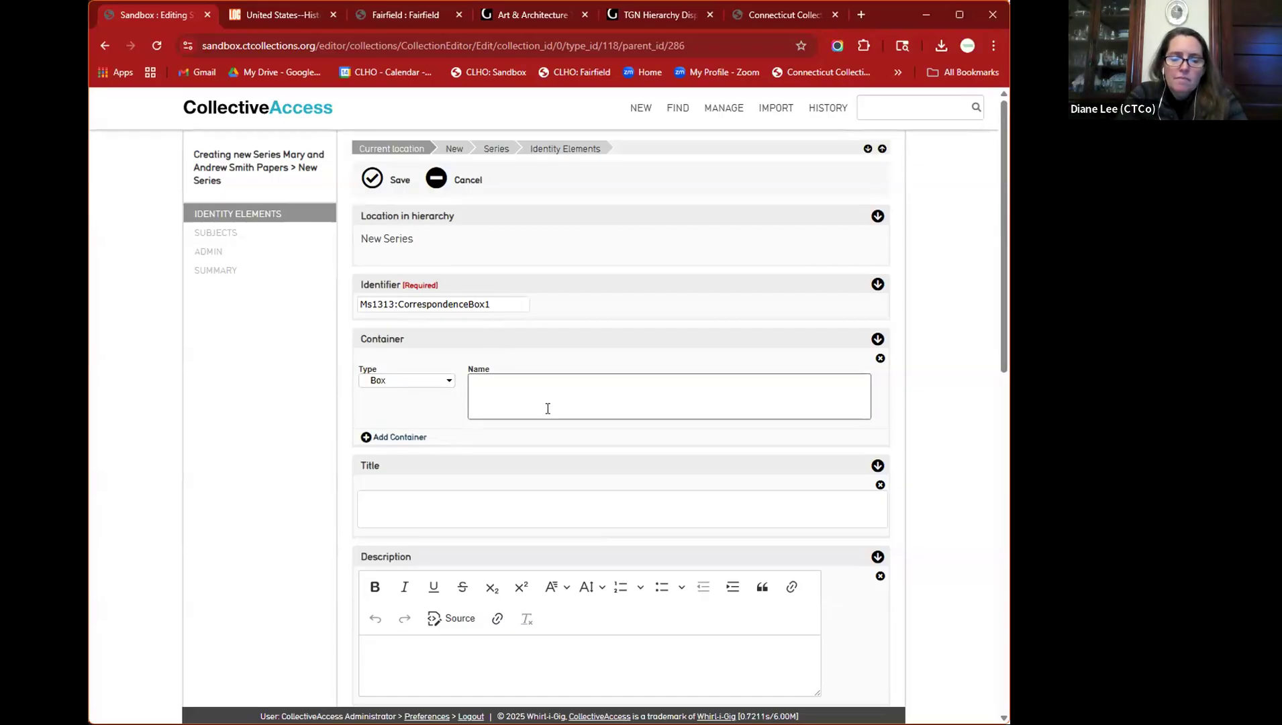
text(Coresp)
key(BackSpace)
key(BackSpace)
key(BackSpace)
text(responence)
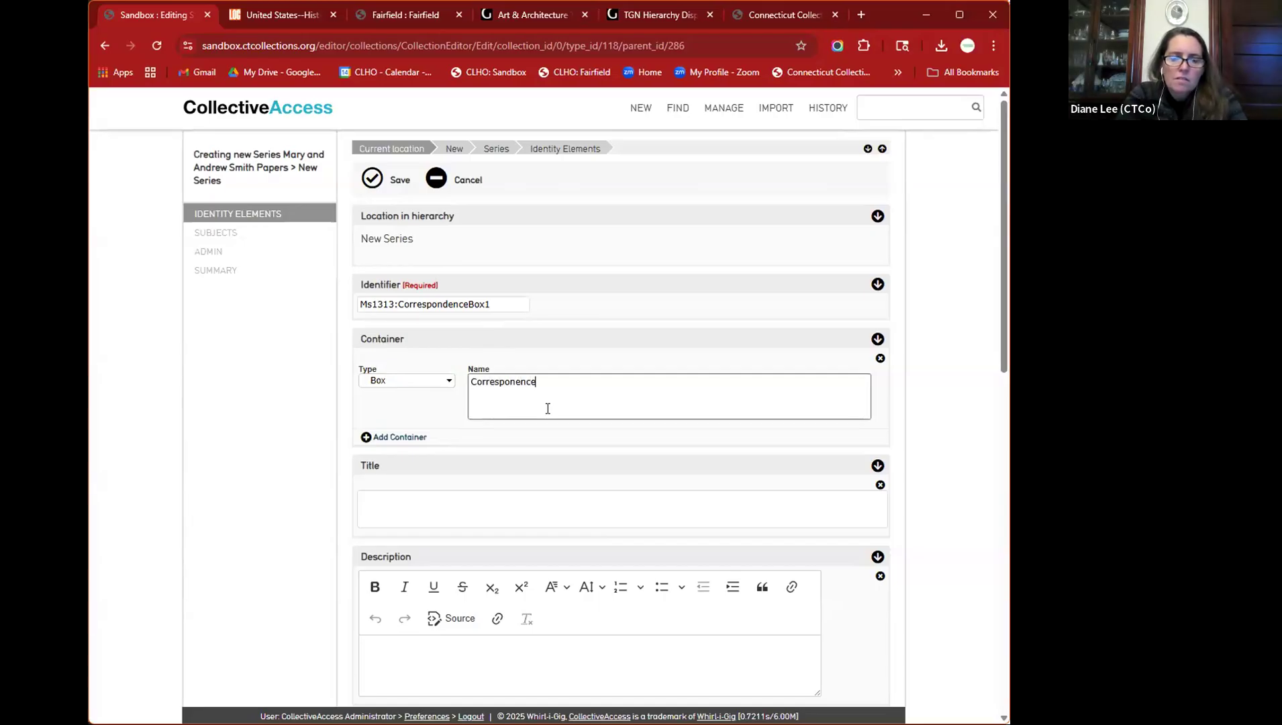
text( Box 1-10)
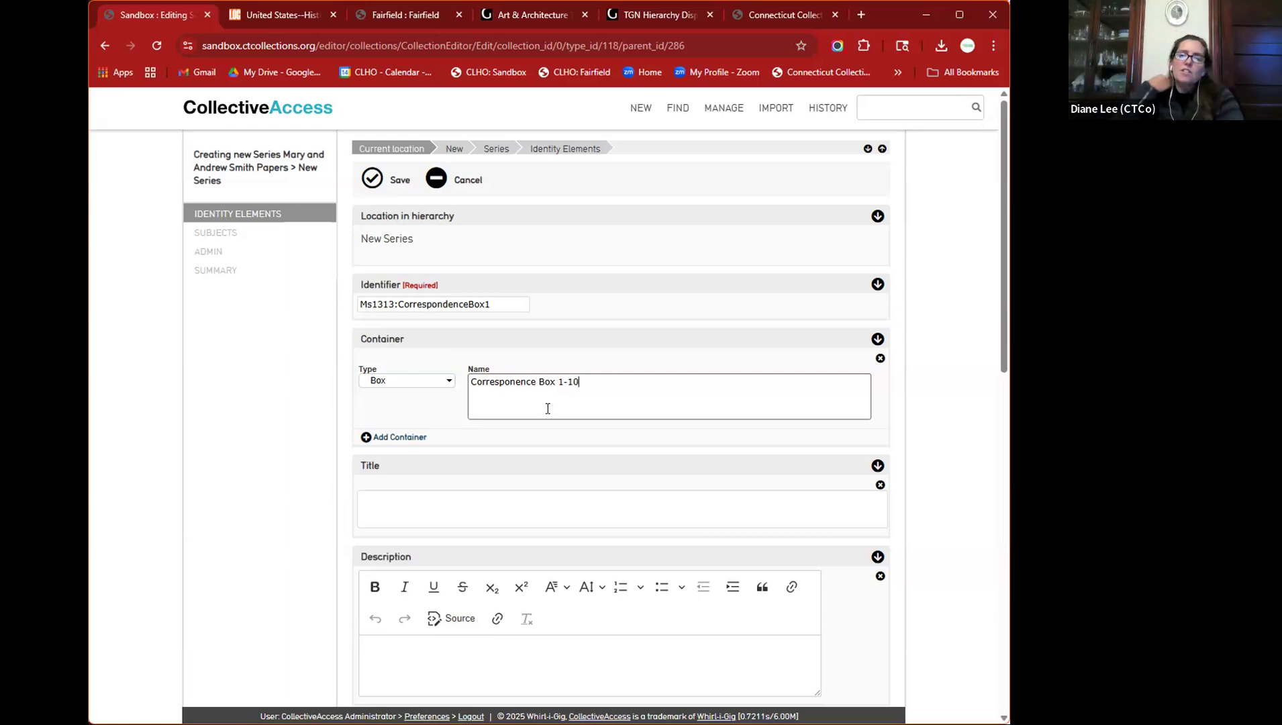
- Enter "Correspondence 1890-1900" as the title of the new series
click(519, 504)
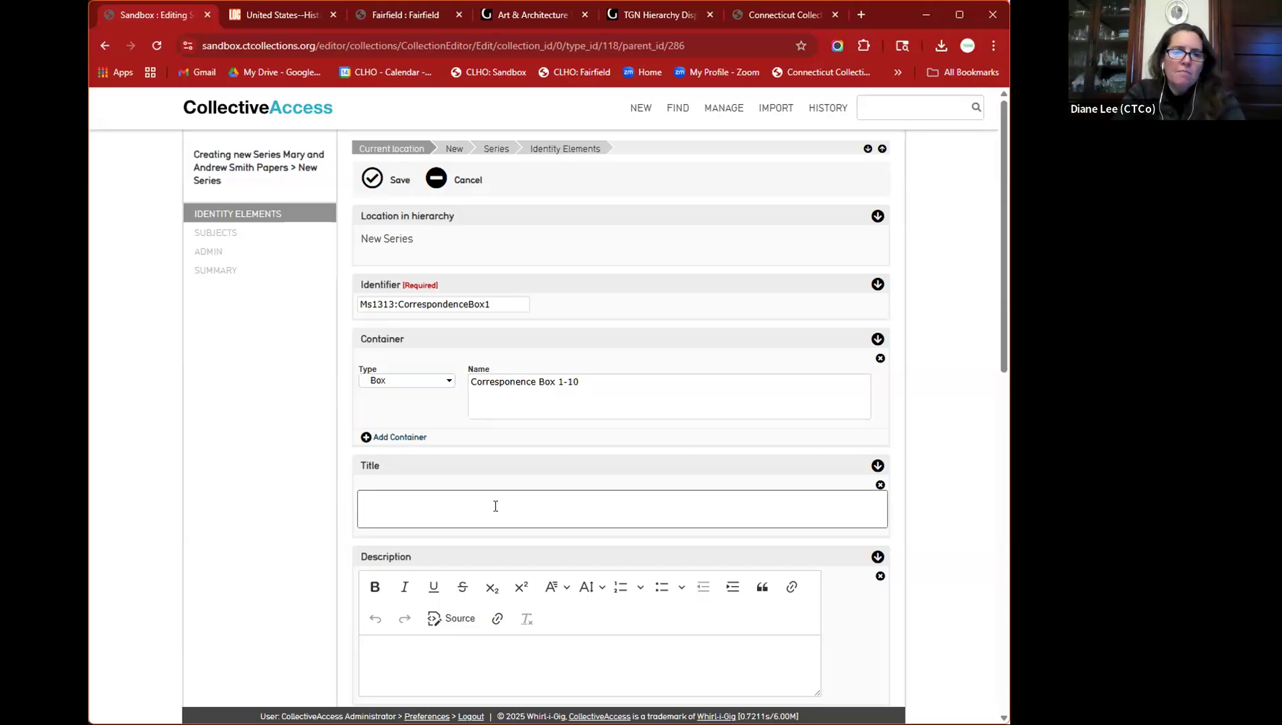
text(Coo)
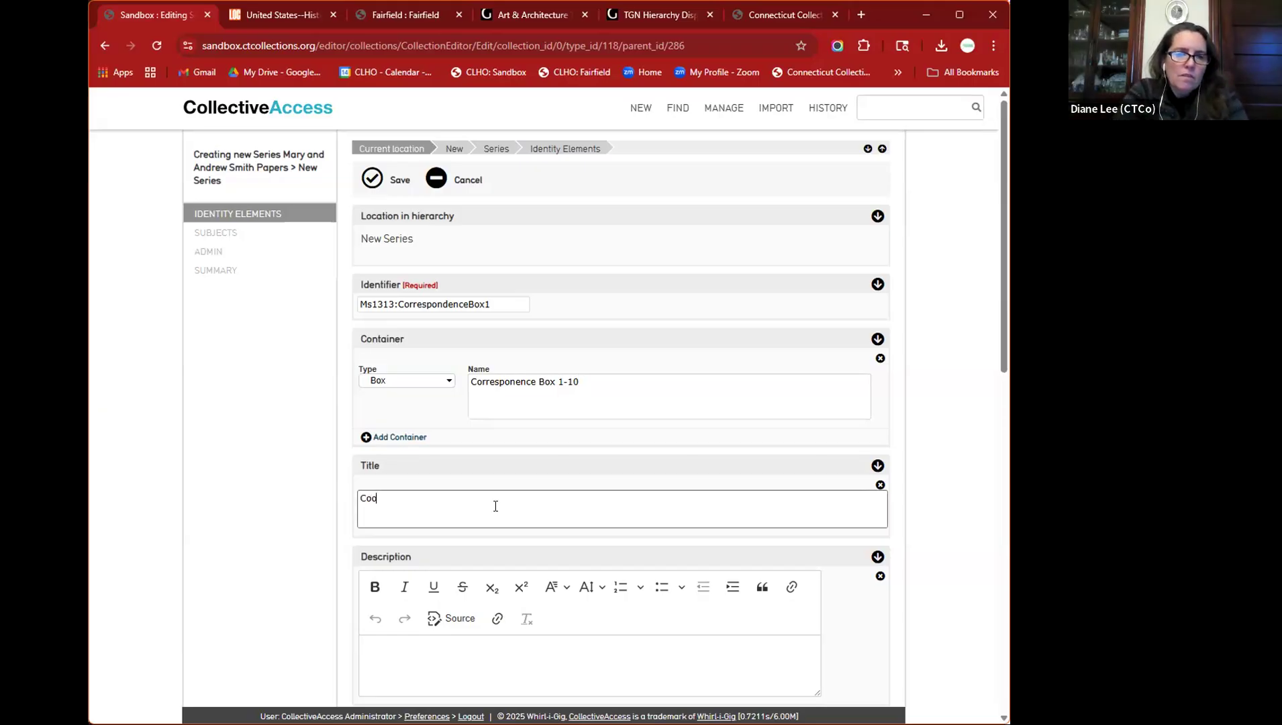
text(respondence)
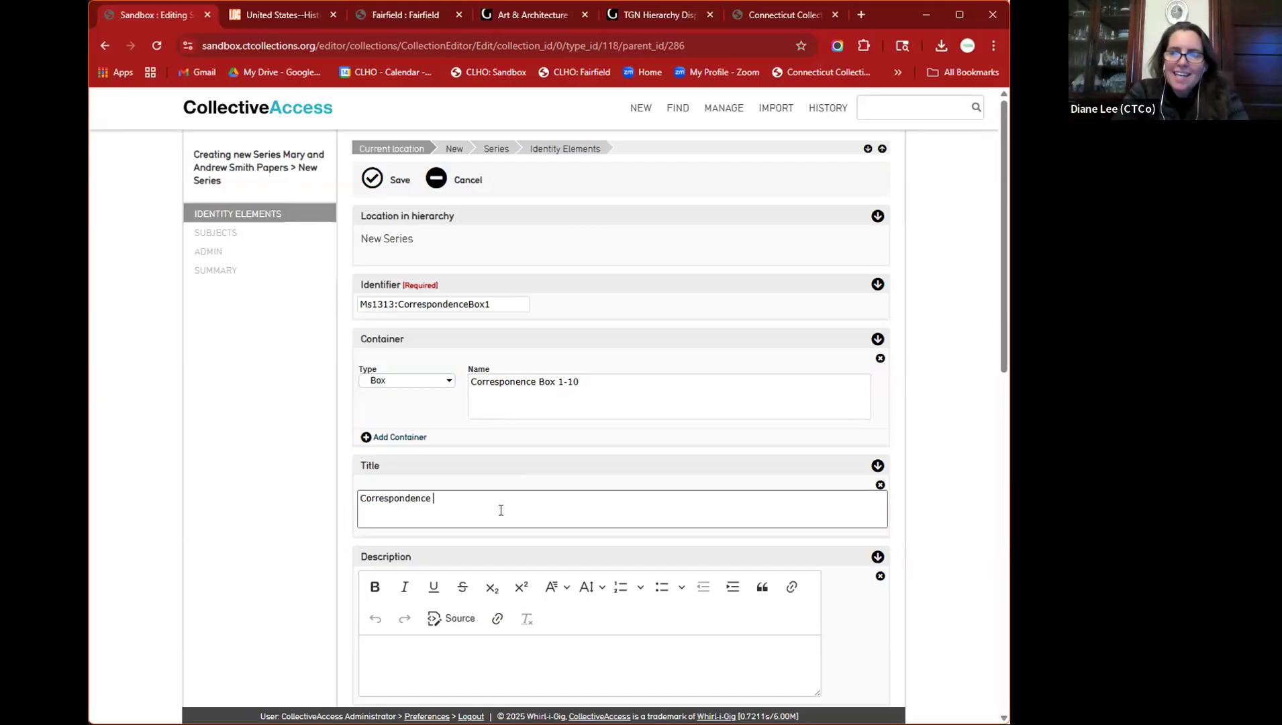
text(1)
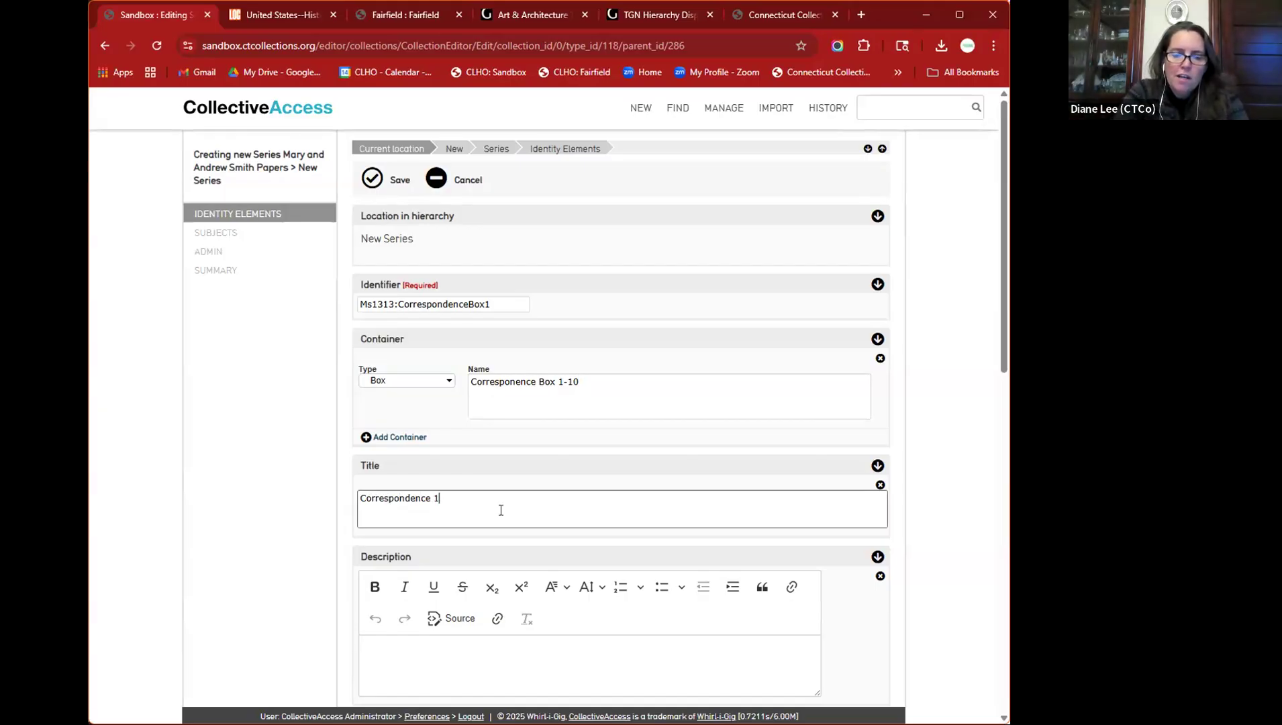
text(890)
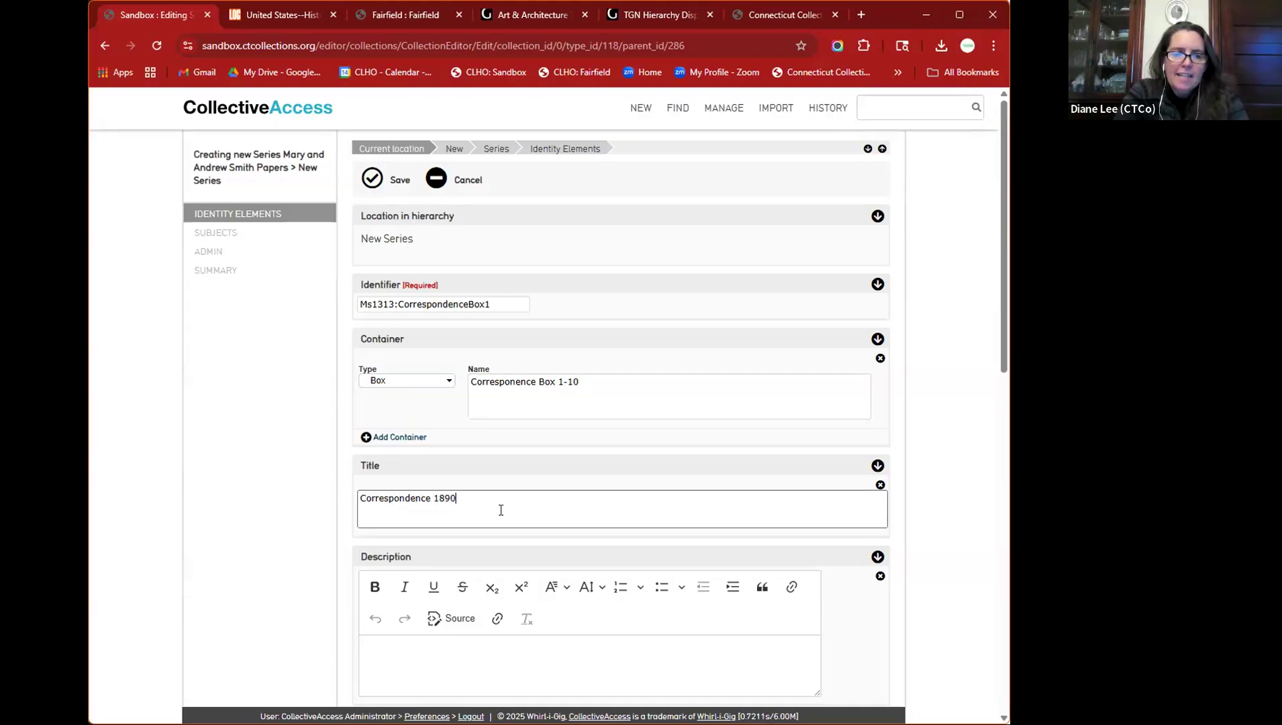
text(-)
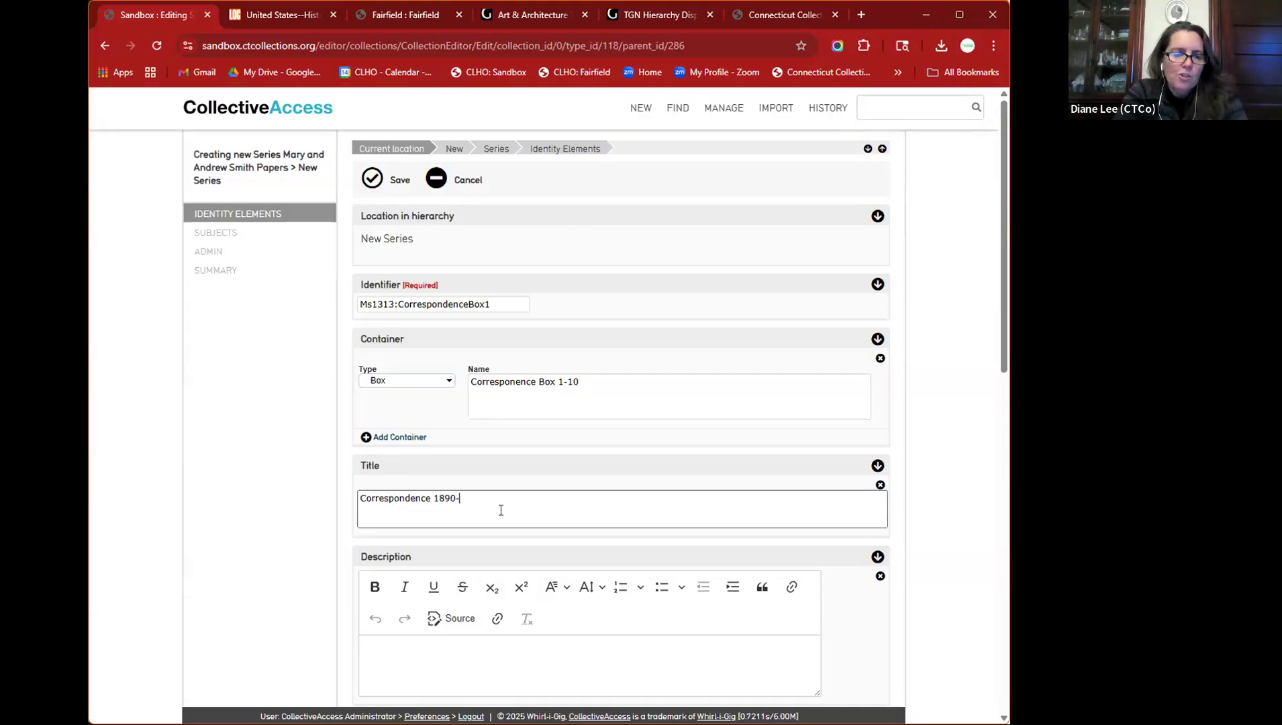
text(1900)
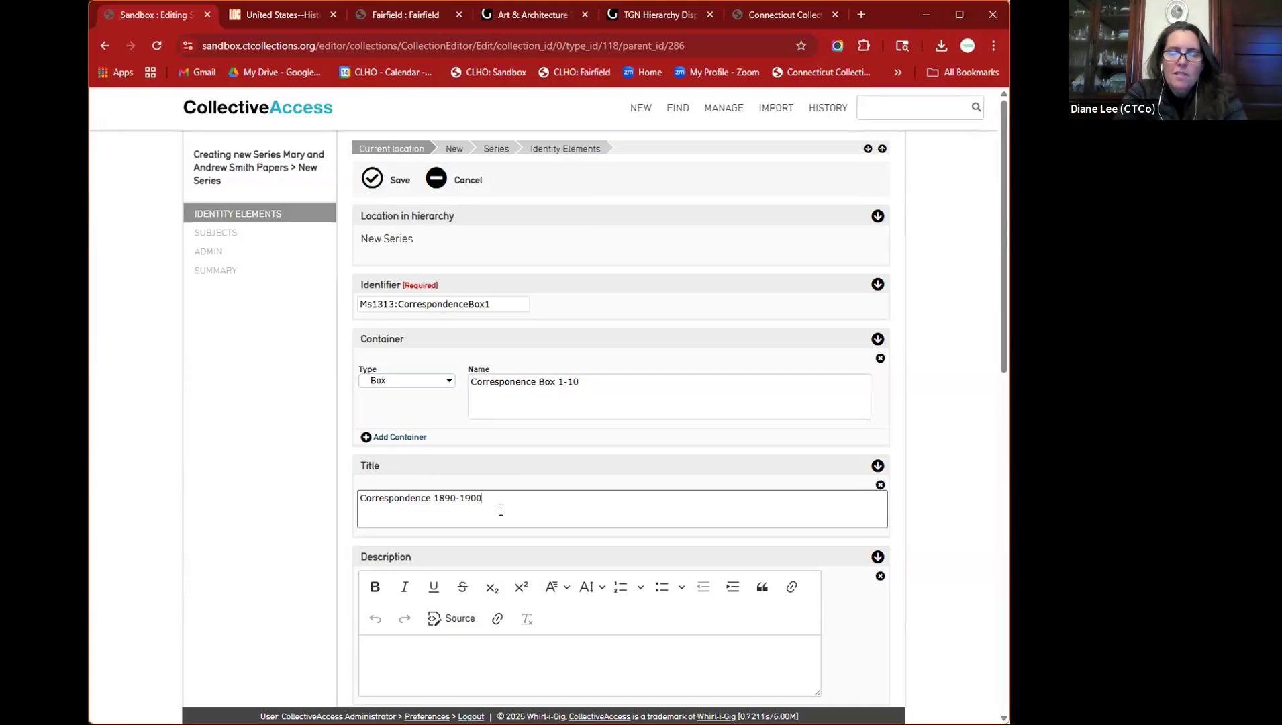
- Review the Description, Notes, Date, Extent and Scope and Content fields of the new series form
scroll(470, 537, down, 3)
click(500, 437)
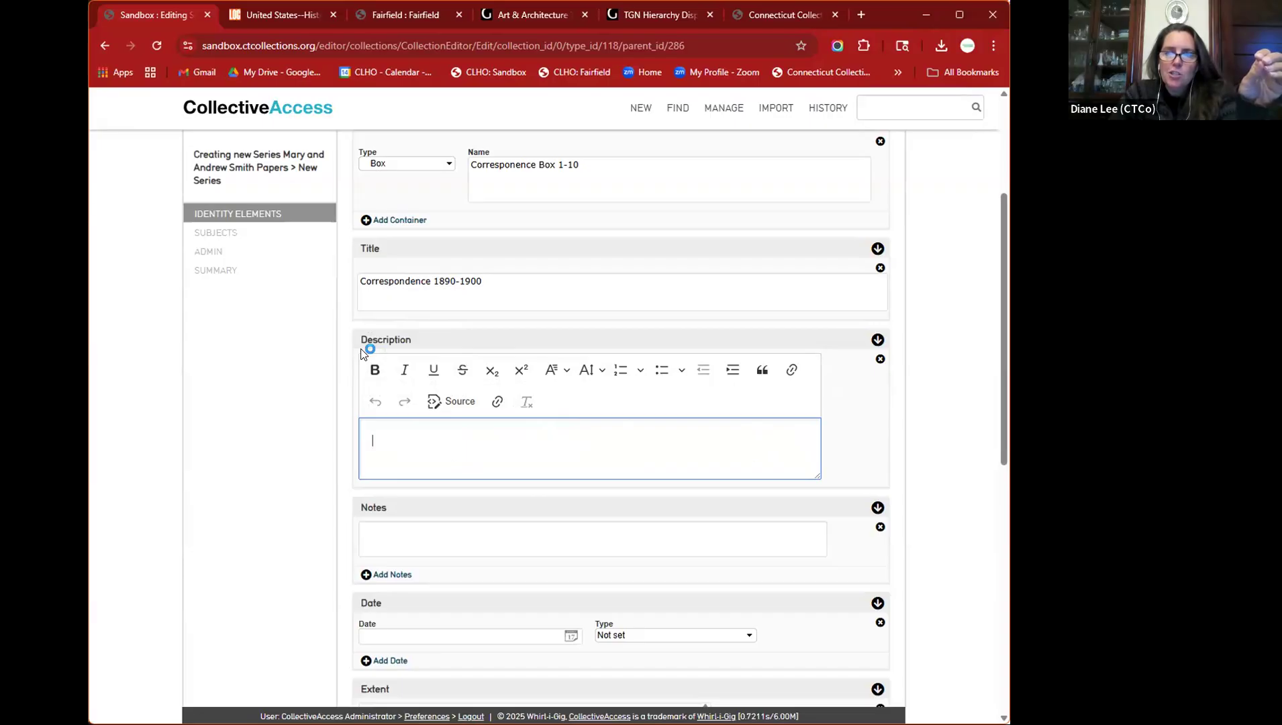
click(461, 342)
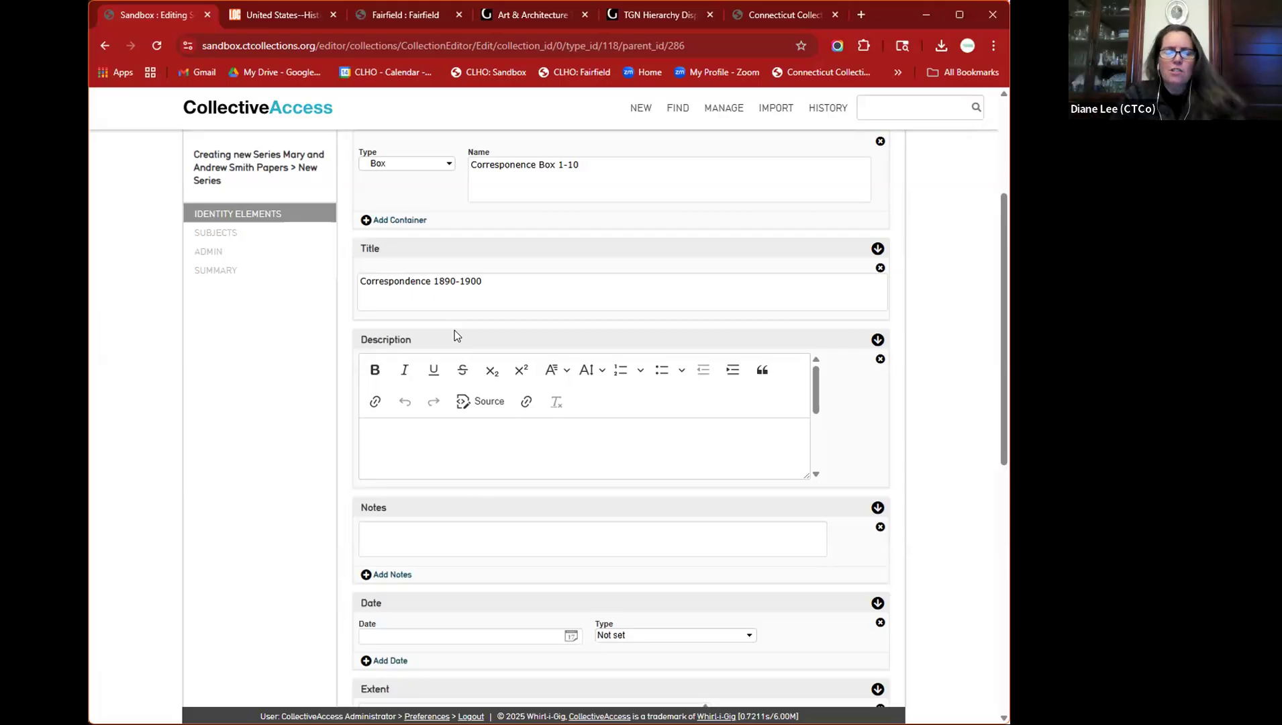
scroll(394, 340, down, 2)
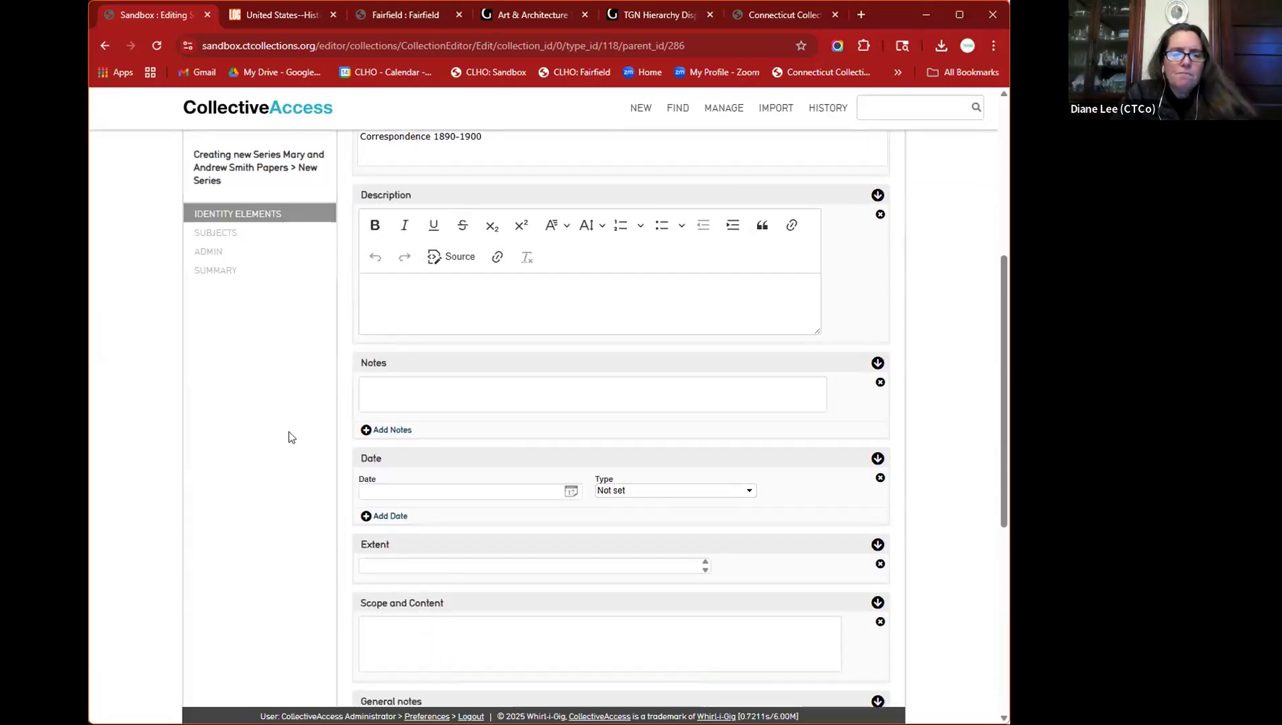
click(438, 391)
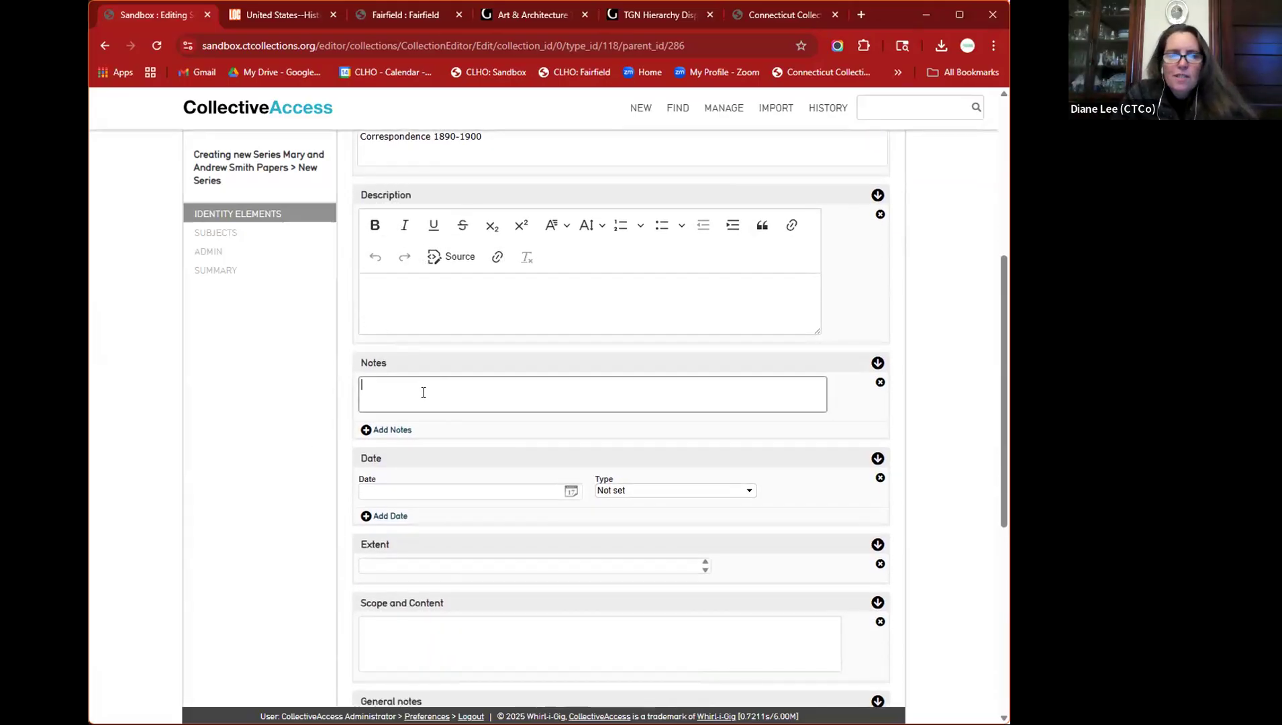
scroll(434, 397, down, 2)
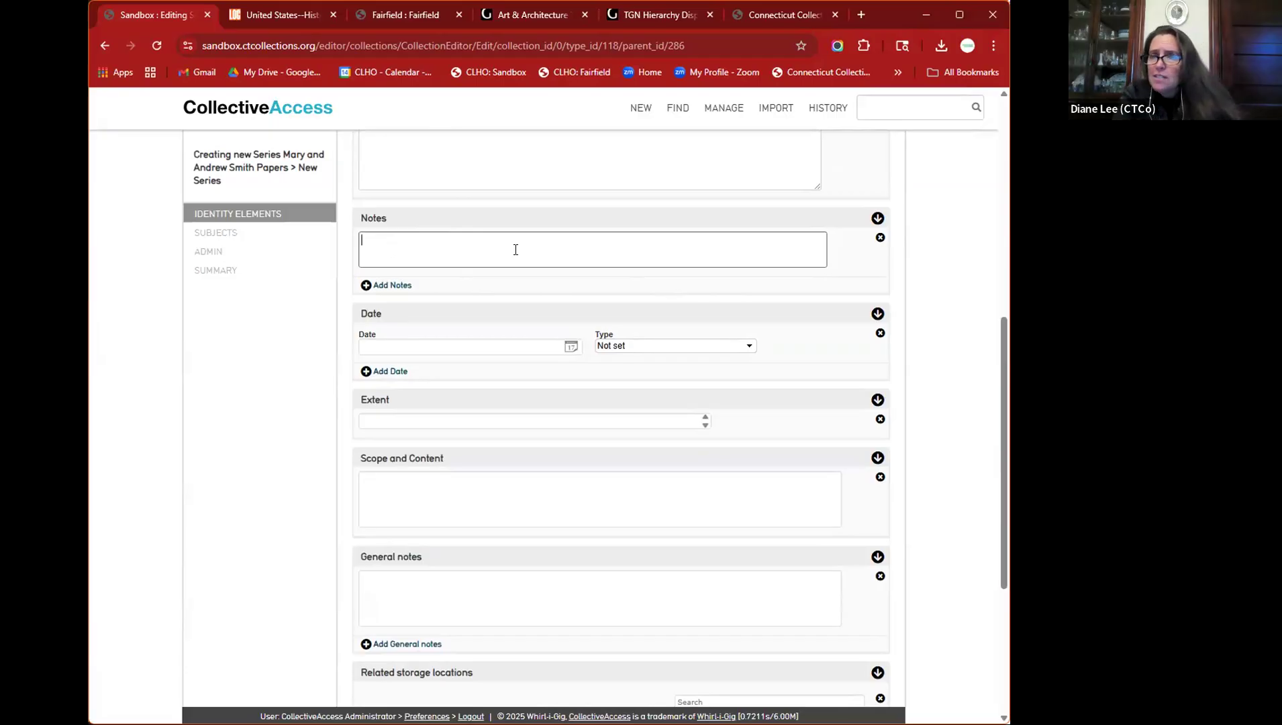
click(515, 249)
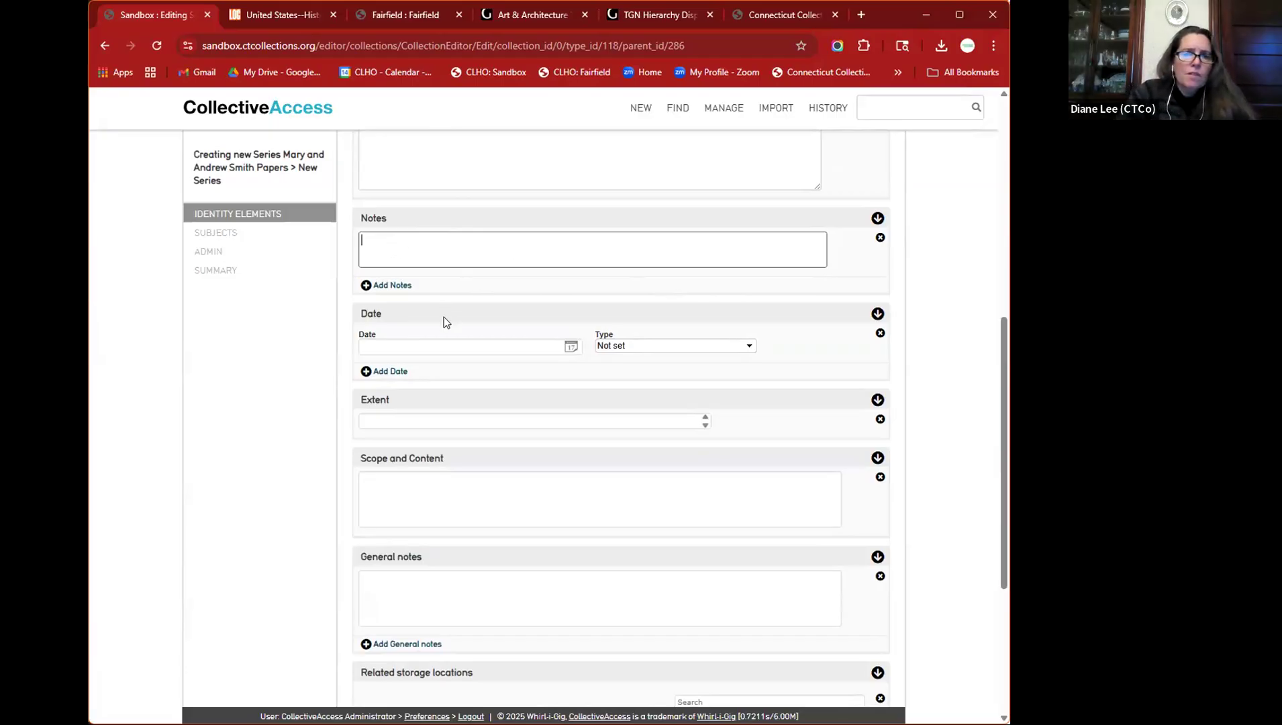
click(447, 339)
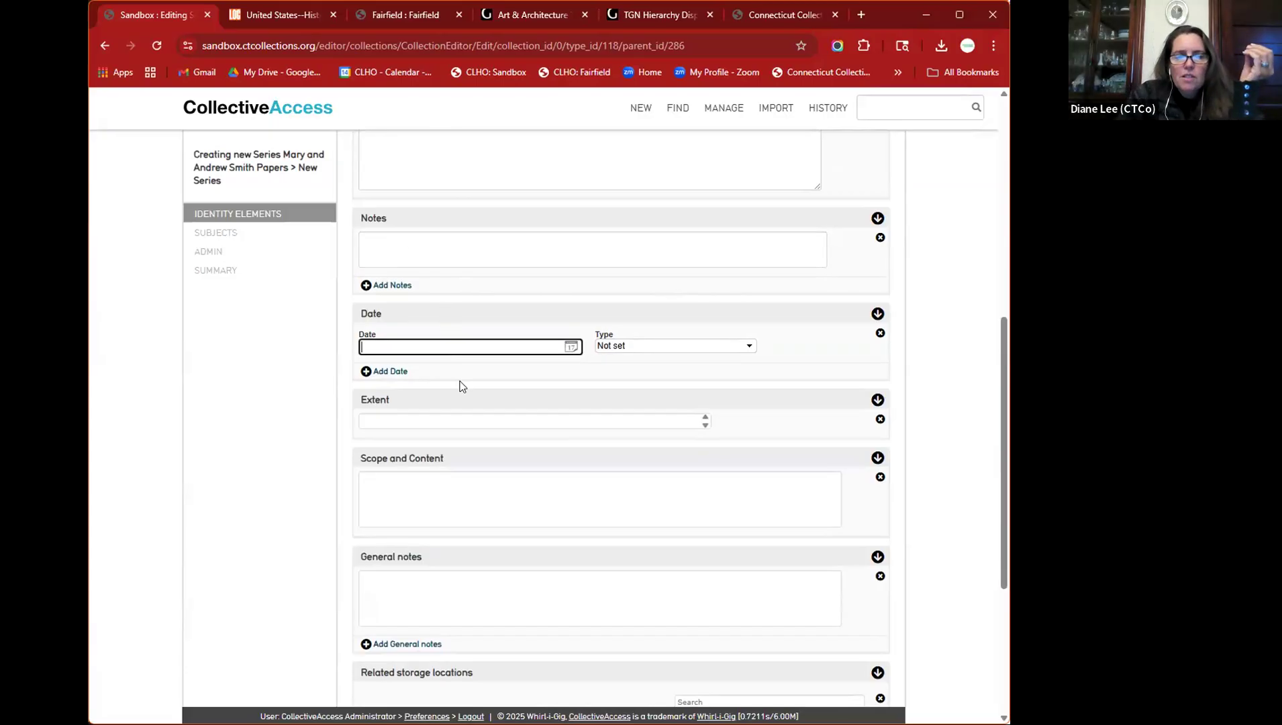
click(458, 421)
scroll(471, 419, up, 2)
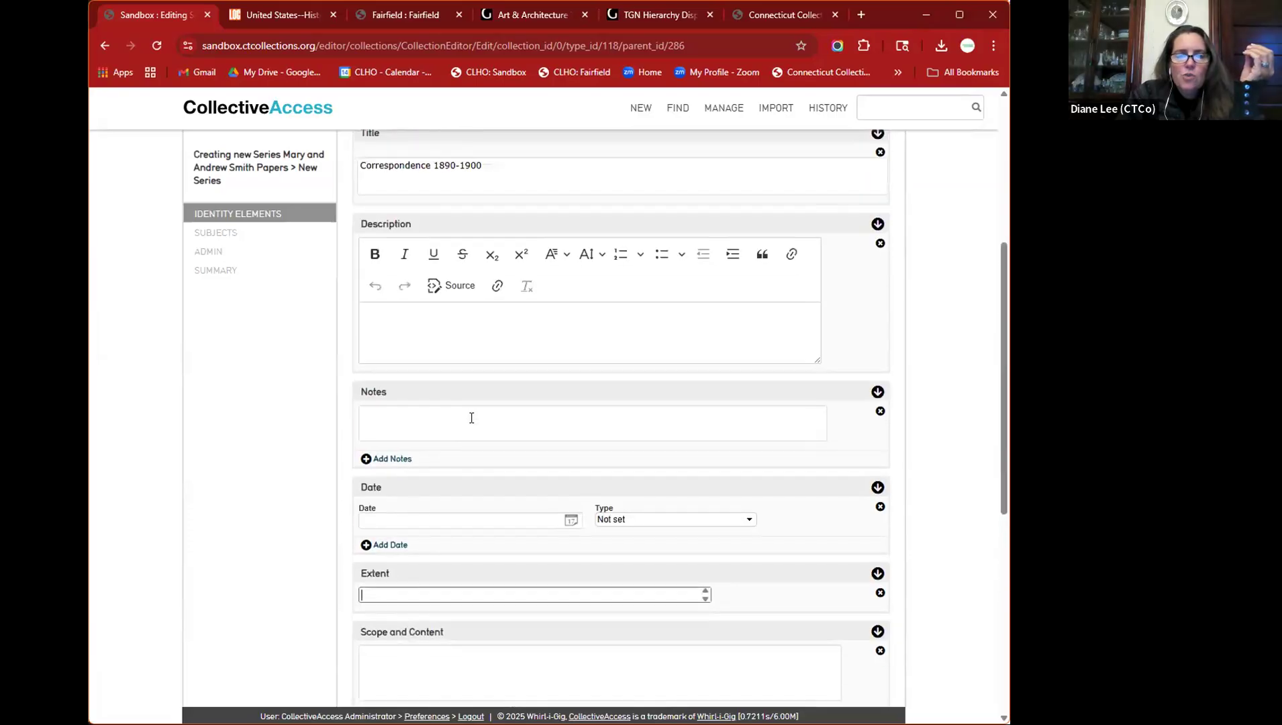
scroll(471, 418, up, 3)
scroll(464, 399, down, 2)
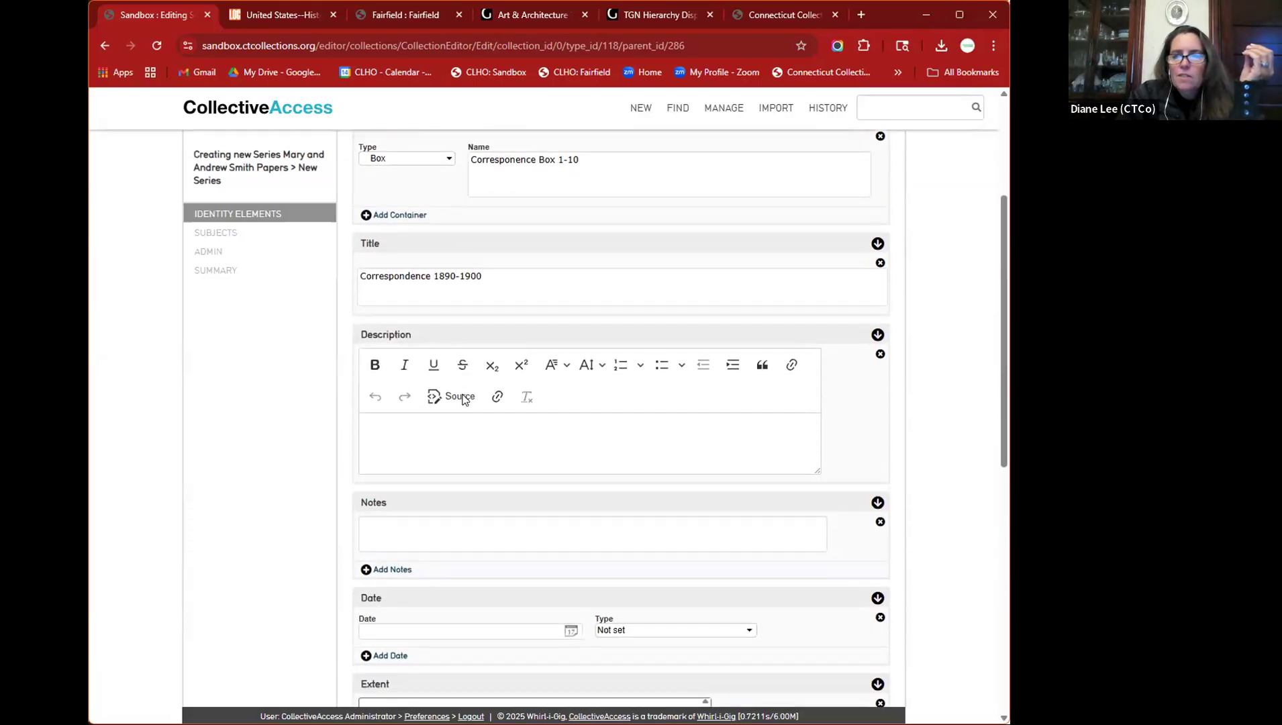
- Save the new correspondence series and check its placement in the collection hierarchy
scroll(462, 398, down, 7)
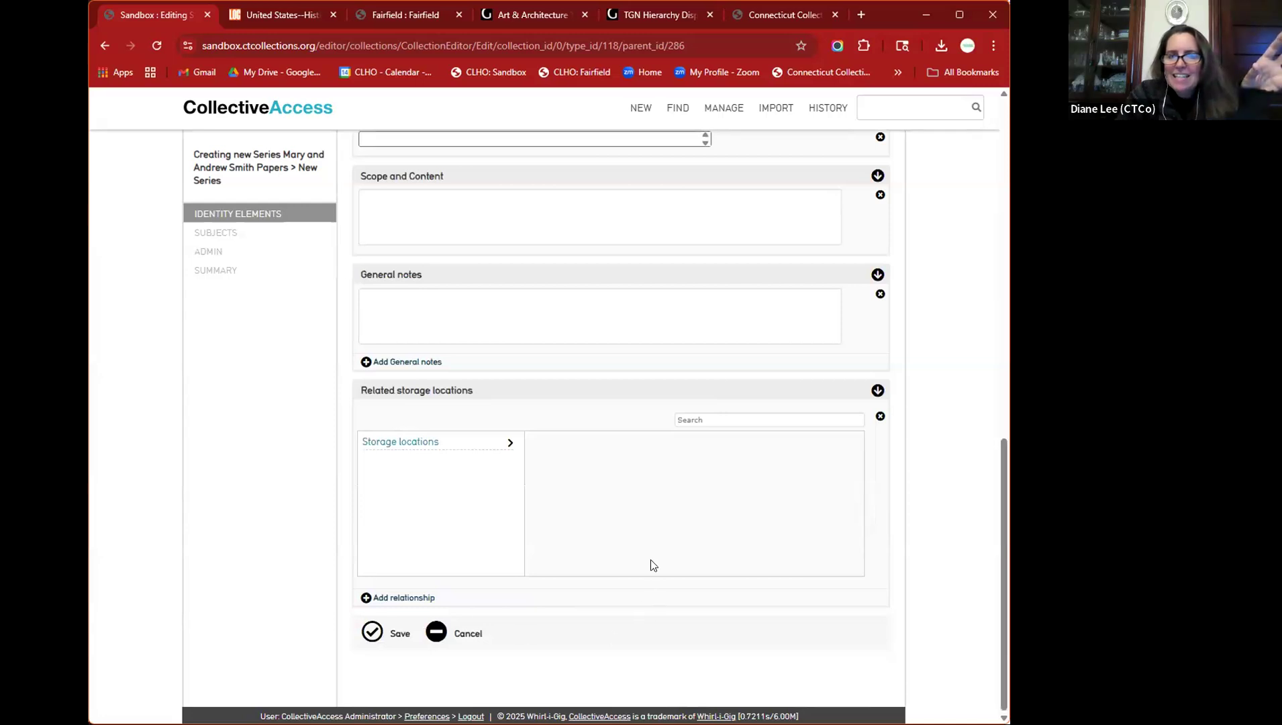
click(373, 634)
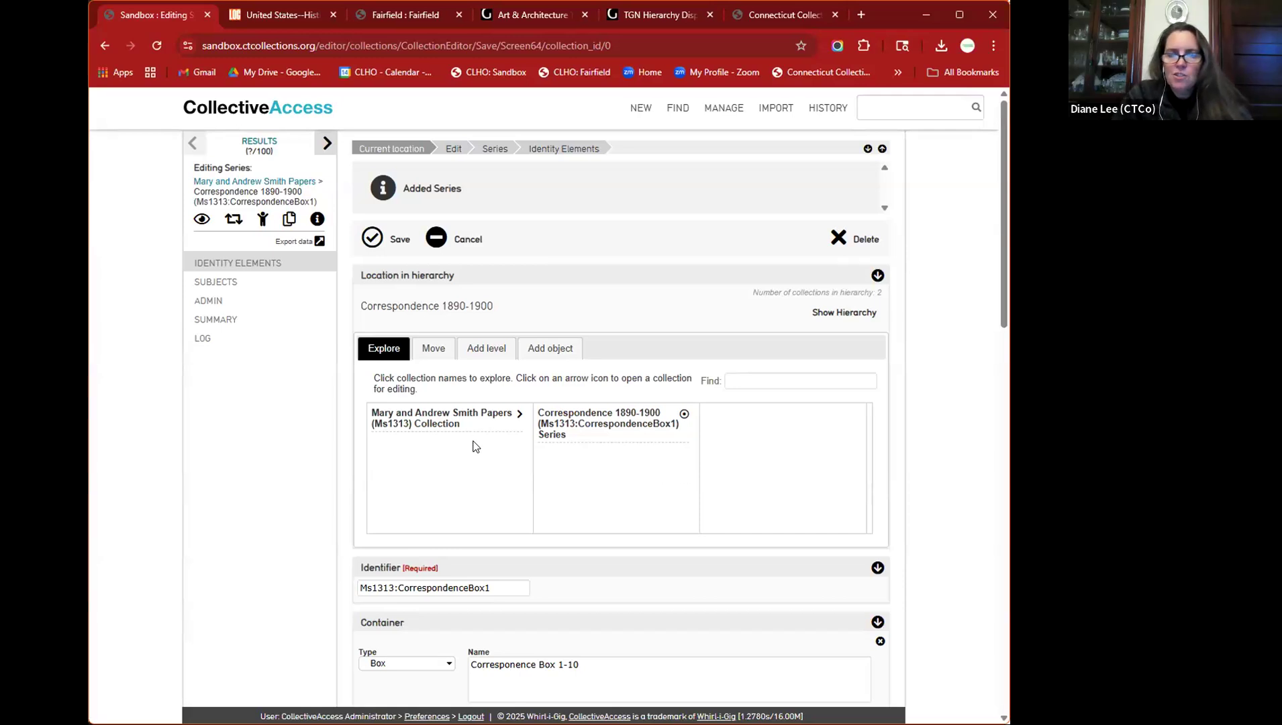
scroll(474, 447, down, 3)
scroll(405, 412, up, 1)
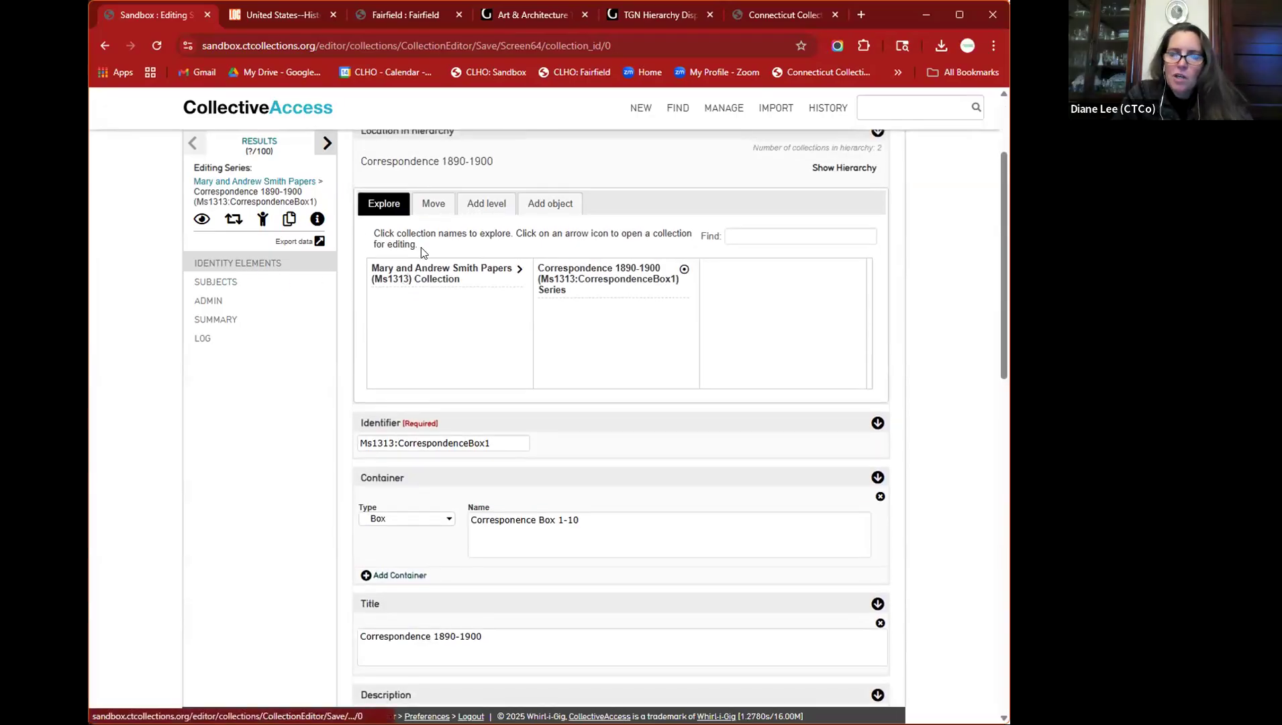
scroll(498, 253, up, 2)
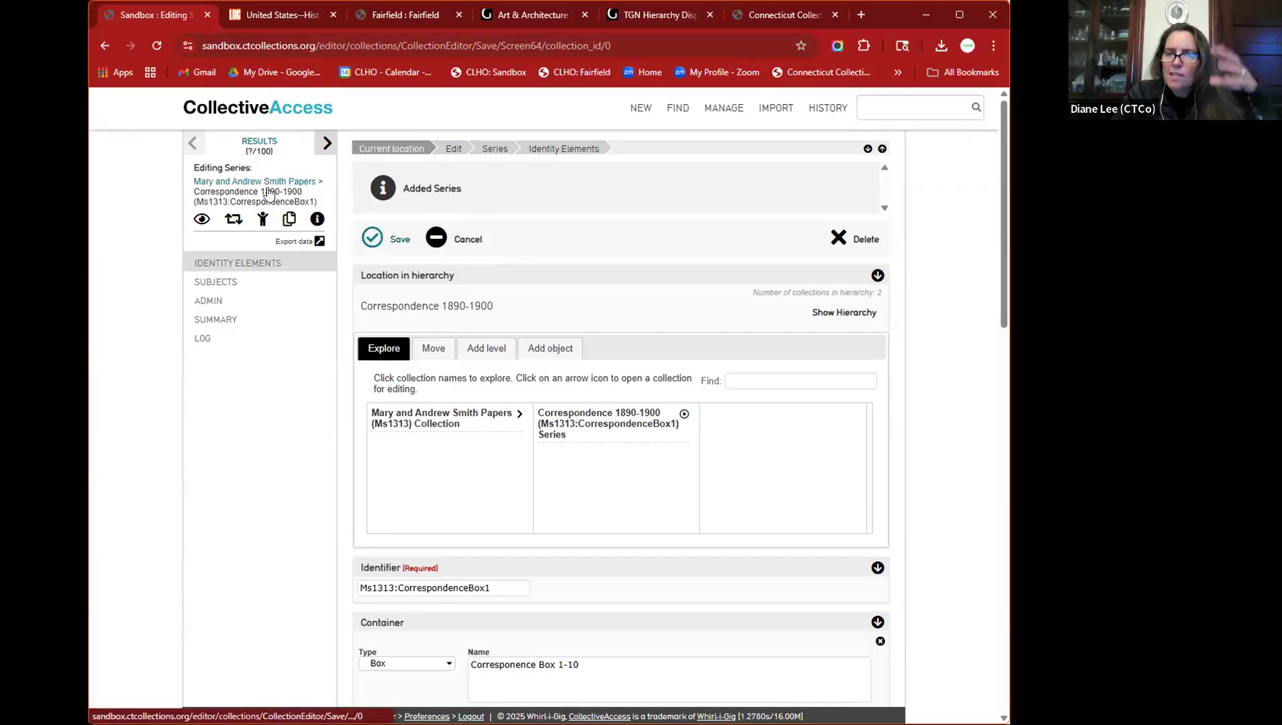
- Open the parent collection Ms1313 from the hierarchy and review its identity elements, from the identifier to the access setting
click(403, 421)
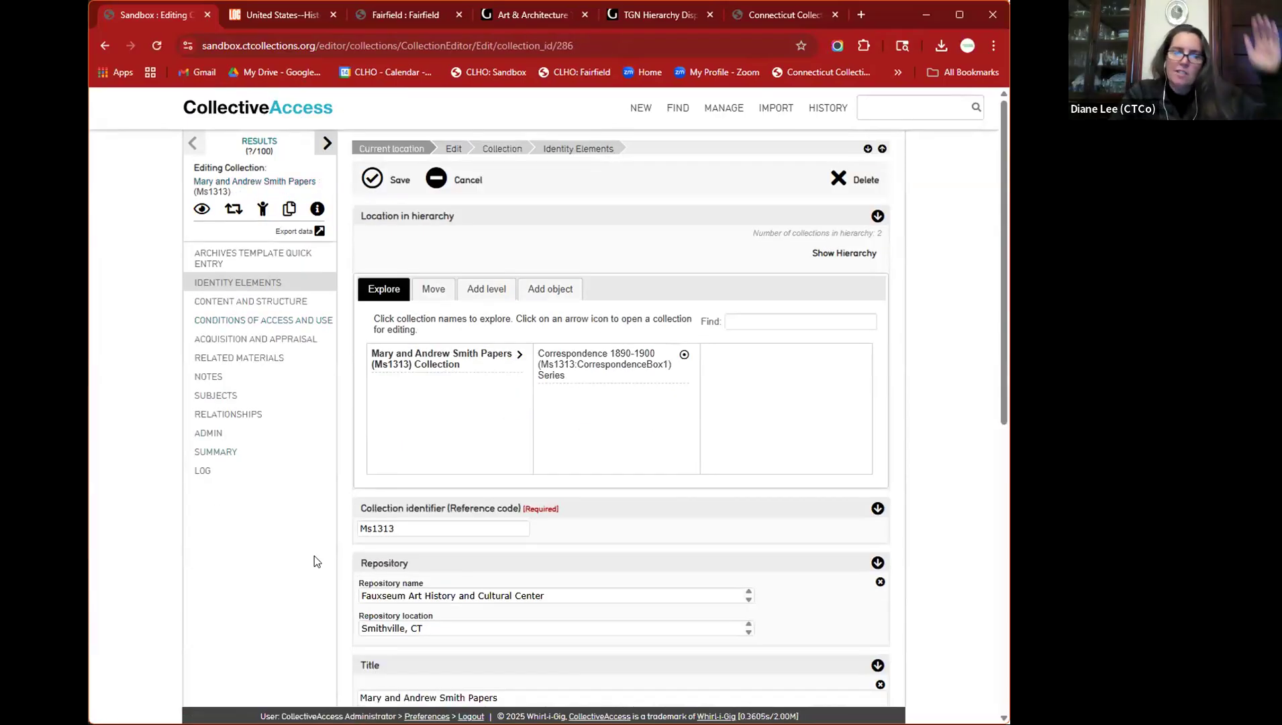
scroll(767, 515, down, 6)
scroll(770, 520, down, 2)
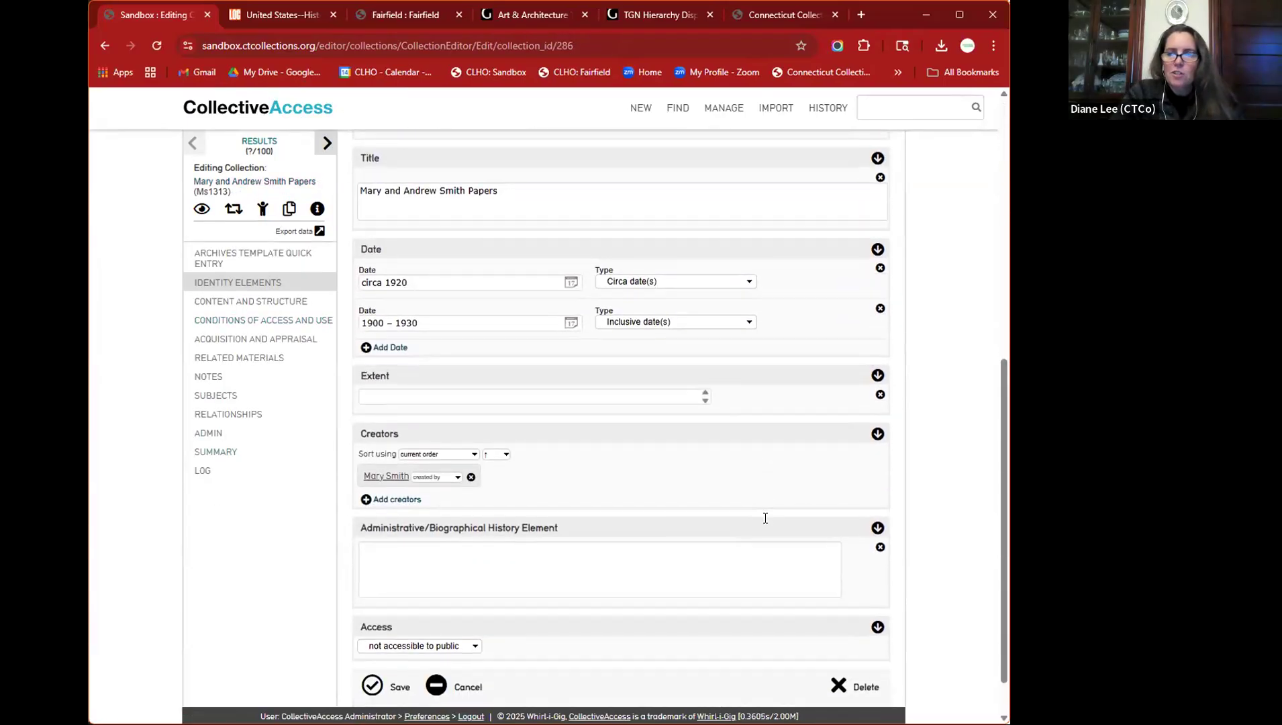
scroll(765, 518, up, 6)
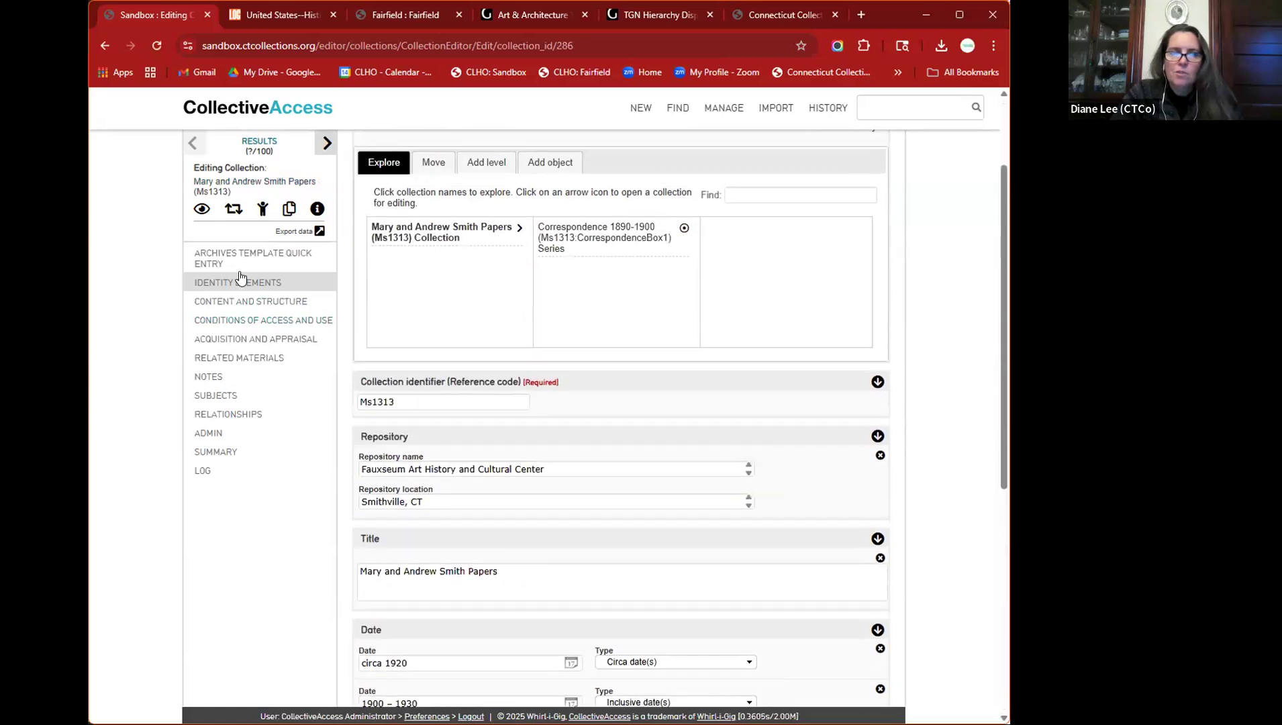
- Review the collection's Archives Template Quick Entry form, including its hierarchy and Library of Congress subject and name fields
click(225, 257)
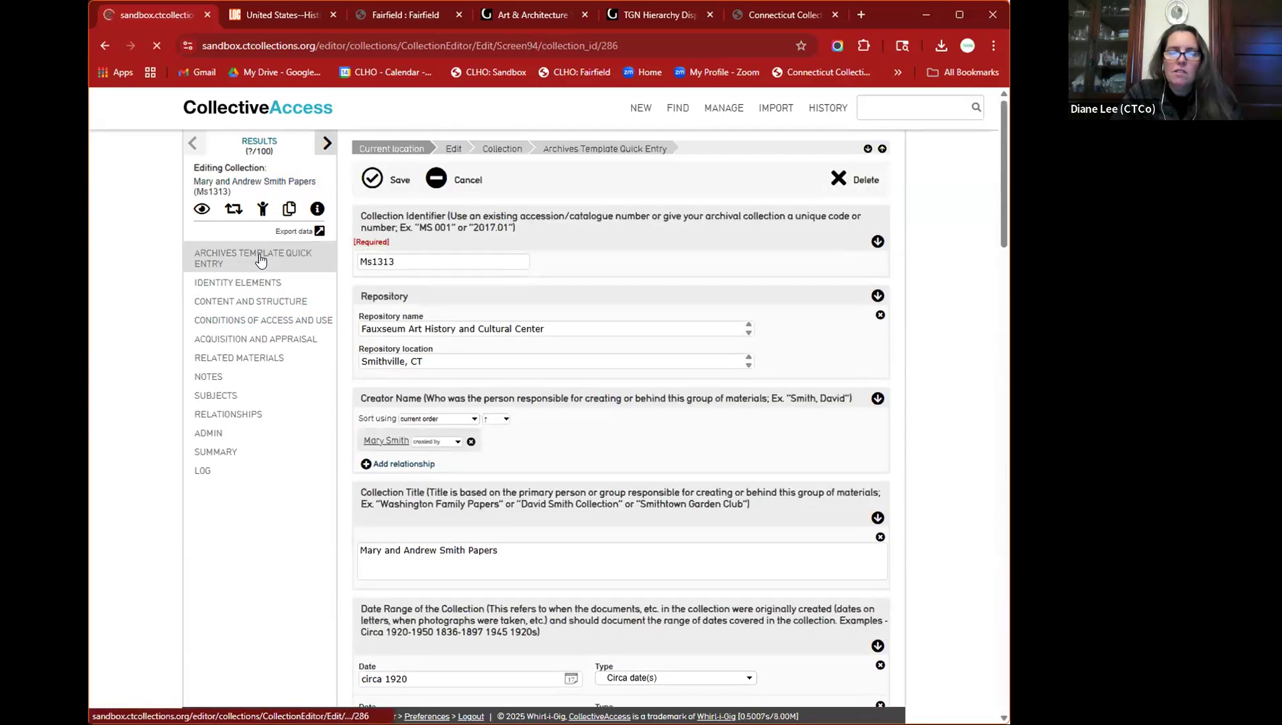
scroll(615, 403, down, 3)
scroll(618, 406, down, 12)
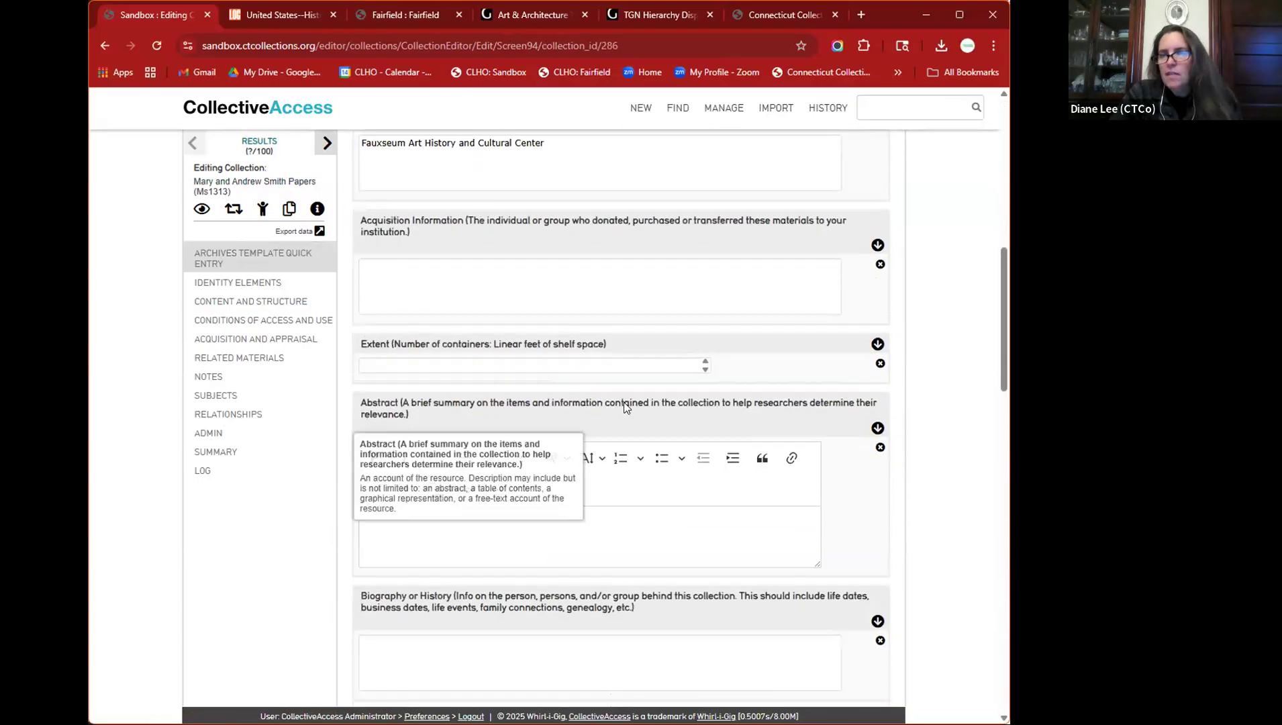
scroll(627, 403, down, 6)
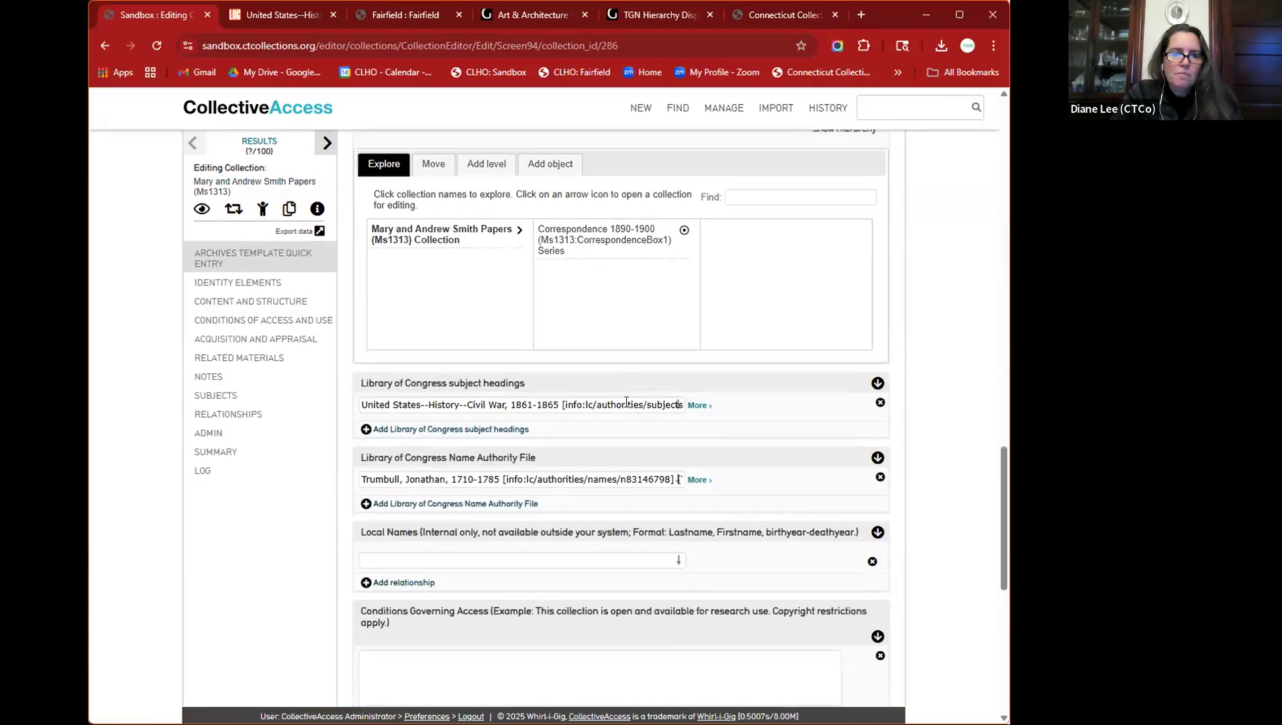
scroll(626, 407, up, 20)
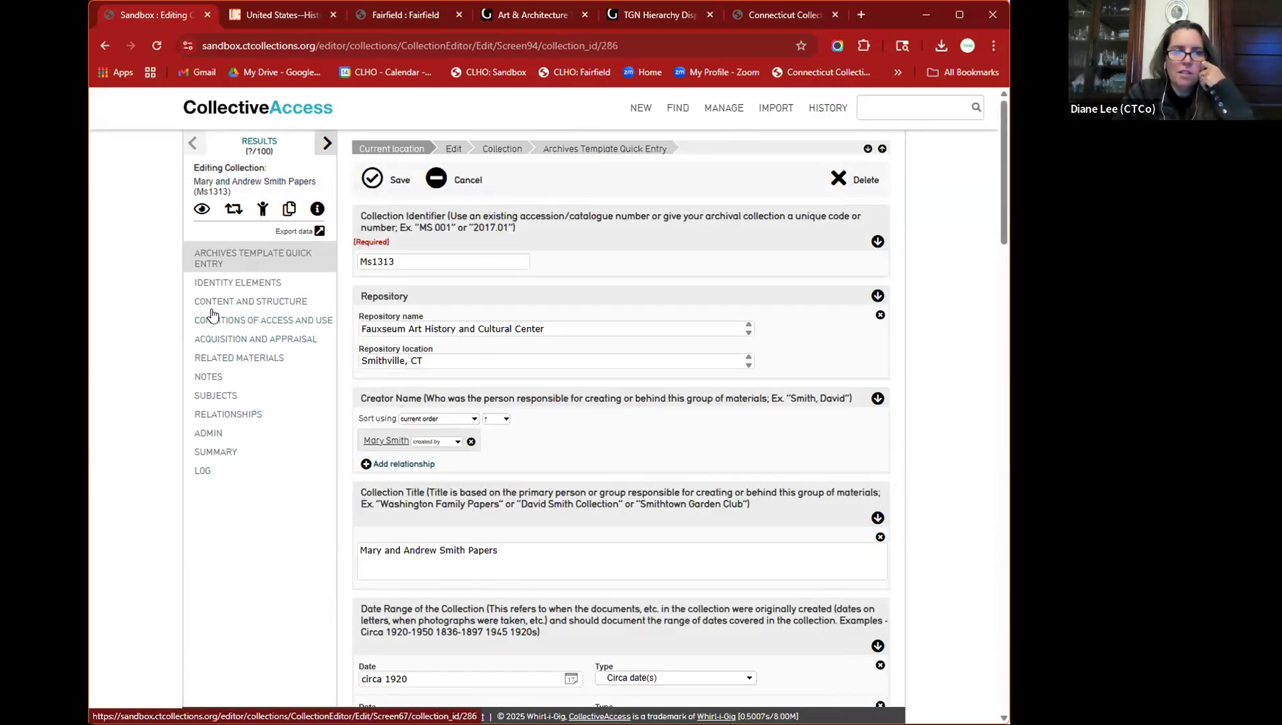
- View the collection's summary in the Collection Finding Aid display and examine its fields and the collection contents listing
click(221, 454)
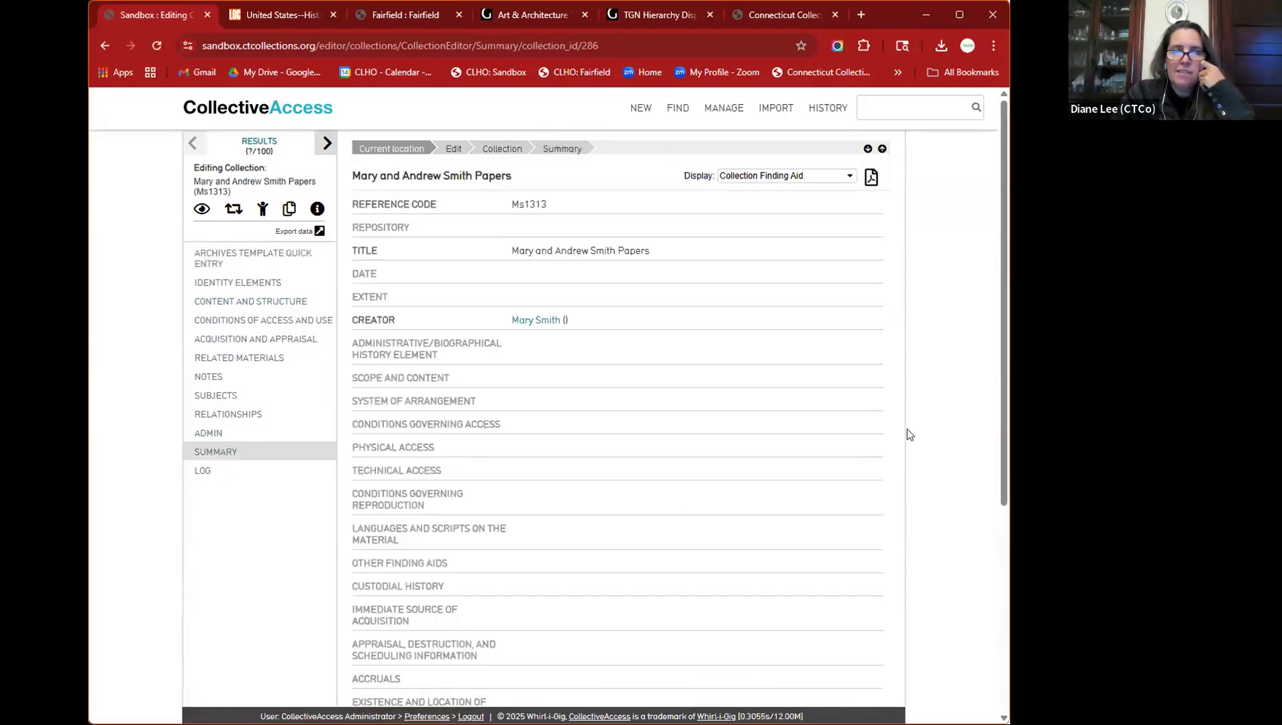
scroll(859, 424, down, 2)
scroll(859, 423, down, 3)
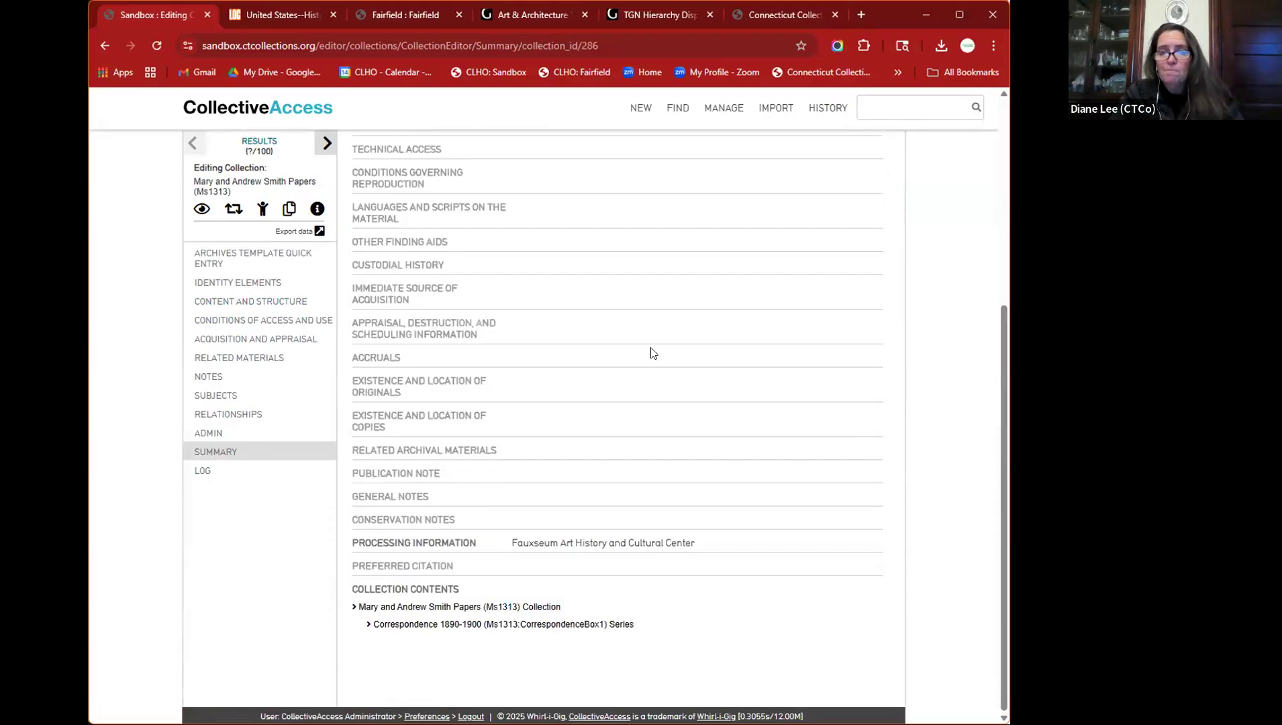
scroll(658, 348, up, 5)
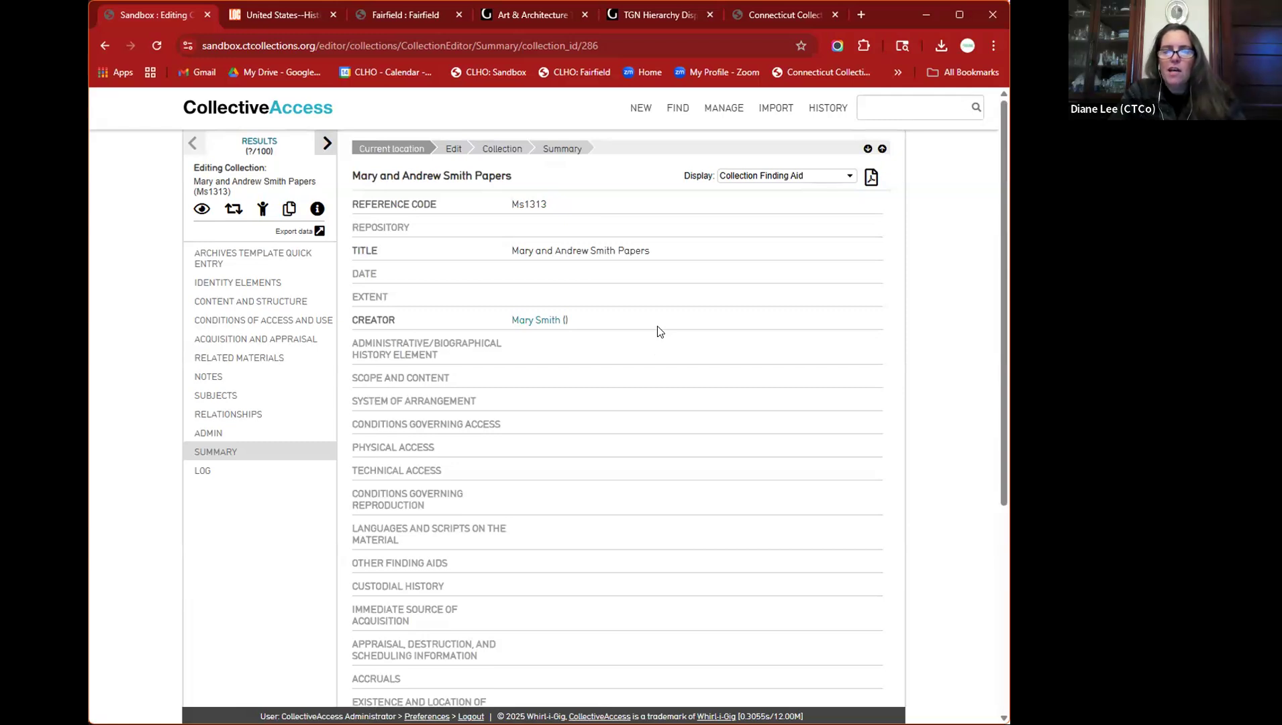
scroll(613, 493, down, 4)
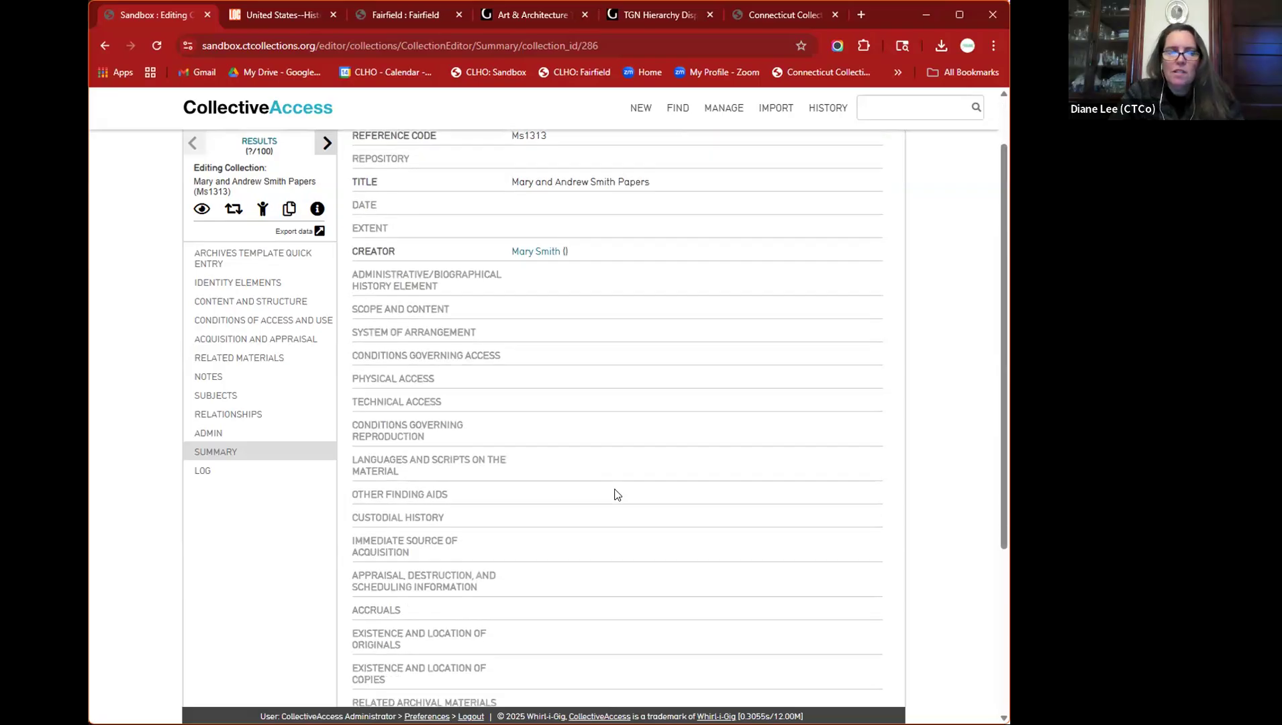
scroll(770, 406, up, 4)
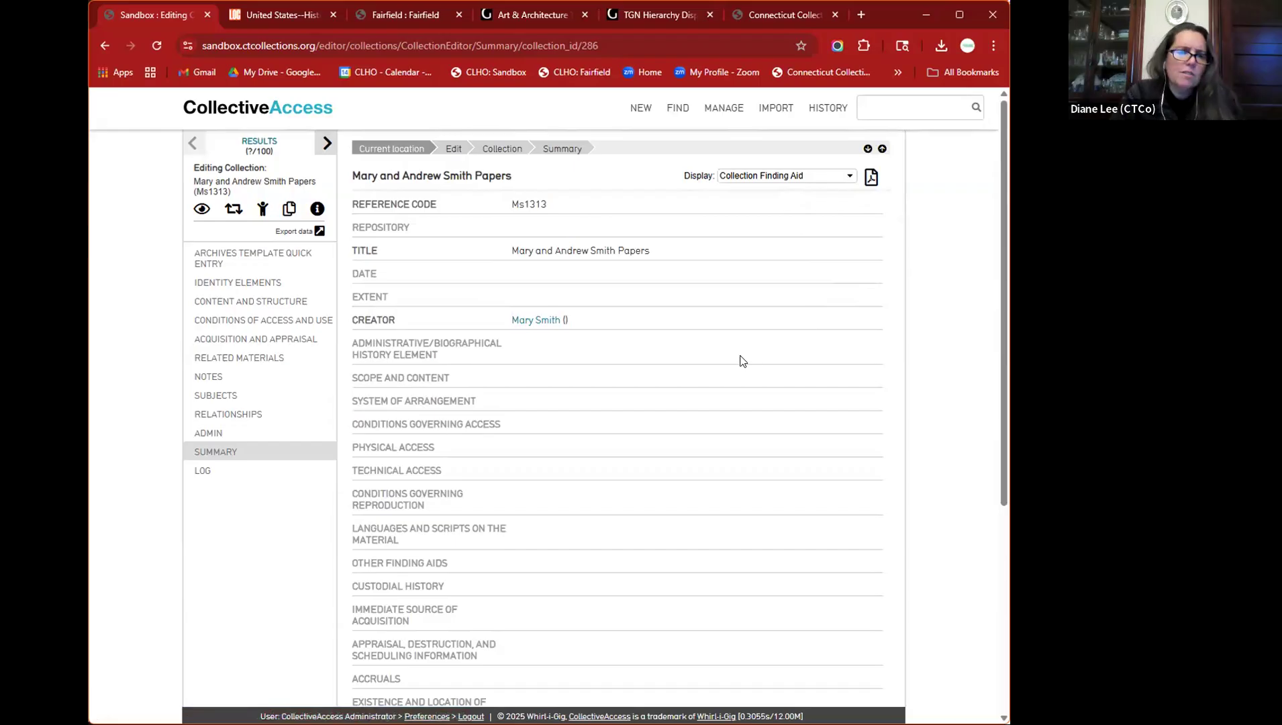
scroll(742, 360, down, 5)
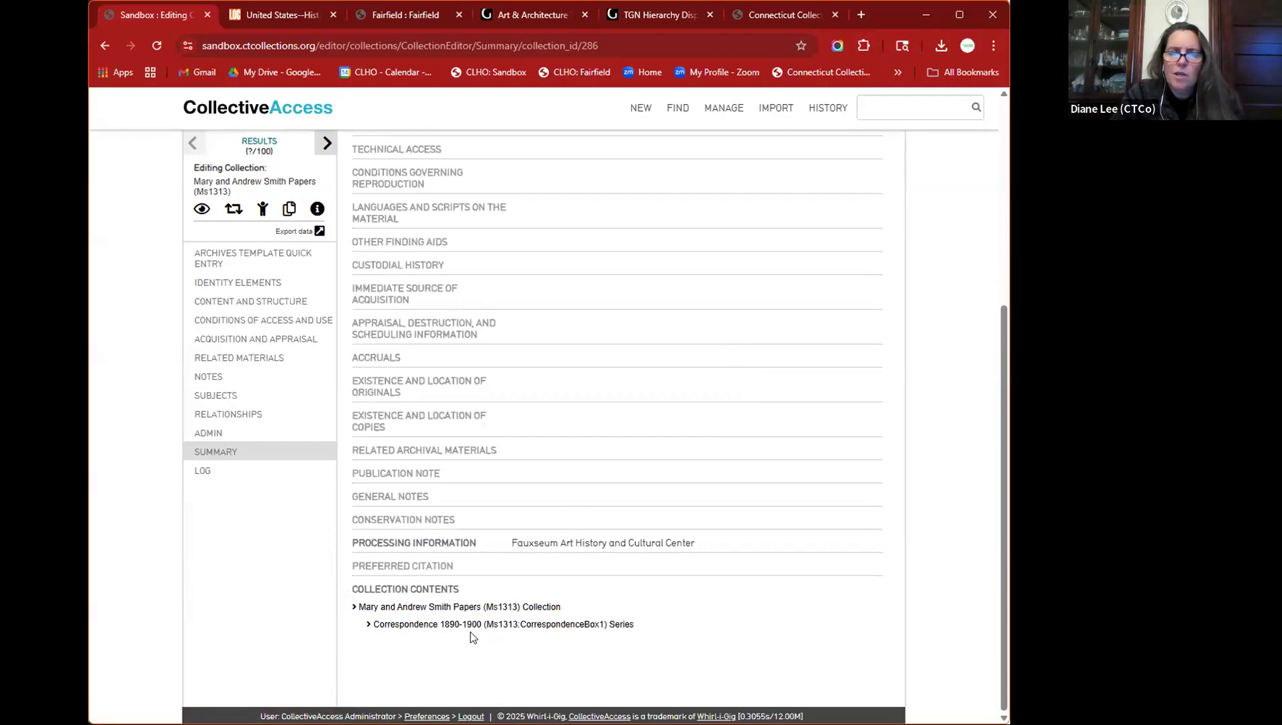
scroll(704, 619, up, 5)
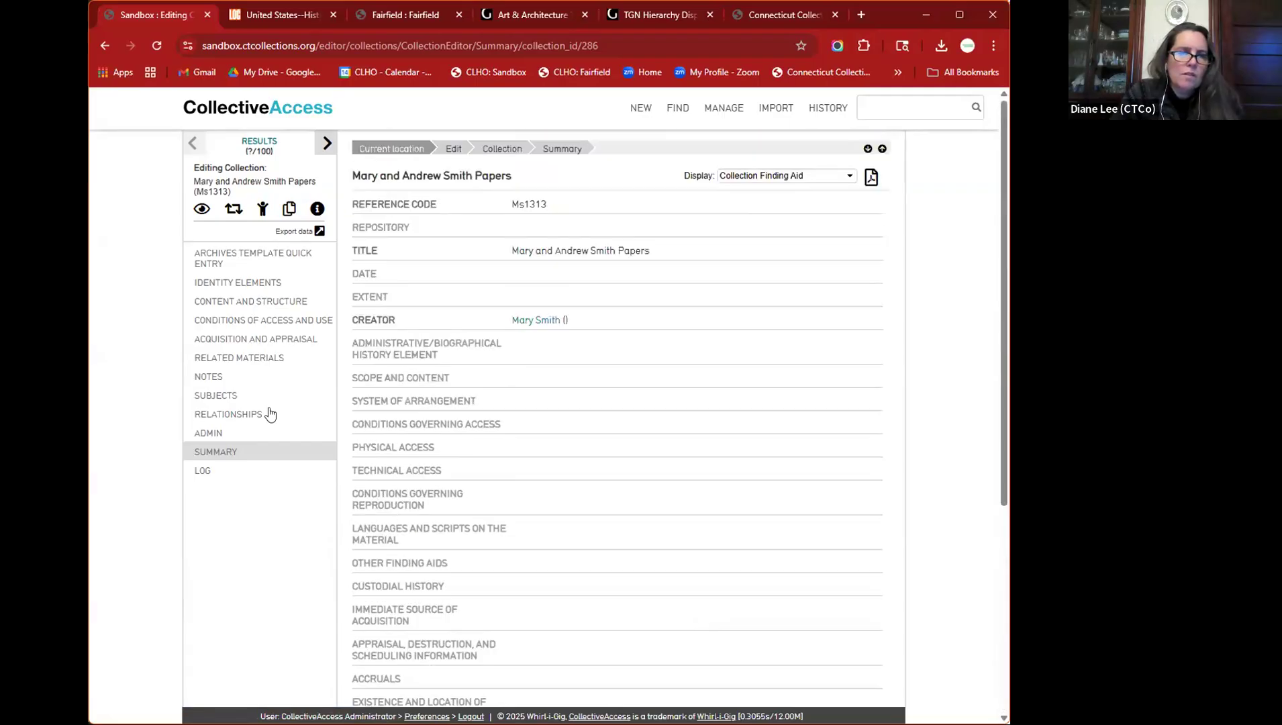
- Return to the Archives Template Quick Entry form and examine the date, finding aid author, acquisition, extent and abstract fields
click(209, 261)
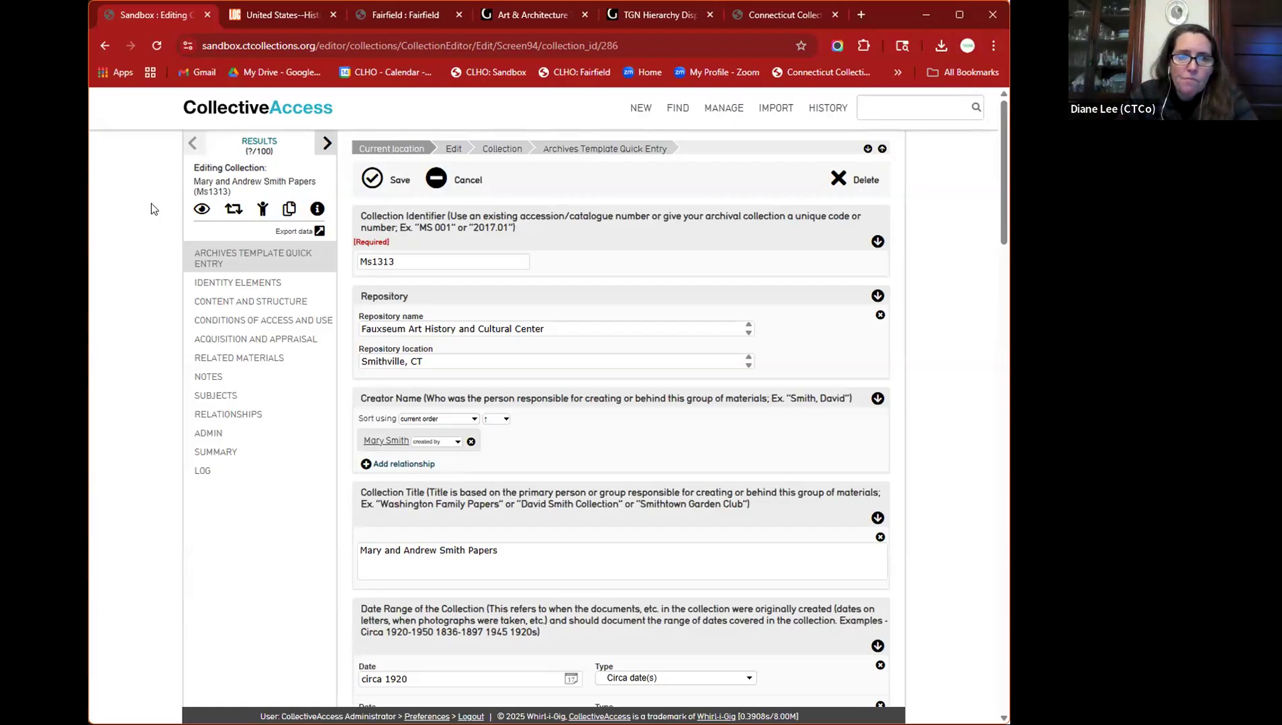
scroll(710, 462, down, 4)
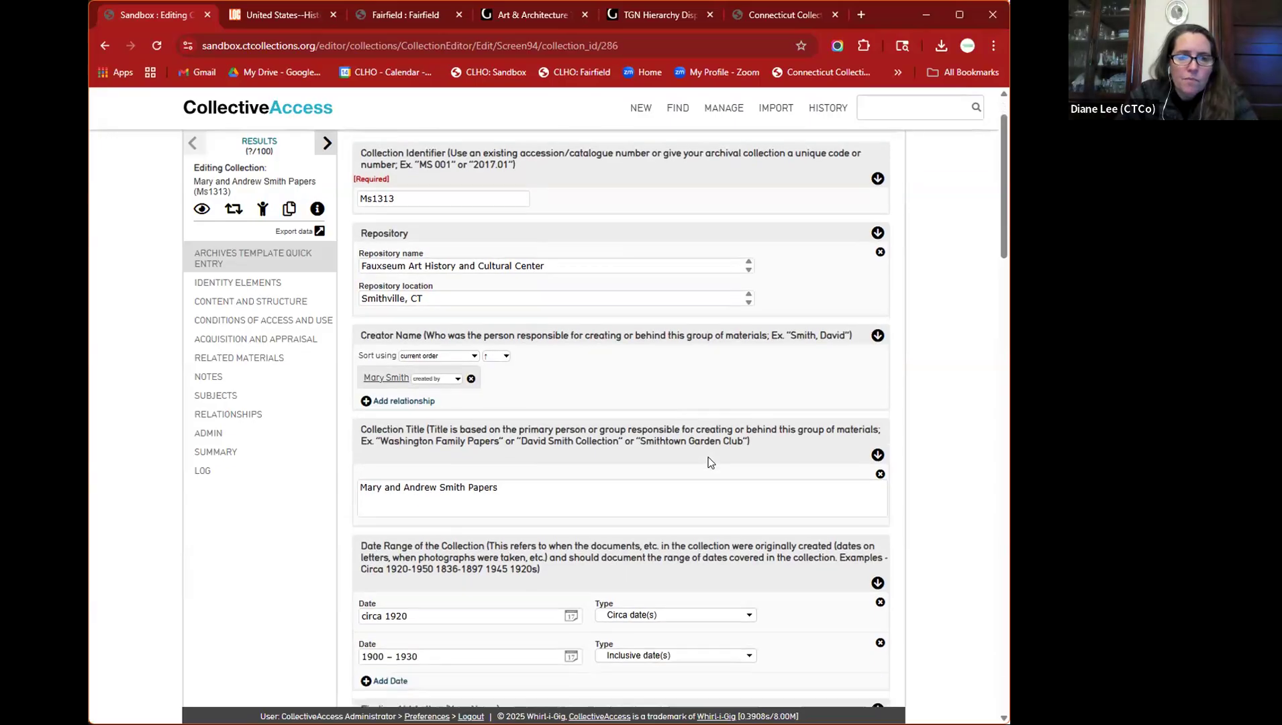
scroll(710, 462, down, 3)
click(710, 492)
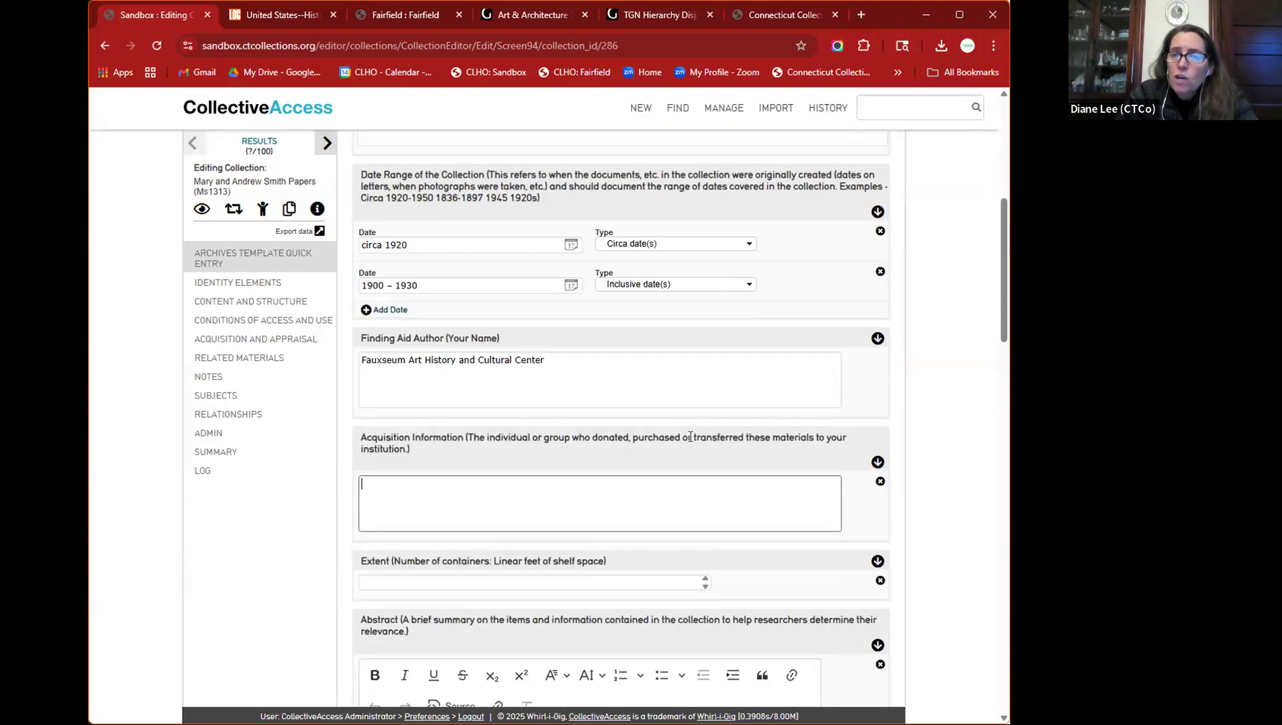
mouse_move(494, 435)
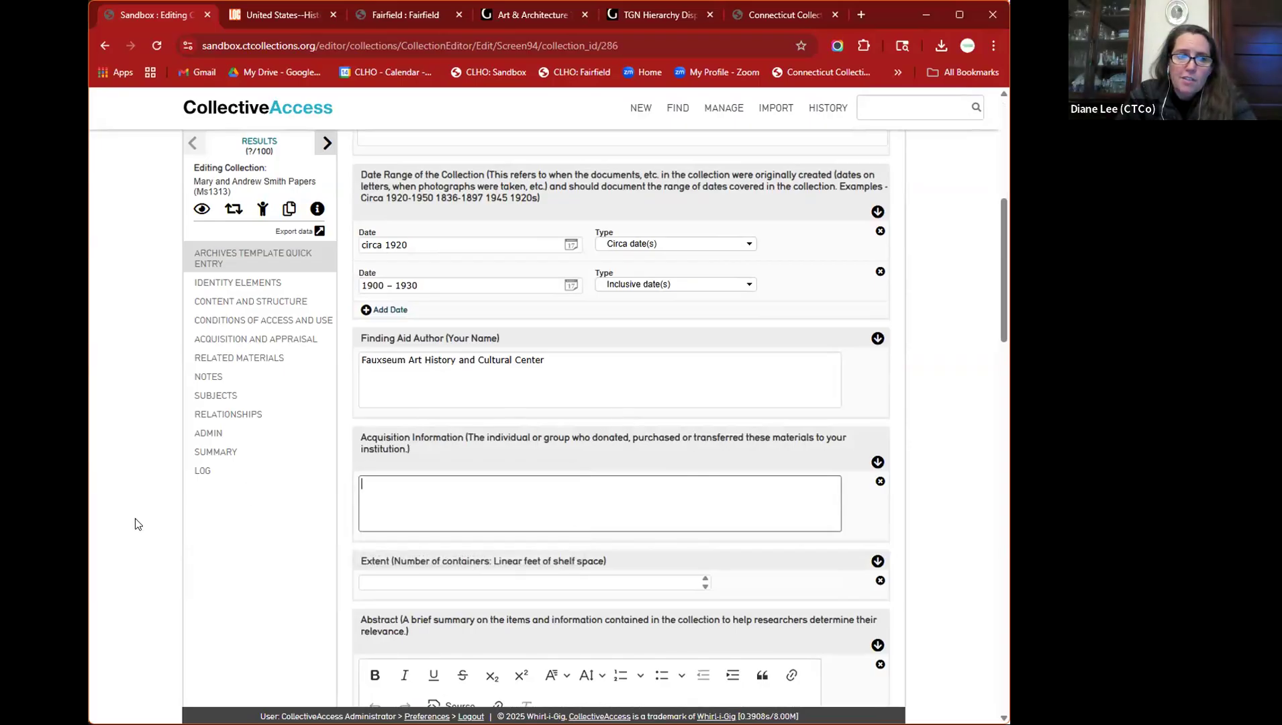
scroll(133, 517, down, 1)
scroll(133, 519, down, 1)
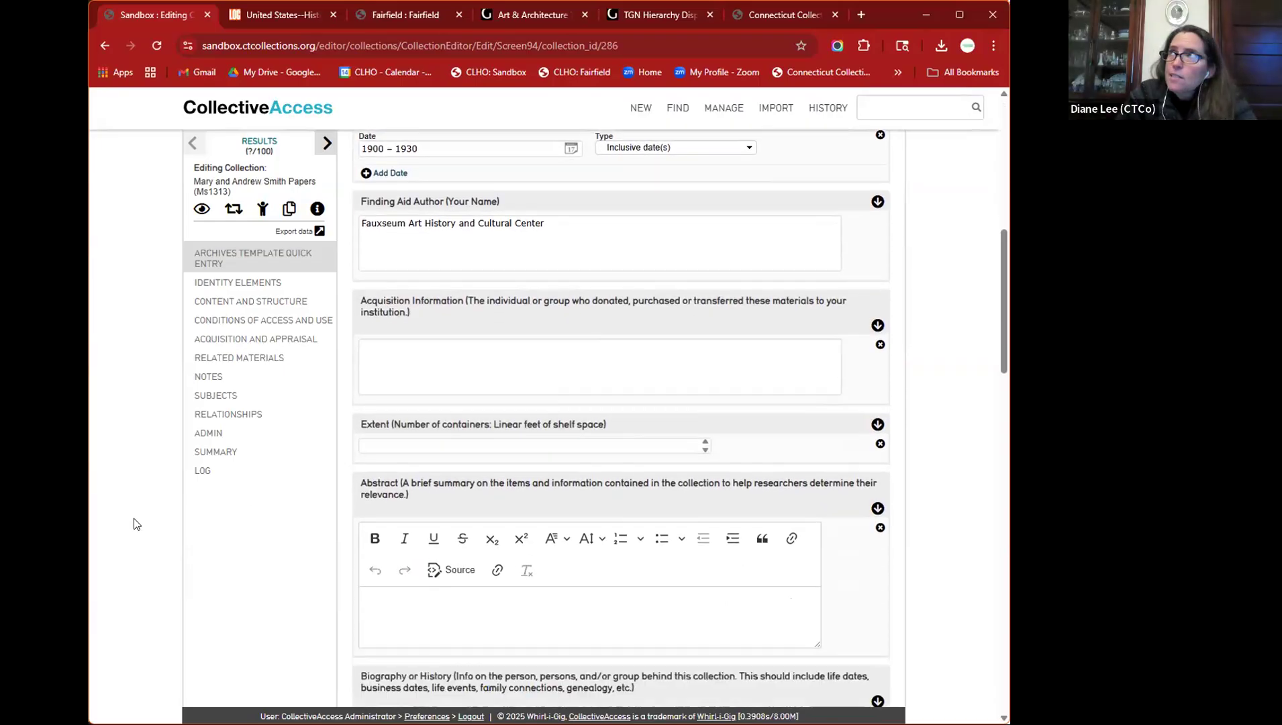
scroll(133, 524, down, 1)
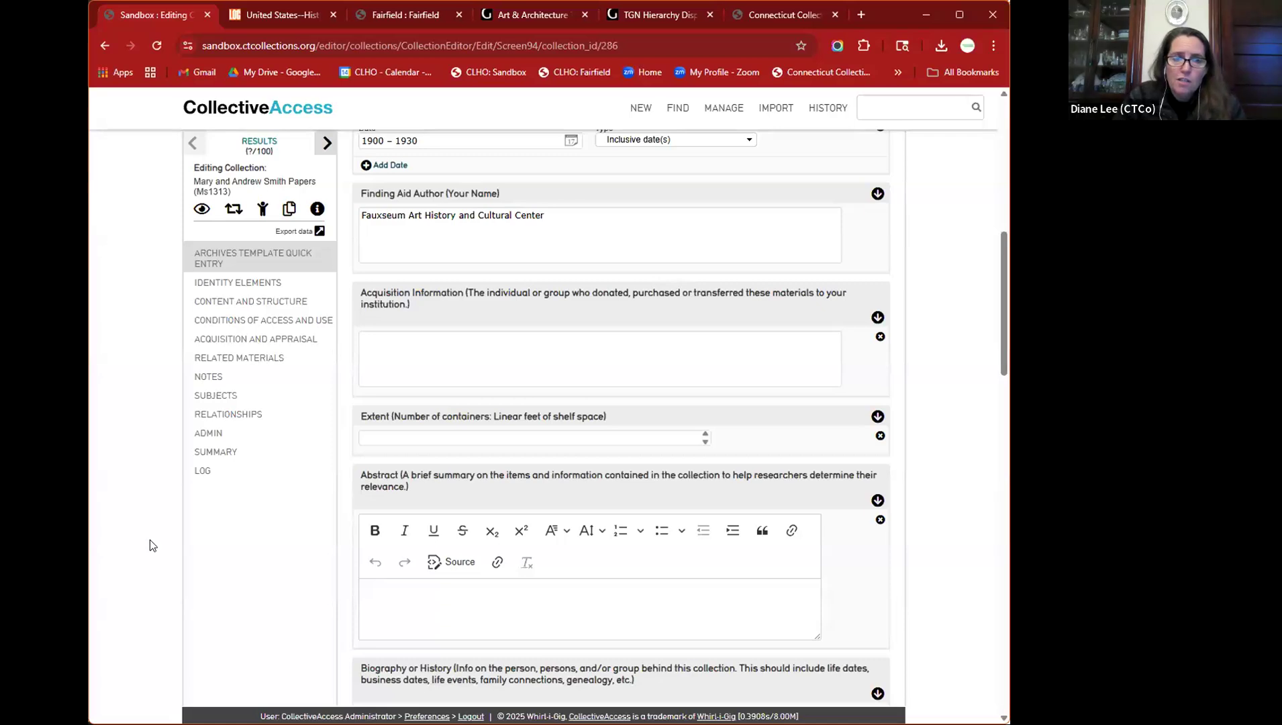
scroll(143, 525, down, 1)
scroll(143, 526, up, 8)
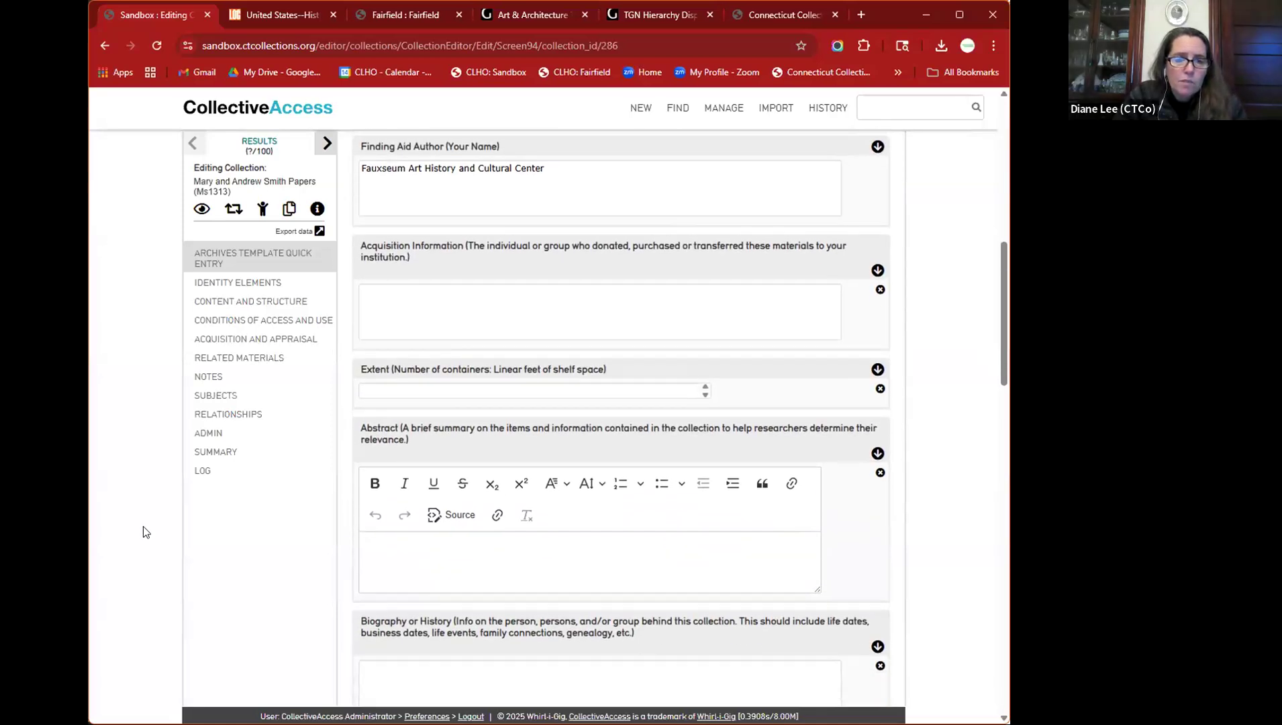
scroll(143, 532, up, 1)
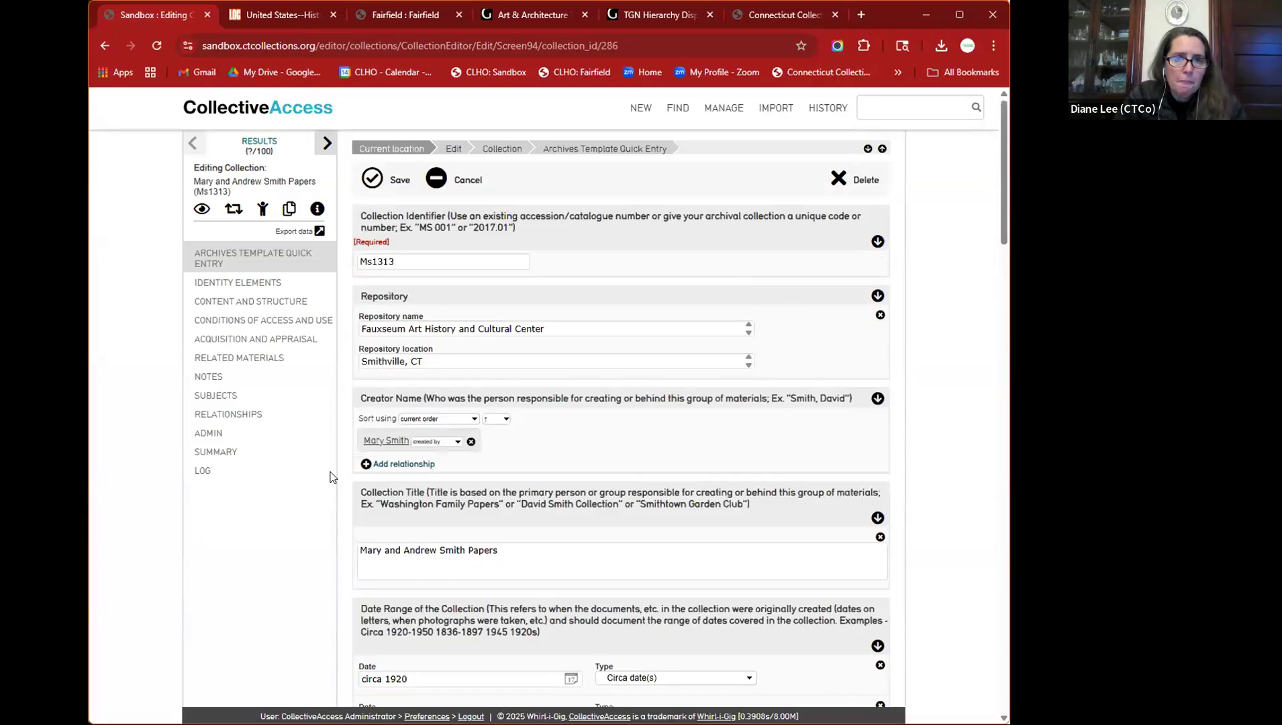